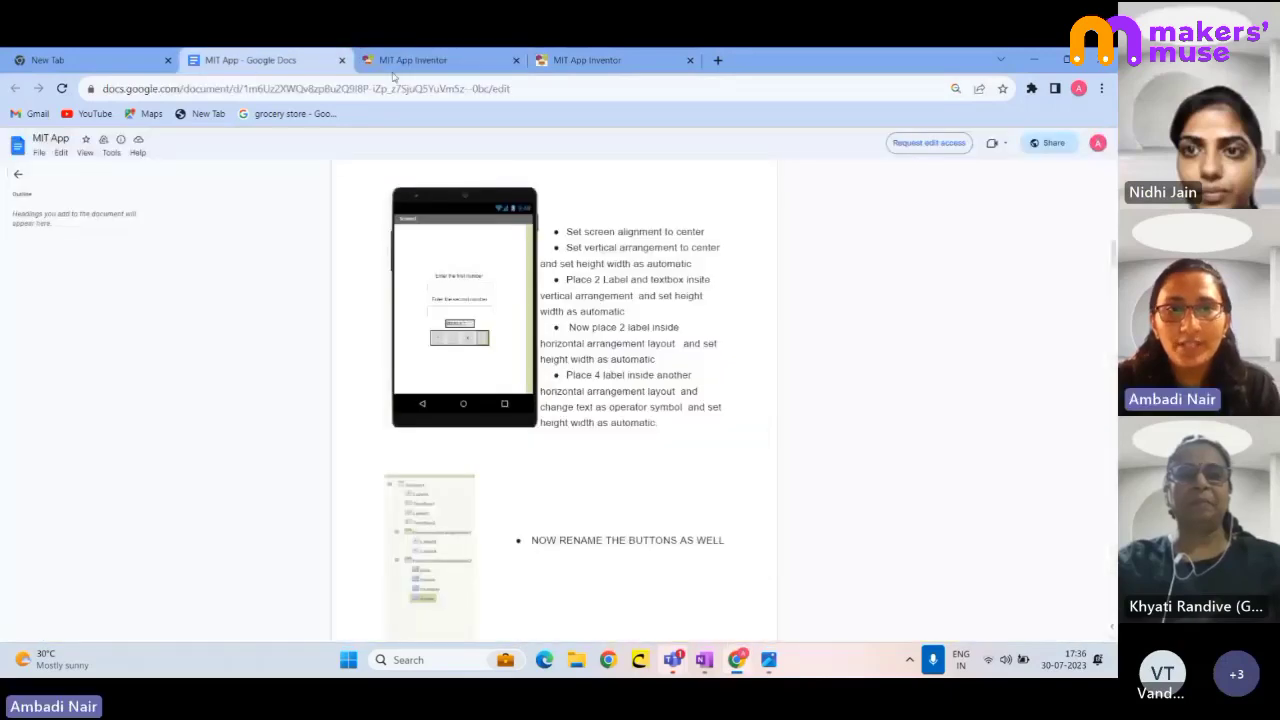
- Leave the Google Docs calculator instructions and return to the MIT App Inventor home page
{"action": "left_click", "coordinate": [413, 64]}
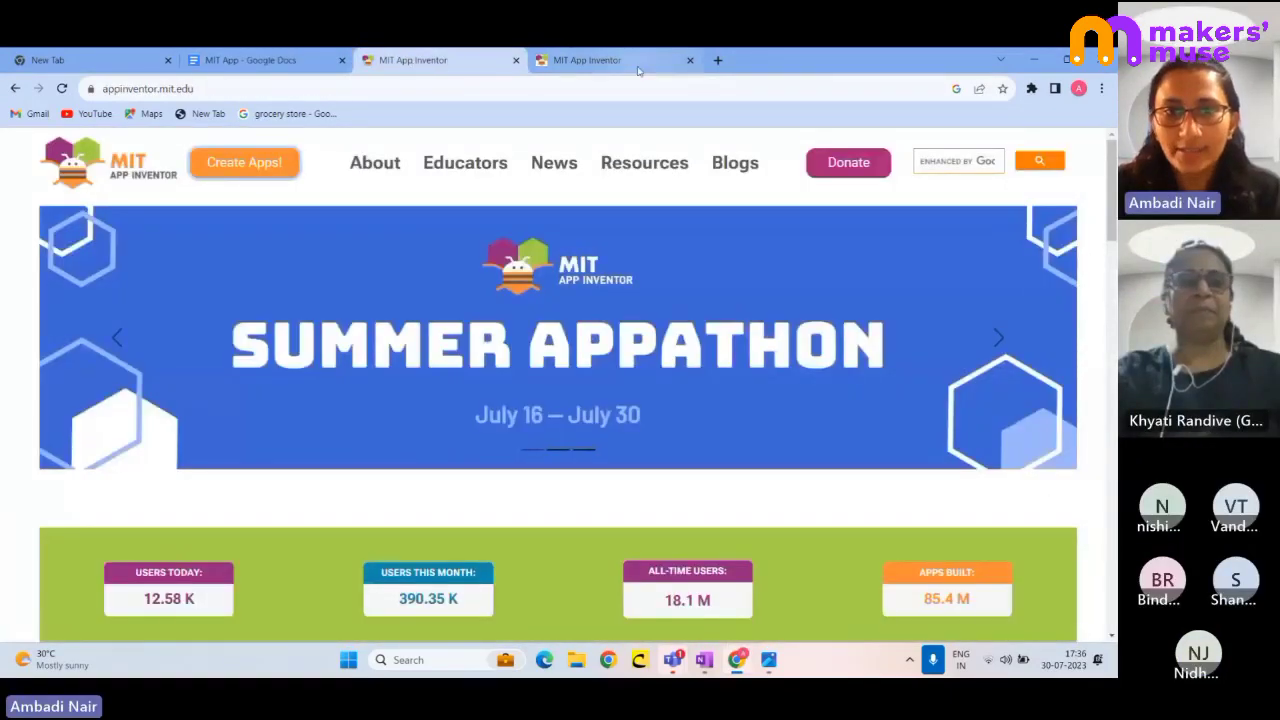
- Search the web for 'mit app inventor' and show the projects list: calculator, PianoApp_copy, piano
{"action": "left_click", "coordinate": [717, 61]}
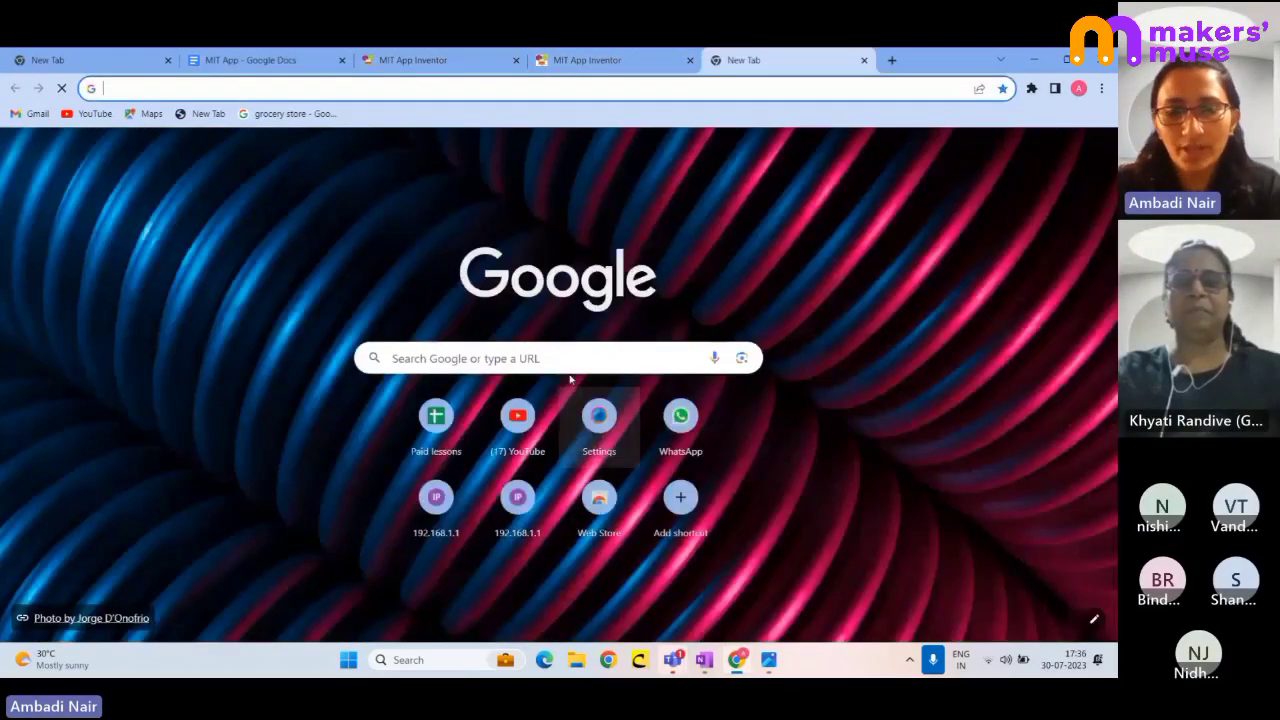
{"action": "left_click", "coordinate": [568, 357]}
{"action": "type", "text": "mit"}
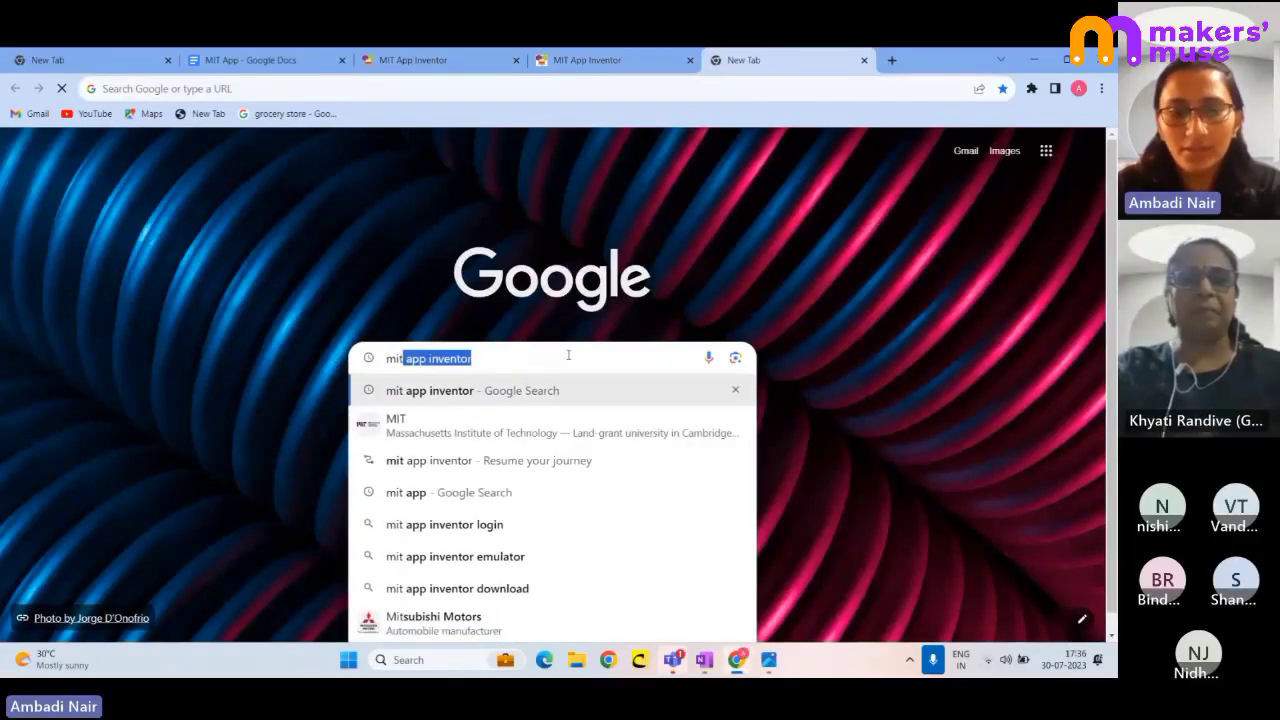
{"action": "key", "text": "Return"}
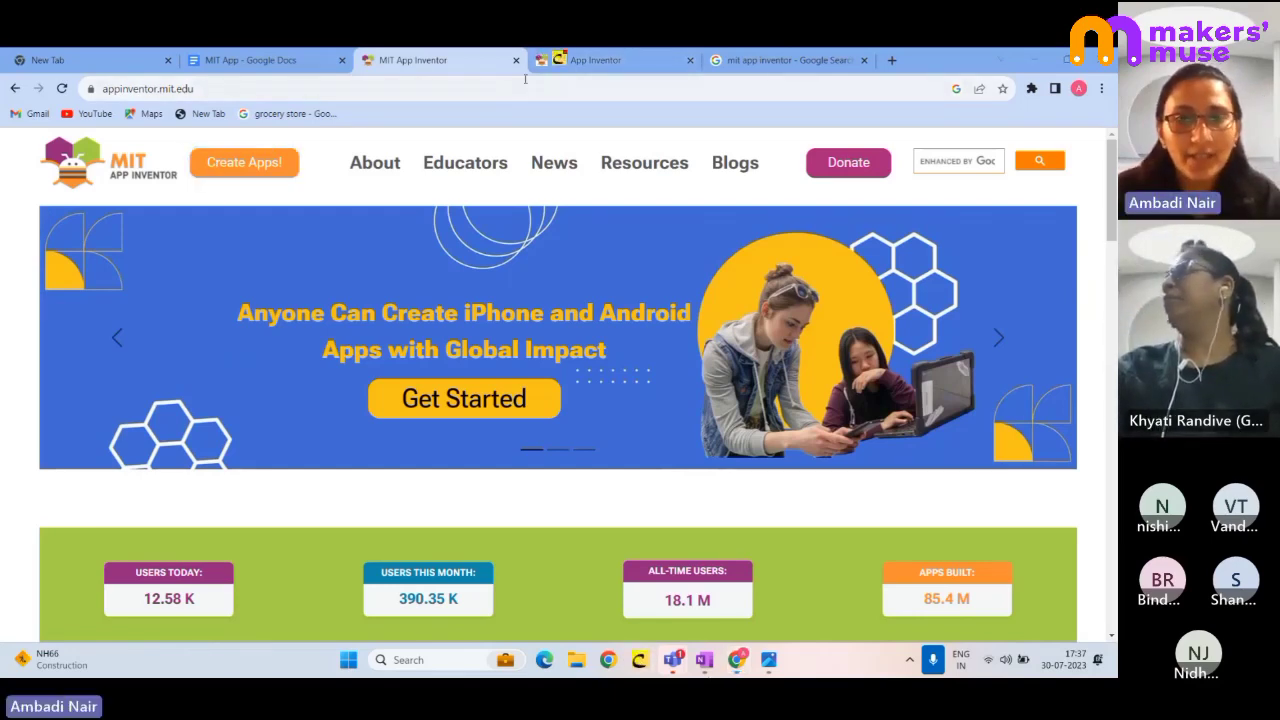
{"action": "mouse_move", "coordinate": [208, 142]}
{"action": "left_mouse_down"}
{"action": "mouse_move", "coordinate": [318, 200]}
{"action": "mouse_move", "coordinate": [188, 126]}
{"action": "mouse_move", "coordinate": [199, 114]}
{"action": "left_mouse_up"}
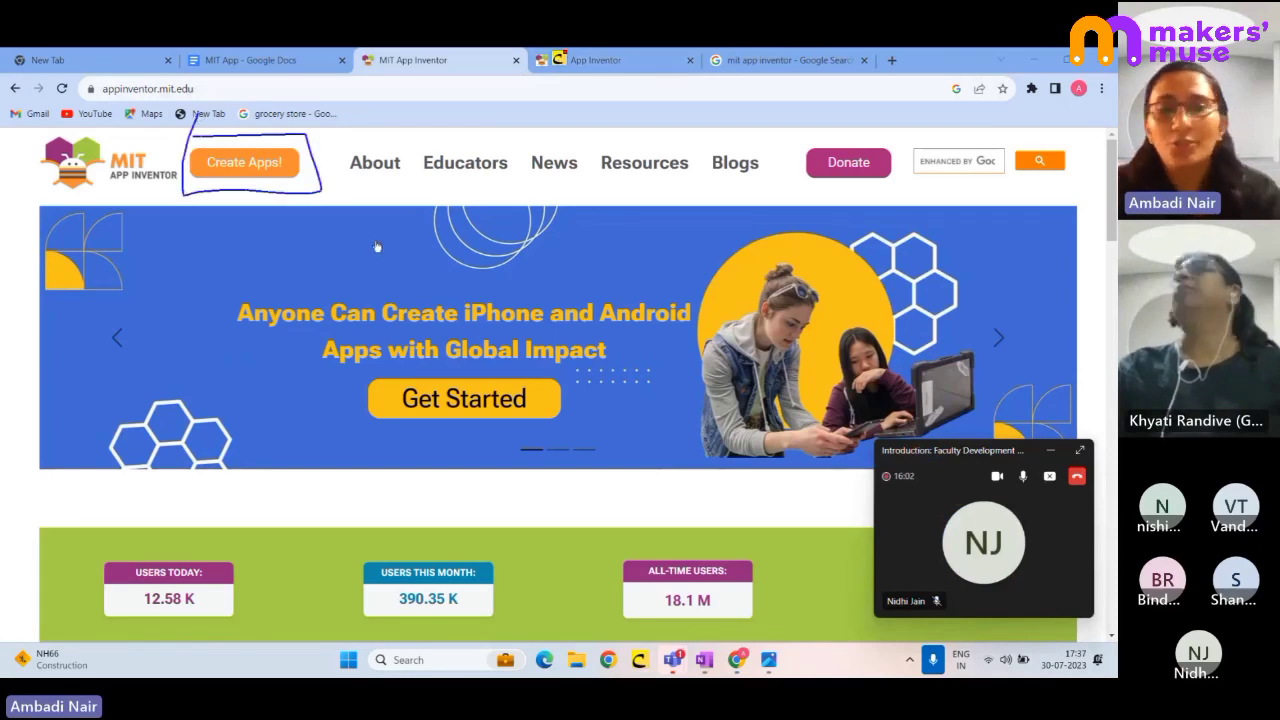
{"action": "left_click", "coordinate": [256, 166]}
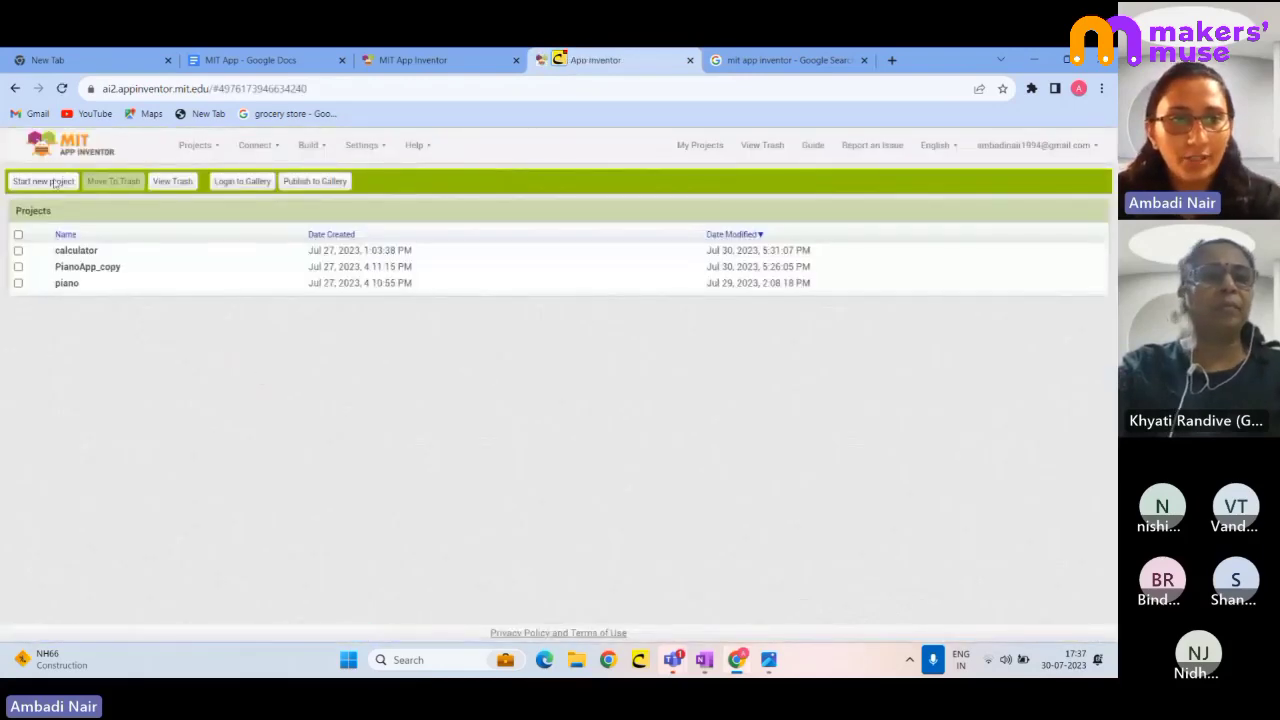
- Start a new project named new_webinar, opening an empty Screen1 in the designer
{"action": "left_click", "coordinate": [44, 183]}
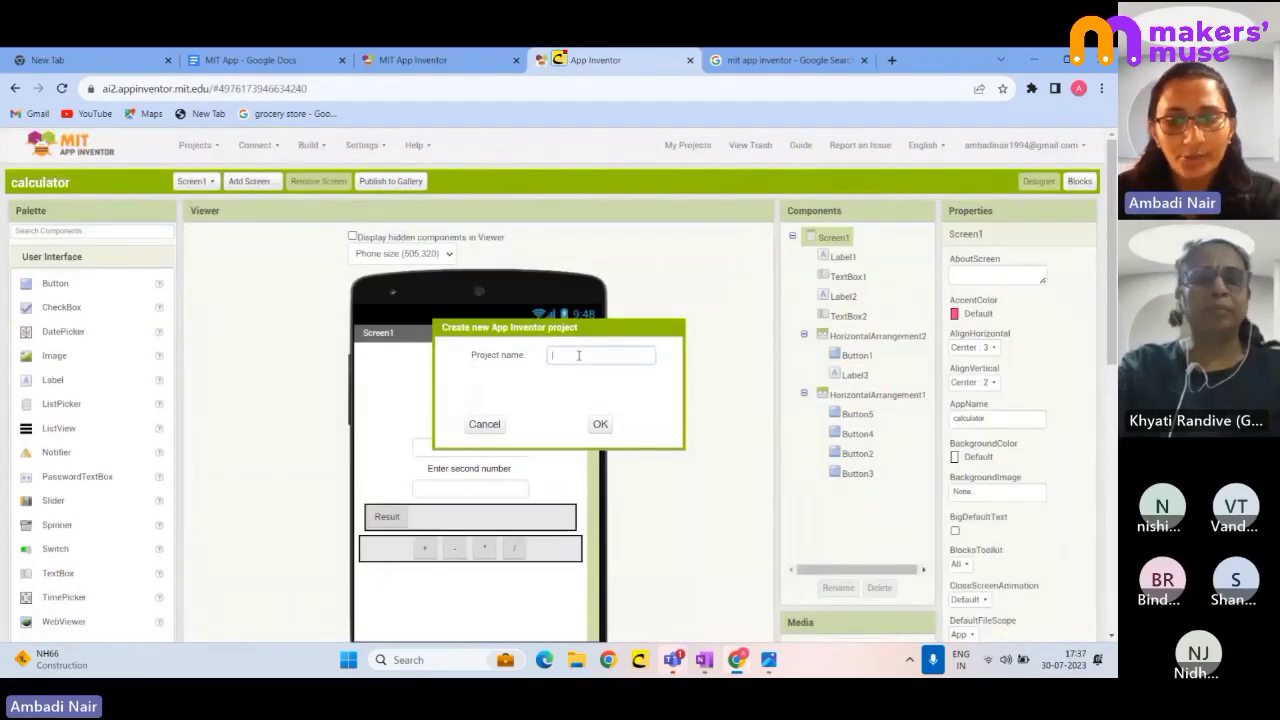
{"action": "type", "text": "new de"}
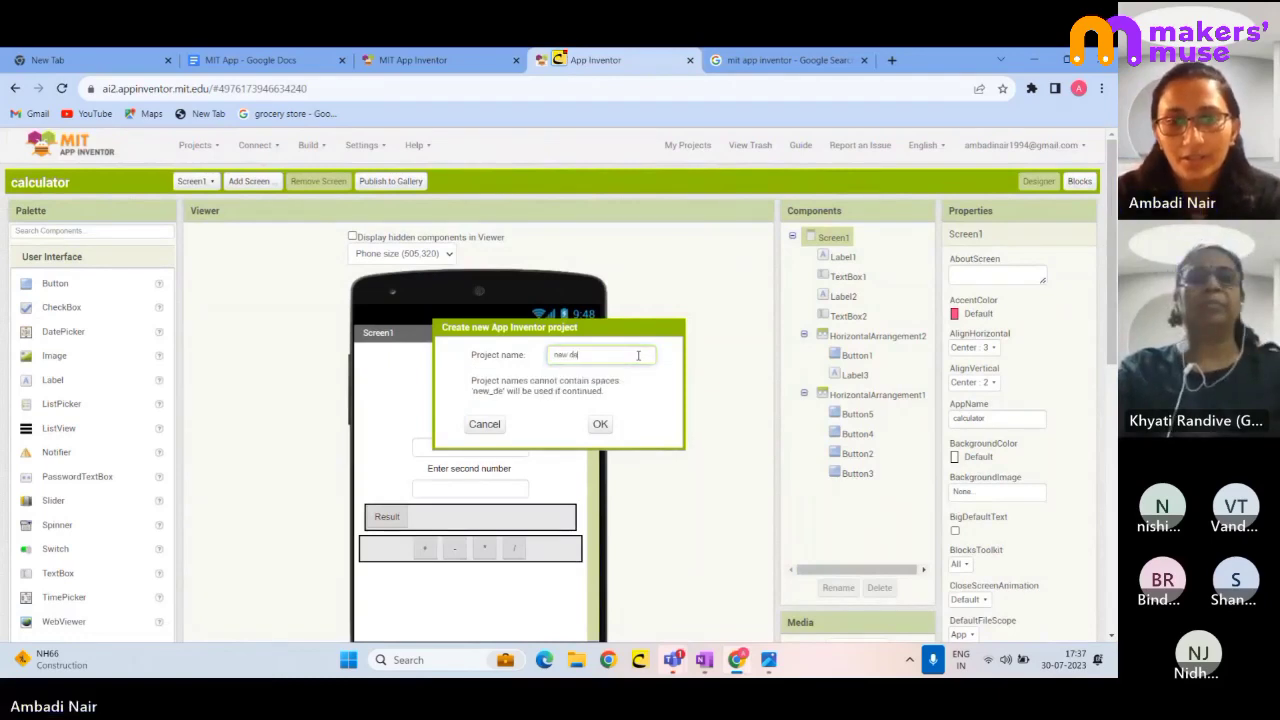
{"action": "key", "text": "BackSpace"}
{"action": "key", "text": "BackSpace"}
{"action": "type", "text": "webinar"}
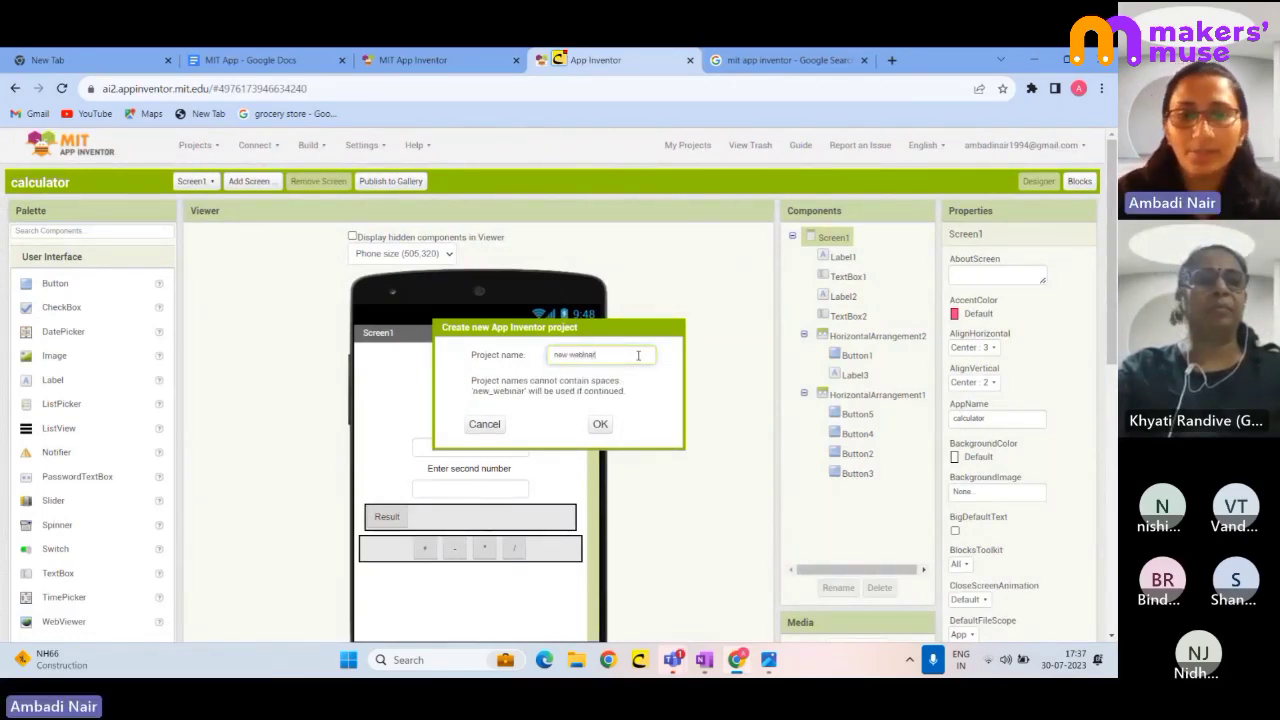
{"action": "key", "text": "Return"}
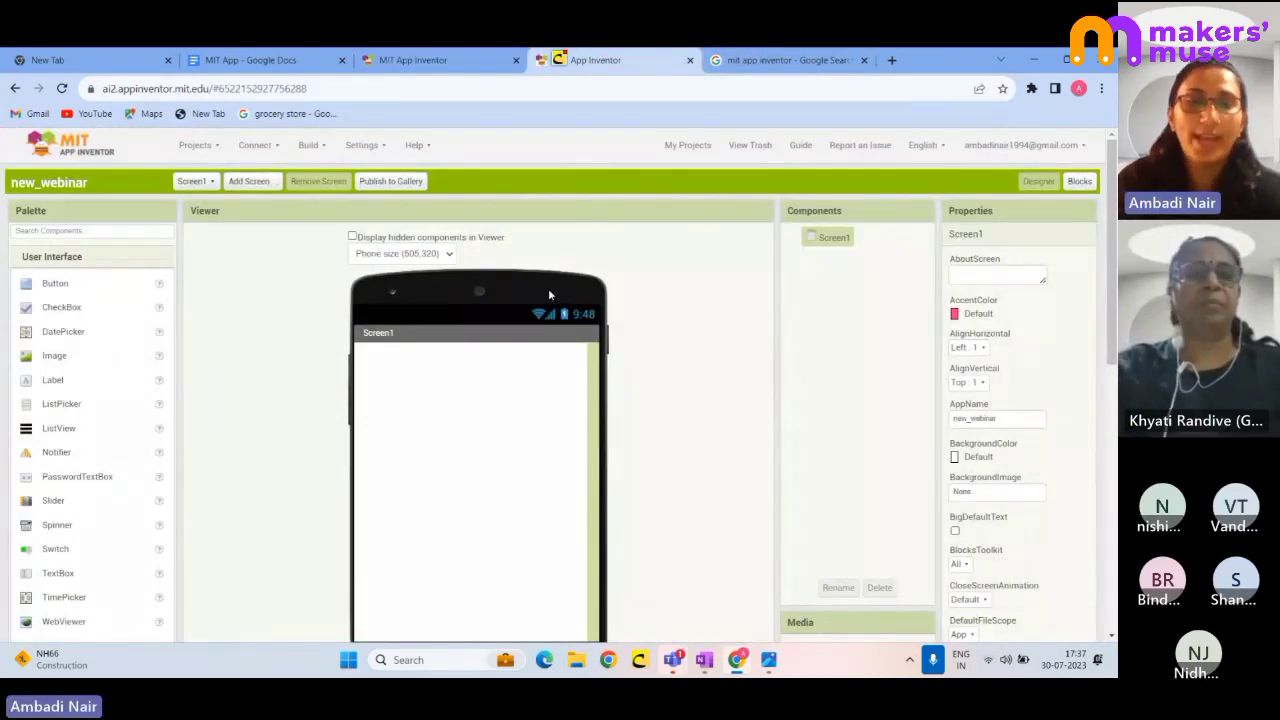
{"action": "scroll", "coordinate": [548, 294], "scroll_direction": "down", "scroll_amount": 2}
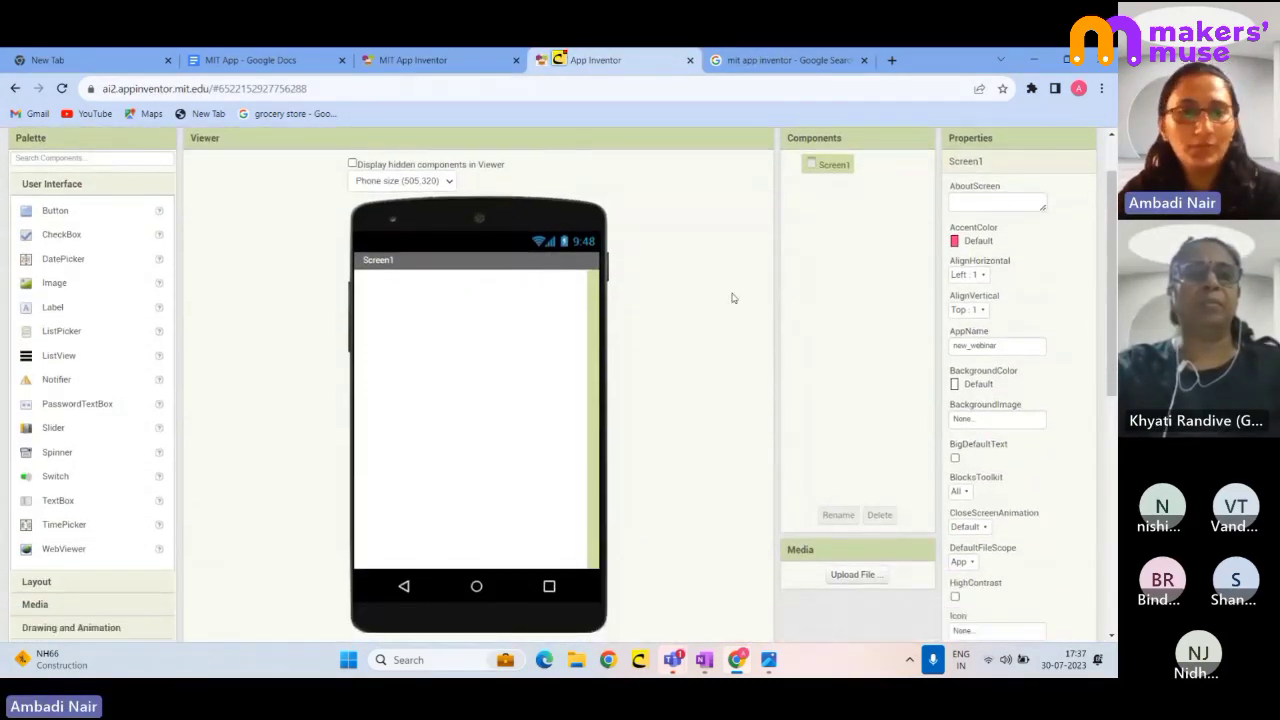
{"action": "scroll", "coordinate": [732, 298], "scroll_direction": "up", "scroll_amount": 2}
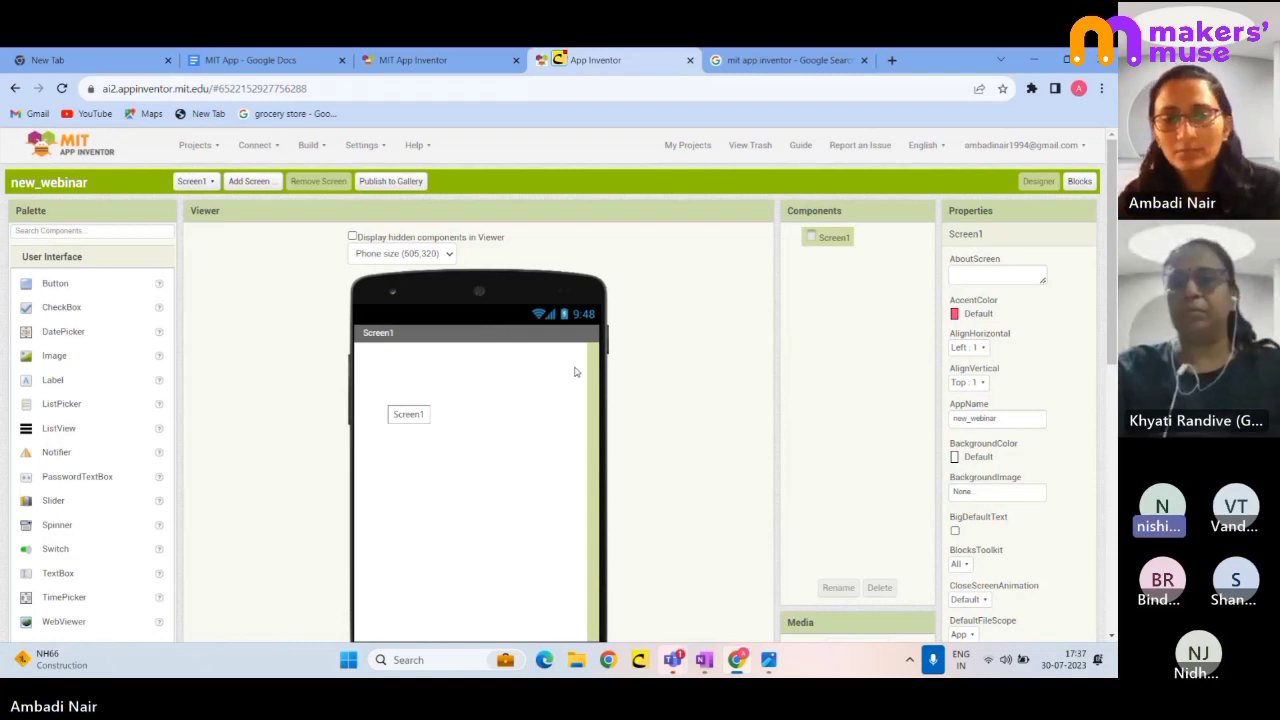
{"action": "key", "text": "XF86AudioRaiseVolume"}
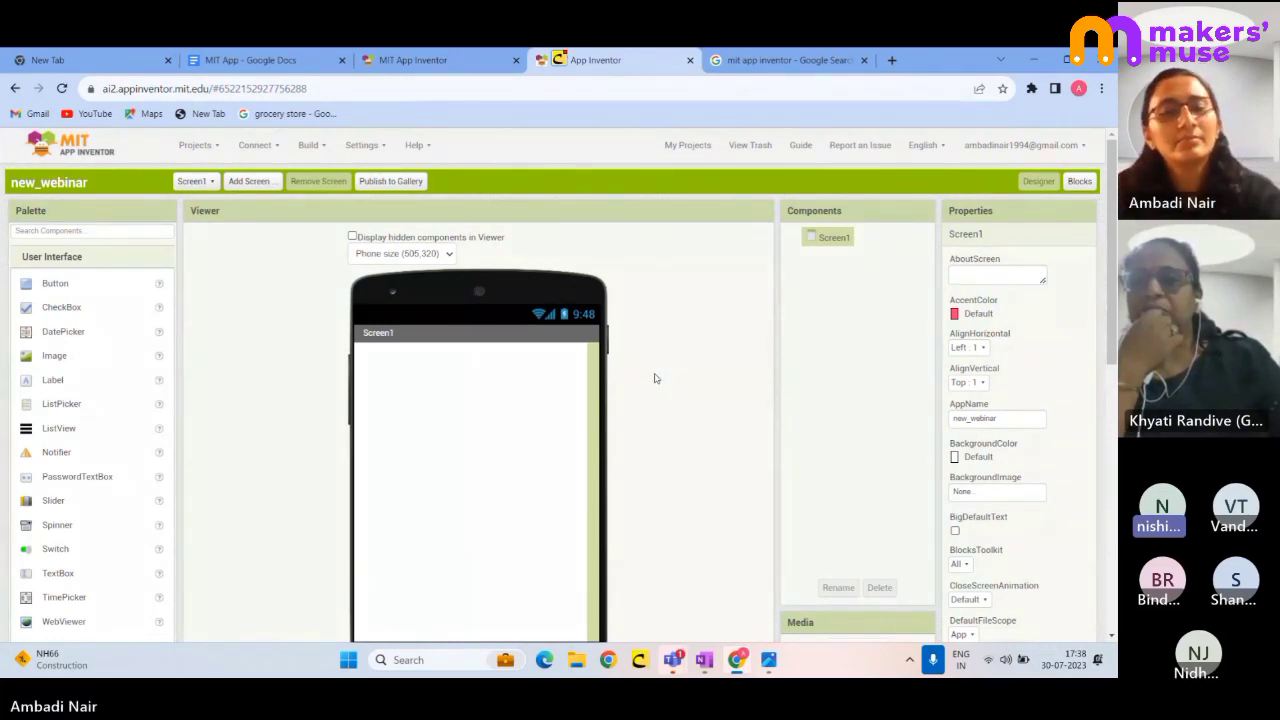
{"action": "key", "text": "XF86AudioRaiseVolume"}
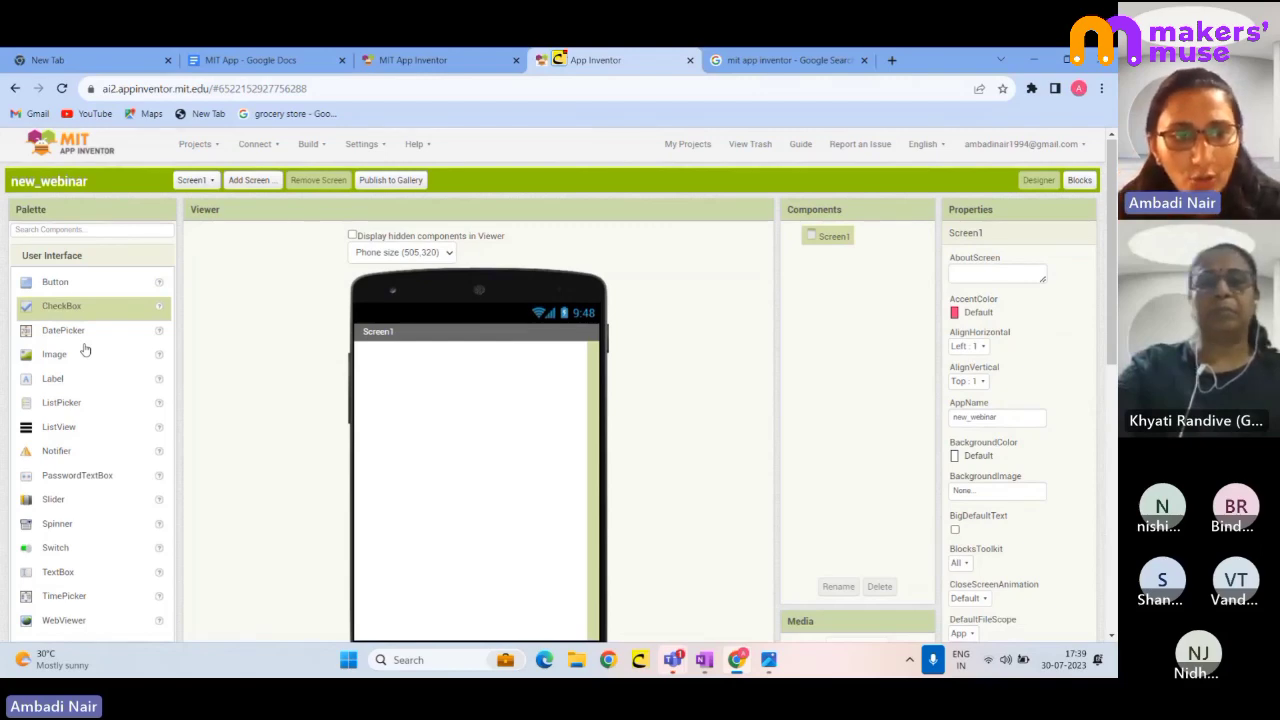
- Expand the Layout palette drawer and outline the component palette area
{"action": "scroll", "coordinate": [85, 349], "scroll_direction": "down", "scroll_amount": 4}
{"action": "scroll", "coordinate": [51, 310], "scroll_direction": "up", "scroll_amount": 2}
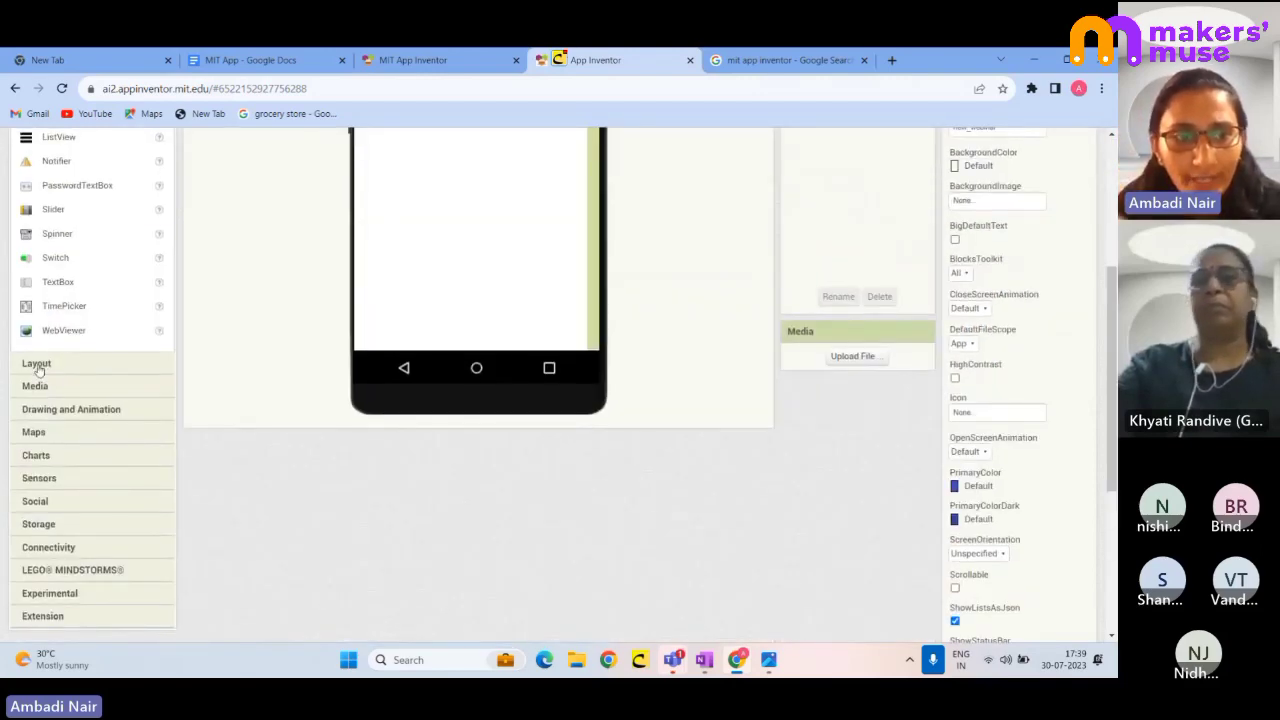
{"action": "left_click", "coordinate": [37, 366]}
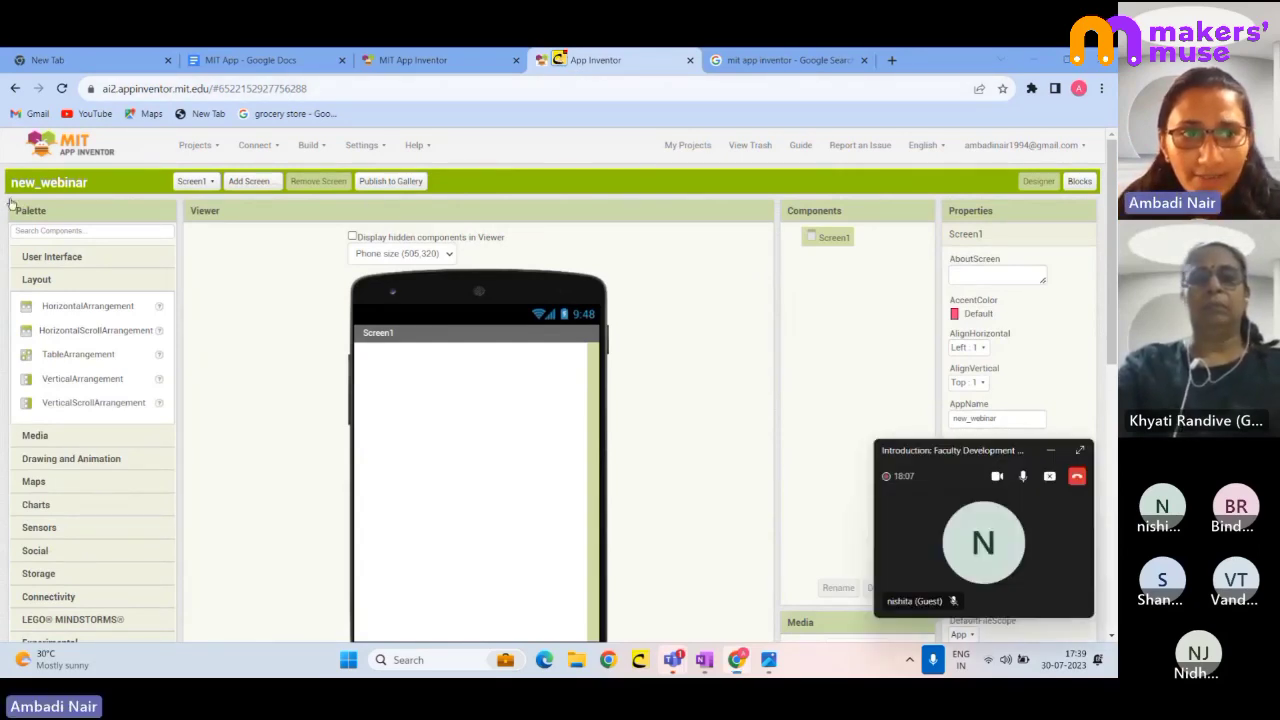
{"action": "mouse_move", "coordinate": [10, 200]}
{"action": "left_mouse_down"}
{"action": "mouse_move", "coordinate": [204, 232]}
{"action": "mouse_move", "coordinate": [83, 651]}
{"action": "left_mouse_up"}
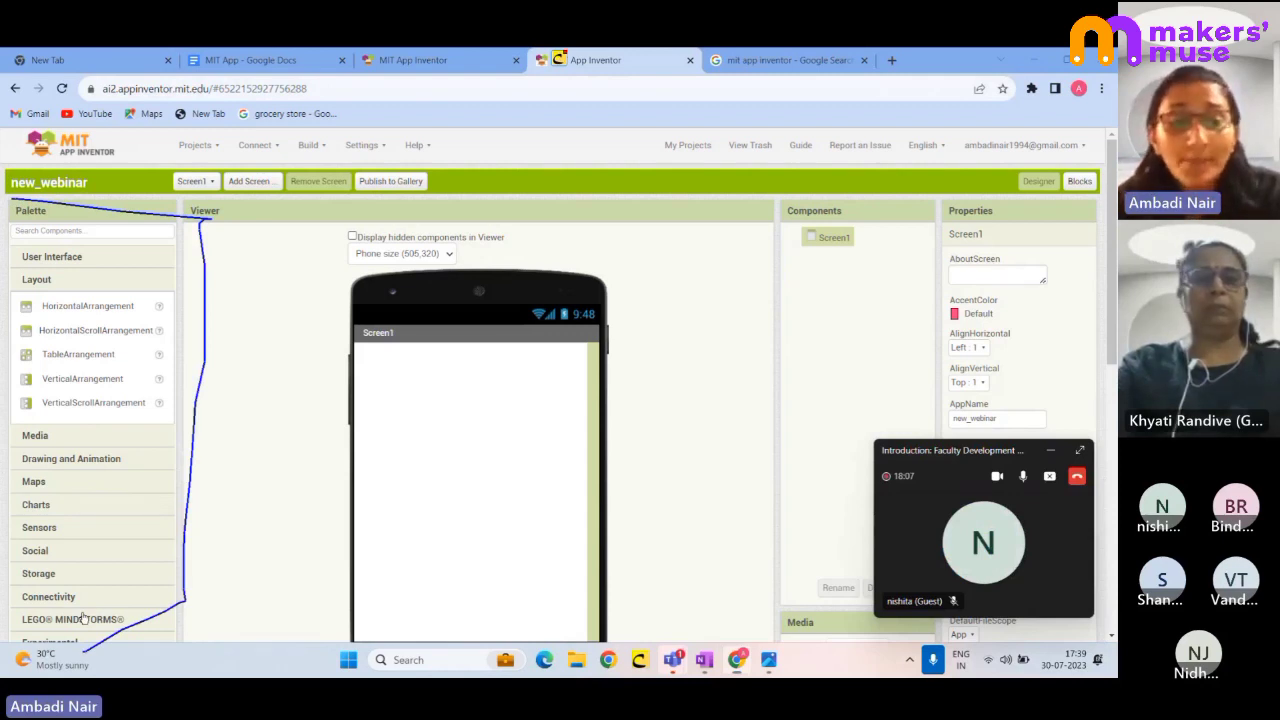
{"action": "left_click_drag", "start_coordinate": [84, 618], "coordinate": [74, 315]}
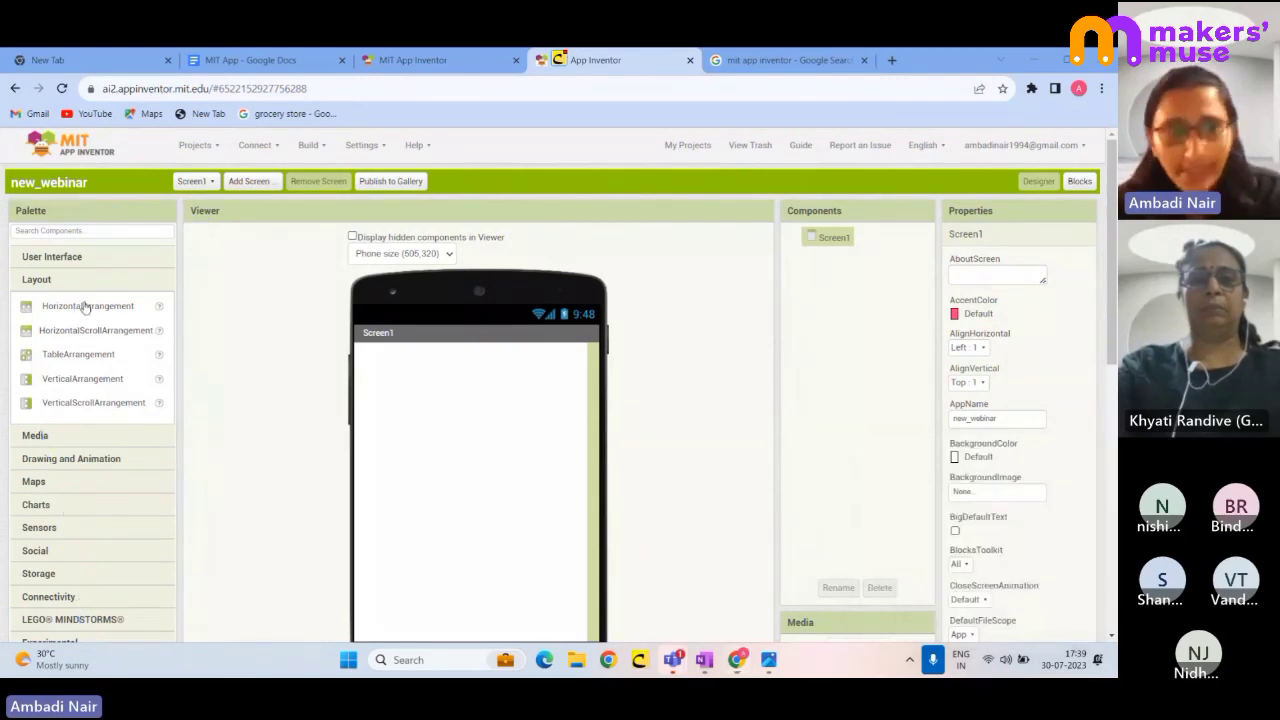
- Expand the Media, Drawing and Animation, Maps and Sensors palette drawers in turn
{"action": "scroll", "coordinate": [74, 429], "scroll_direction": "down", "scroll_amount": 4}
{"action": "left_click", "coordinate": [37, 216]}
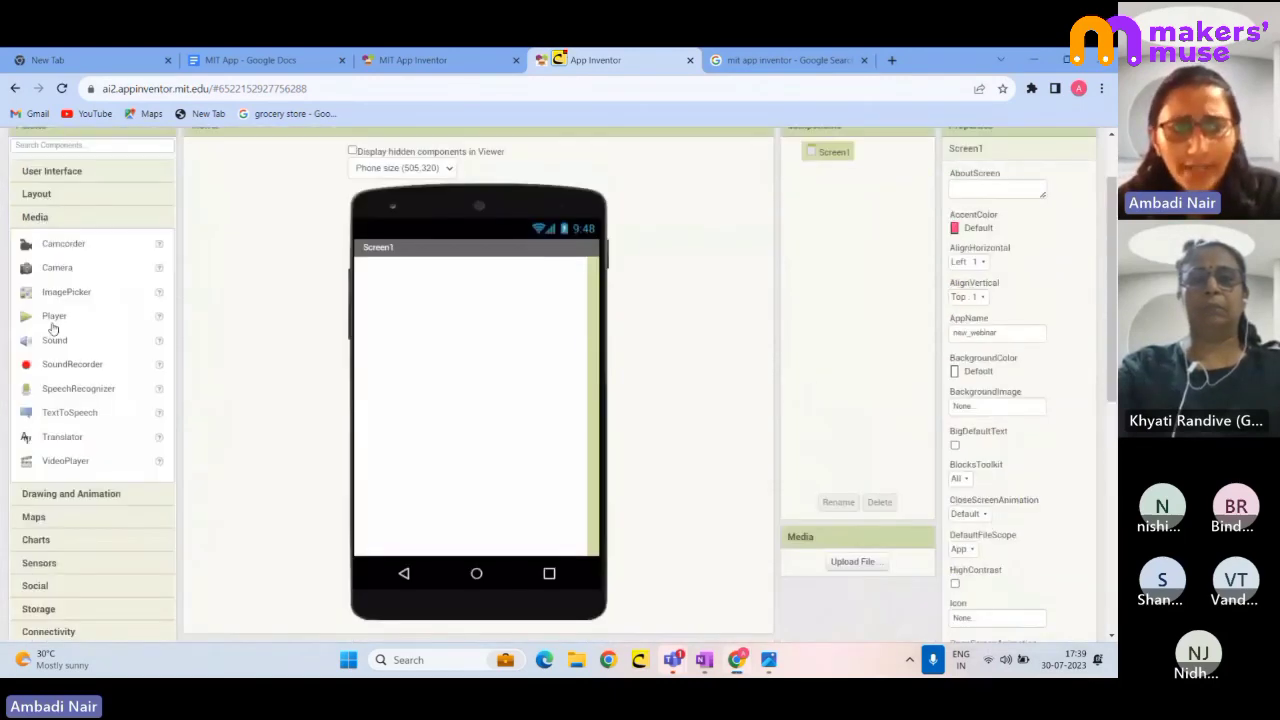
{"action": "left_click", "coordinate": [57, 498]}
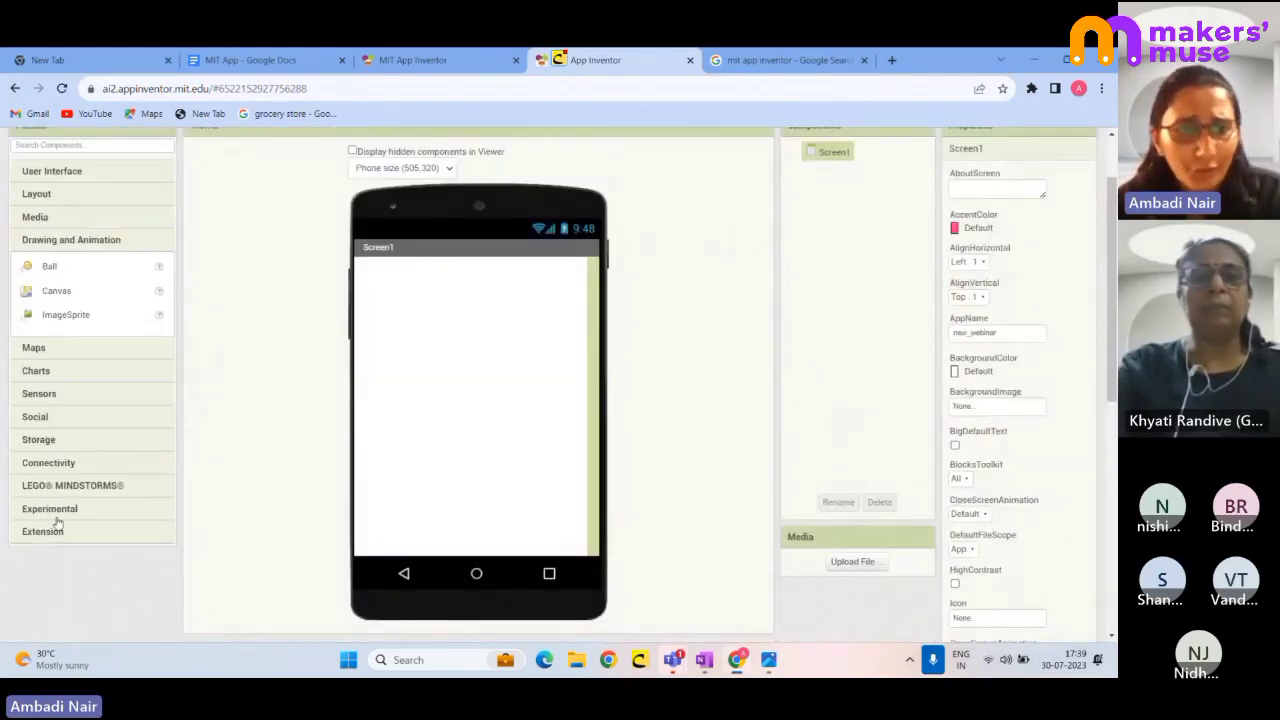
{"action": "left_click", "coordinate": [53, 352]}
{"action": "left_click", "coordinate": [45, 513]}
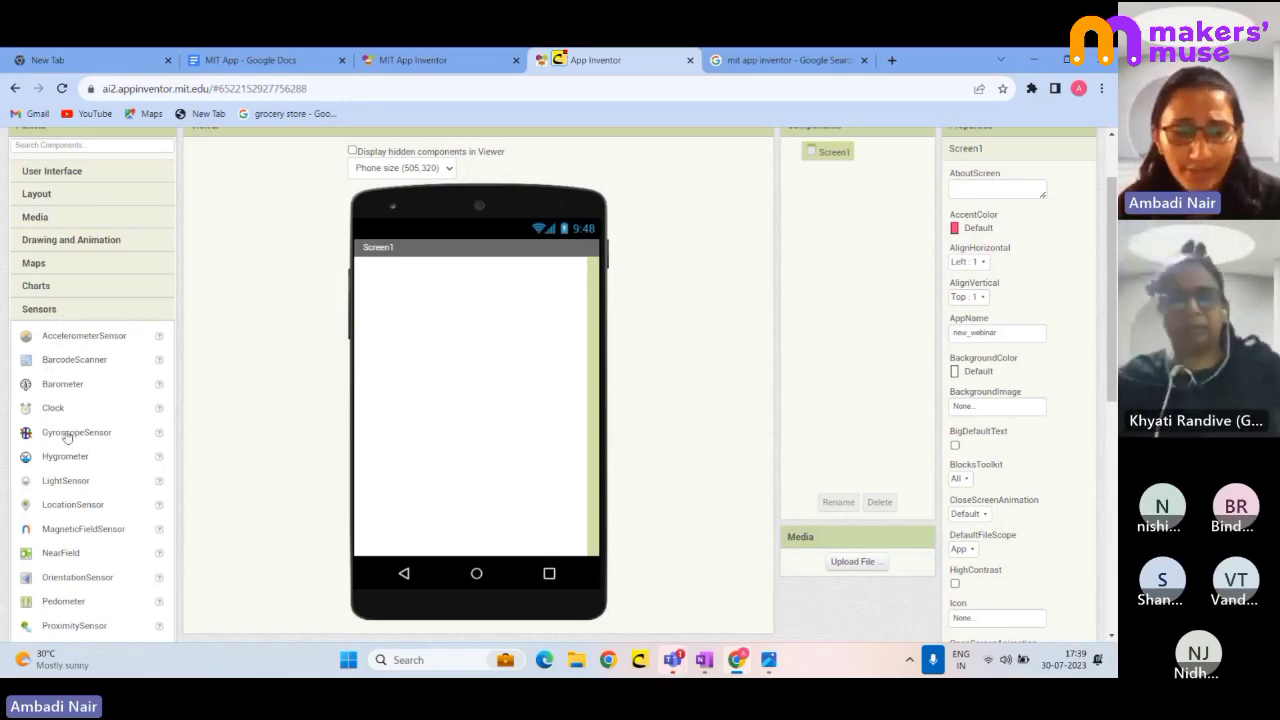
{"action": "scroll", "coordinate": [67, 437], "scroll_direction": "down", "scroll_amount": 1}
{"action": "scroll", "coordinate": [67, 437], "scroll_direction": "down", "scroll_amount": 3}
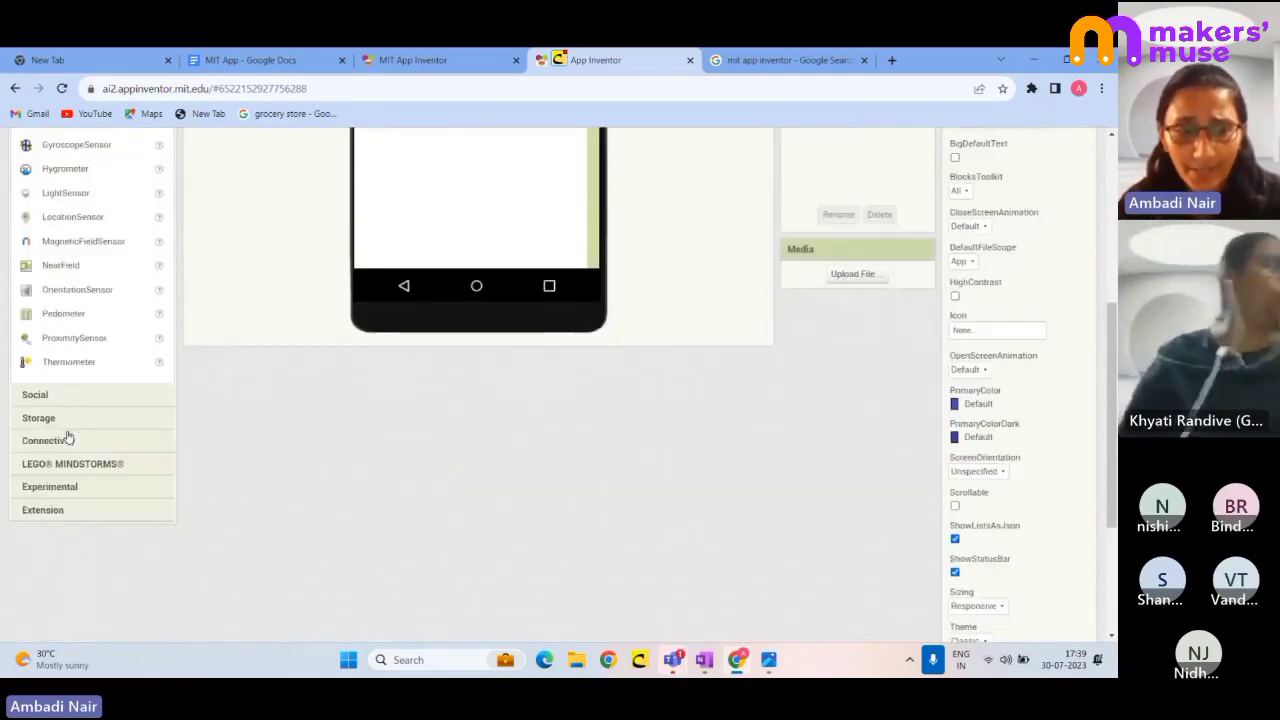
{"action": "scroll", "coordinate": [60, 450], "scroll_direction": "up", "scroll_amount": 4}
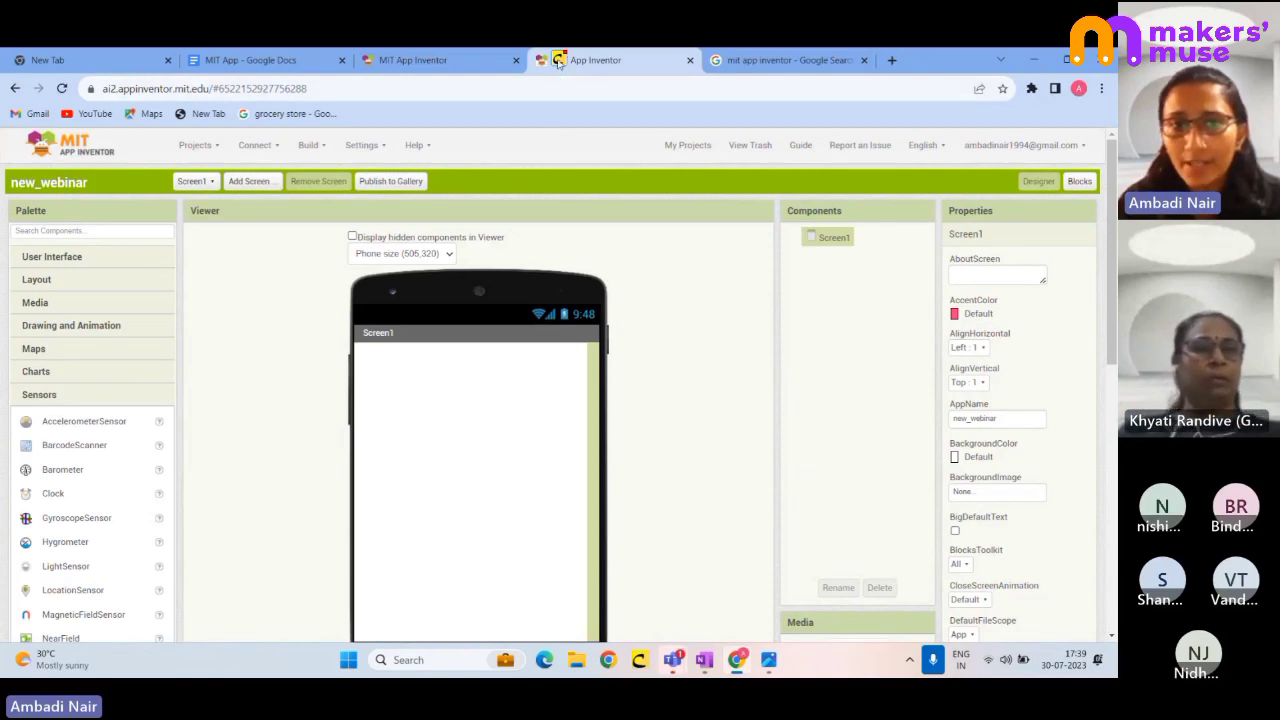
- Mark up the component tree and properties areas, then clear the annotations
{"action": "mouse_move", "coordinate": [778, 213]}
{"action": "left_mouse_down"}
{"action": "mouse_move", "coordinate": [877, 216]}
{"action": "mouse_move", "coordinate": [895, 420]}
{"action": "mouse_move", "coordinate": [815, 566]}
{"action": "mouse_move", "coordinate": [786, 378]}
{"action": "mouse_move", "coordinate": [782, 230]}
{"action": "mouse_move", "coordinate": [817, 283]}
{"action": "mouse_move", "coordinate": [835, 244]}
{"action": "left_mouse_up"}
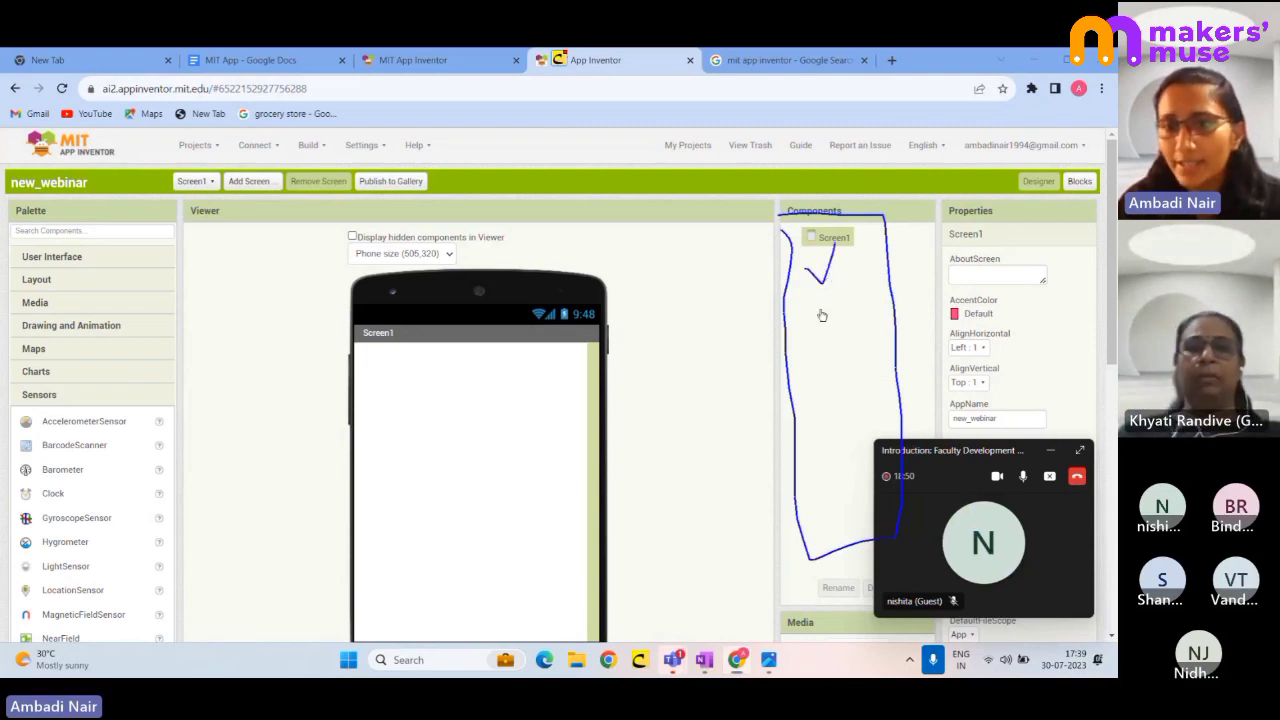
{"action": "left_click_drag", "start_coordinate": [820, 309], "coordinate": [851, 288]}
{"action": "mouse_move", "coordinate": [814, 360]}
{"action": "left_mouse_down"}
{"action": "mouse_move", "coordinate": [832, 372]}
{"action": "mouse_move", "coordinate": [852, 318]}
{"action": "left_mouse_up"}
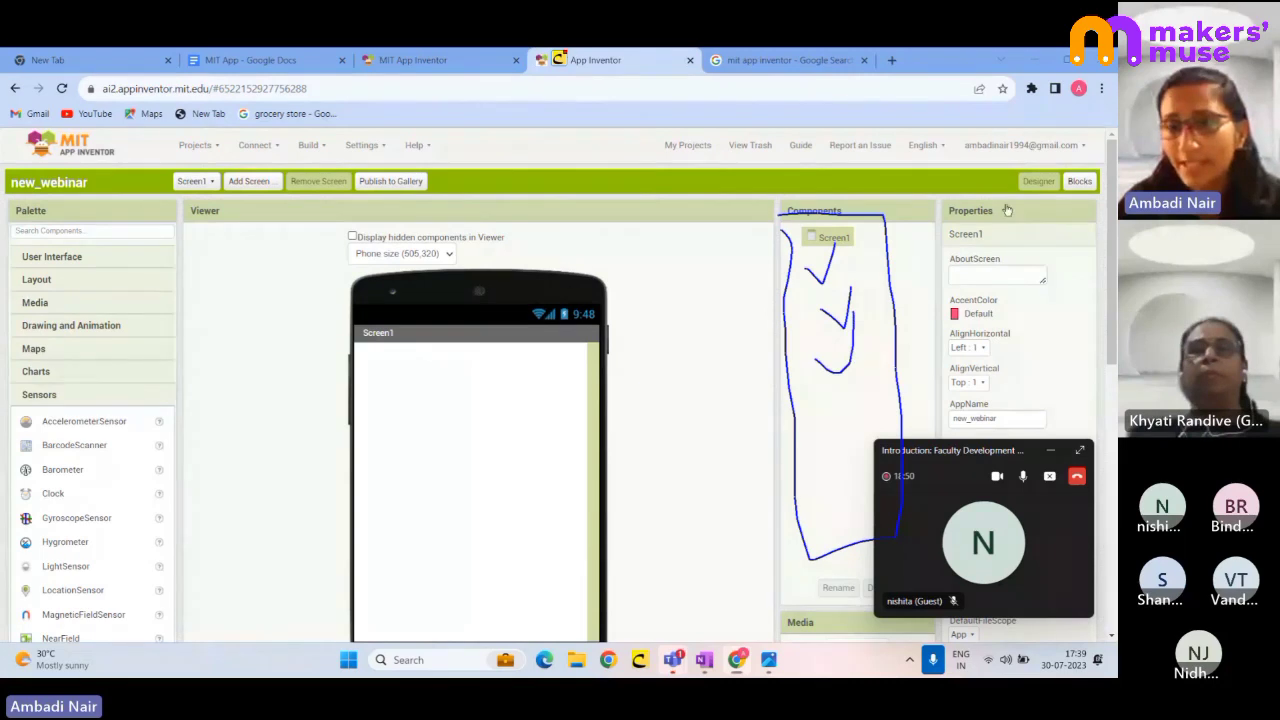
{"action": "mouse_move", "coordinate": [1005, 205]}
{"action": "left_mouse_down"}
{"action": "mouse_move", "coordinate": [928, 425]}
{"action": "mouse_move", "coordinate": [985, 420]}
{"action": "left_mouse_up"}
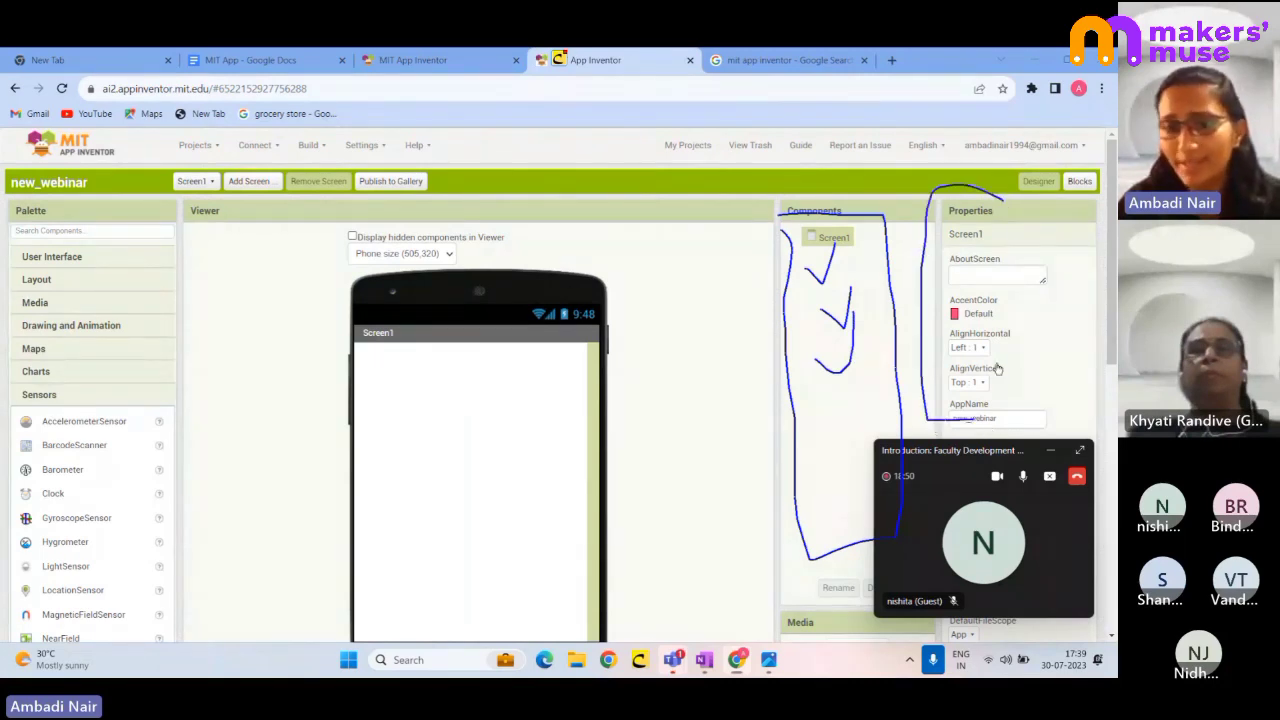
{"action": "key", "text": "Escape"}
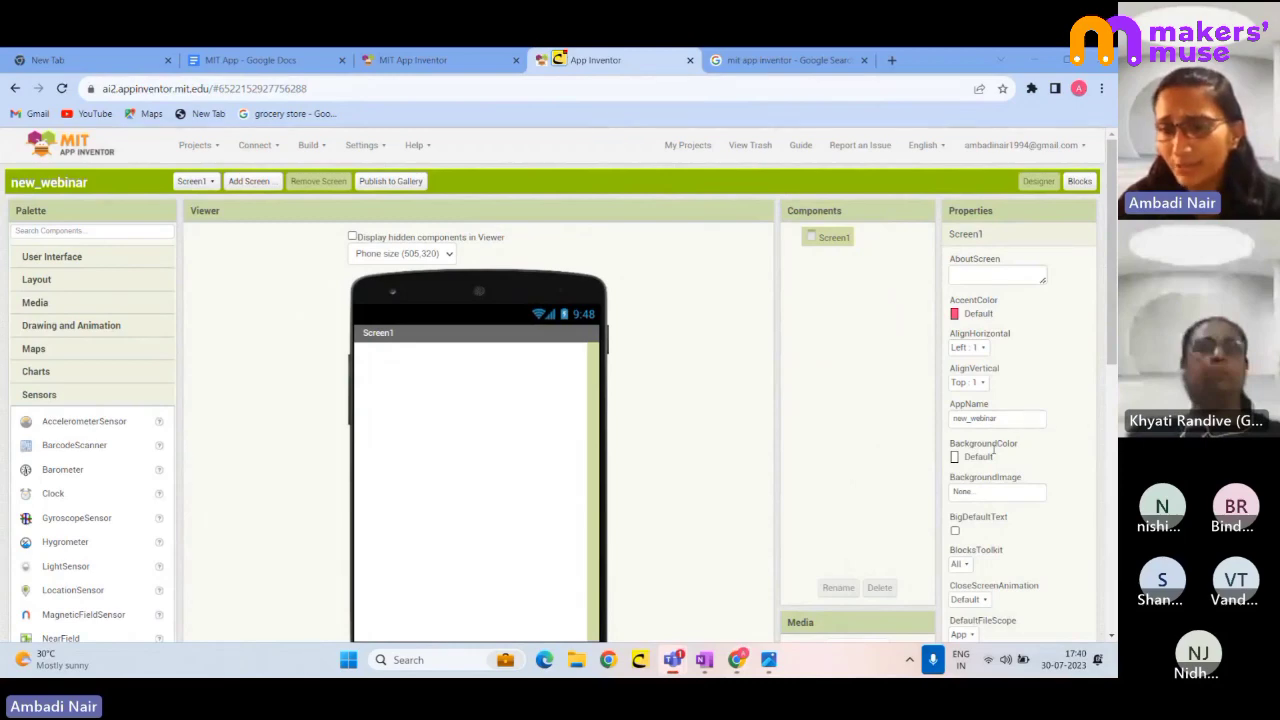
- Expand the User Interface palette category and pick the Label component
{"action": "scroll", "coordinate": [993, 452], "scroll_direction": "down", "scroll_amount": 6}
{"action": "scroll", "coordinate": [990, 440], "scroll_direction": "up", "scroll_amount": 3}
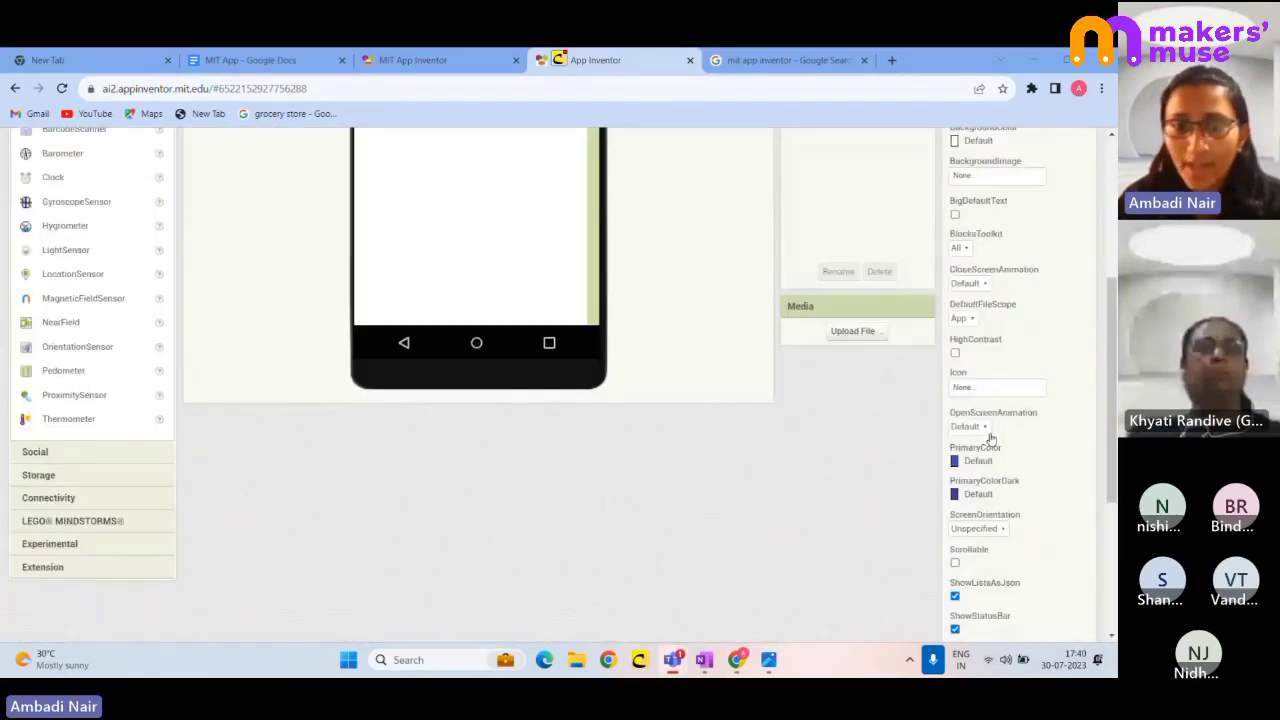
{"action": "scroll", "coordinate": [990, 438], "scroll_direction": "up", "scroll_amount": 4}
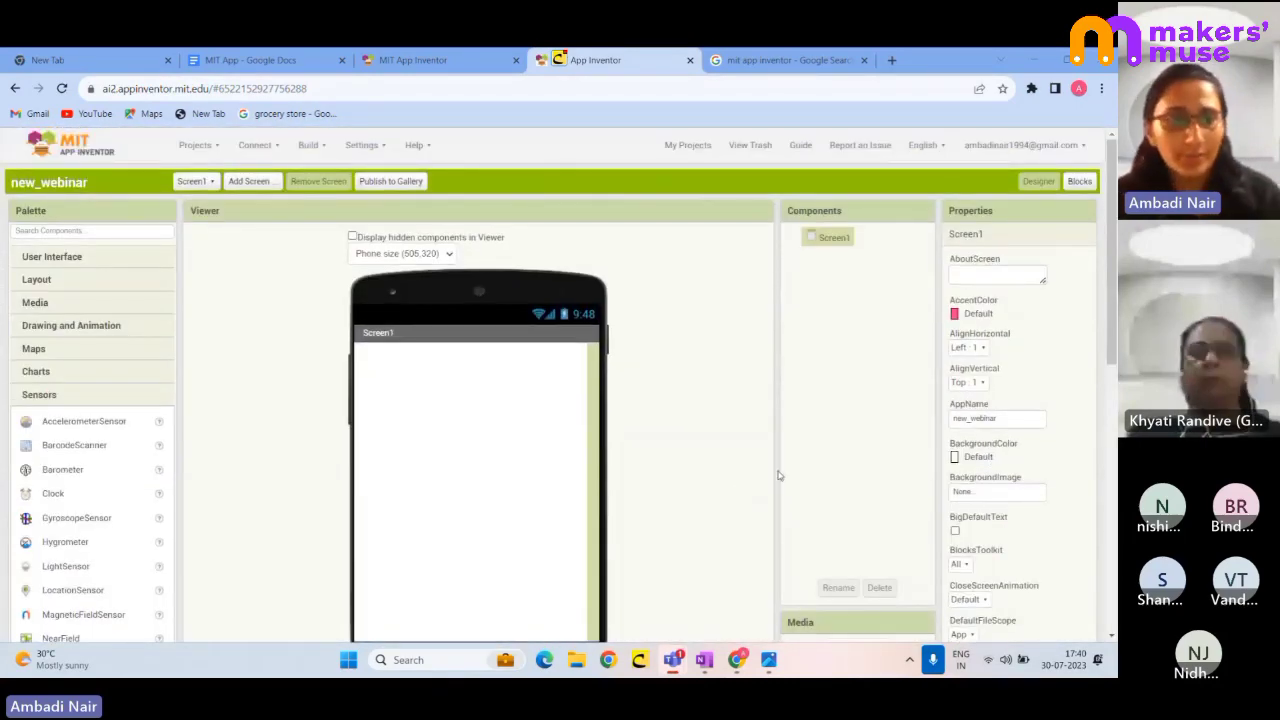
{"action": "left_click", "coordinate": [75, 257]}
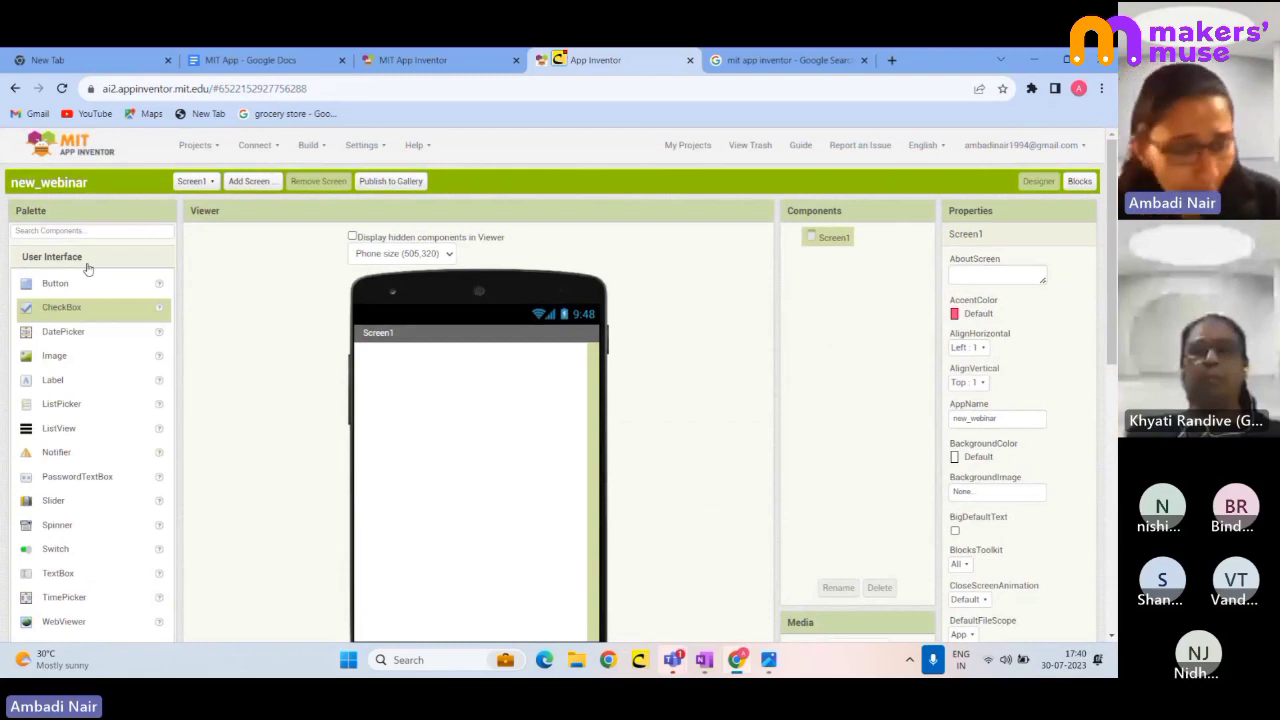
{"action": "left_click", "coordinate": [53, 383]}
- Drop a Label onto the phone screen, then select Screen1 to show its properties
{"action": "left_click_drag", "start_coordinate": [68, 383], "coordinate": [446, 412]}
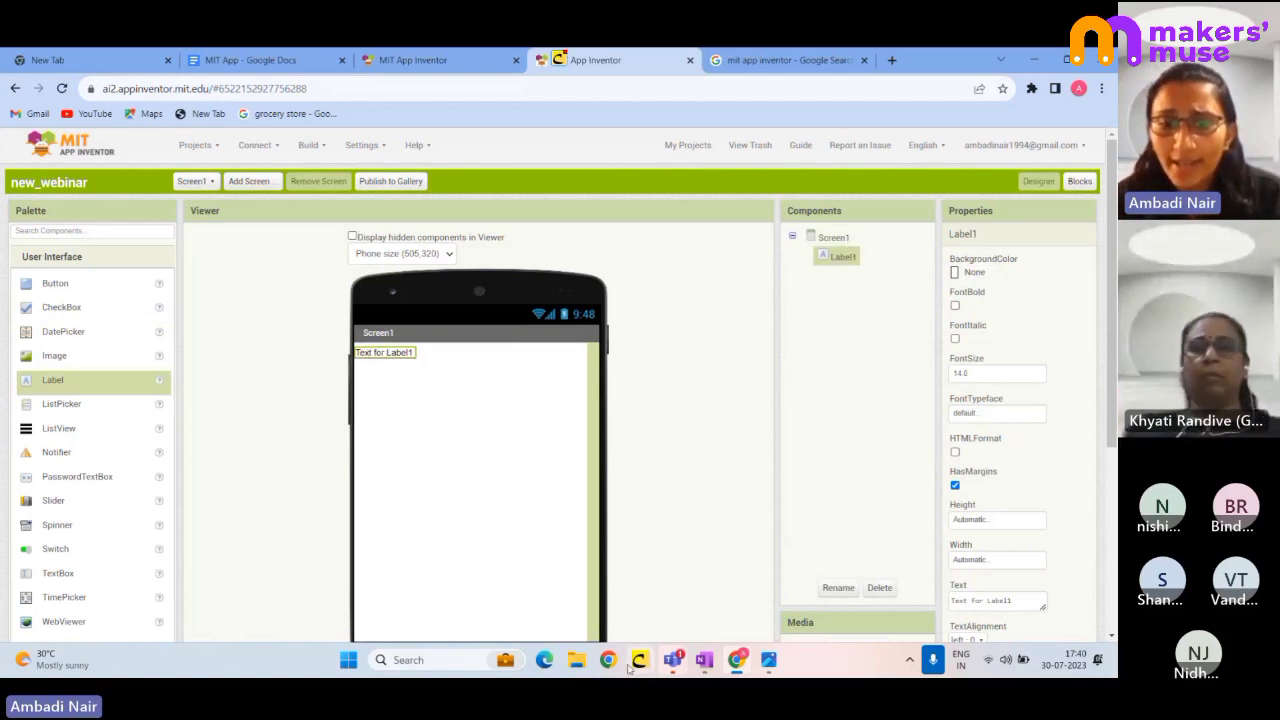
{"action": "left_click", "coordinate": [833, 237]}
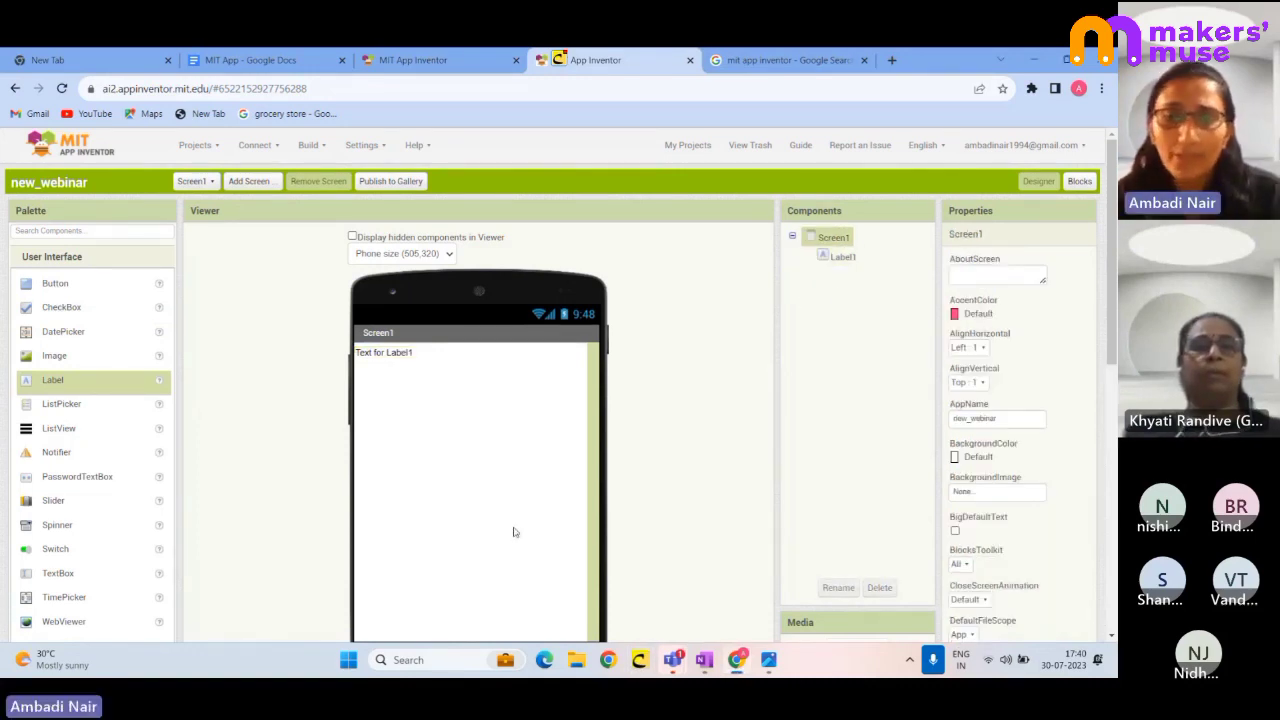
{"action": "mouse_move", "coordinate": [854, 247]}
{"action": "left_mouse_down"}
{"action": "mouse_move", "coordinate": [794, 248]}
{"action": "mouse_move", "coordinate": [857, 274]}
{"action": "mouse_move", "coordinate": [852, 243]}
{"action": "left_mouse_up"}
{"action": "left_click_drag", "start_coordinate": [1066, 248], "coordinate": [1070, 402]}
{"action": "left_click_drag", "start_coordinate": [1048, 355], "coordinate": [1097, 363]}
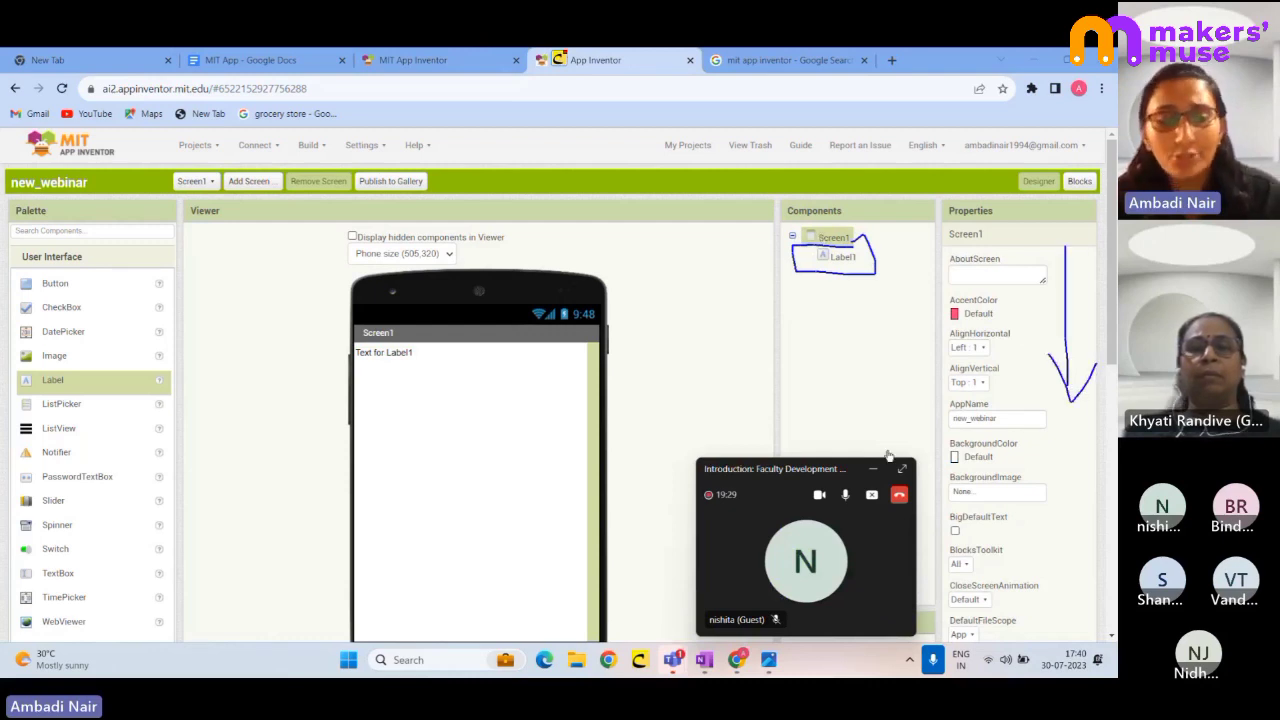
{"action": "key", "text": "Escape"}
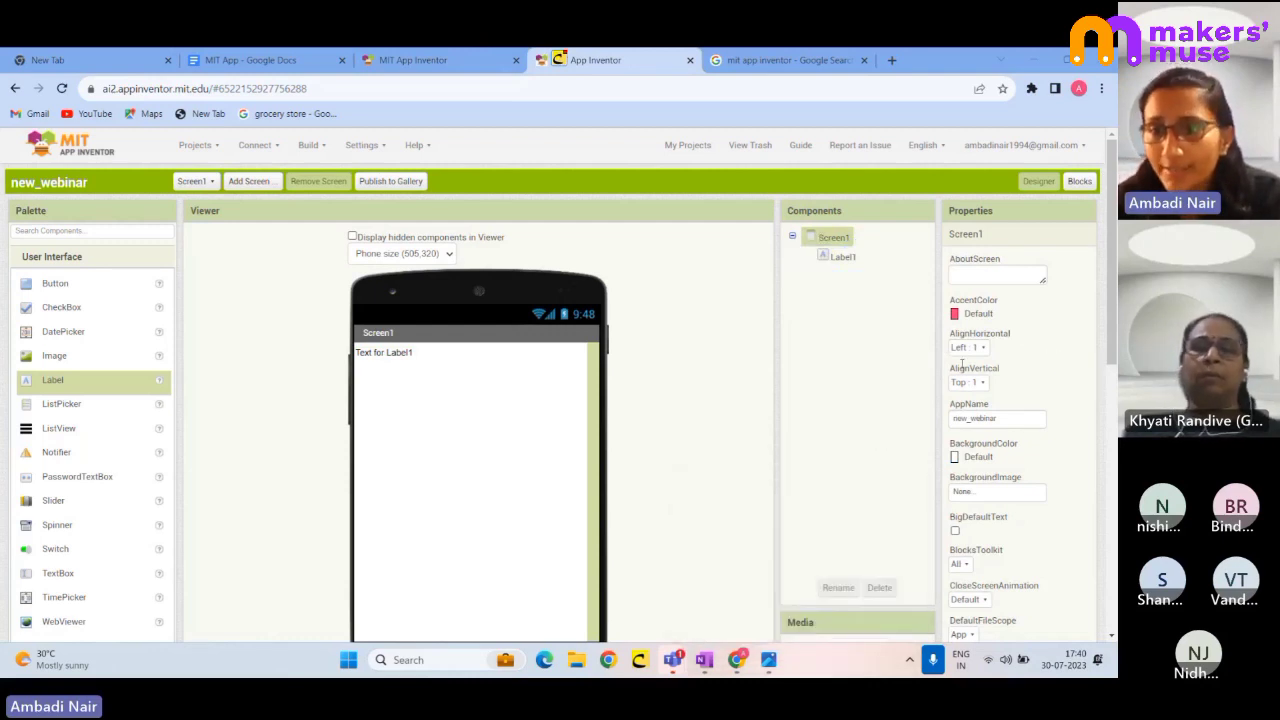
- Set Screen1's AlignHorizontal to Center 3
{"action": "left_click", "coordinate": [975, 347]}
{"action": "left_click", "coordinate": [978, 389]}
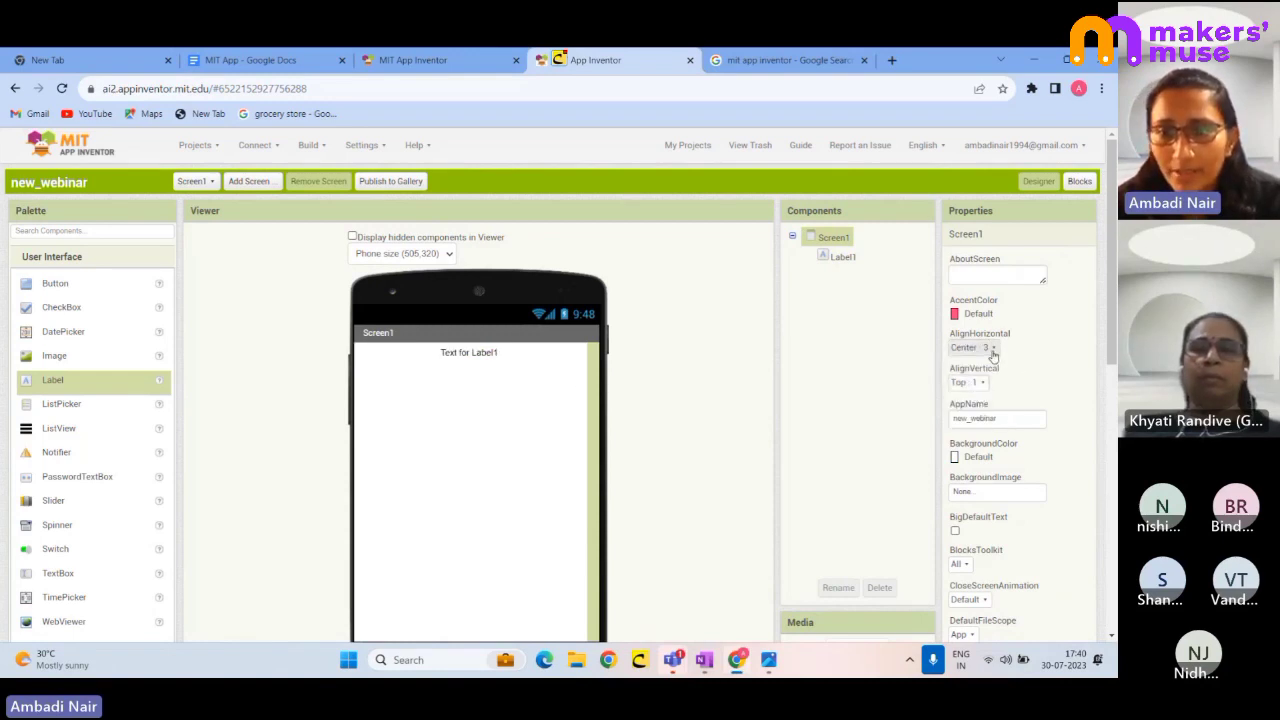
{"action": "left_click", "coordinate": [993, 349]}
{"action": "left_click", "coordinate": [978, 389]}
{"action": "scroll", "coordinate": [983, 410], "scroll_direction": "down", "scroll_amount": 1}
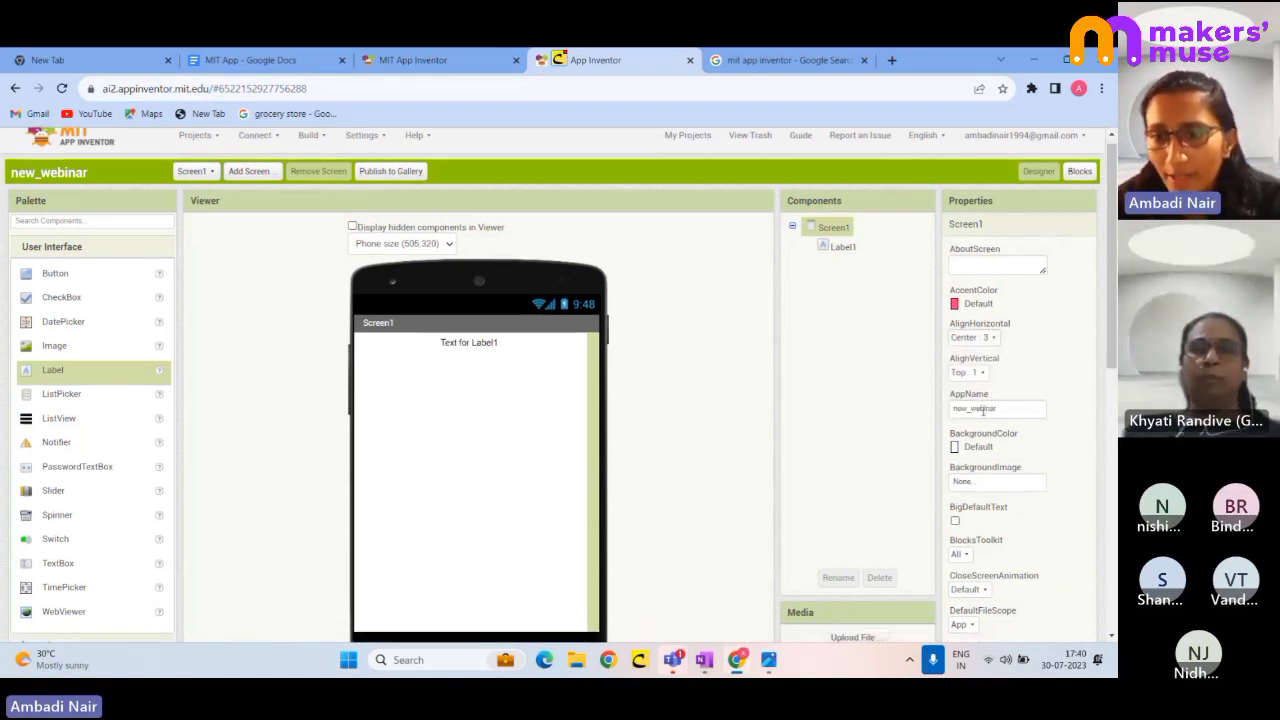
{"action": "scroll", "coordinate": [983, 412], "scroll_direction": "down", "scroll_amount": 1}
- Set Screen1's AlignVertical to Center 2 so Label1 sits vertically centred
{"action": "left_click", "coordinate": [965, 318]}
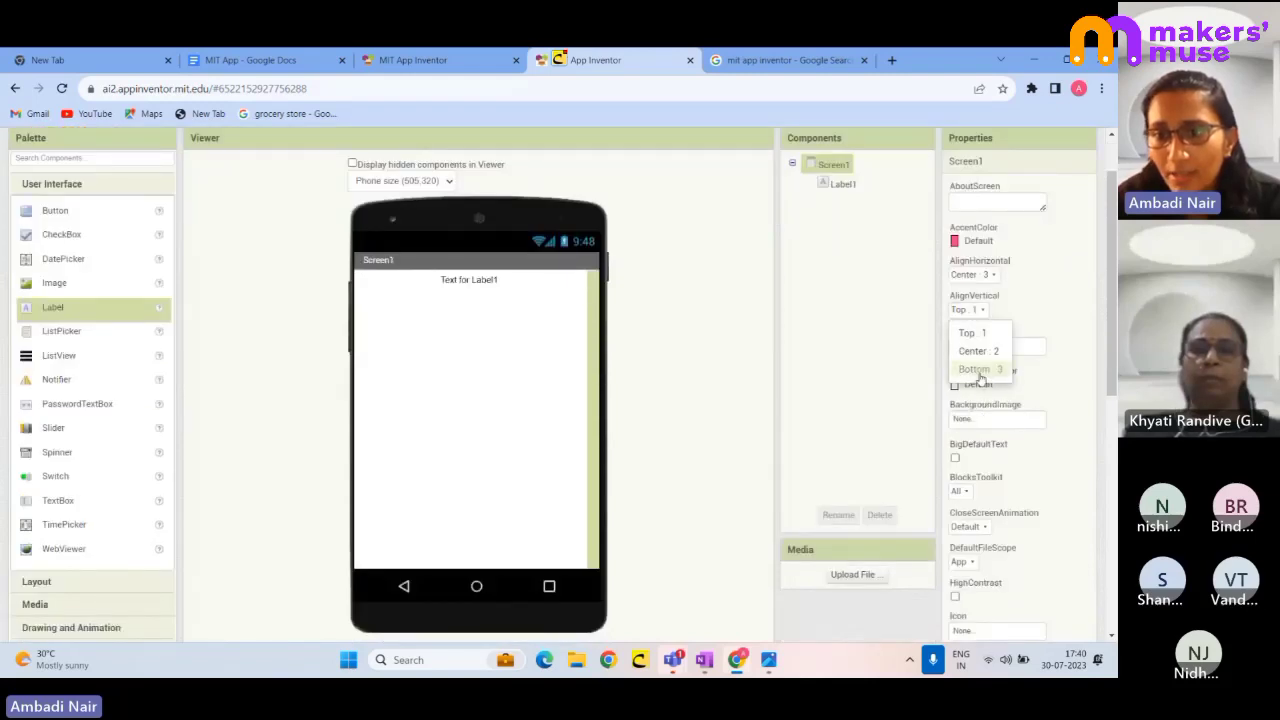
{"action": "left_click", "coordinate": [974, 349]}
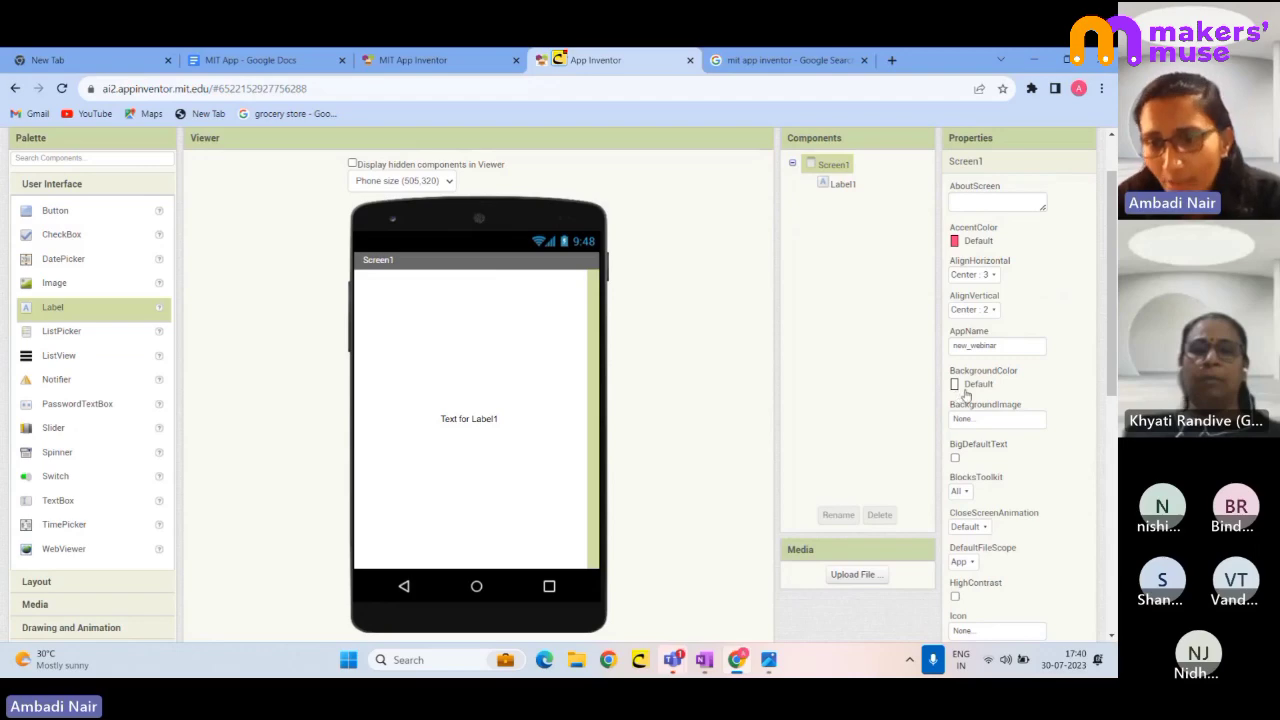
{"action": "scroll", "coordinate": [1018, 470], "scroll_direction": "down", "scroll_amount": 3}
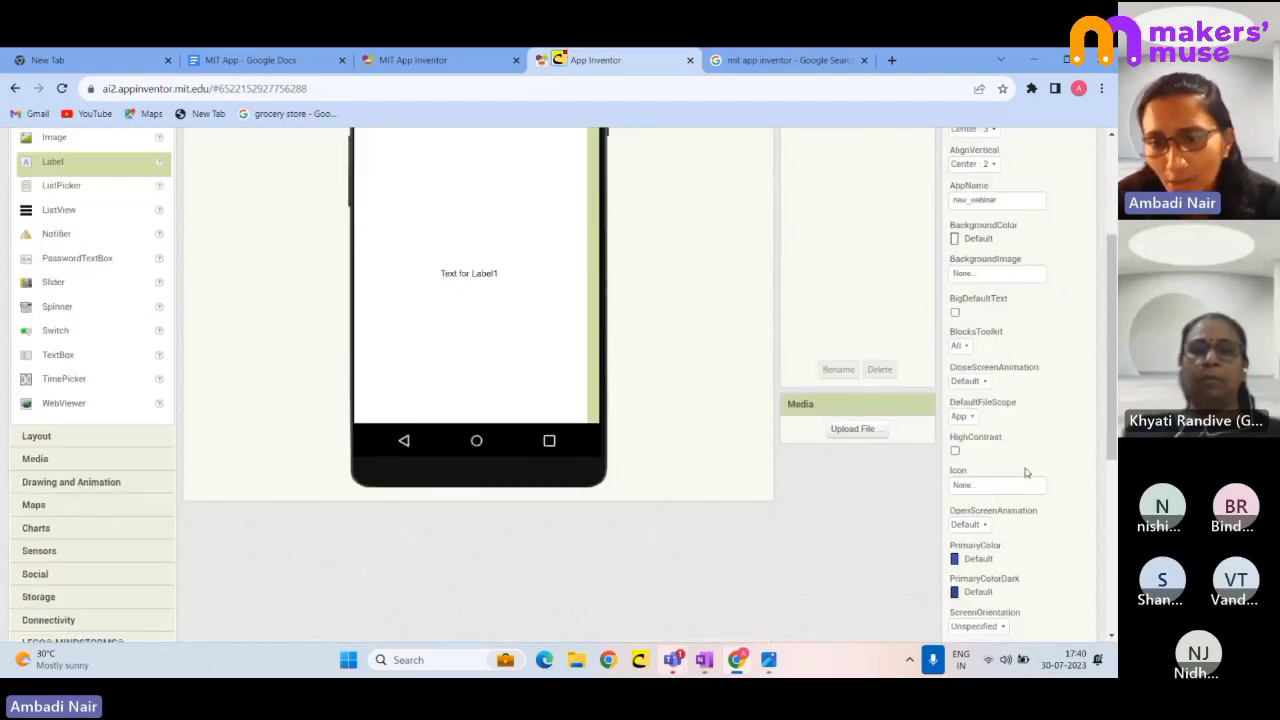
{"action": "scroll", "coordinate": [1024, 519], "scroll_direction": "up", "scroll_amount": 4}
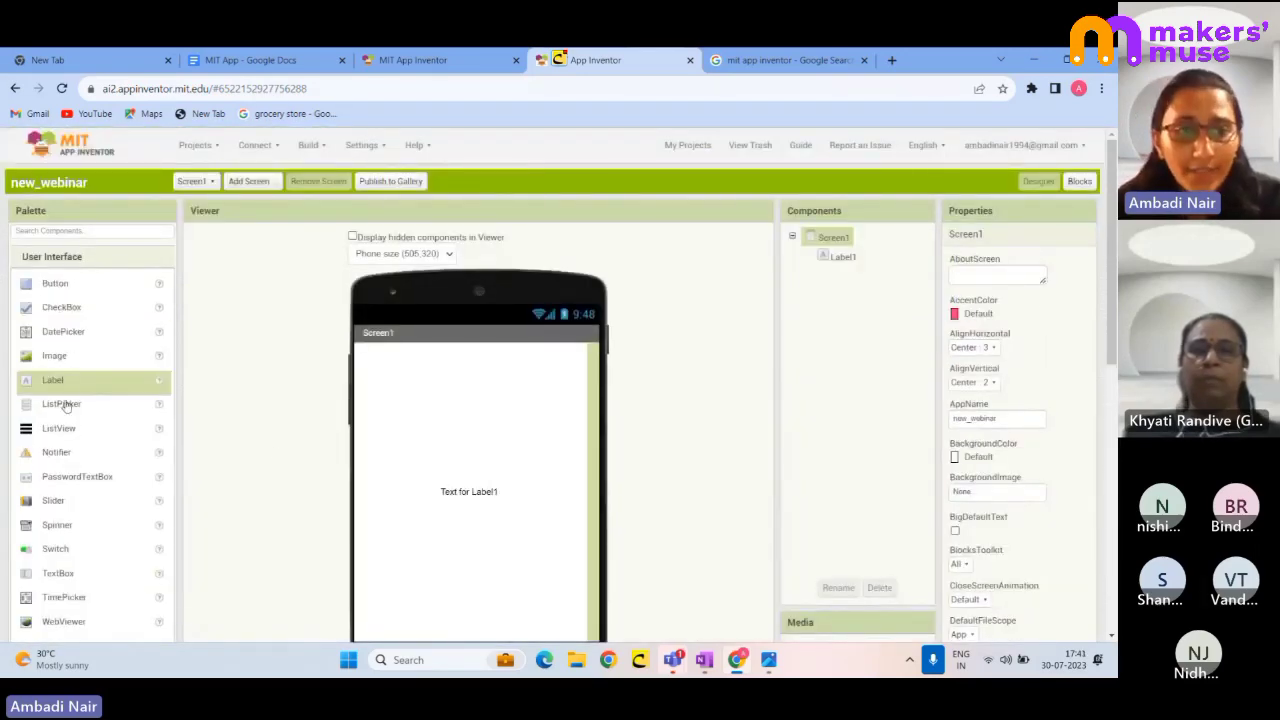
{"action": "scroll", "coordinate": [1016, 403], "scroll_direction": "down", "scroll_amount": 3}
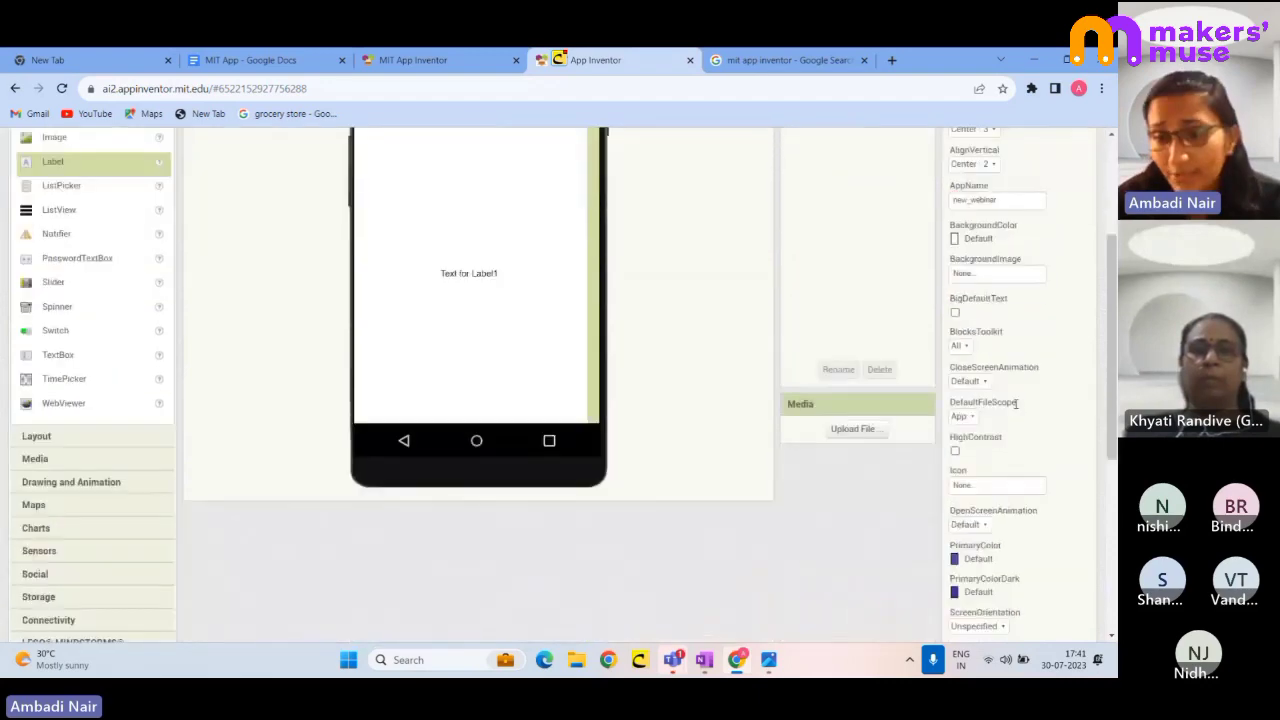
{"action": "scroll", "coordinate": [1010, 451], "scroll_direction": "down", "scroll_amount": 2}
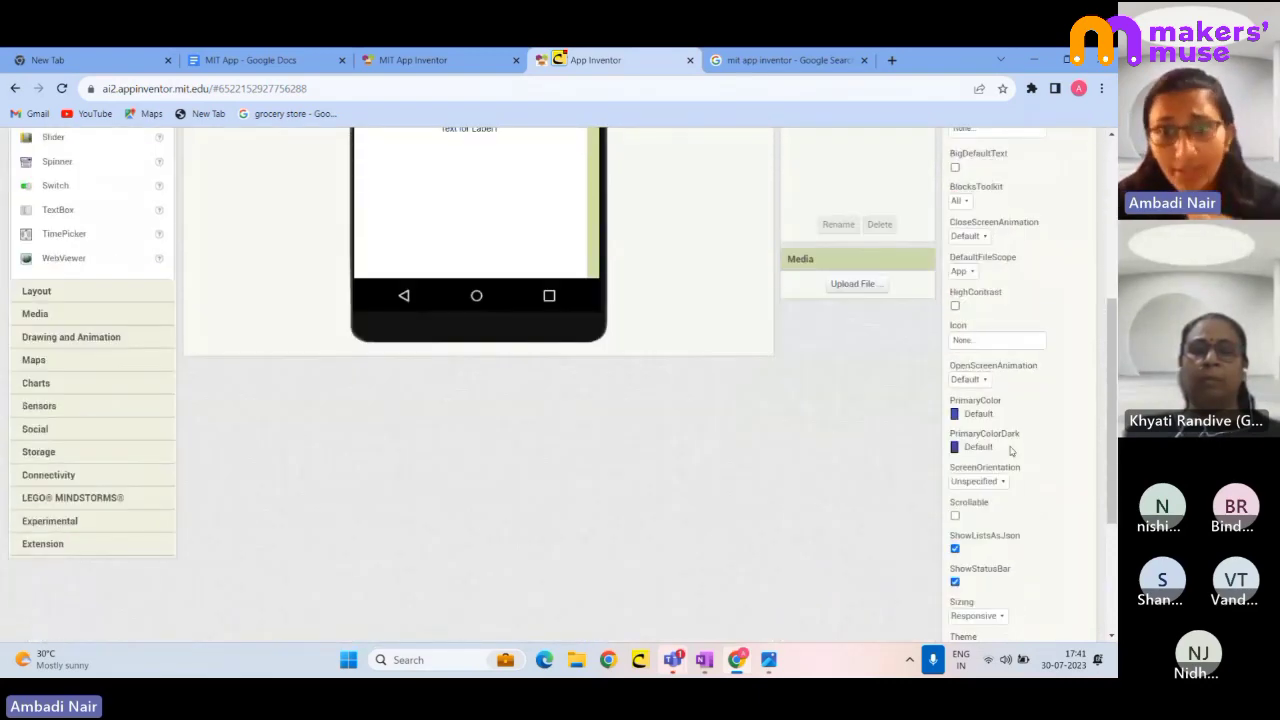
{"action": "scroll", "coordinate": [1005, 430], "scroll_direction": "up", "scroll_amount": 5}
- Change Label1's Text property to 'Enter the First number'
{"action": "left_click", "coordinate": [841, 185]}
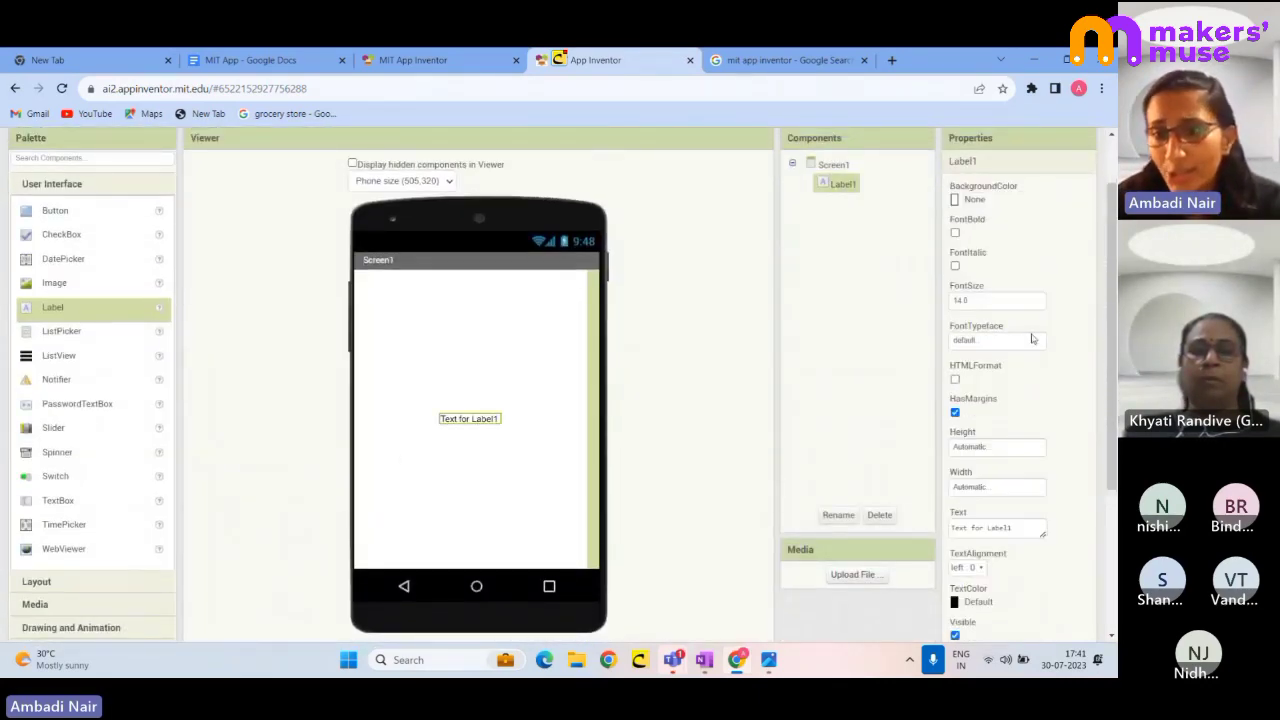
{"action": "scroll", "coordinate": [1010, 370], "scroll_direction": "down", "scroll_amount": 2}
{"action": "left_click", "coordinate": [1000, 382]}
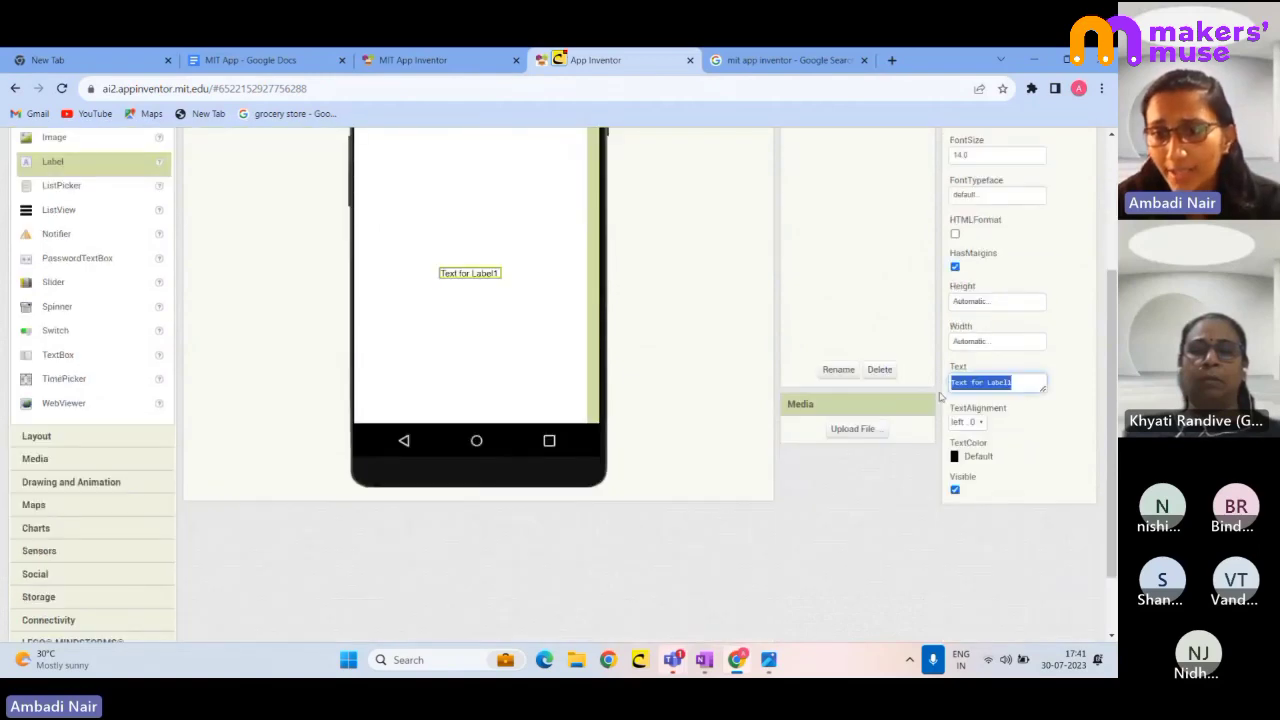
{"action": "type", "text": "Enter"}
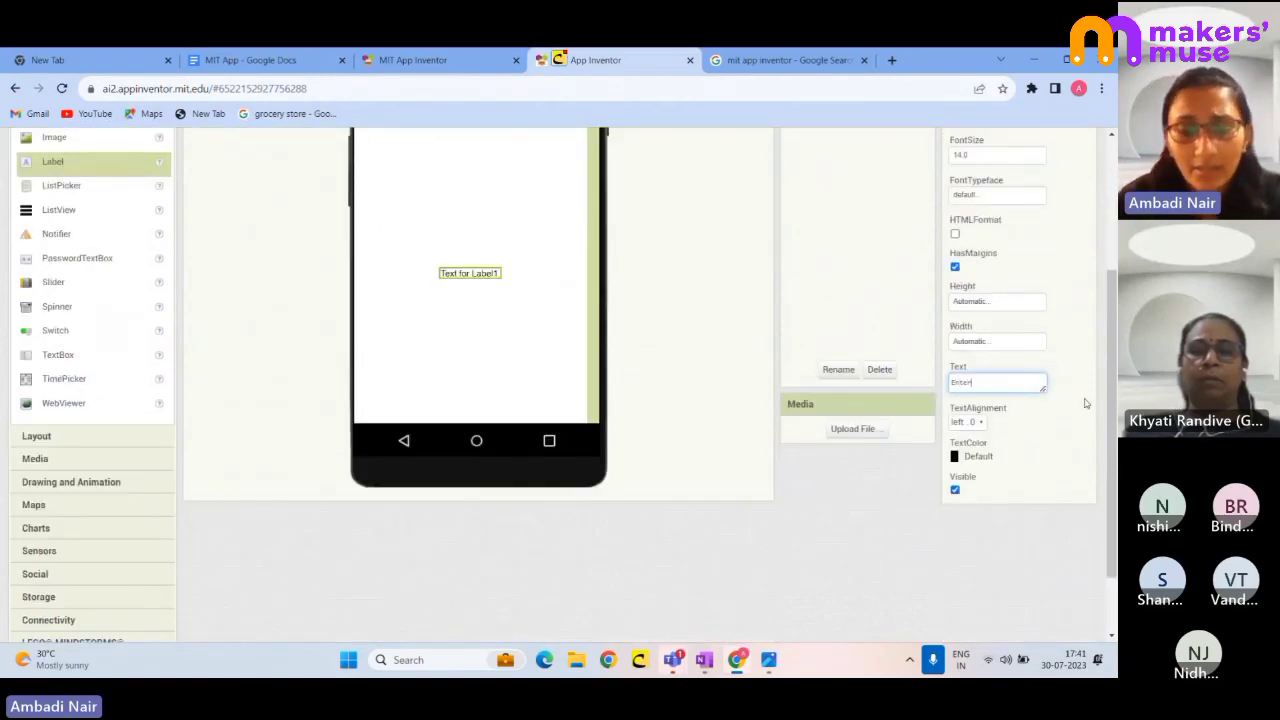
{"action": "type", "text": " the"}
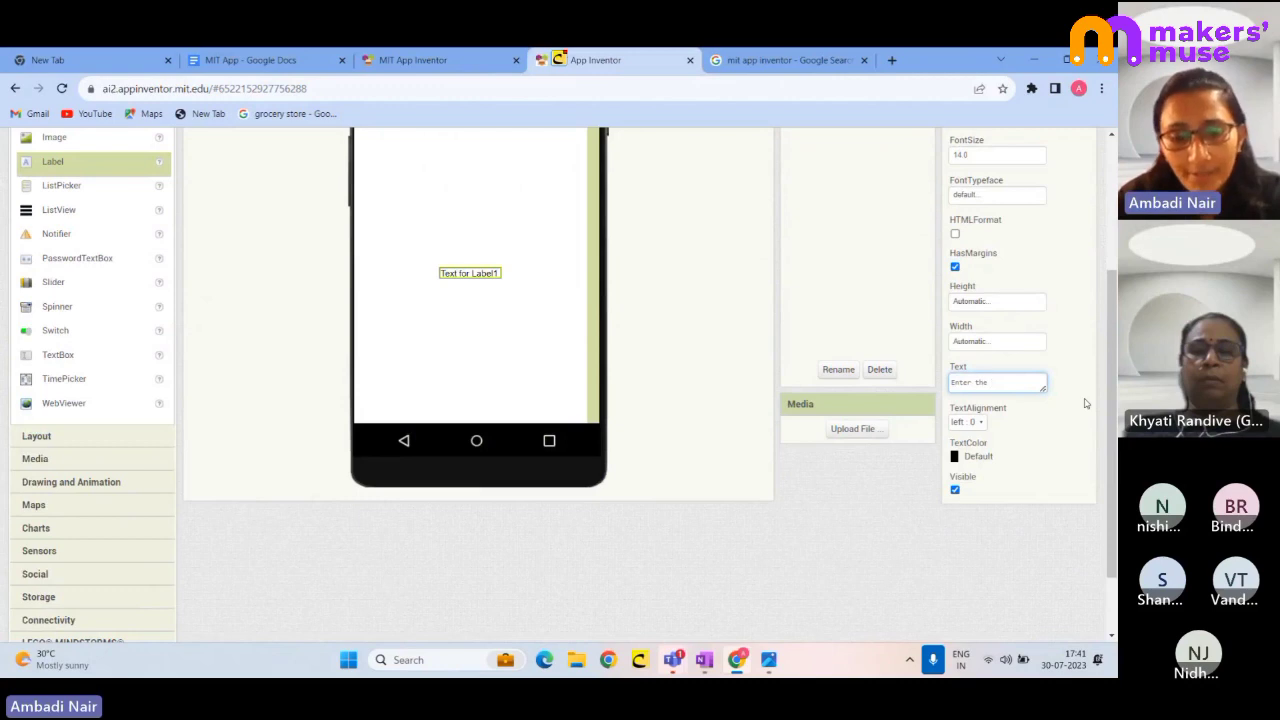
{"action": "type", "text": " Firts"}
{"action": "key", "text": "BackSpace"}
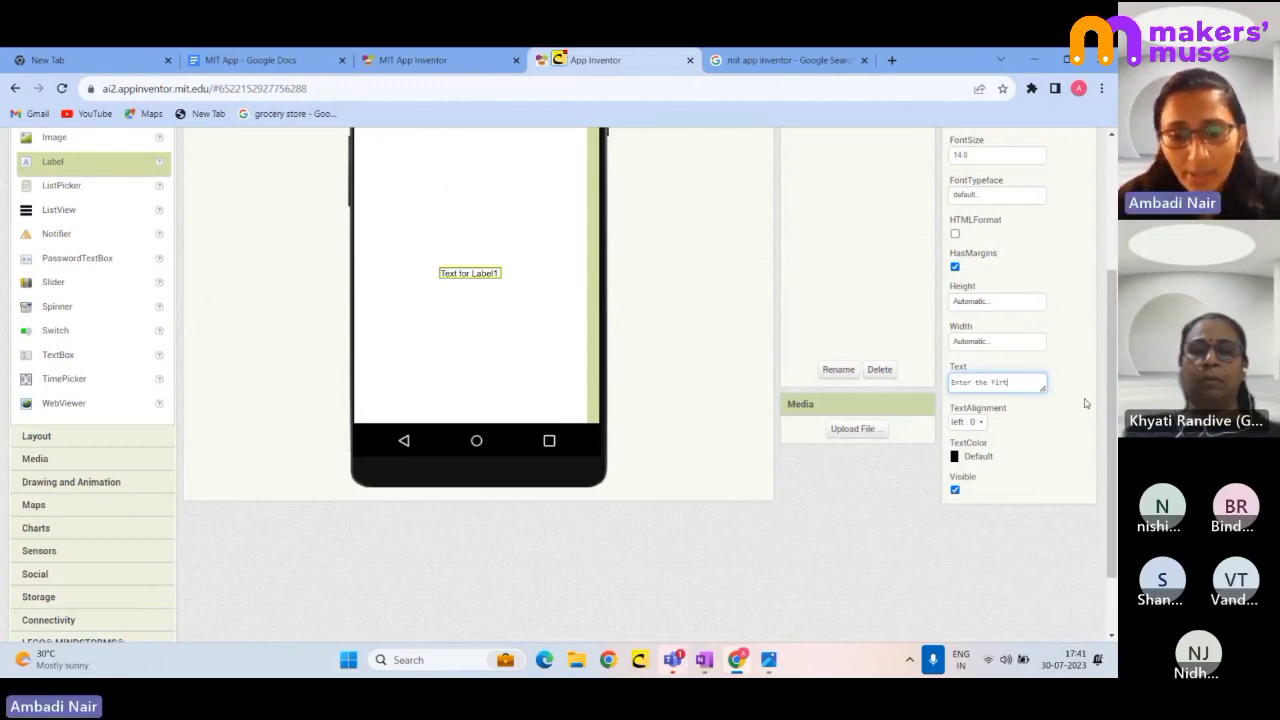
{"action": "type", "text": "st"}
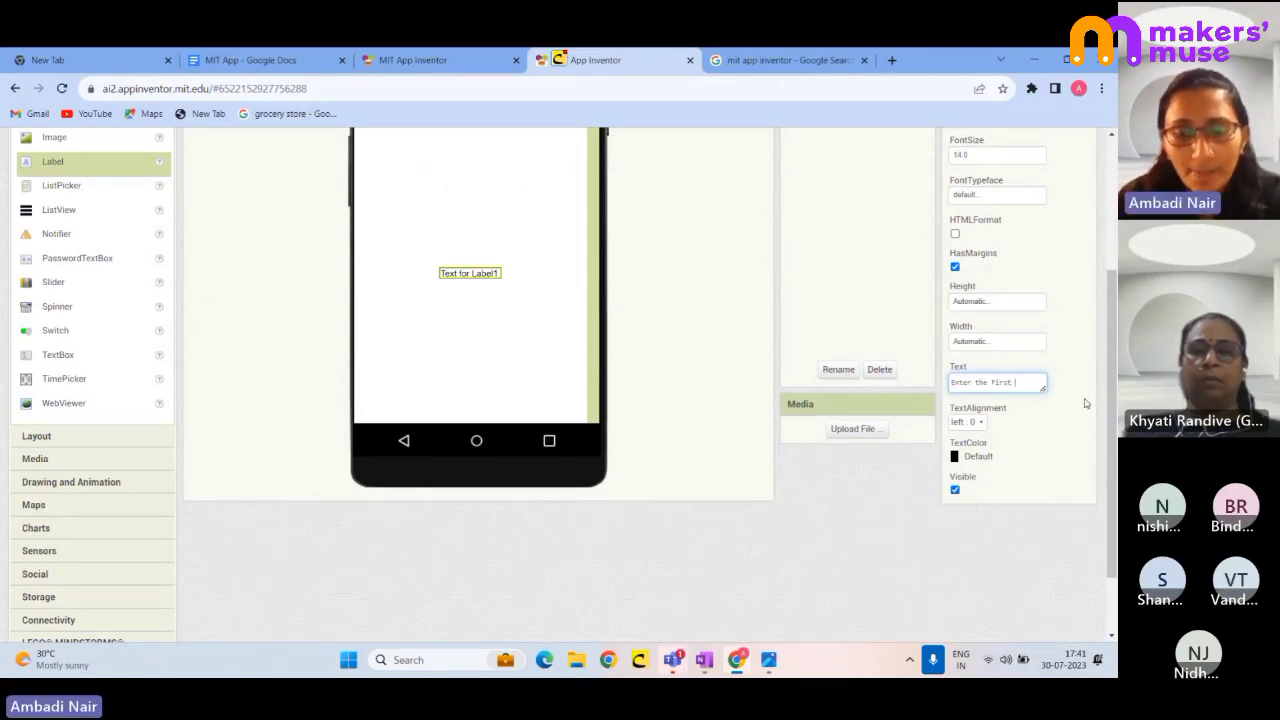
{"action": "type", "text": " number"}
{"action": "key", "text": "Return"}
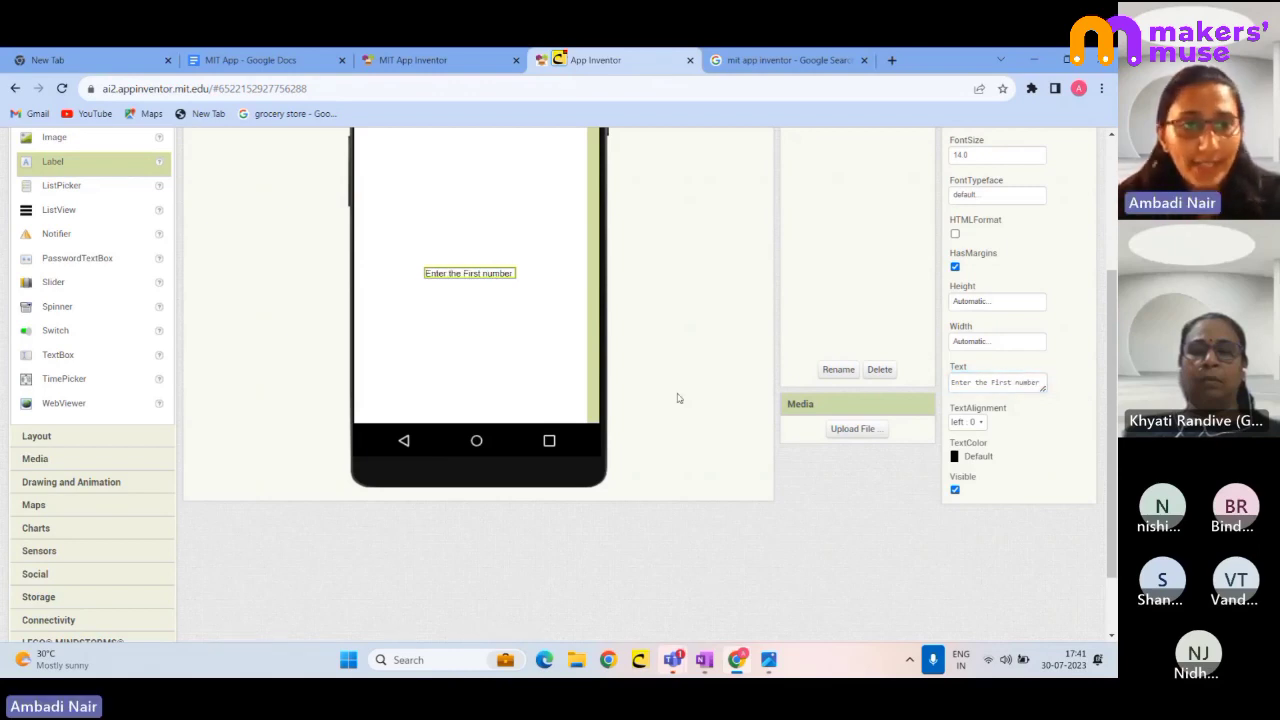
{"action": "scroll", "coordinate": [83, 219], "scroll_direction": "up", "scroll_amount": 1}
{"action": "scroll", "coordinate": [83, 219], "scroll_direction": "up", "scroll_amount": 2}
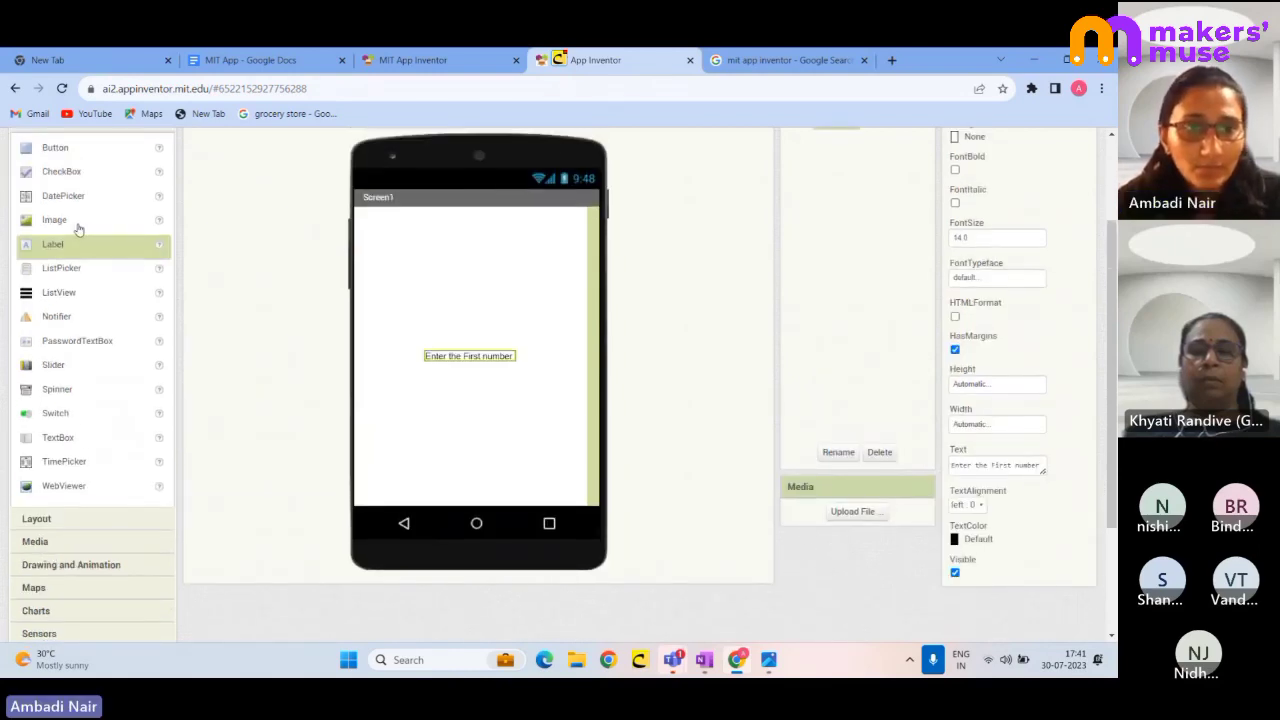
{"action": "scroll", "coordinate": [63, 336], "scroll_direction": "down", "scroll_amount": 1}
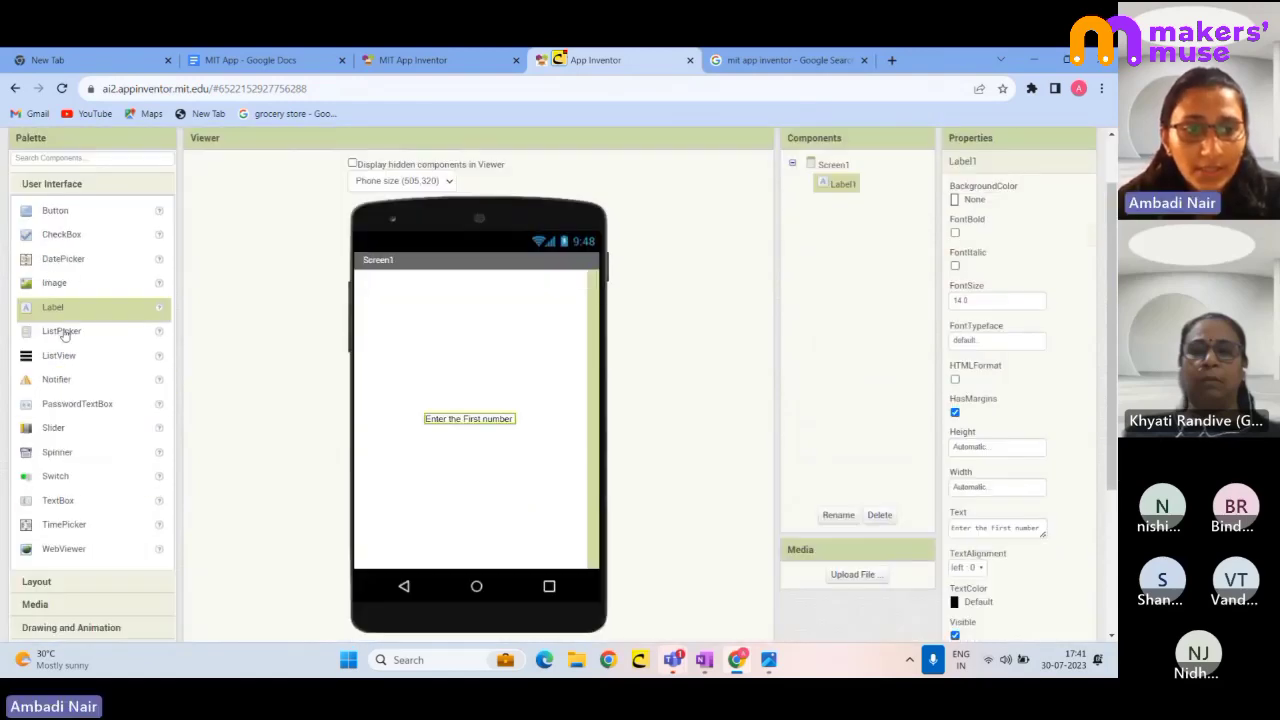
- Place TextBox1 below Label1 and review the Screen1, Label1 and TextBox1 properties
{"action": "left_click_drag", "start_coordinate": [55, 507], "coordinate": [473, 448]}
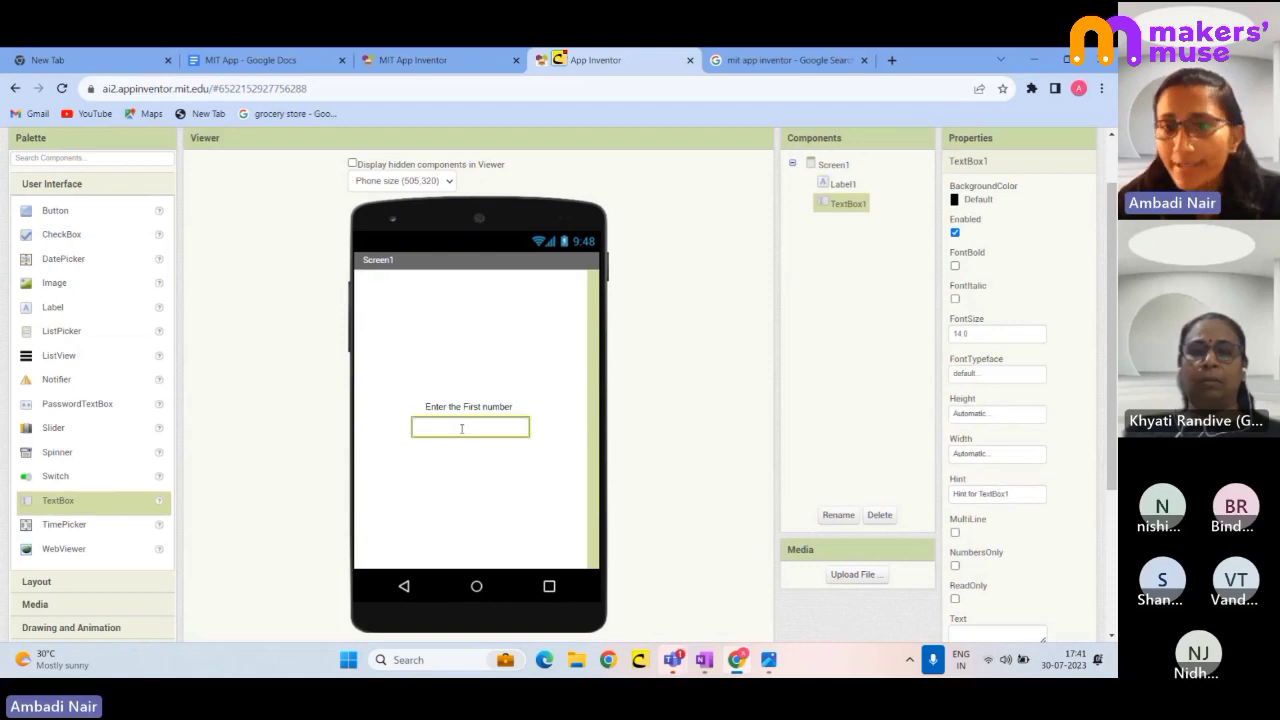
{"action": "left_click", "coordinate": [836, 166]}
{"action": "left_click", "coordinate": [843, 187]}
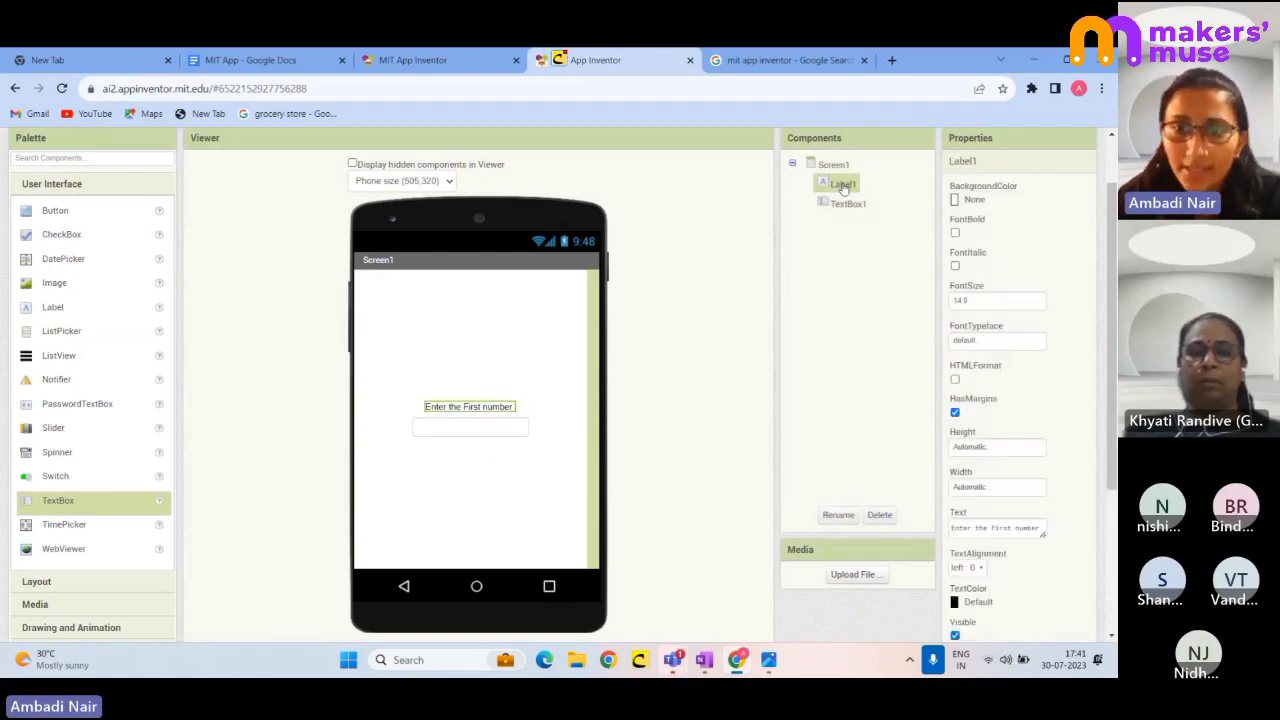
{"action": "left_click", "coordinate": [853, 207]}
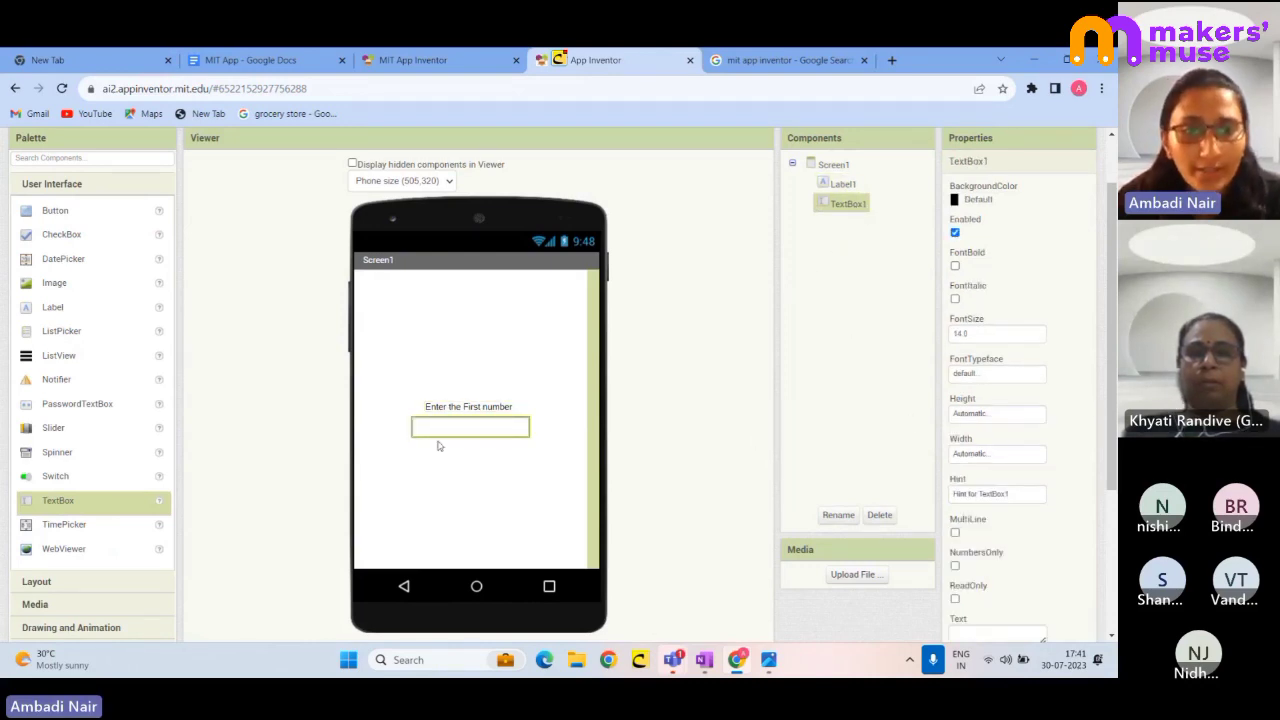
{"action": "left_click", "coordinate": [55, 307]}
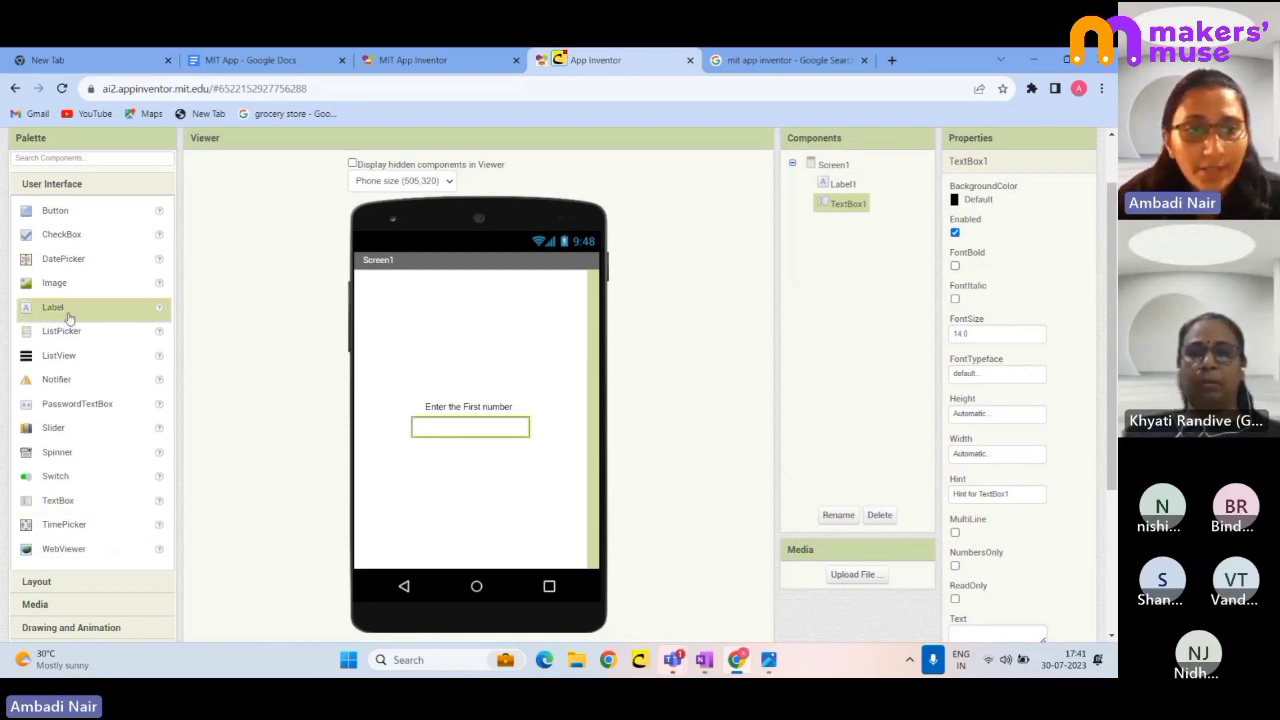
- Add Label2 below TextBox1 and set its text to 'Enter second number'
{"action": "left_click_drag", "start_coordinate": [71, 320], "coordinate": [463, 457]}
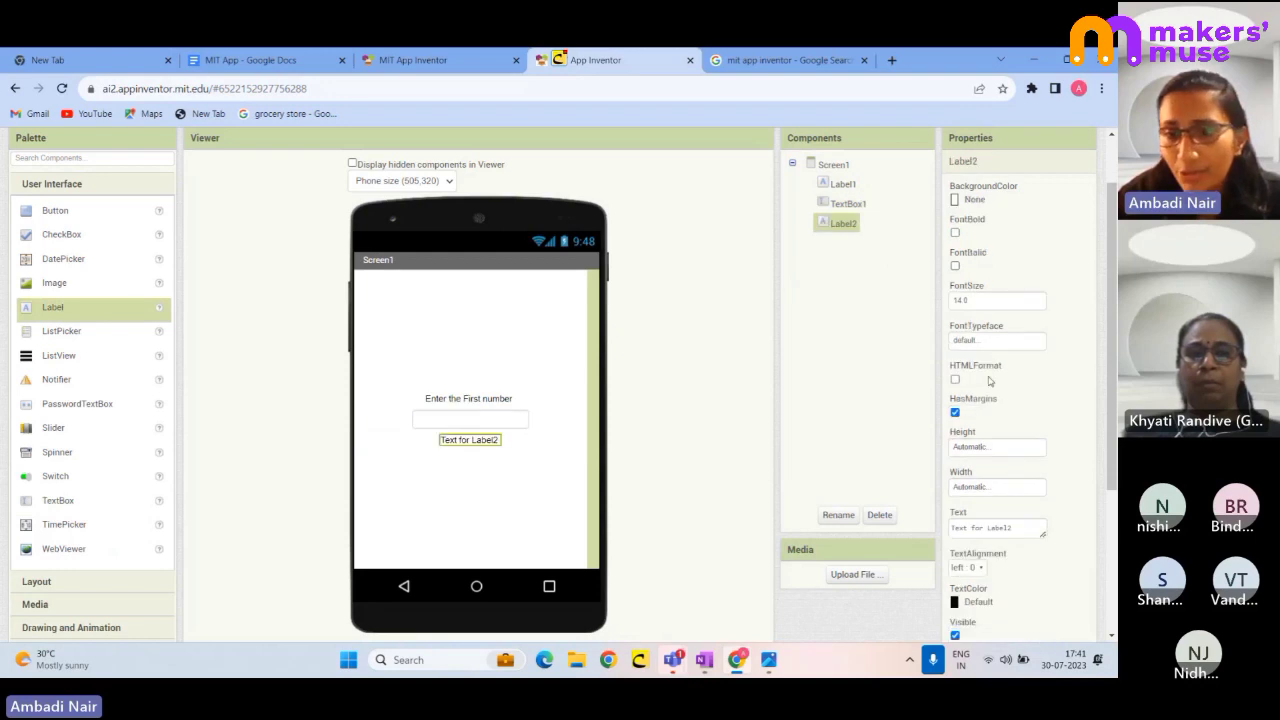
{"action": "scroll", "coordinate": [990, 381], "scroll_direction": "down", "scroll_amount": 2}
{"action": "left_click_drag", "start_coordinate": [1016, 384], "coordinate": [932, 404]}
{"action": "type", "text": "Ent"}
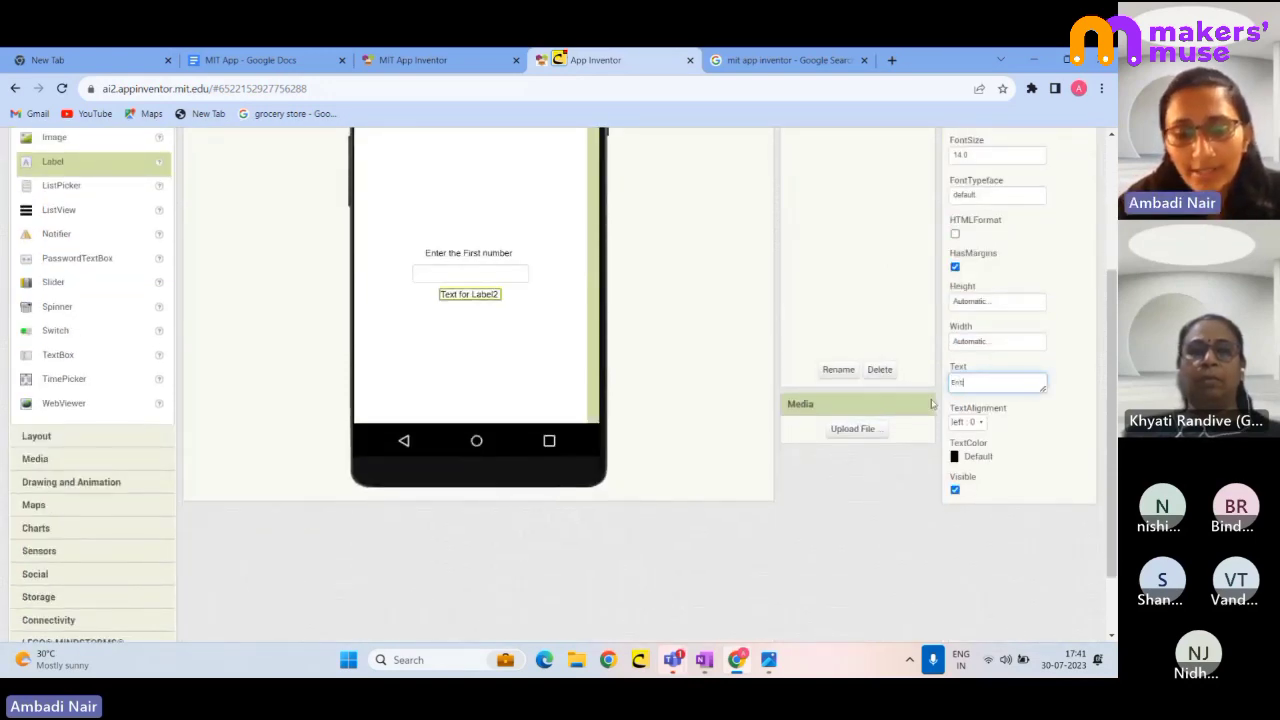
{"action": "type", "text": "er second "}
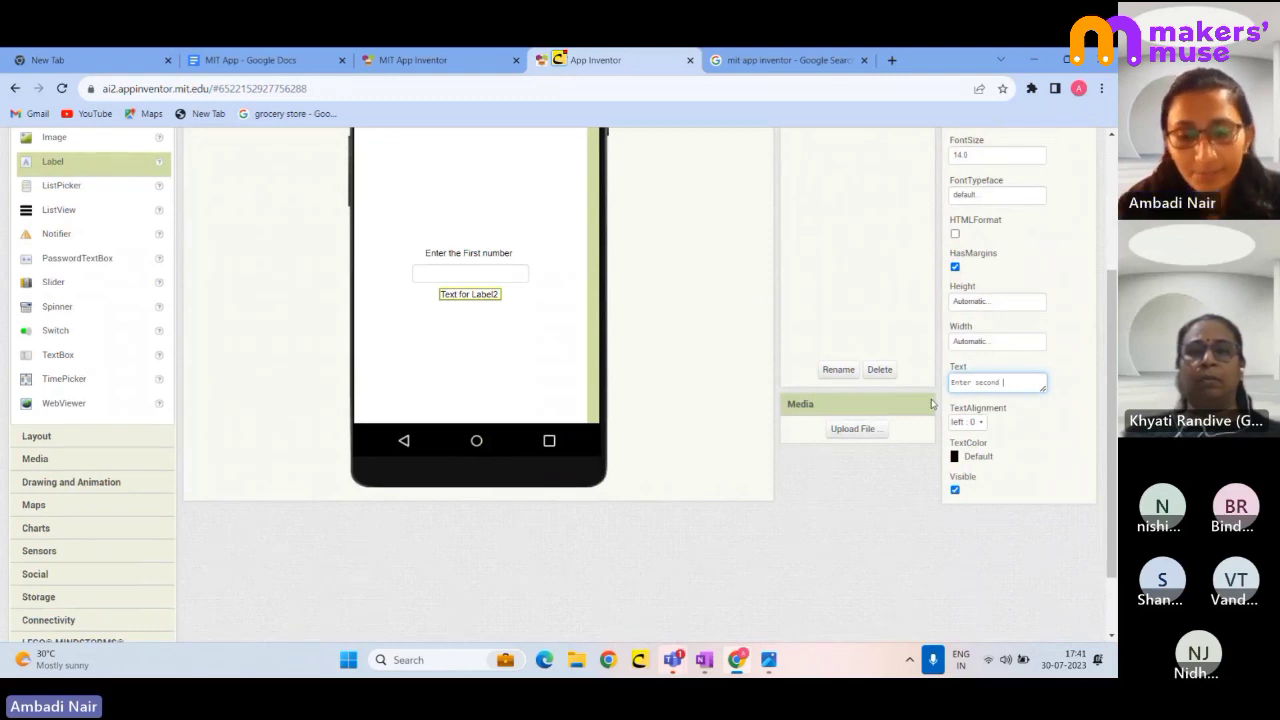
{"action": "type", "text": "number"}
{"action": "key", "text": "Return"}
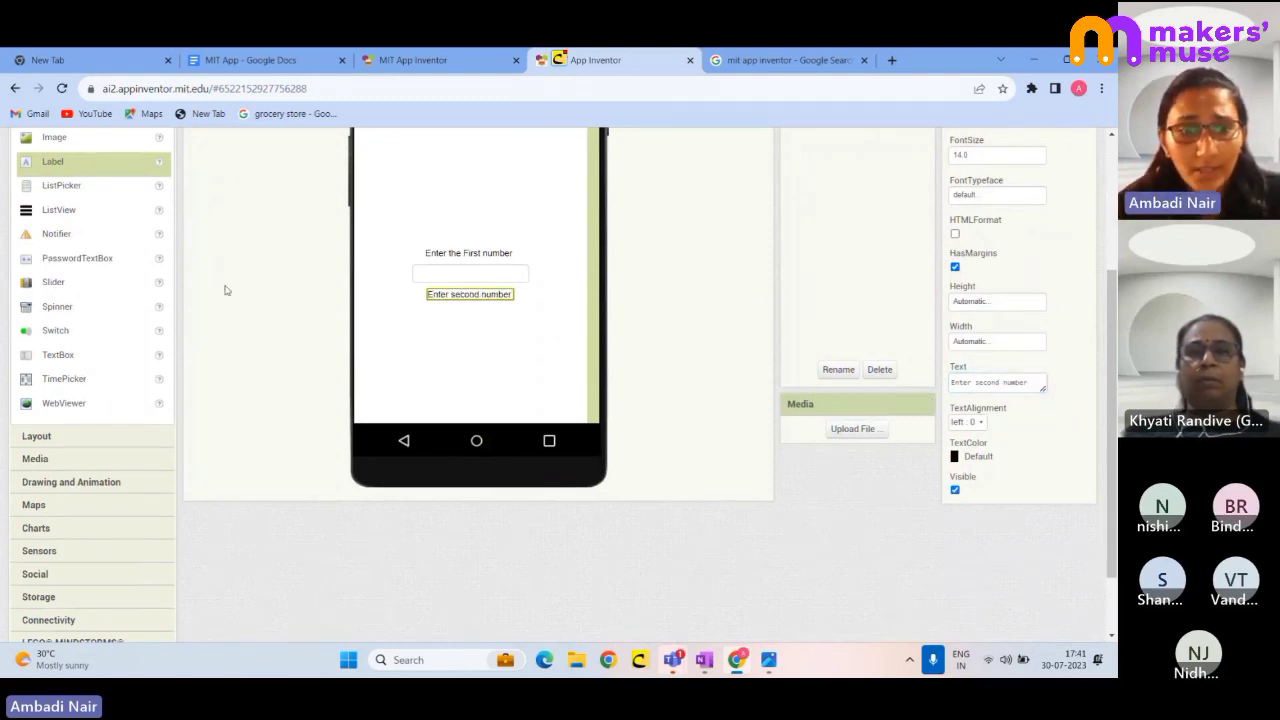
{"action": "scroll", "coordinate": [164, 351], "scroll_direction": "up", "scroll_amount": 1}
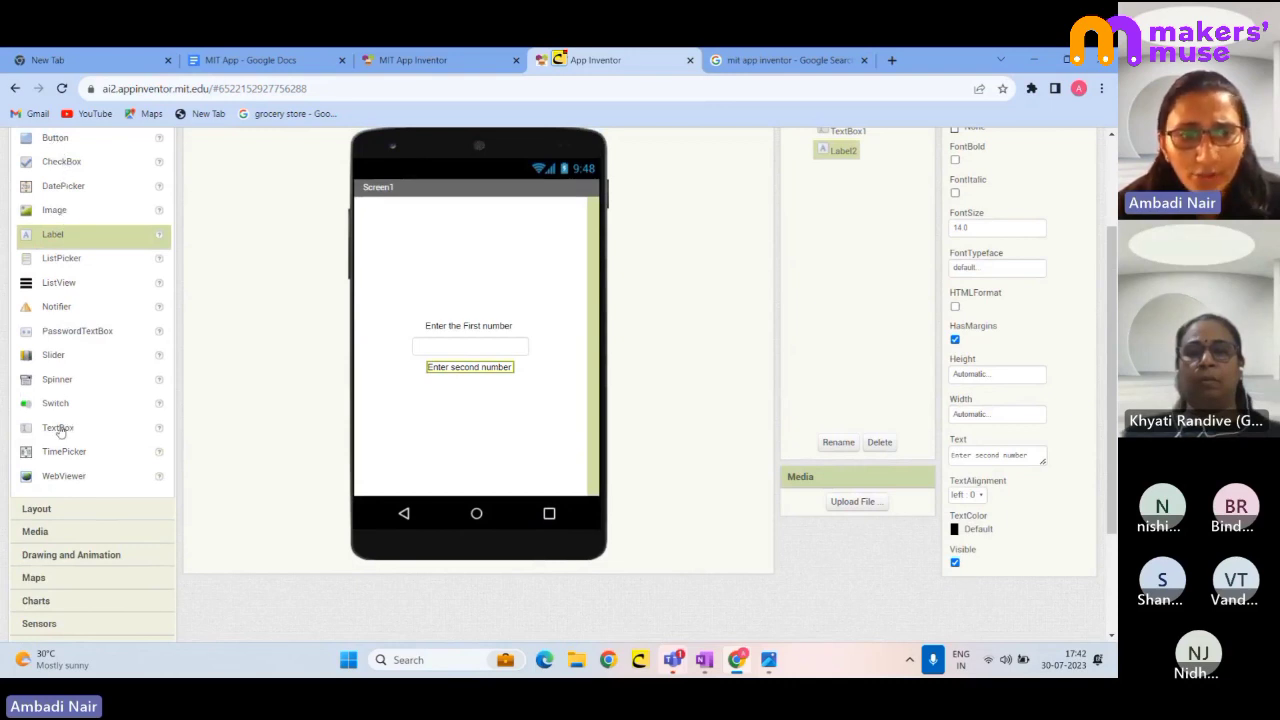
- Add TextBox2 below the 'Enter second number' label, then open the Projects menu
{"action": "left_click_drag", "start_coordinate": [58, 427], "coordinate": [500, 429]}
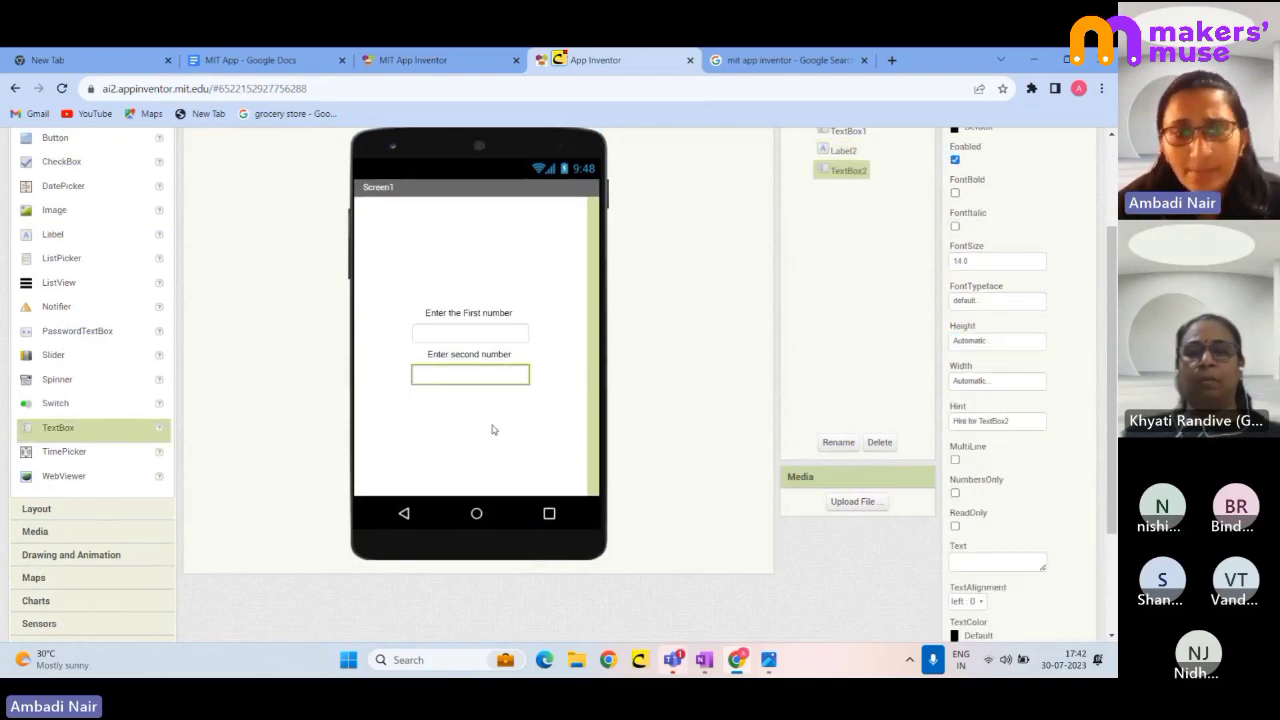
{"action": "scroll", "coordinate": [178, 242], "scroll_direction": "up", "scroll_amount": 2}
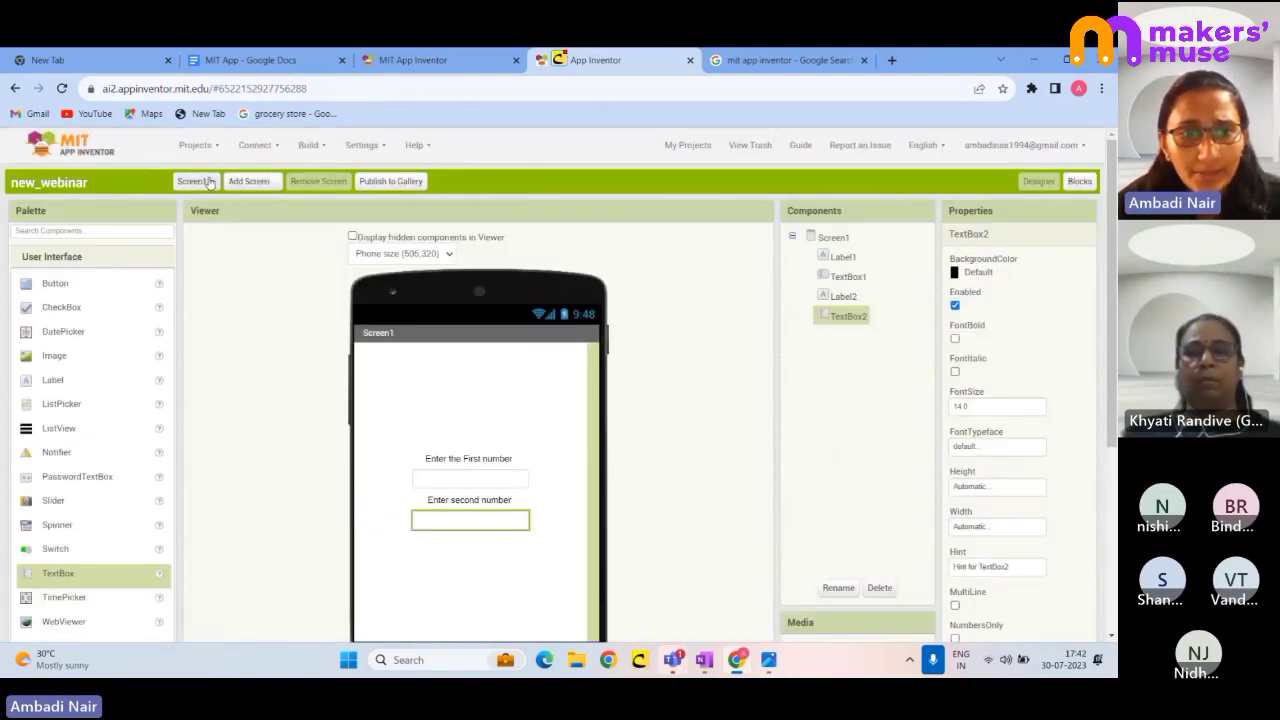
{"action": "left_click", "coordinate": [197, 146]}
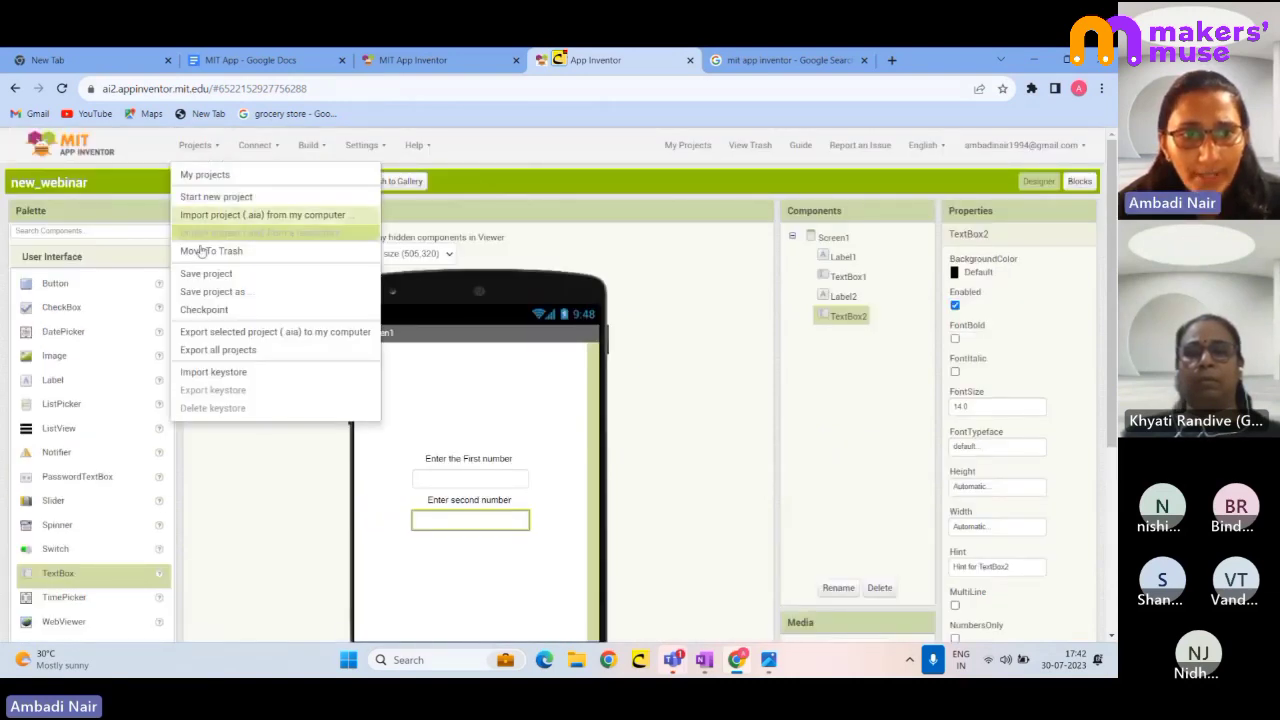
- Open the calculator project from My projects and inspect its first label and text box
{"action": "left_click", "coordinate": [205, 174]}
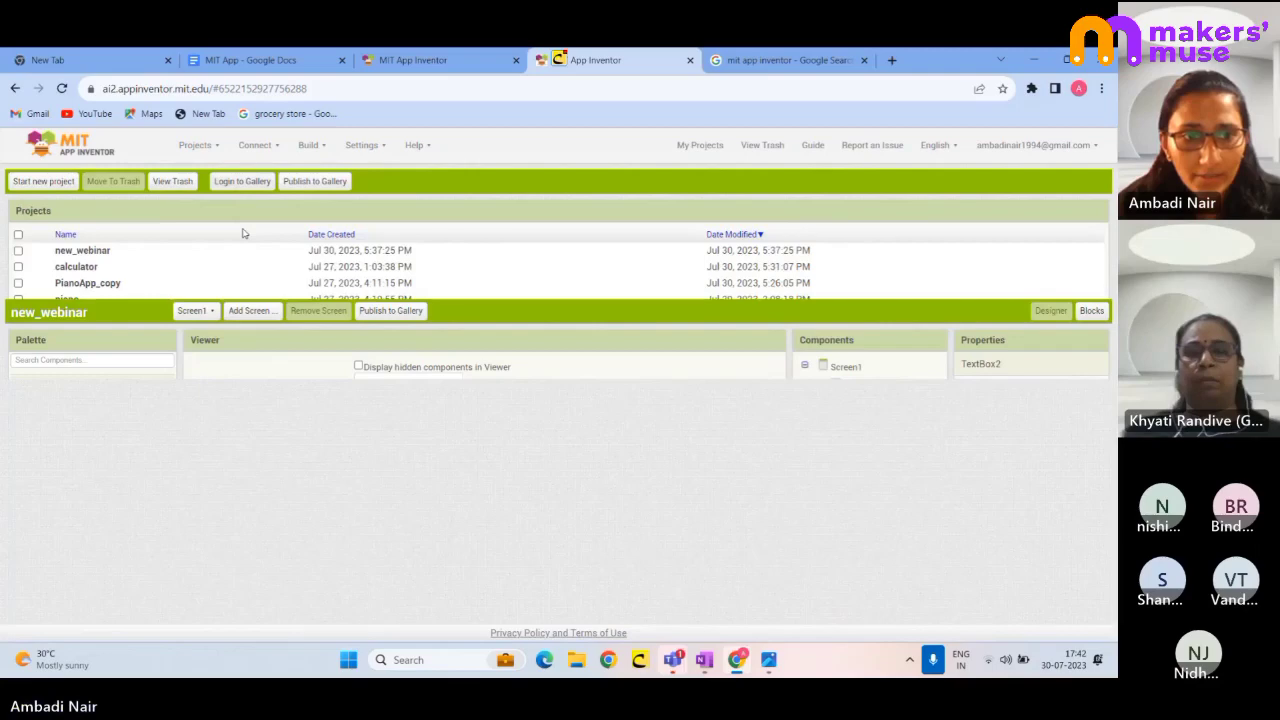
{"action": "left_click", "coordinate": [76, 266]}
{"action": "scroll", "coordinate": [495, 430], "scroll_direction": "down", "scroll_amount": 3}
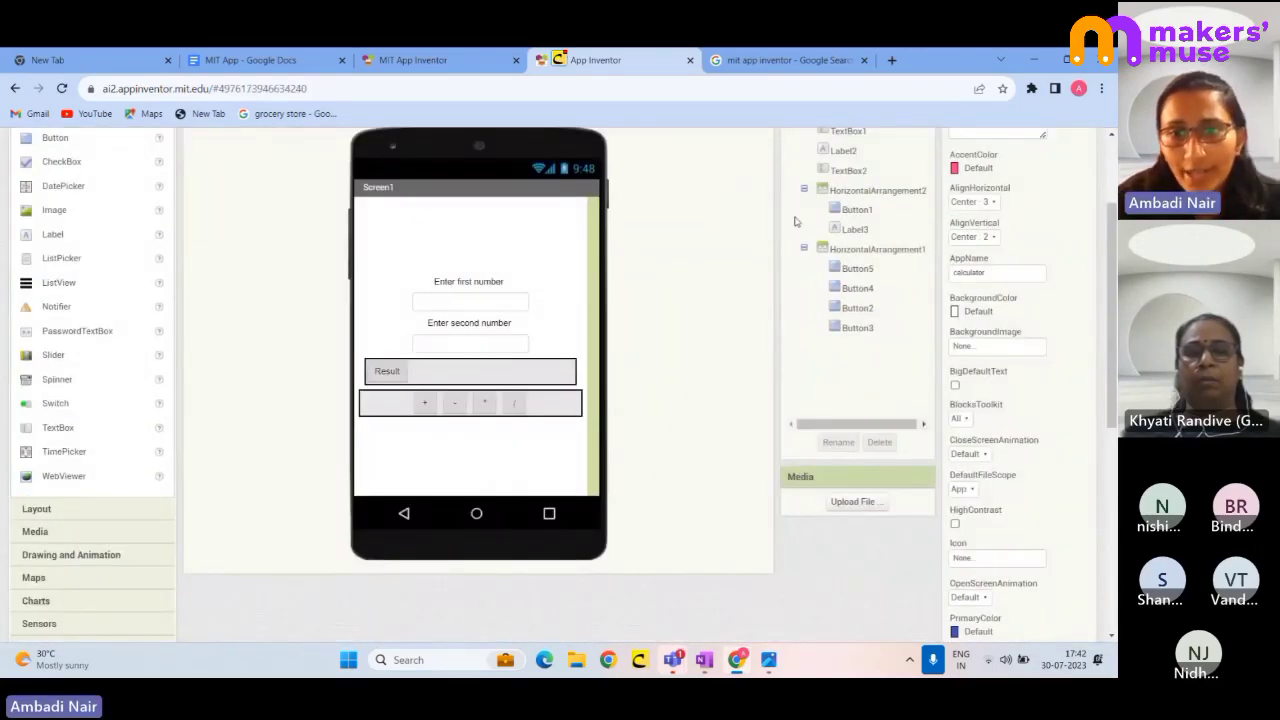
{"action": "scroll", "coordinate": [846, 286], "scroll_direction": "up", "scroll_amount": 3}
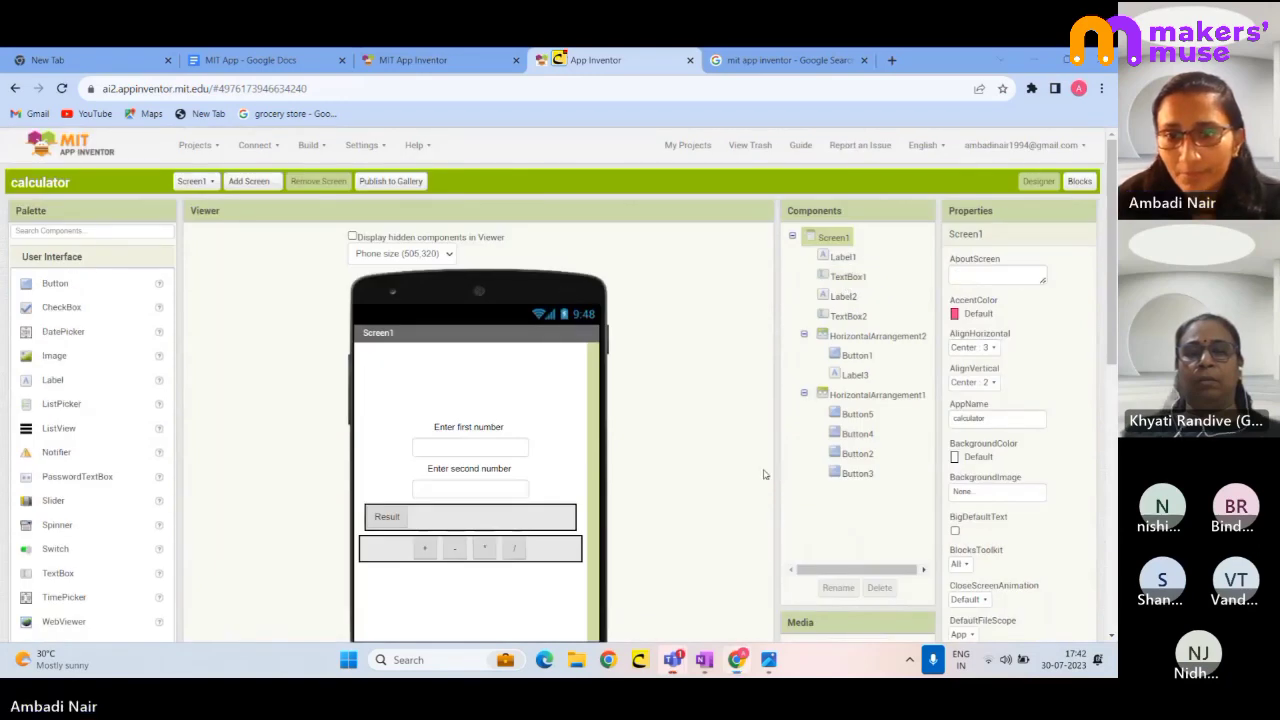
{"action": "left_click", "coordinate": [843, 258]}
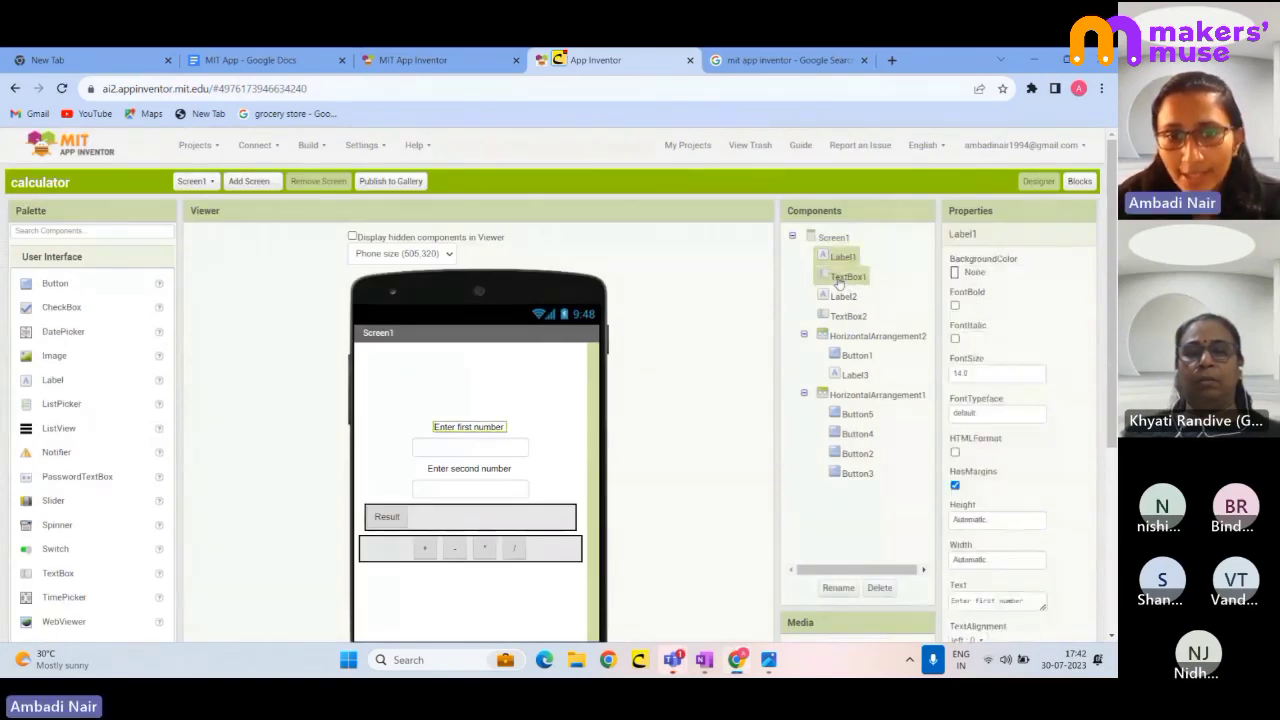
{"action": "left_click", "coordinate": [846, 277]}
{"action": "left_click", "coordinate": [841, 298]}
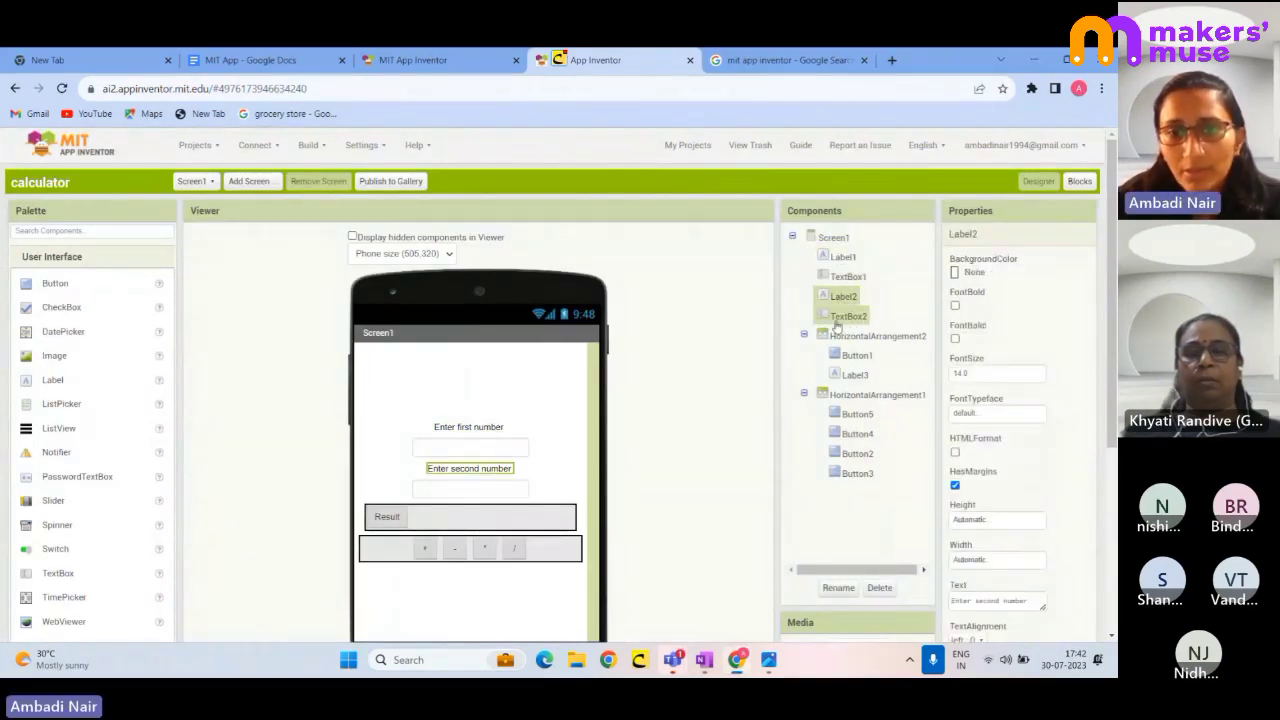
{"action": "left_click", "coordinate": [846, 316]}
{"action": "left_click", "coordinate": [847, 340]}
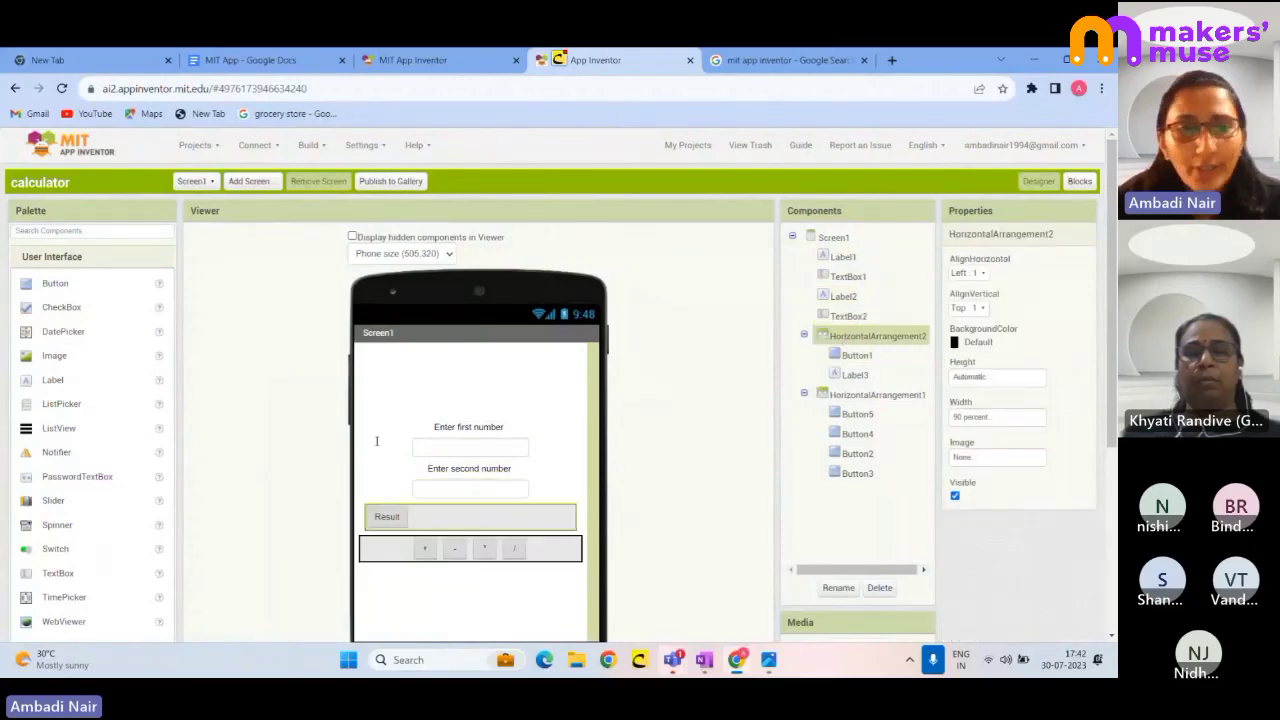
{"action": "scroll", "coordinate": [98, 447], "scroll_direction": "down", "scroll_amount": 2}
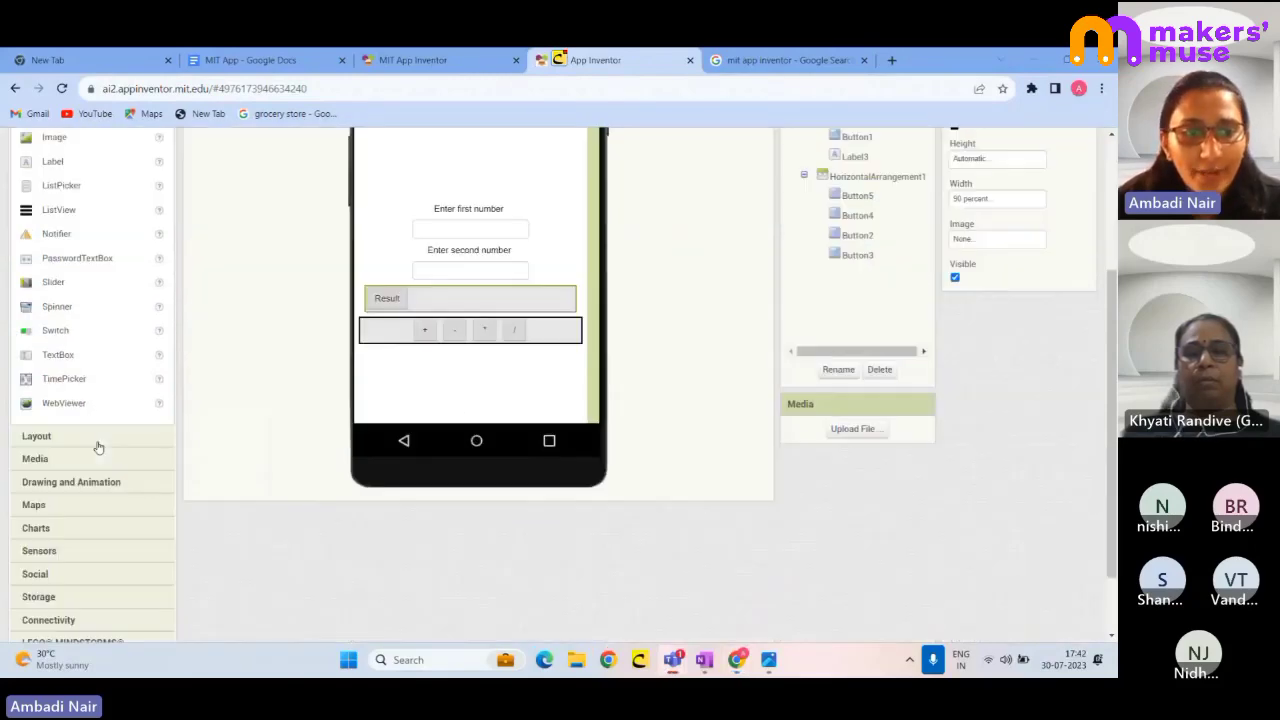
{"action": "left_click", "coordinate": [98, 445]}
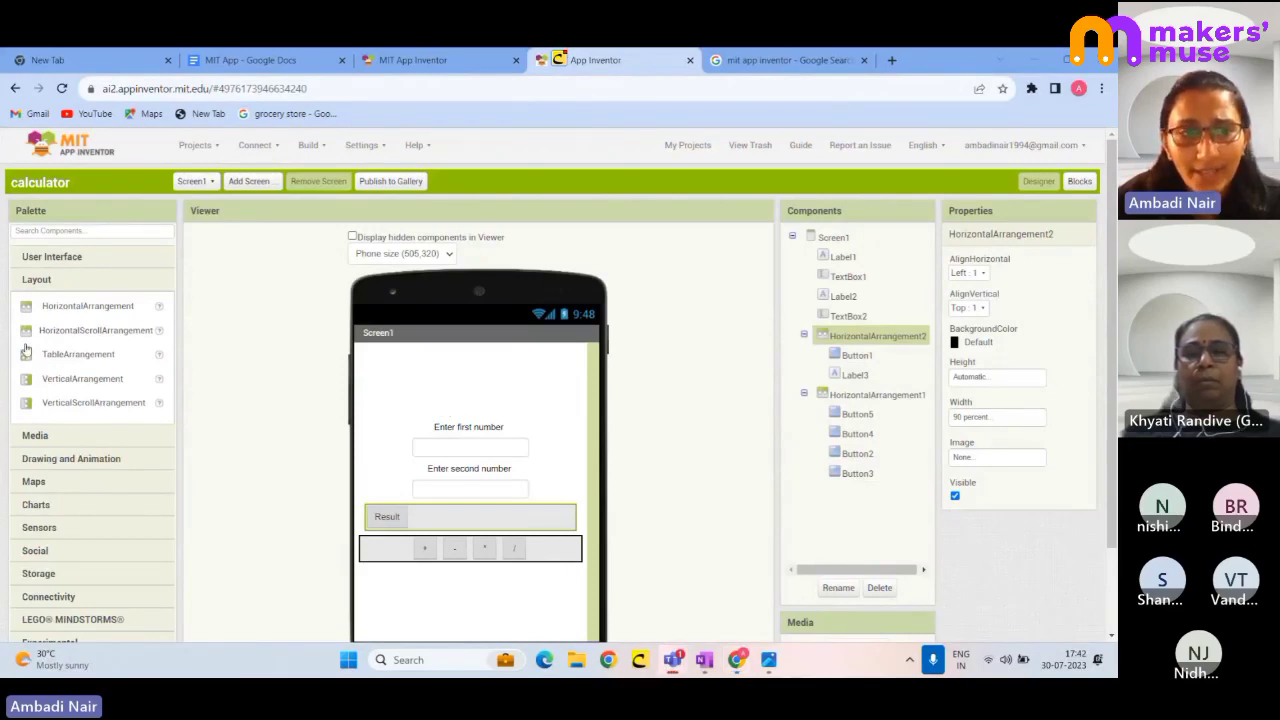
{"action": "left_click_drag", "start_coordinate": [40, 318], "coordinate": [405, 612]}
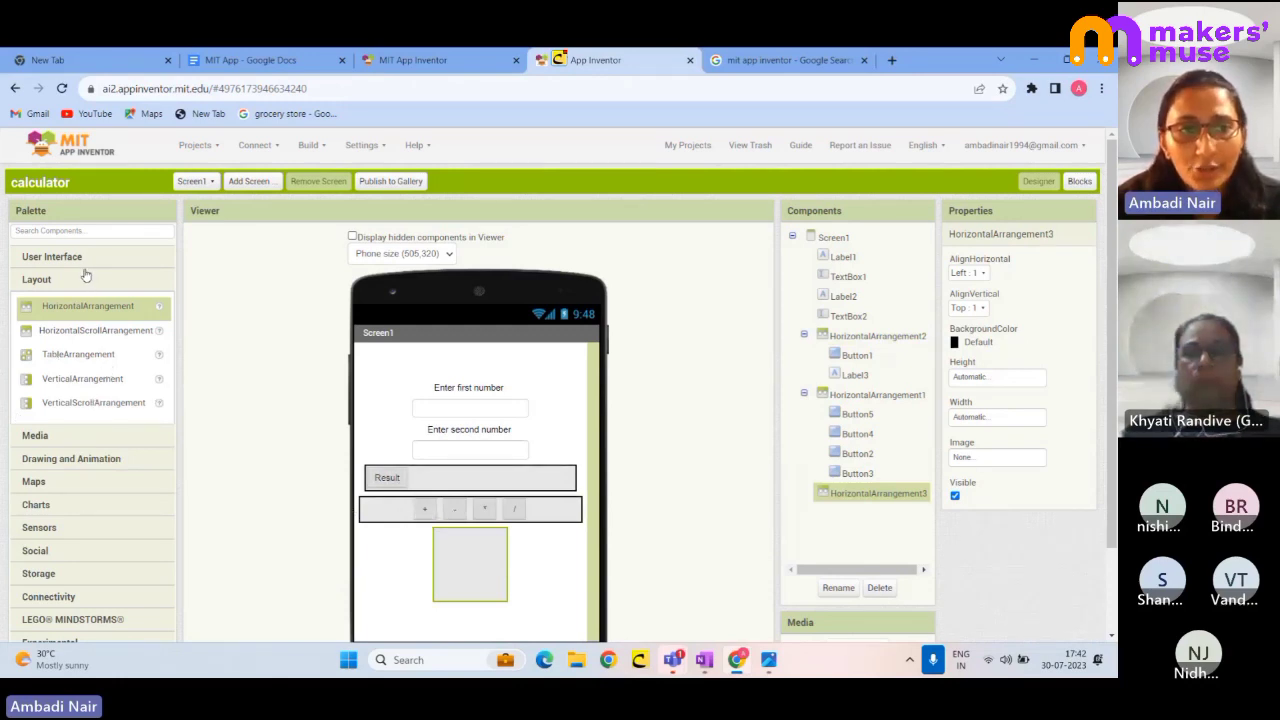
{"action": "left_click", "coordinate": [45, 256]}
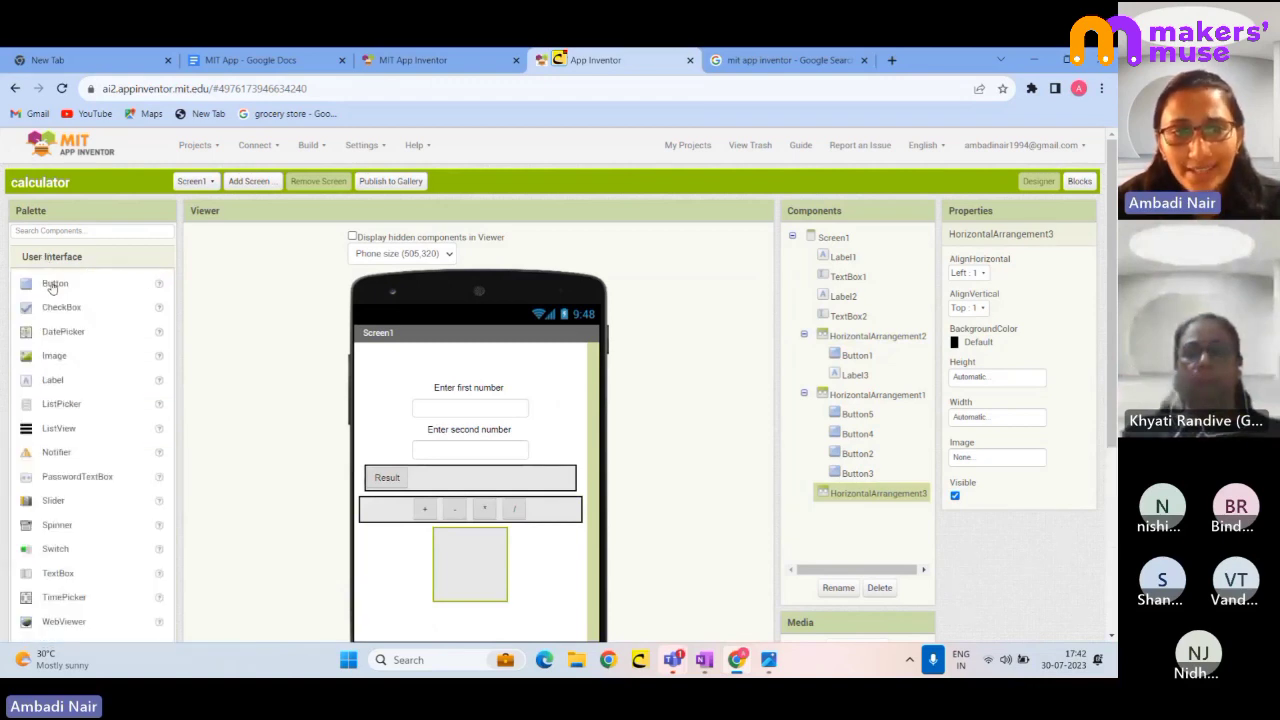
{"action": "left_click_drag", "start_coordinate": [52, 283], "coordinate": [465, 560]}
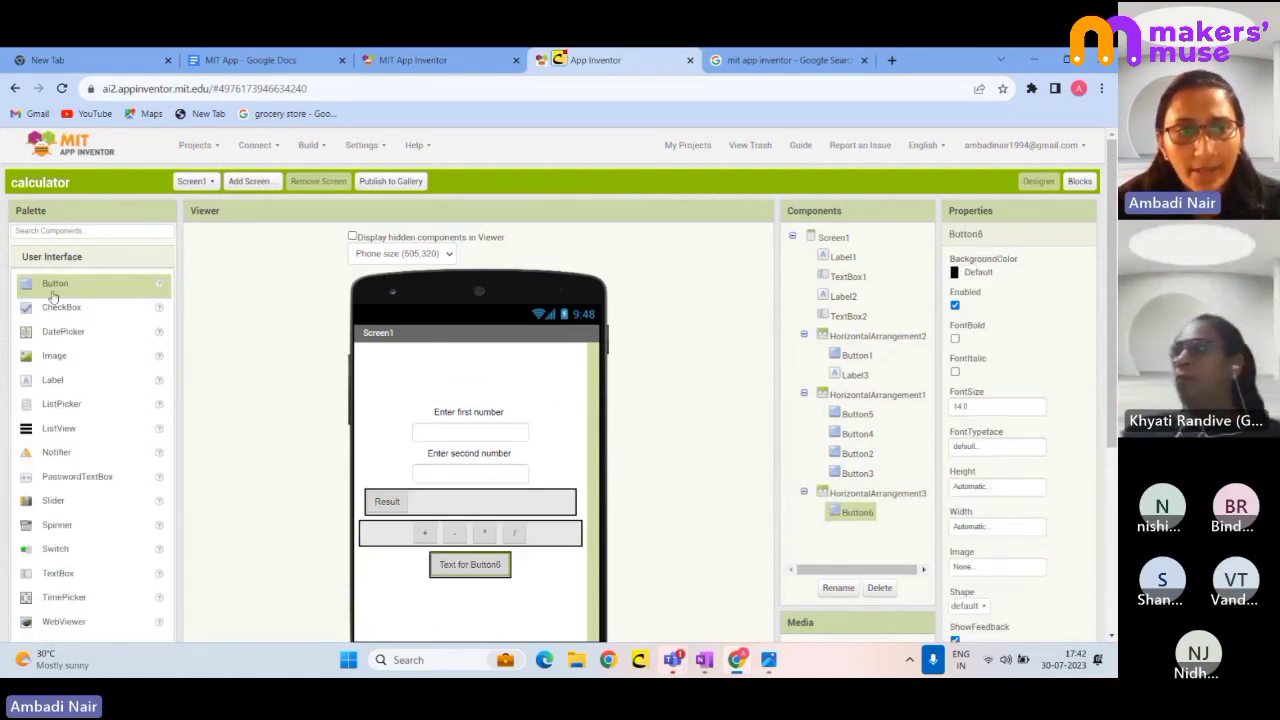
{"action": "left_click_drag", "start_coordinate": [52, 283], "coordinate": [505, 565]}
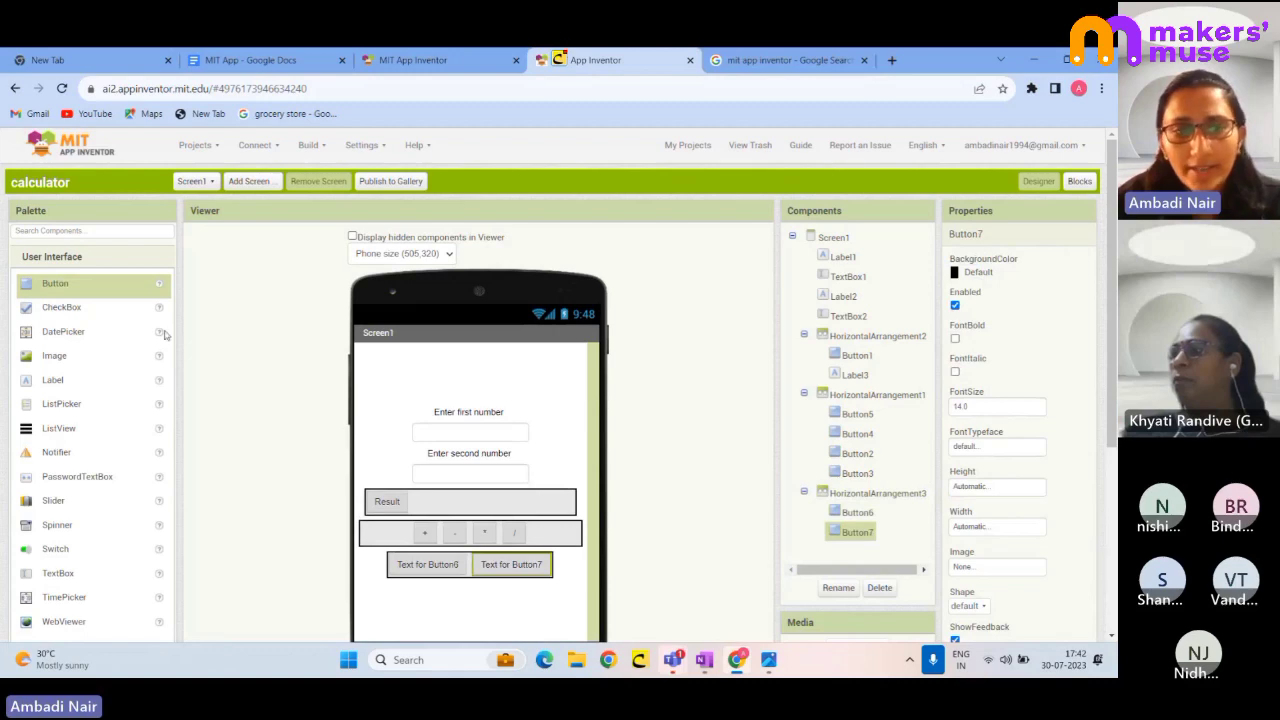
{"action": "scroll", "coordinate": [1022, 456], "scroll_direction": "down", "scroll_amount": 2}
{"action": "scroll", "coordinate": [1022, 456], "scroll_direction": "up", "scroll_amount": 2}
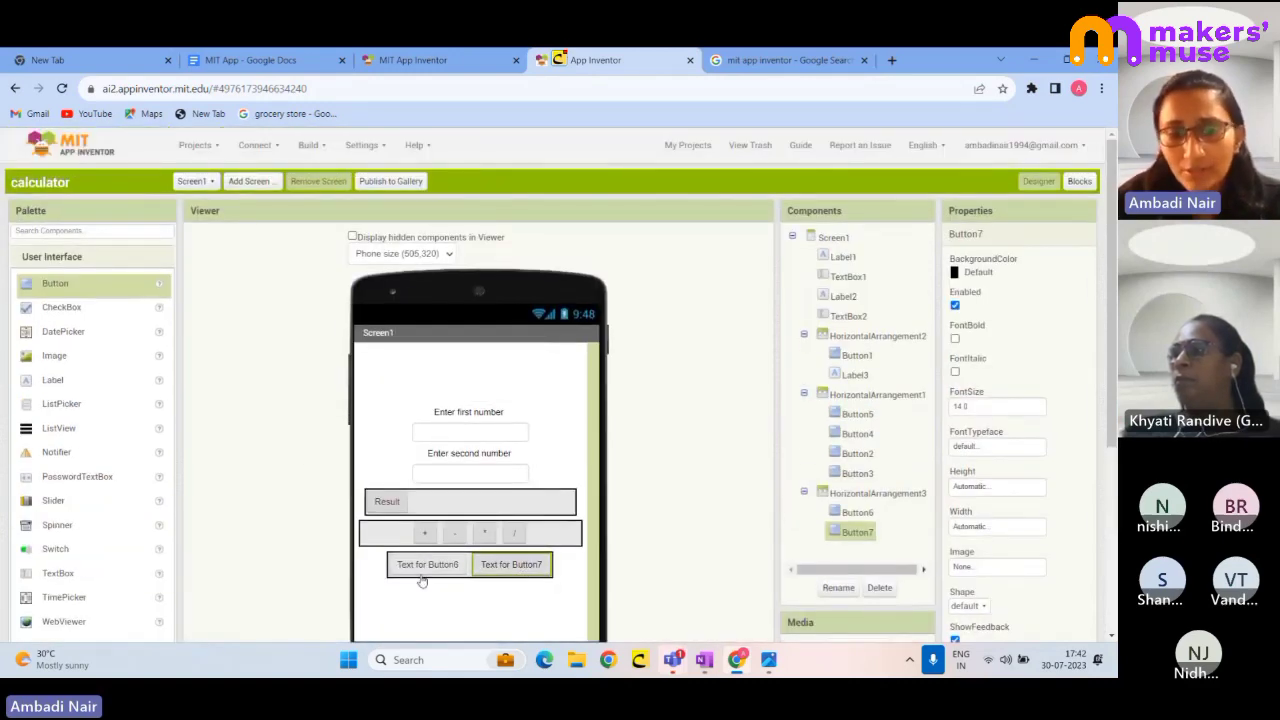
{"action": "left_click", "coordinate": [852, 496]}
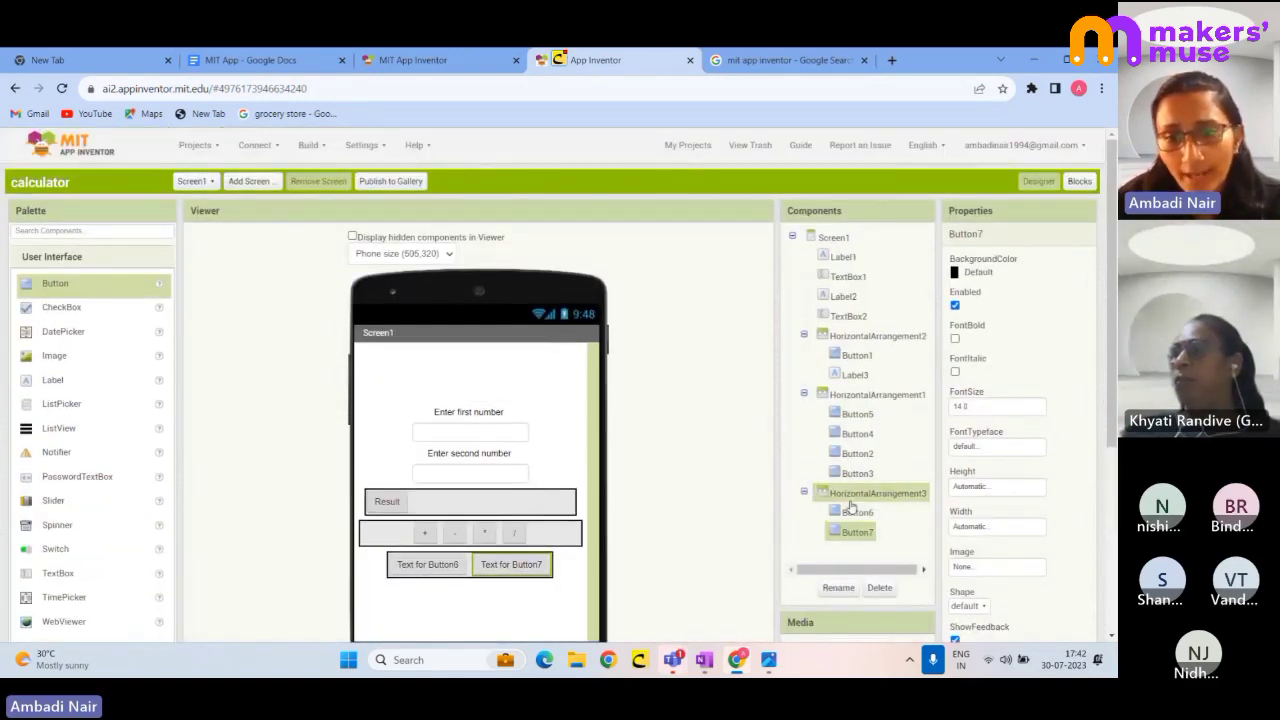
{"action": "left_click", "coordinate": [880, 588]}
{"action": "left_click", "coordinate": [588, 409]}
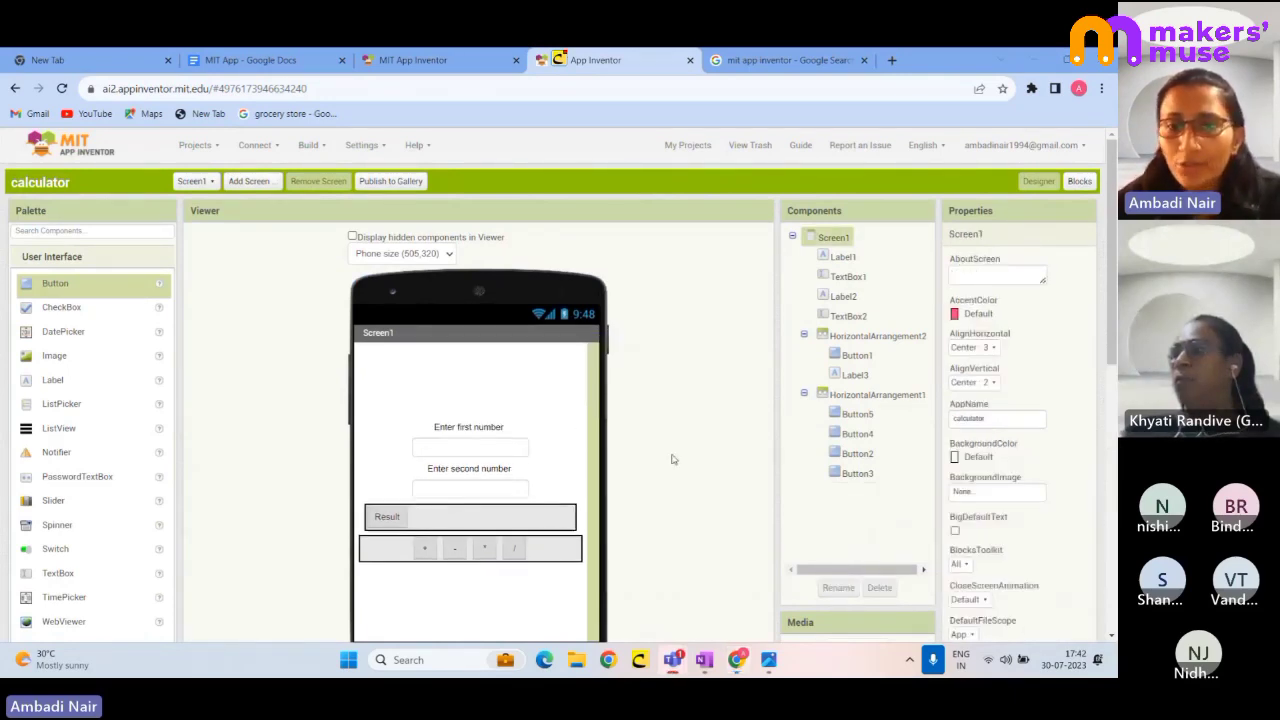
- Inspect the properties of the Result row's arrangement, the Result button and the result label
{"action": "left_click", "coordinate": [856, 338]}
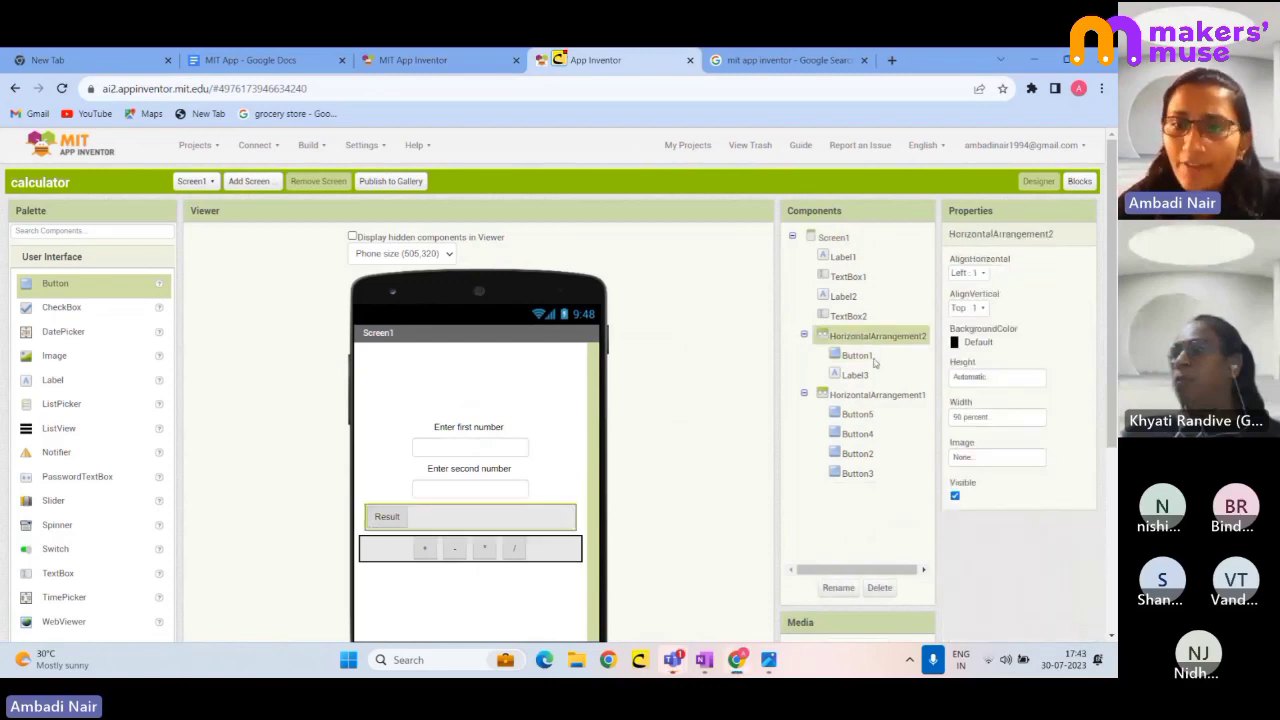
{"action": "left_click", "coordinate": [872, 358]}
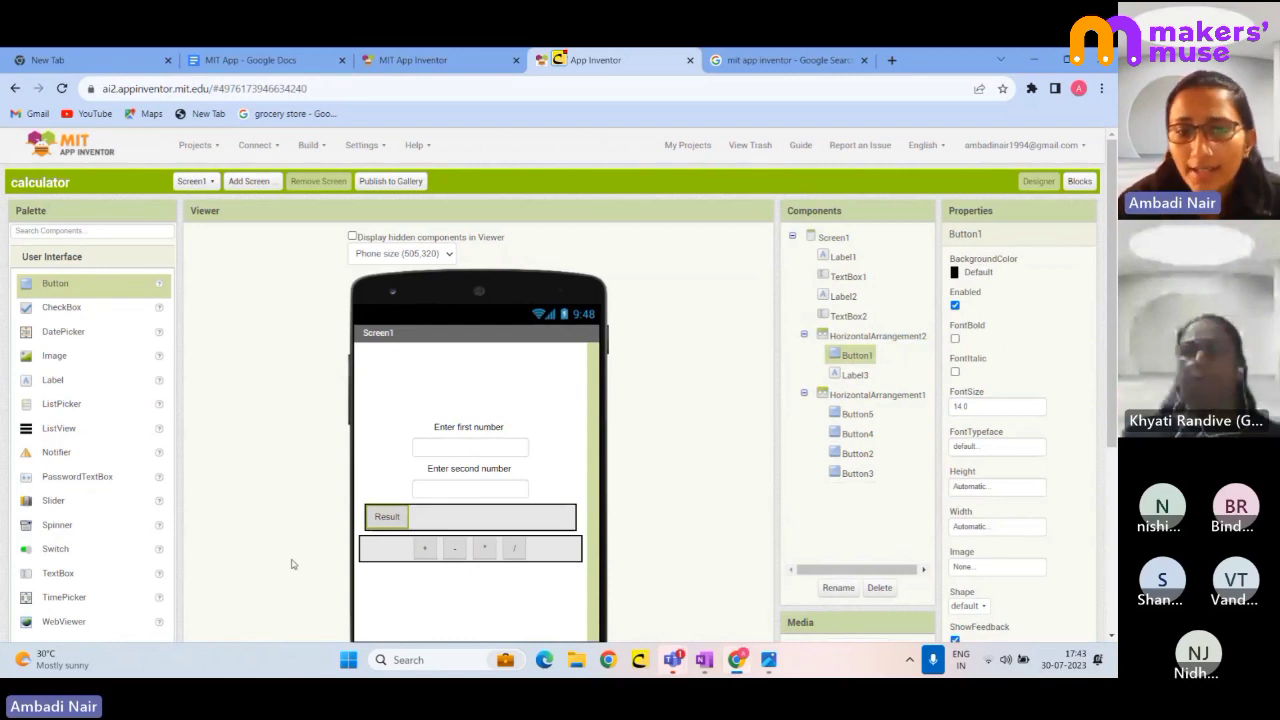
{"action": "left_click", "coordinate": [449, 520]}
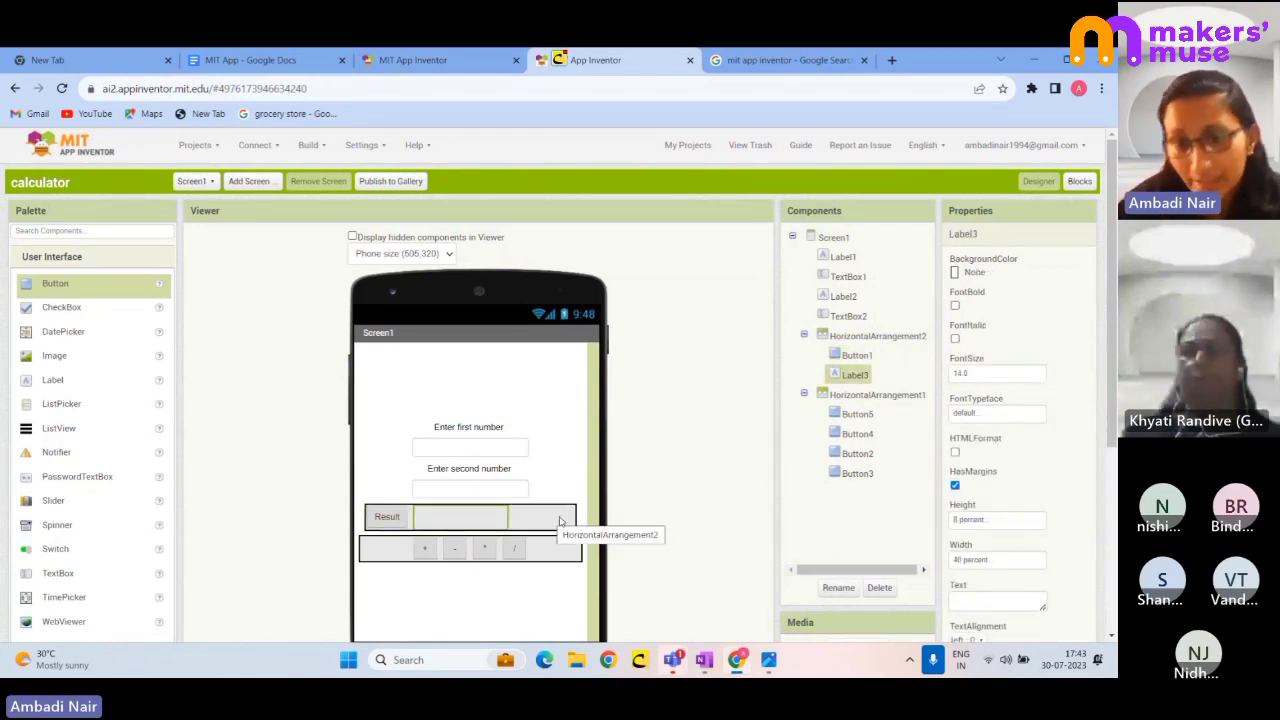
- Inspect the operator arrangement and the + and - buttons, then select the Result button
{"action": "left_click", "coordinate": [860, 396]}
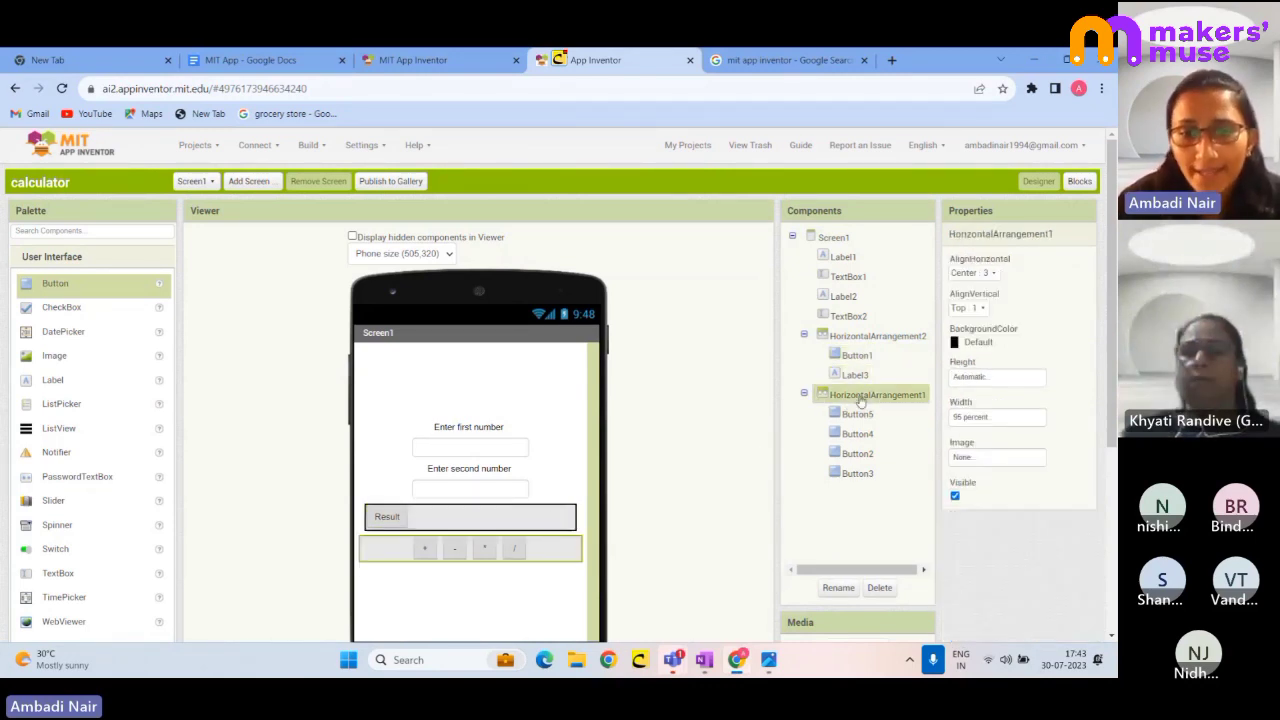
{"action": "left_click", "coordinate": [856, 414]}
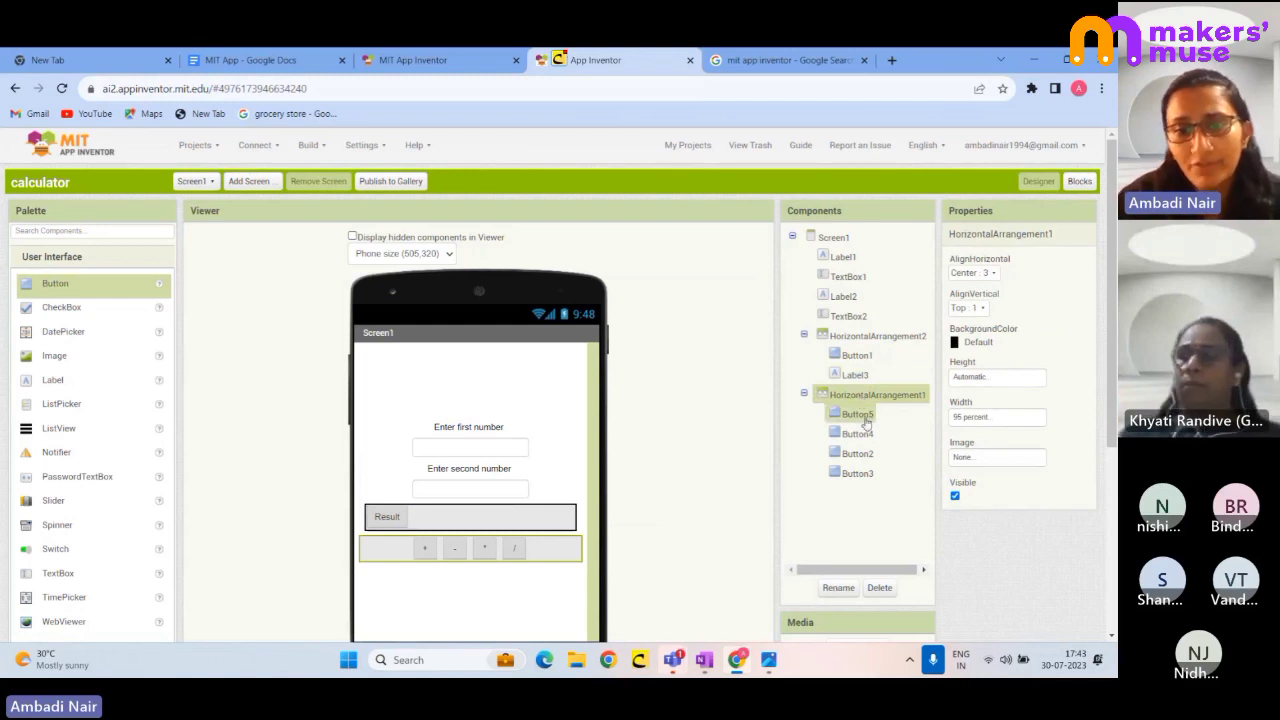
{"action": "left_click", "coordinate": [856, 436]}
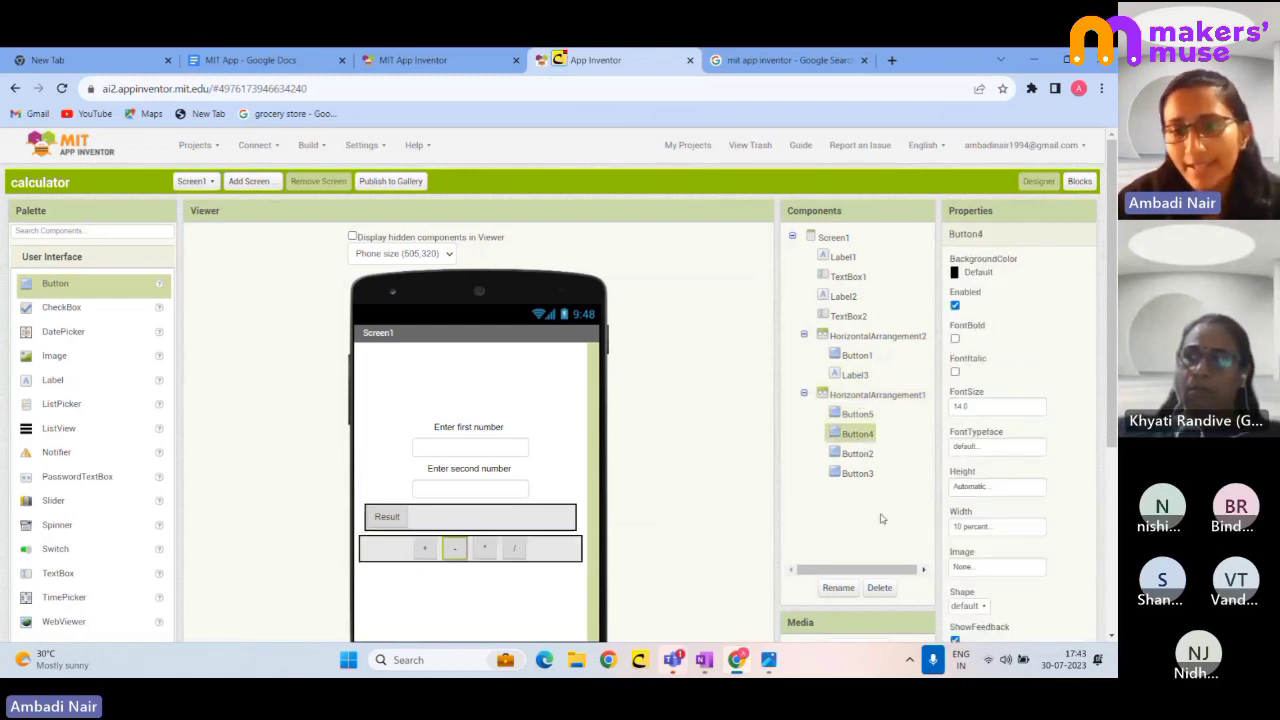
{"action": "scroll", "coordinate": [1062, 497], "scroll_direction": "down", "scroll_amount": 2}
{"action": "scroll", "coordinate": [1004, 554], "scroll_direction": "down", "scroll_amount": 2}
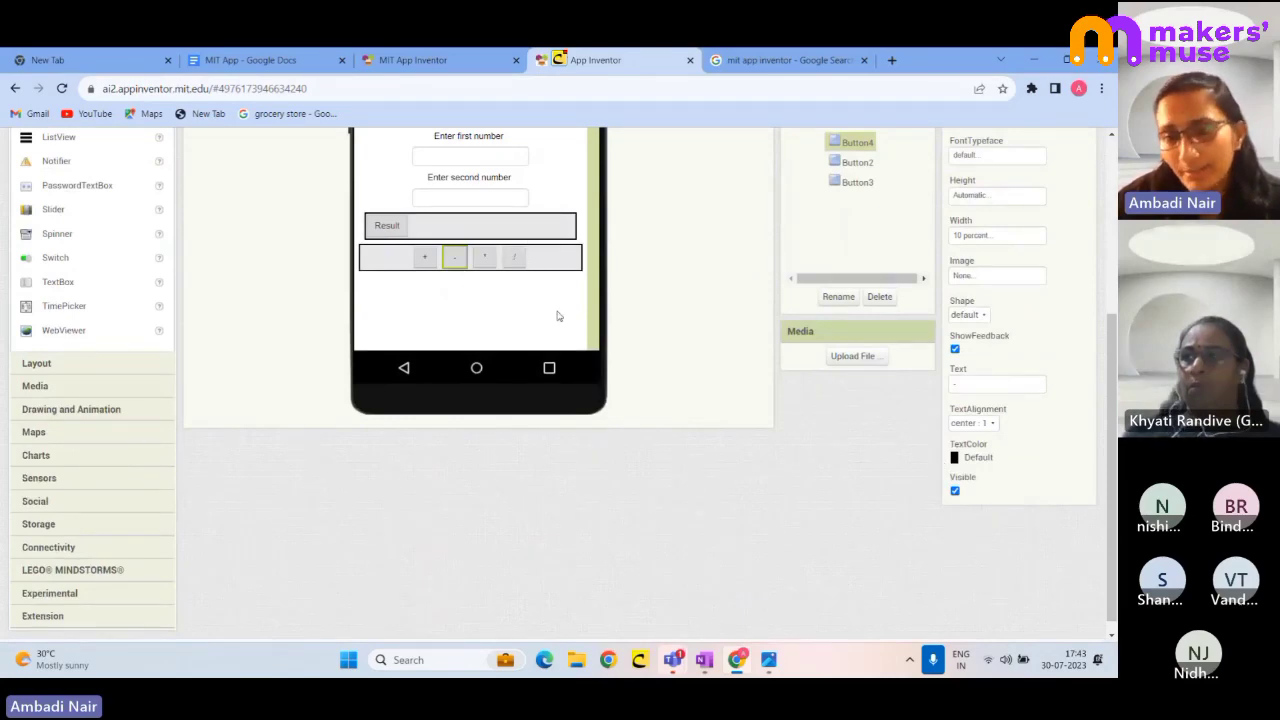
{"action": "scroll", "coordinate": [960, 408], "scroll_direction": "up", "scroll_amount": 1}
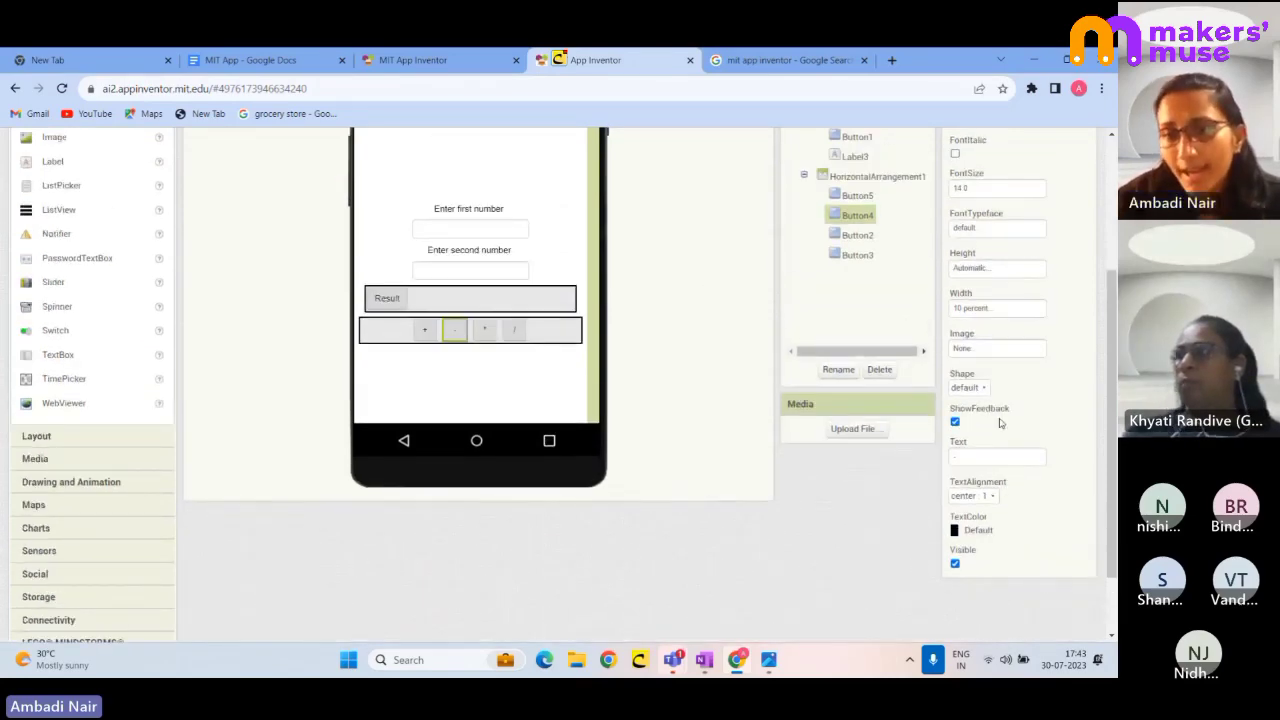
{"action": "scroll", "coordinate": [962, 410], "scroll_direction": "up", "scroll_amount": 3}
{"action": "scroll", "coordinate": [971, 430], "scroll_direction": "down", "scroll_amount": 1}
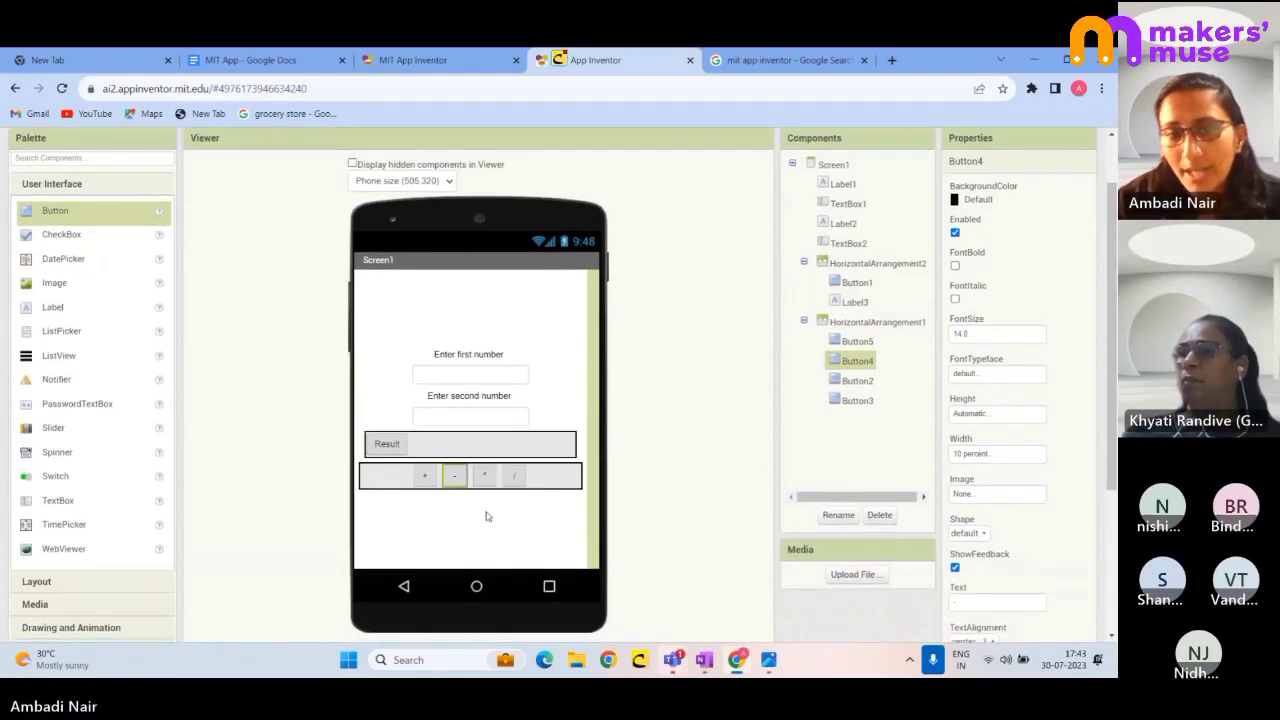
{"action": "left_click", "coordinate": [424, 478]}
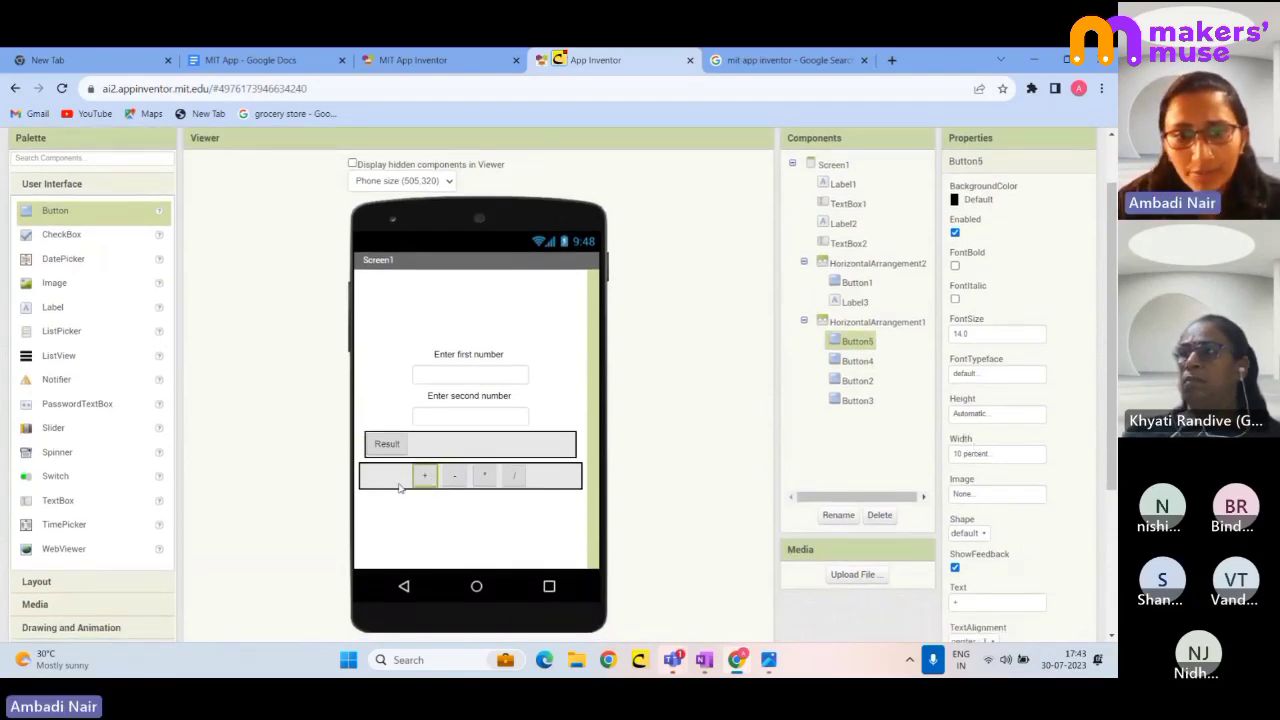
{"action": "left_click", "coordinate": [387, 445]}
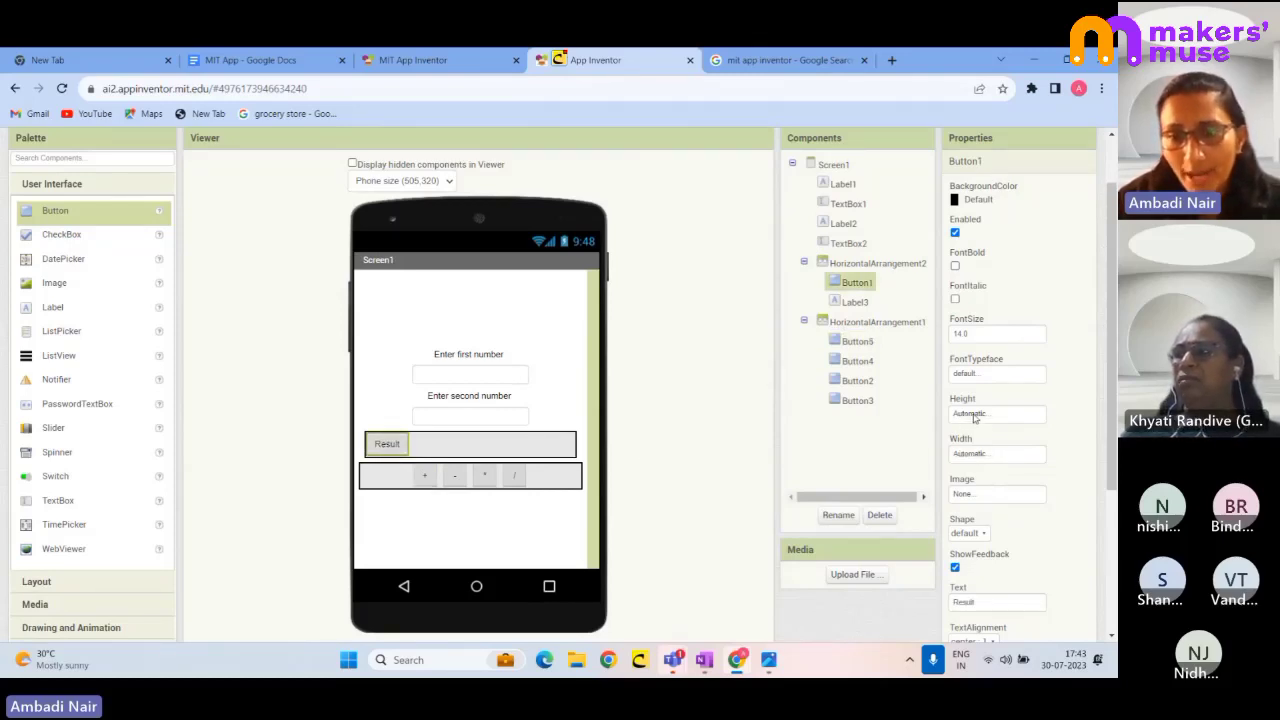
- Try Result button heights of 10, 30 and 40 percent
{"action": "left_click", "coordinate": [974, 417]}
{"action": "left_click", "coordinate": [981, 462]}
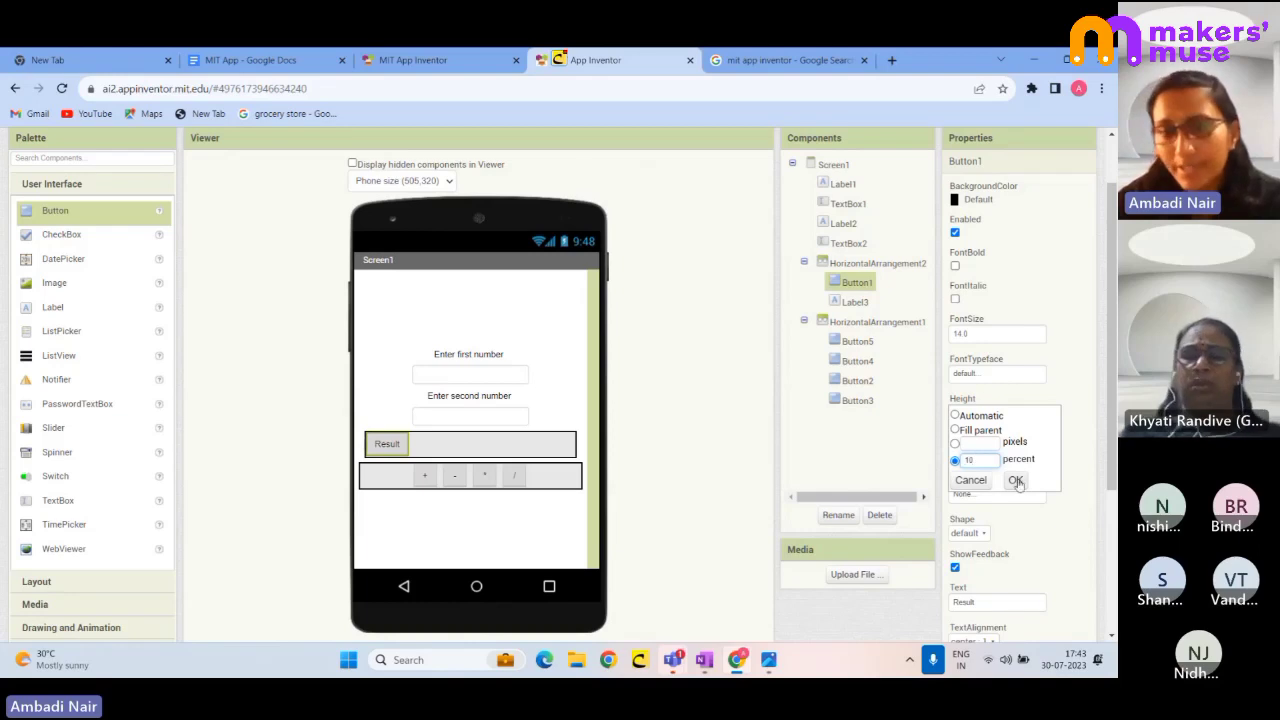
{"action": "left_click", "coordinate": [1015, 480]}
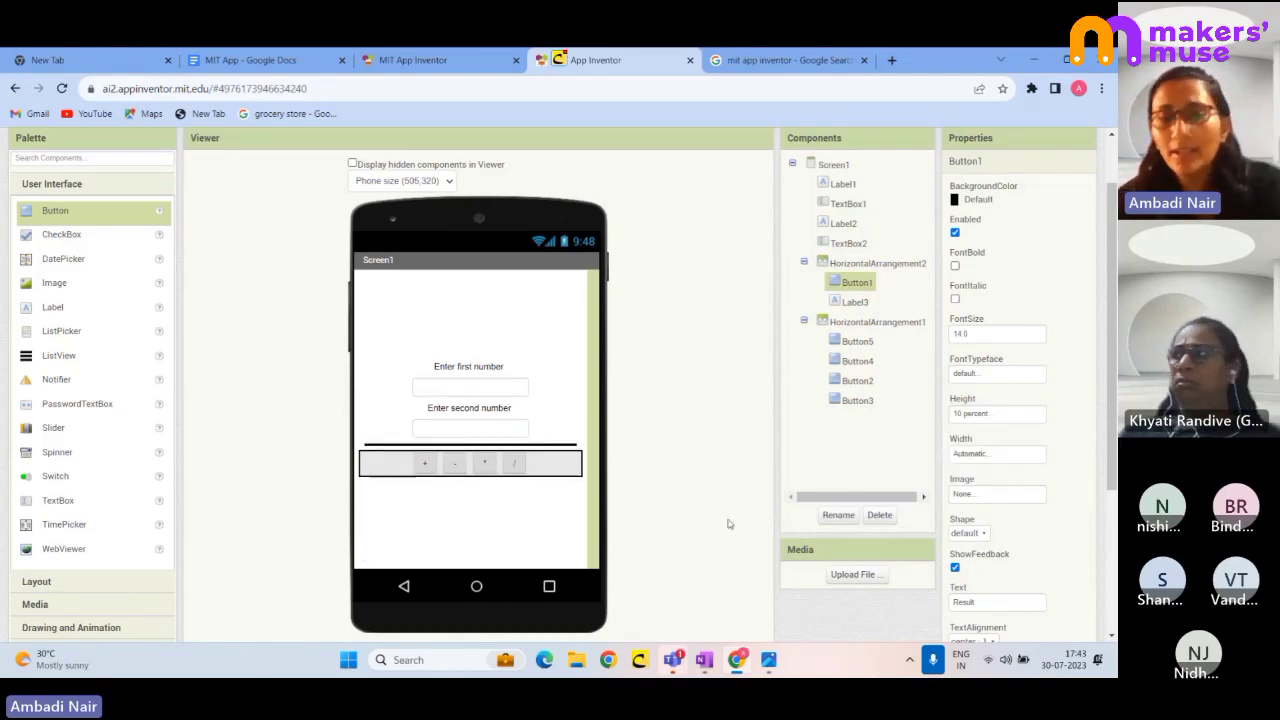
{"action": "left_click", "coordinate": [968, 418]}
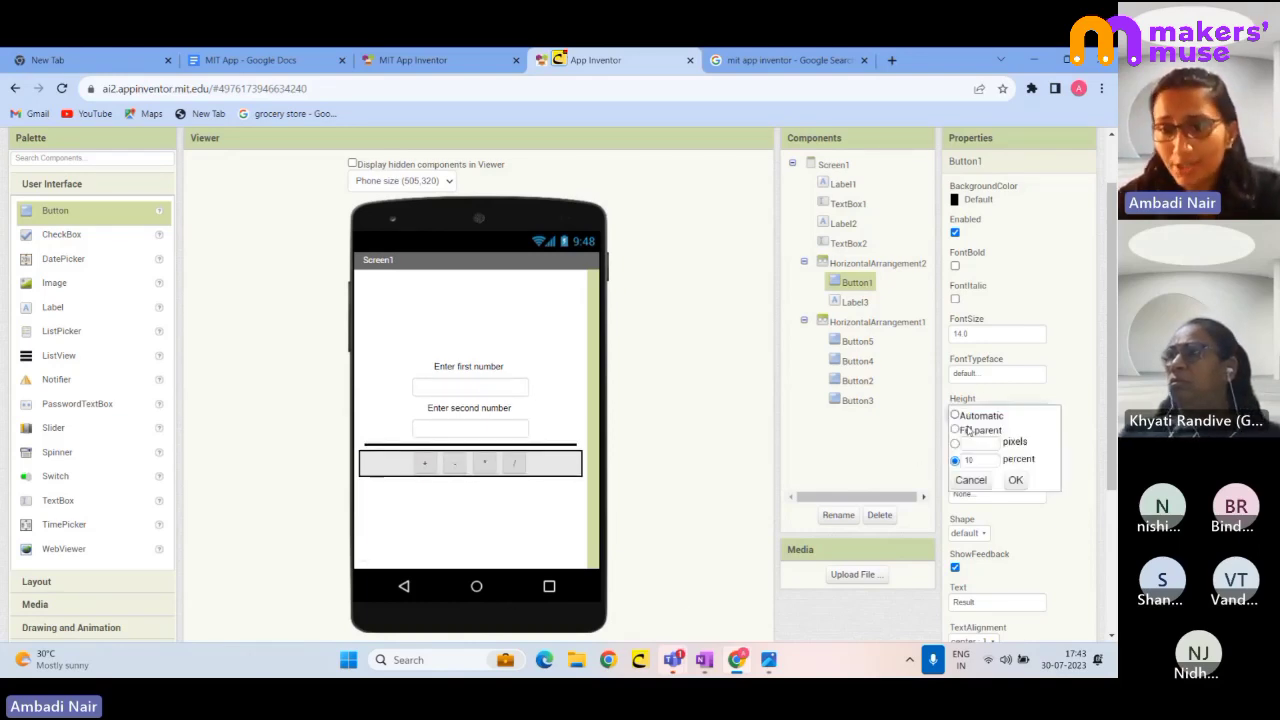
{"action": "left_click_drag", "start_coordinate": [978, 463], "coordinate": [955, 466]}
{"action": "type", "text": "3"}
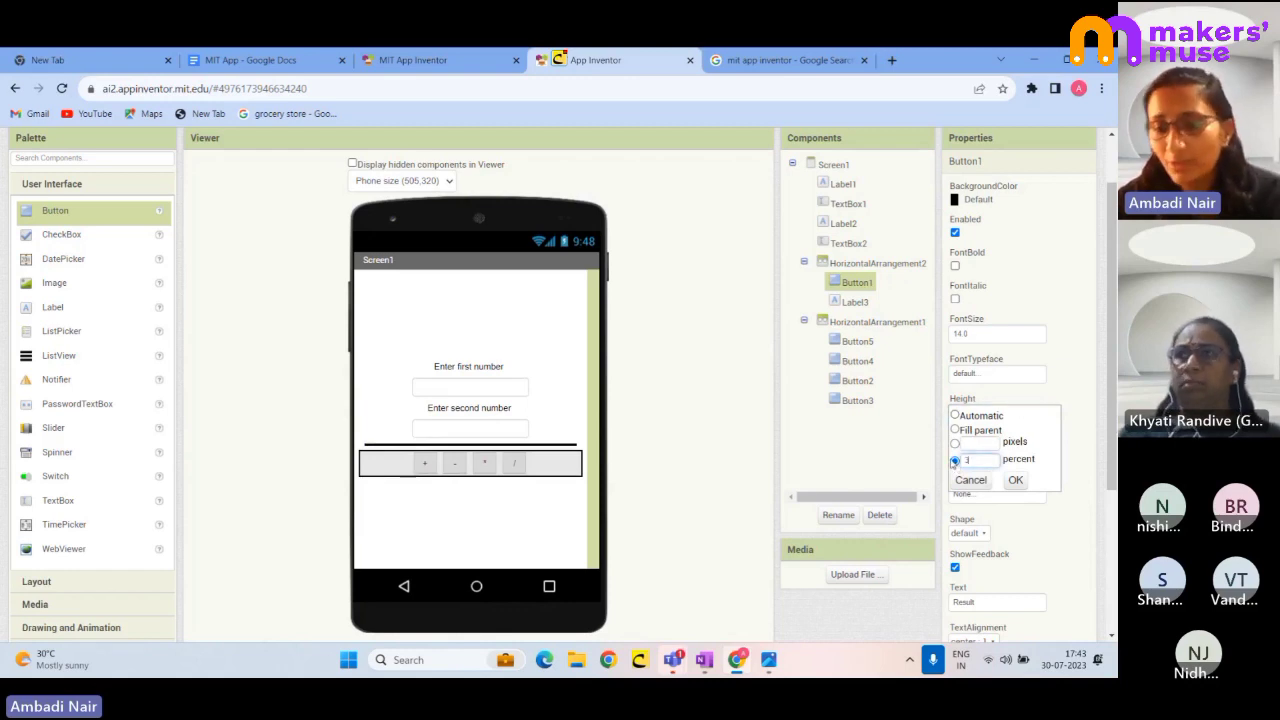
{"action": "type", "text": "0"}
{"action": "left_click", "coordinate": [1015, 480]}
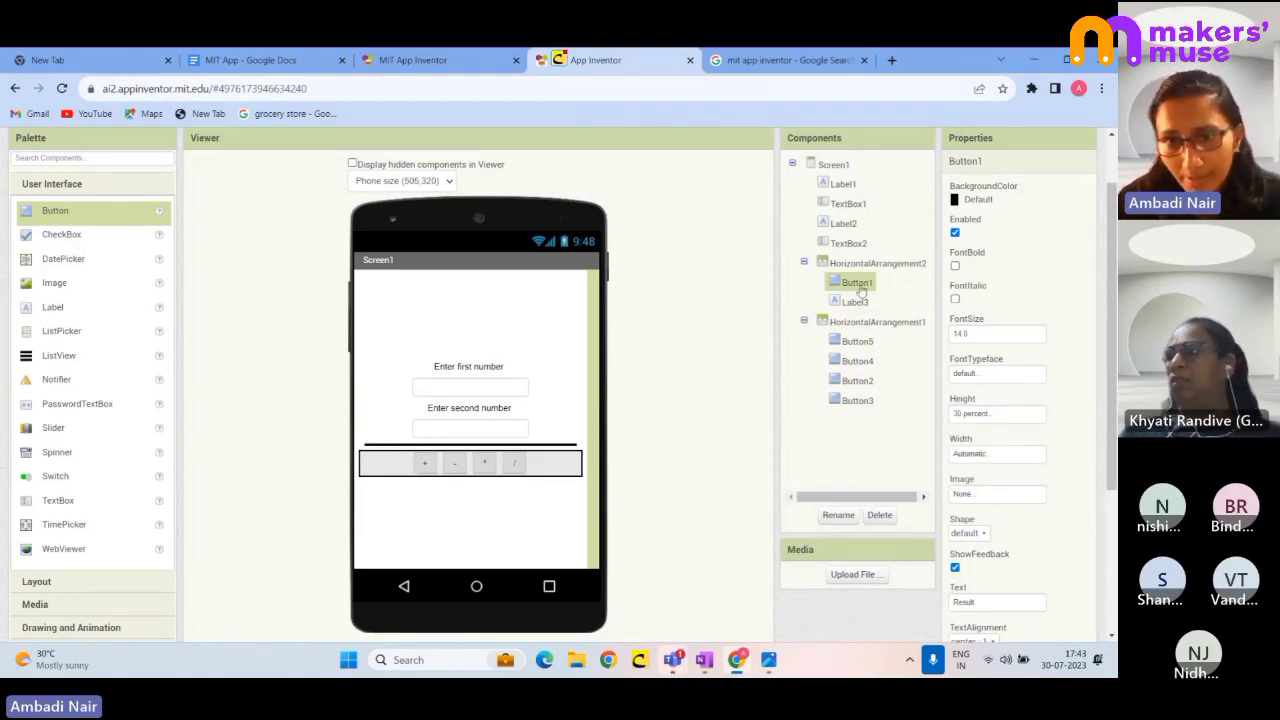
{"action": "left_click", "coordinate": [965, 454]}
{"action": "left_click", "coordinate": [971, 420]}
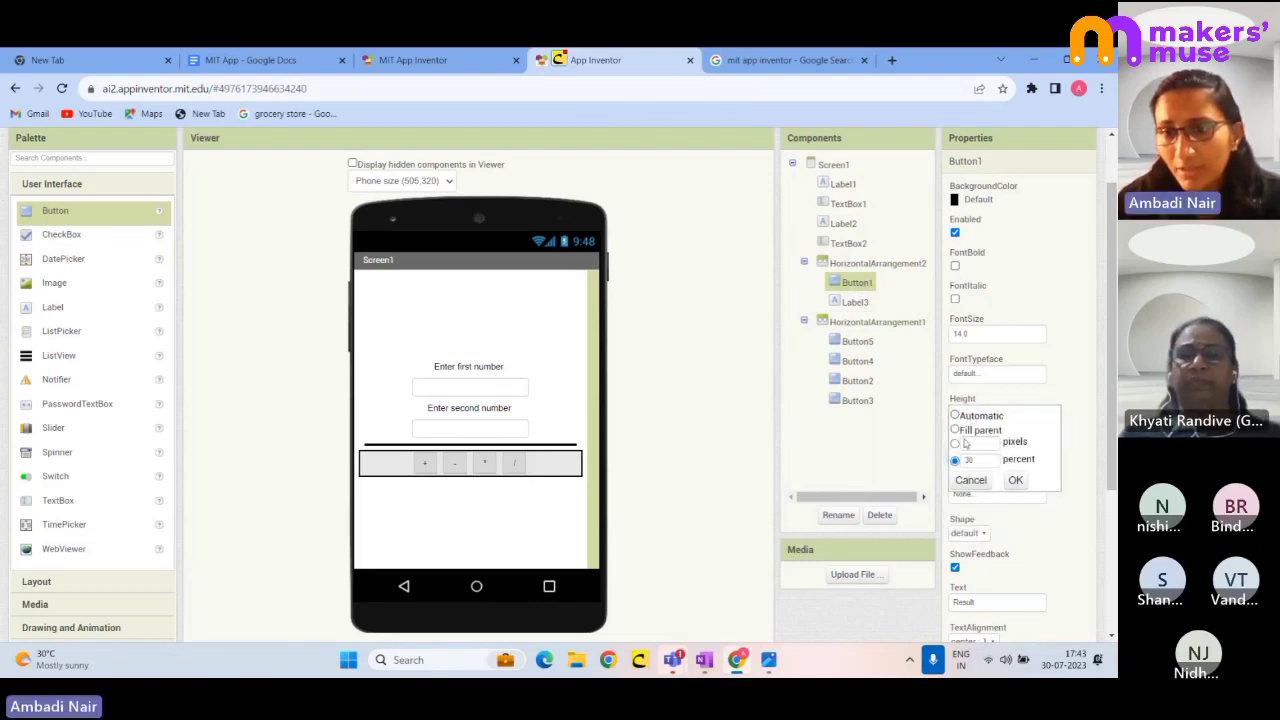
{"action": "left_click_drag", "start_coordinate": [980, 460], "coordinate": [956, 472]}
{"action": "type", "text": "40"}
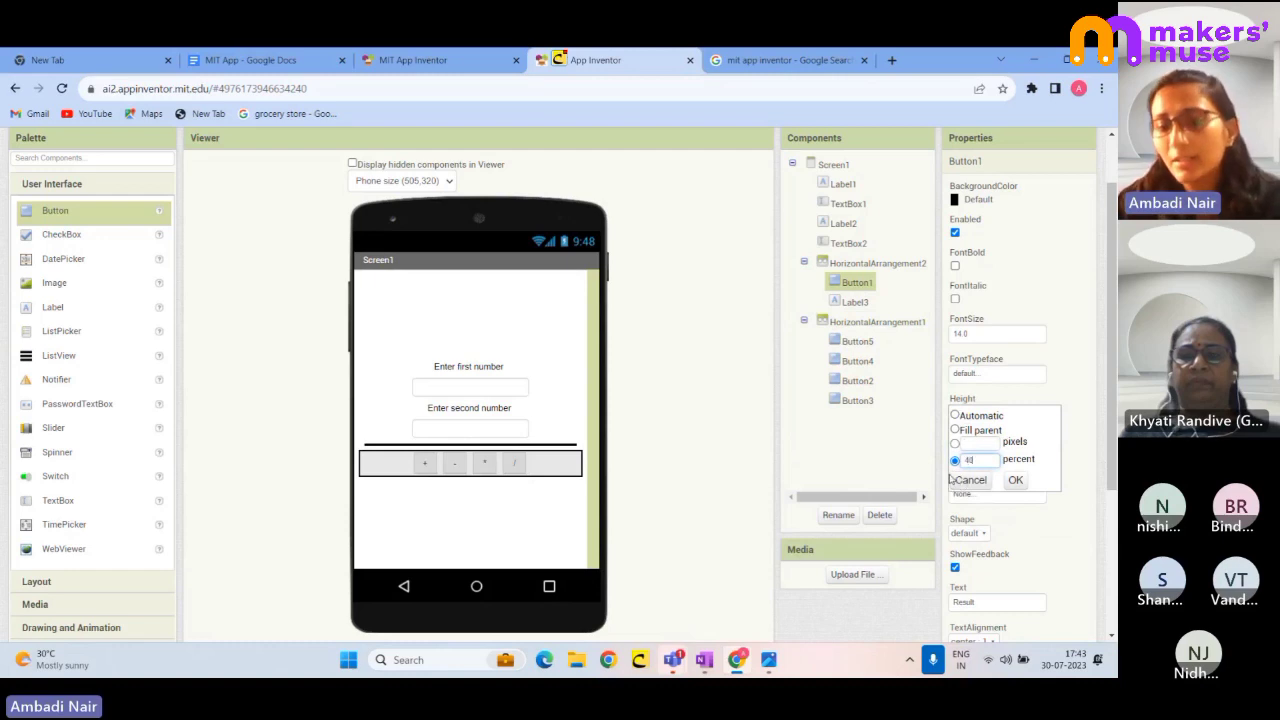
{"action": "left_click", "coordinate": [1015, 480]}
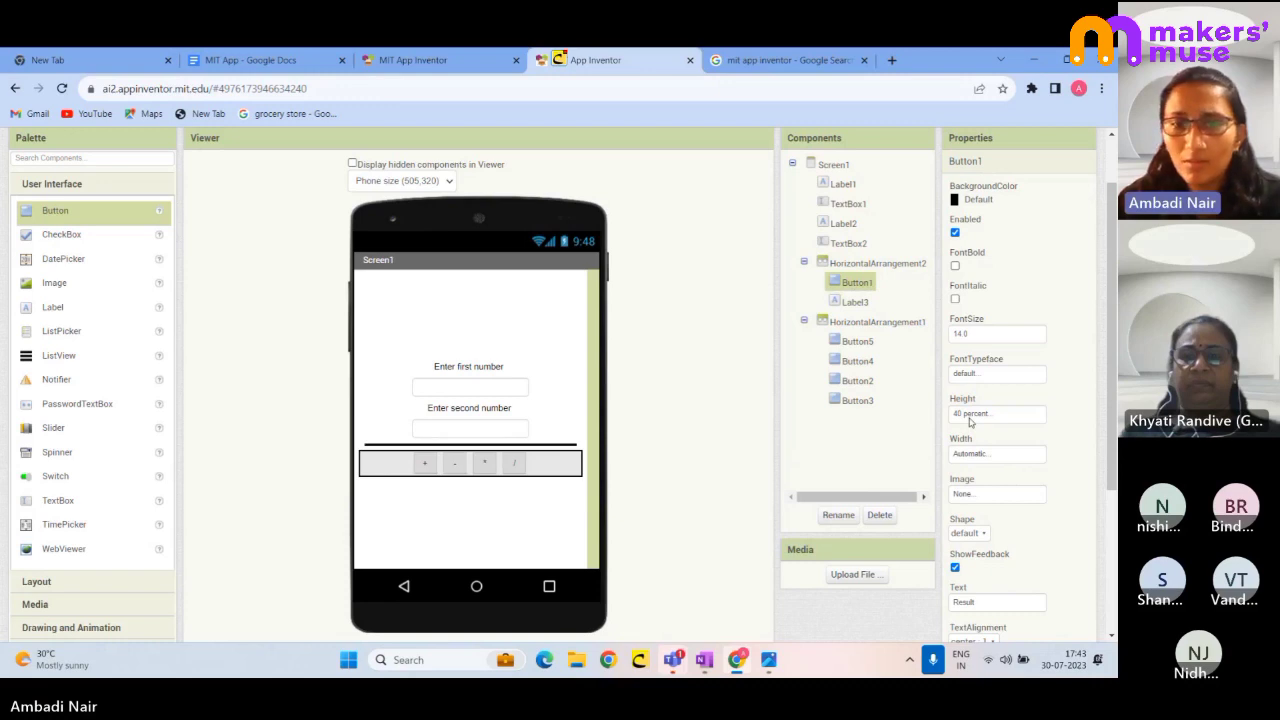
- Set the Result button's height to 50 percent and reload the App Inventor page
{"action": "left_click", "coordinate": [852, 301]}
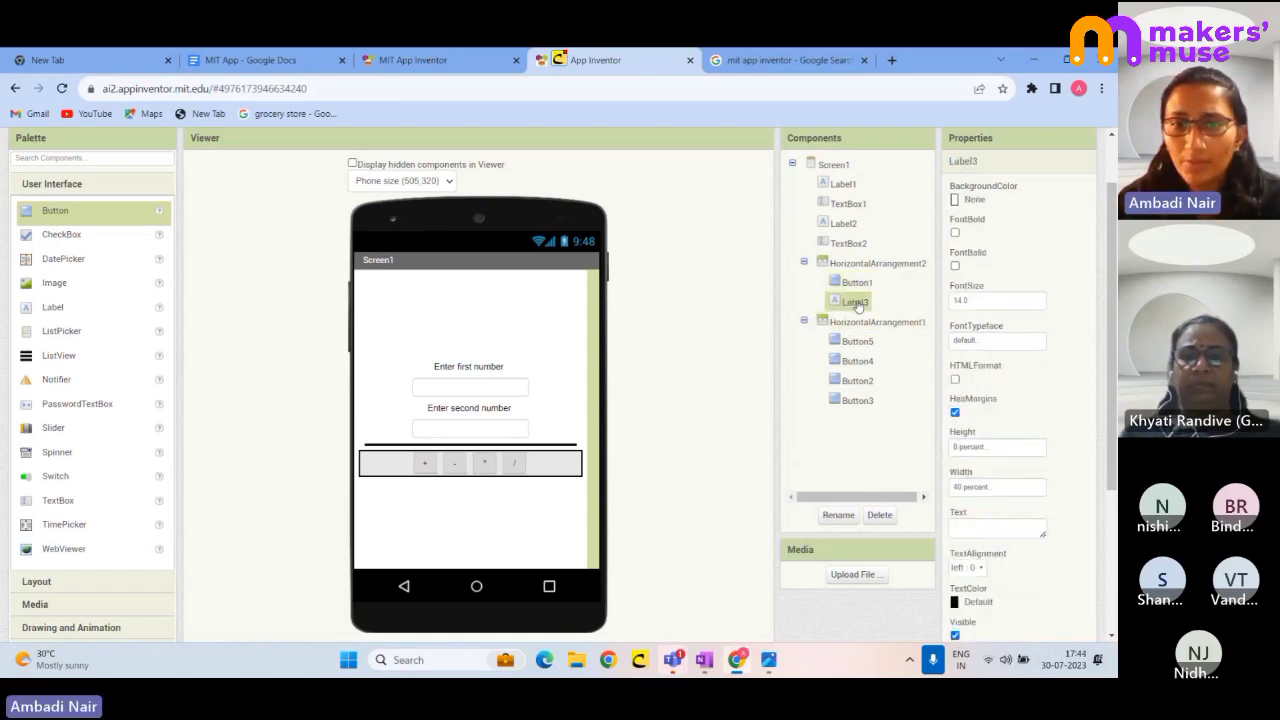
{"action": "left_click", "coordinate": [853, 266]}
{"action": "left_click", "coordinate": [853, 283]}
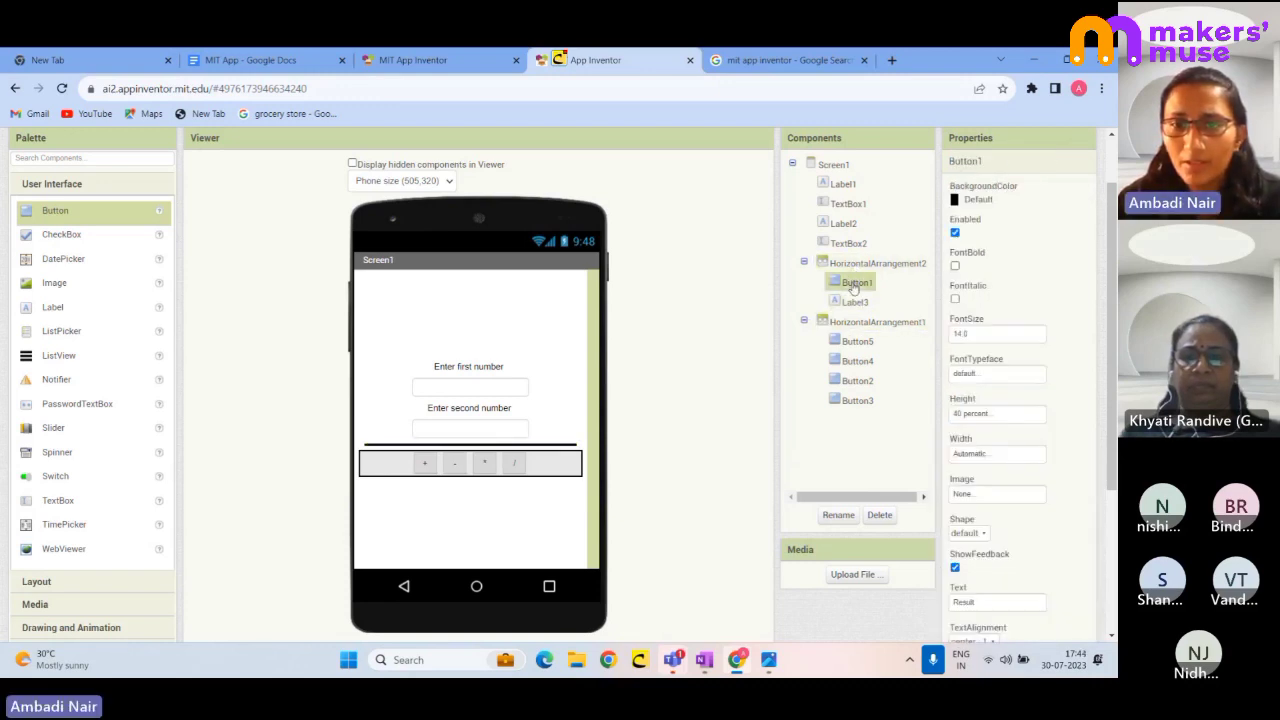
{"action": "left_click", "coordinate": [975, 414]}
{"action": "left_click_drag", "start_coordinate": [975, 461], "coordinate": [960, 463]}
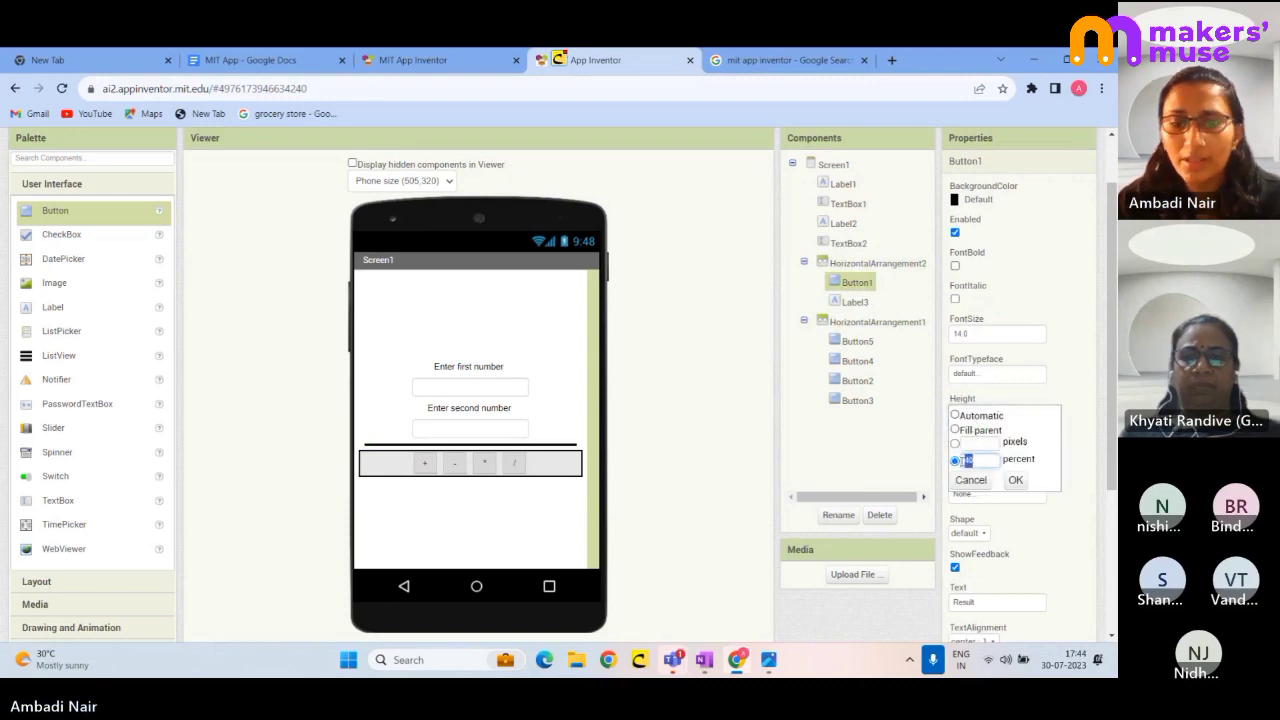
{"action": "type", "text": "30"}
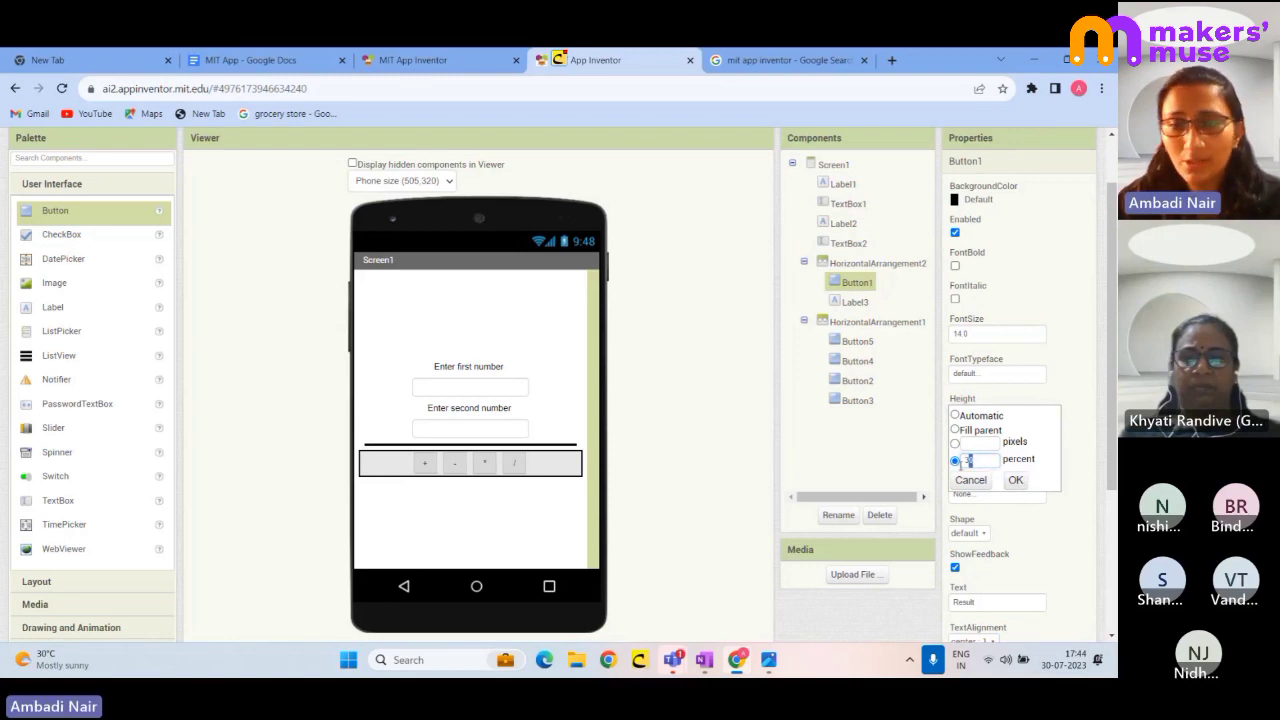
{"action": "left_click_drag", "start_coordinate": [974, 461], "coordinate": [957, 466]}
{"action": "type", "text": "50"}
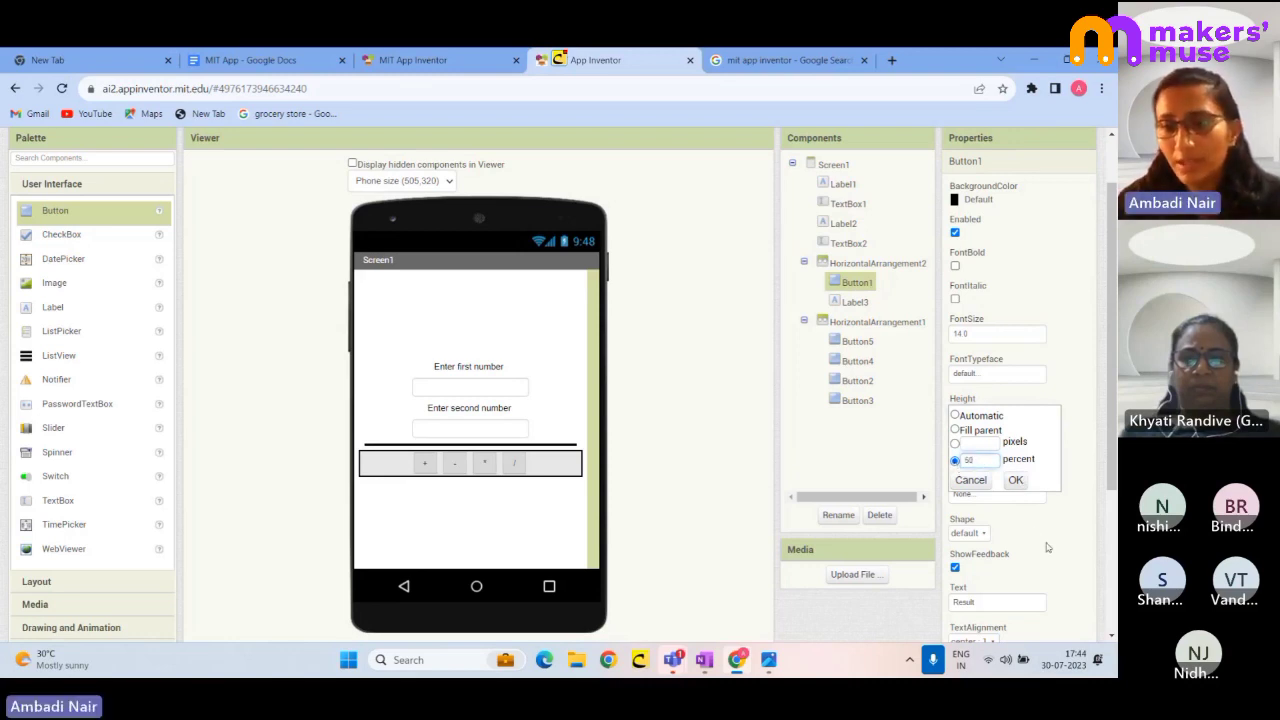
{"action": "left_click", "coordinate": [1020, 482]}
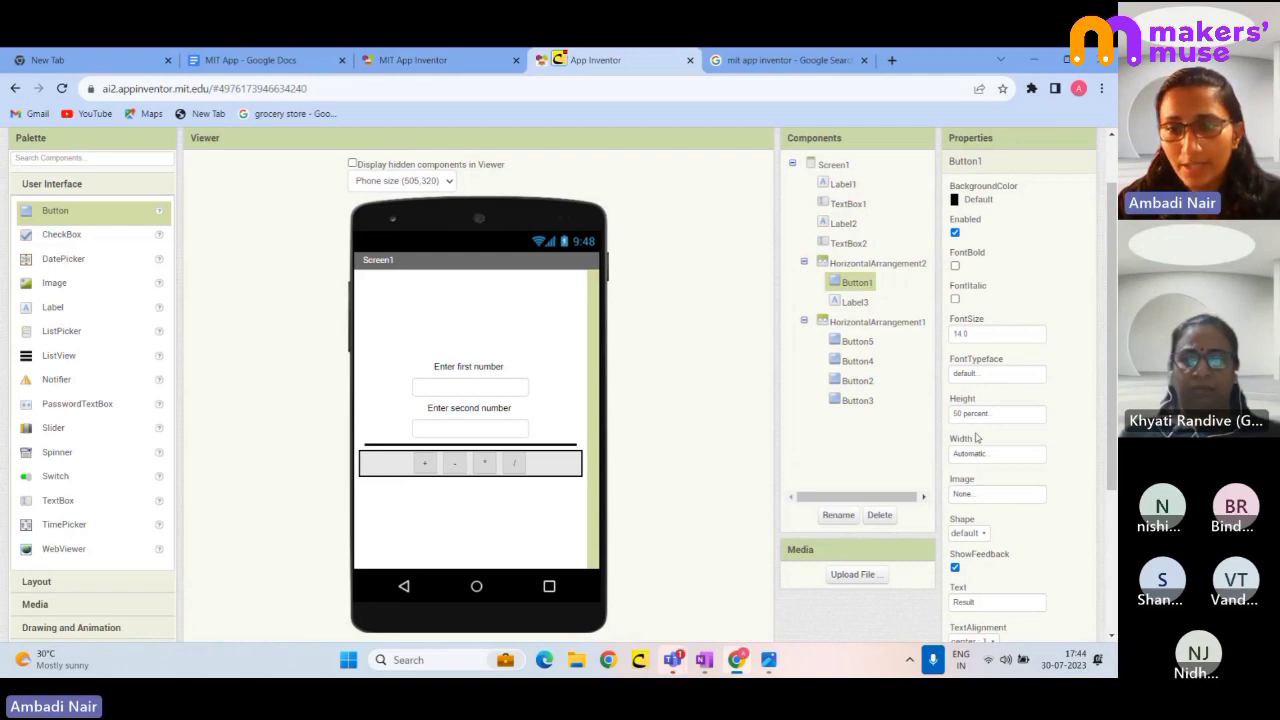
{"action": "scroll", "coordinate": [977, 438], "scroll_direction": "down", "scroll_amount": 1}
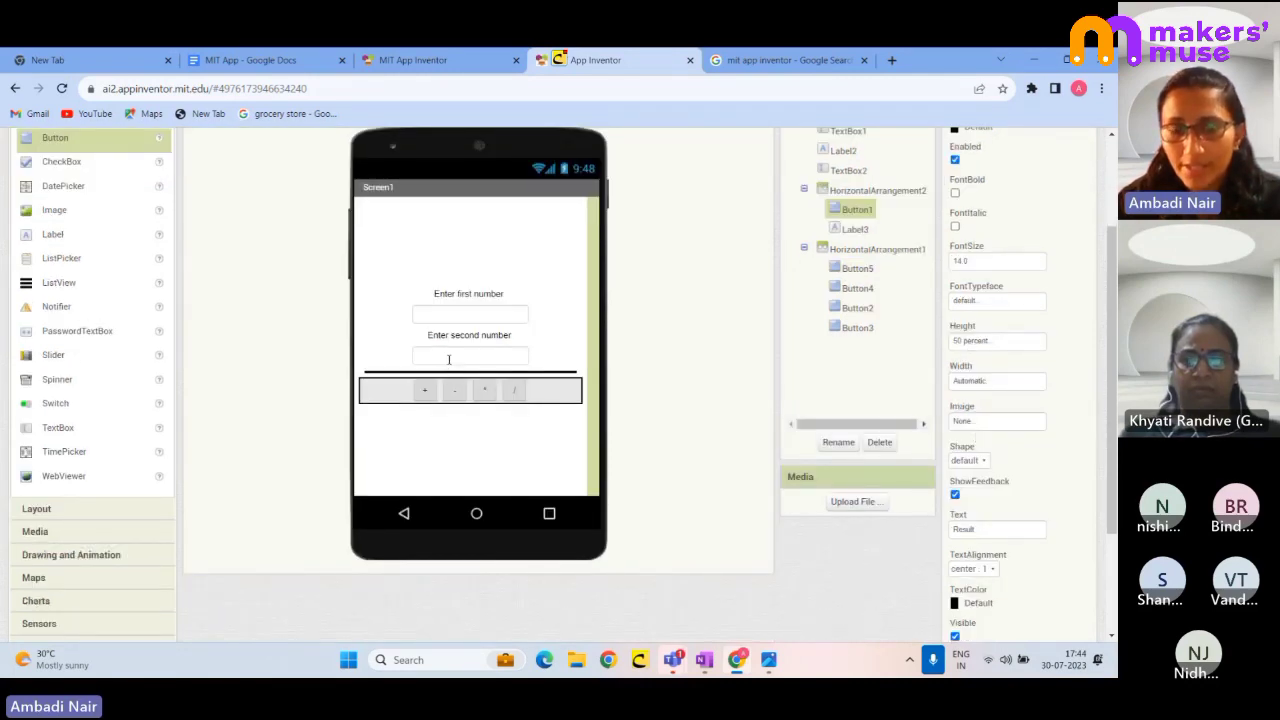
{"action": "left_click", "coordinate": [63, 88]}
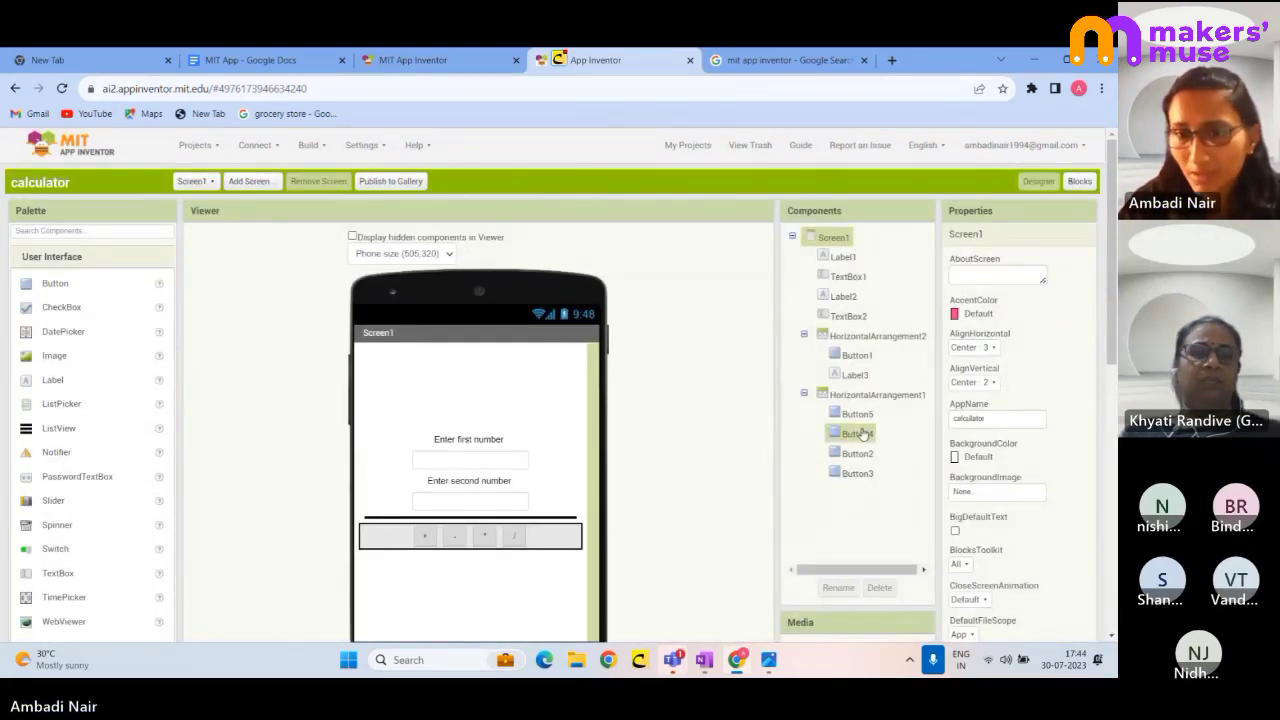
- Change the Result button's height from 50 to 20 percent, after briefly trying Fill parent
{"action": "left_click", "coordinate": [856, 355]}
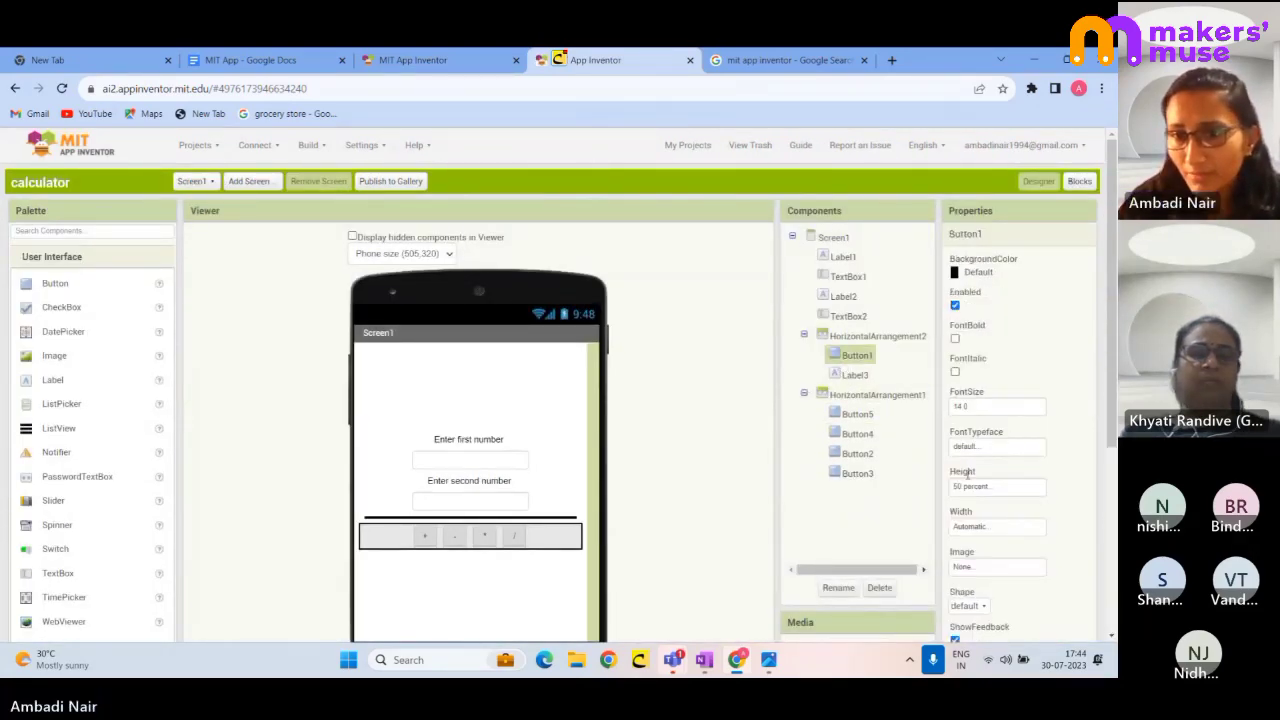
{"action": "scroll", "coordinate": [969, 470], "scroll_direction": "down", "scroll_amount": 3}
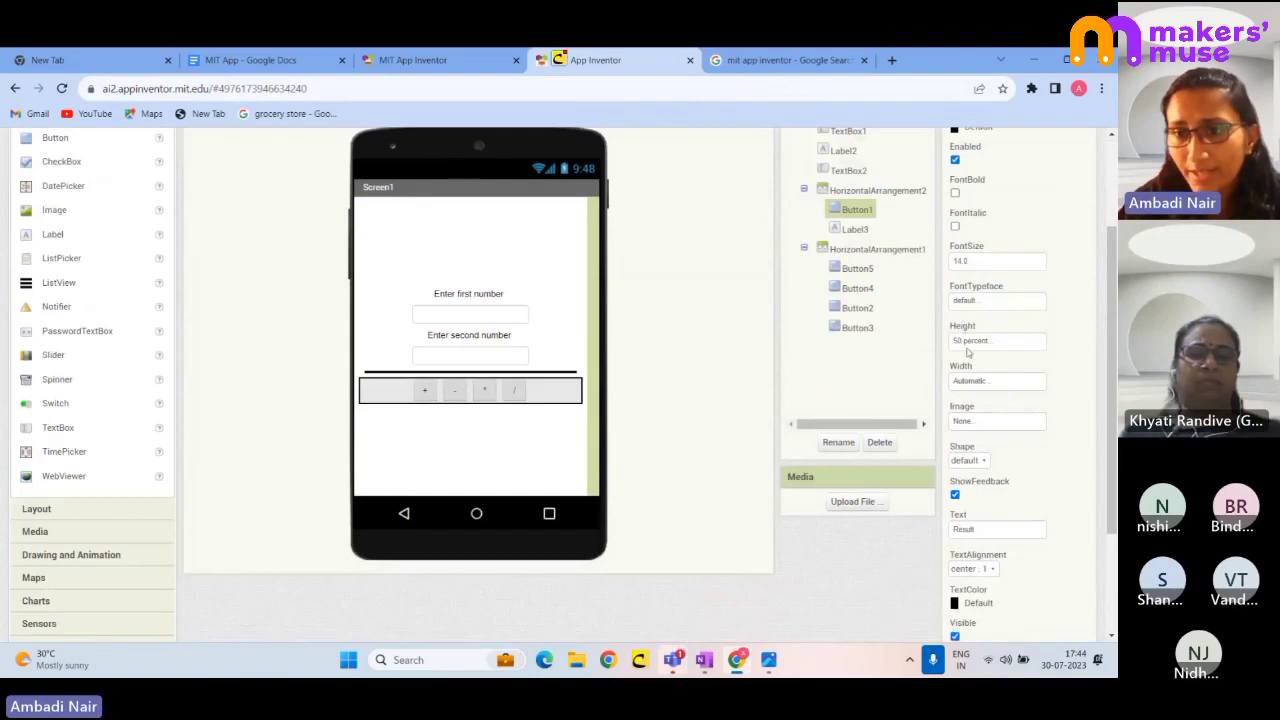
{"action": "left_click", "coordinate": [975, 341]}
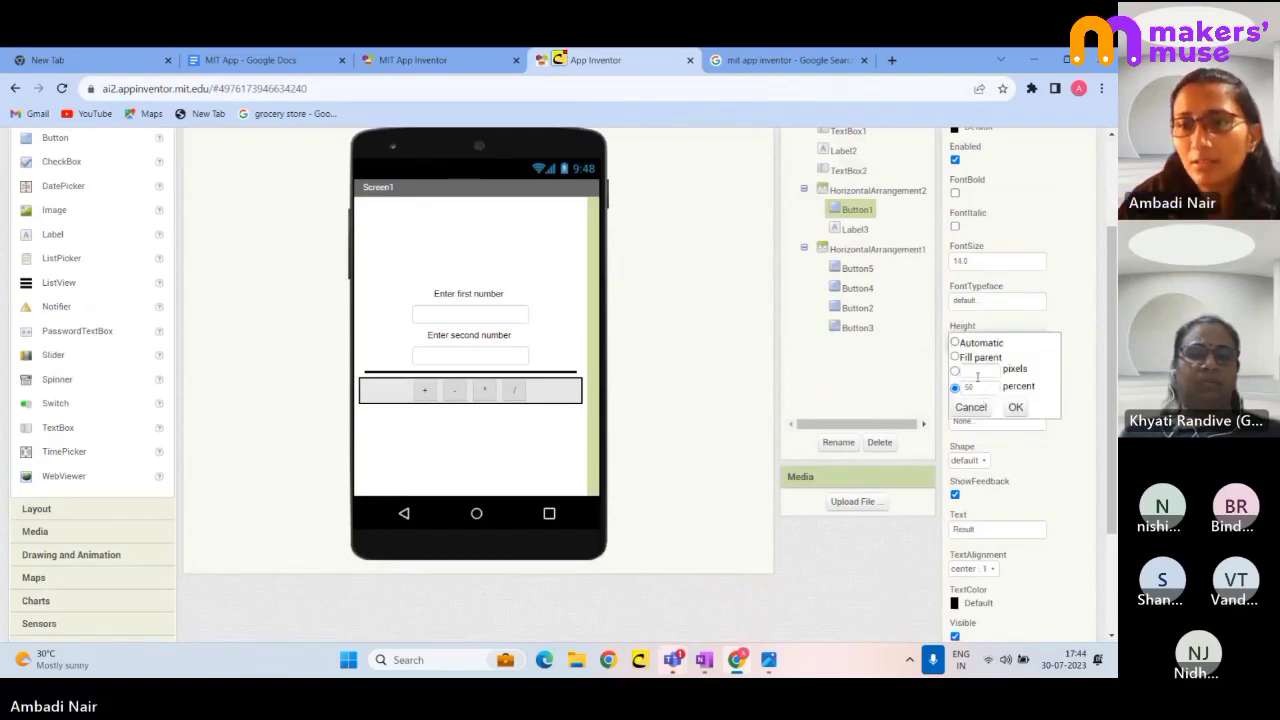
{"action": "left_click", "coordinate": [955, 358]}
{"action": "left_click", "coordinate": [969, 387]}
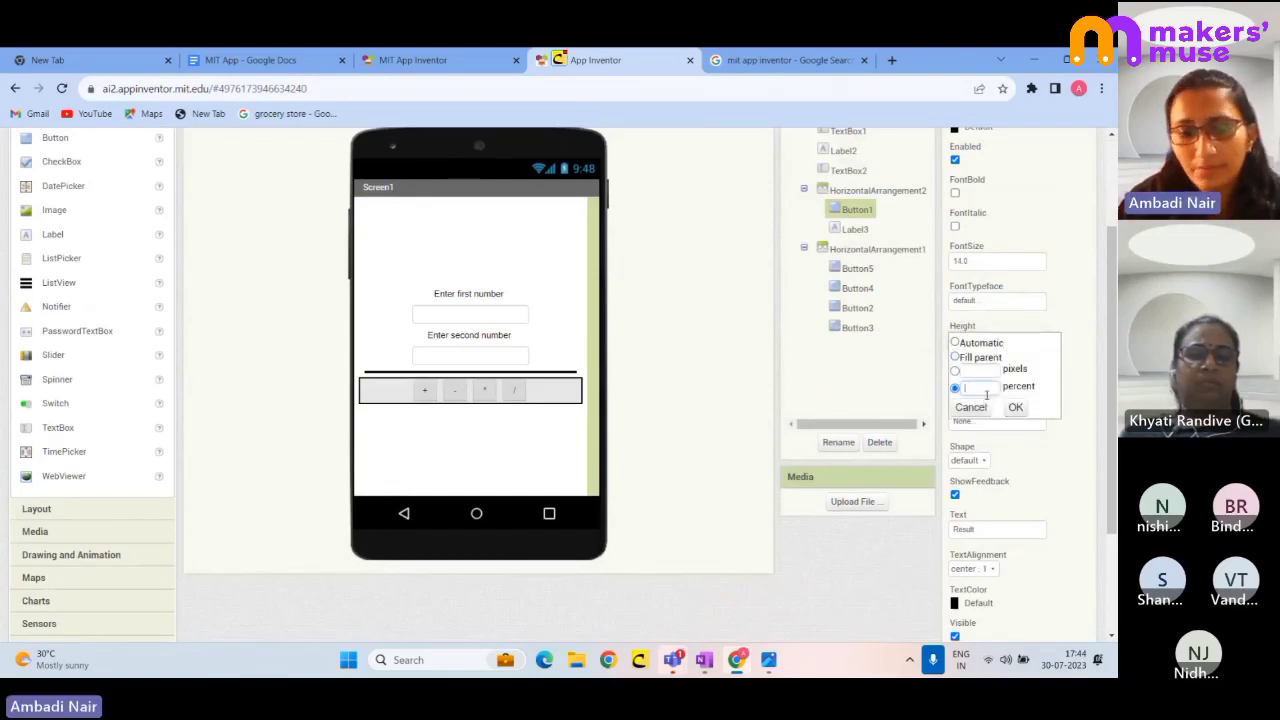
{"action": "type", "text": "9"}
{"action": "left_click", "coordinate": [1014, 408]}
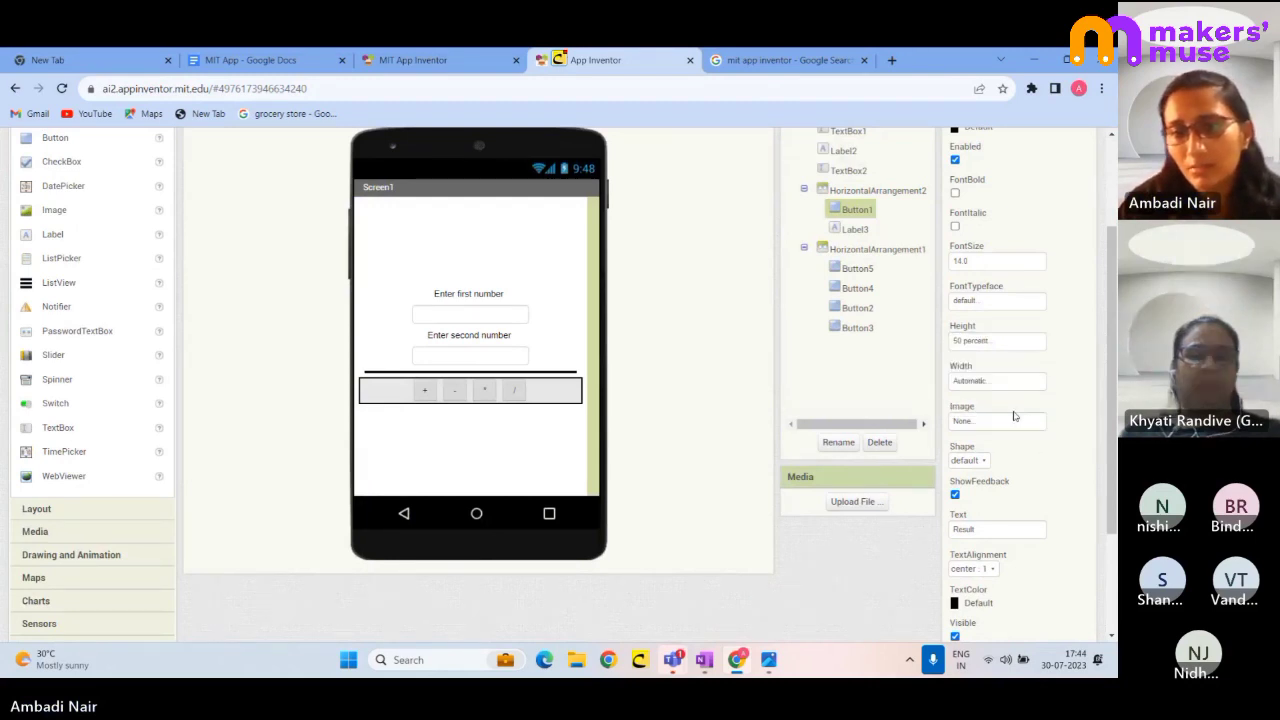
{"action": "left_click", "coordinate": [960, 342]}
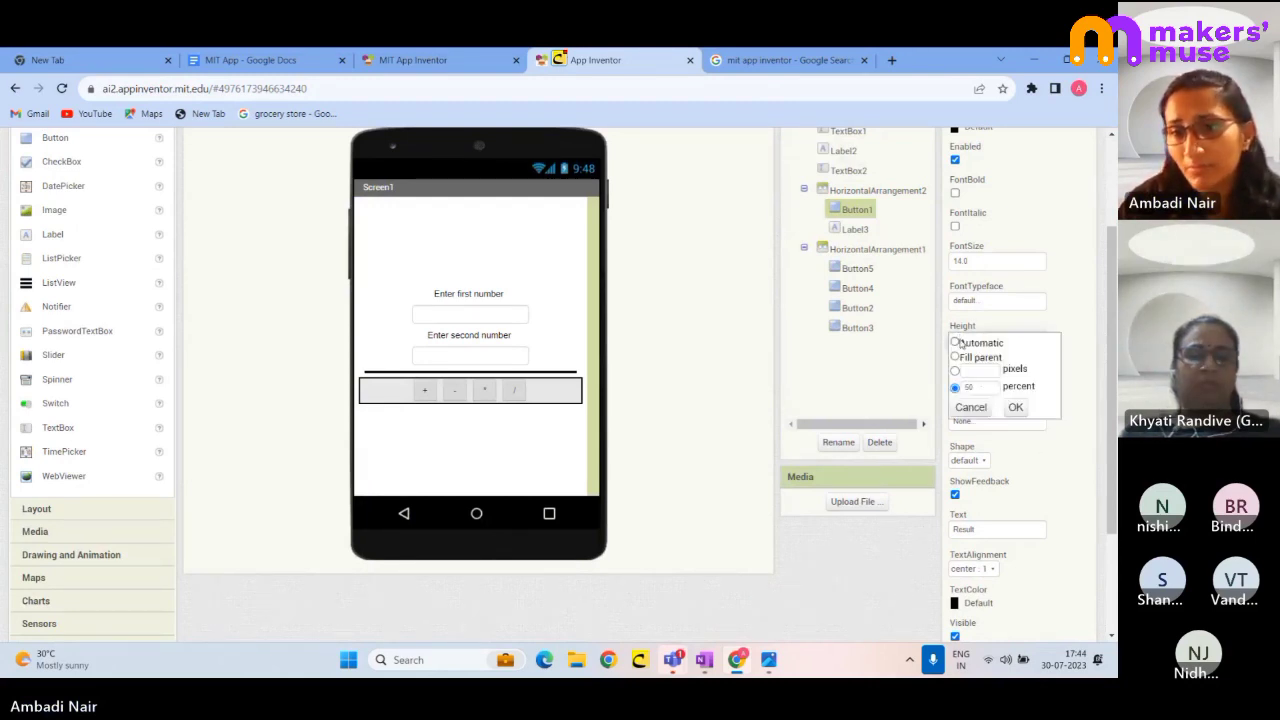
{"action": "double_click", "coordinate": [972, 387]}
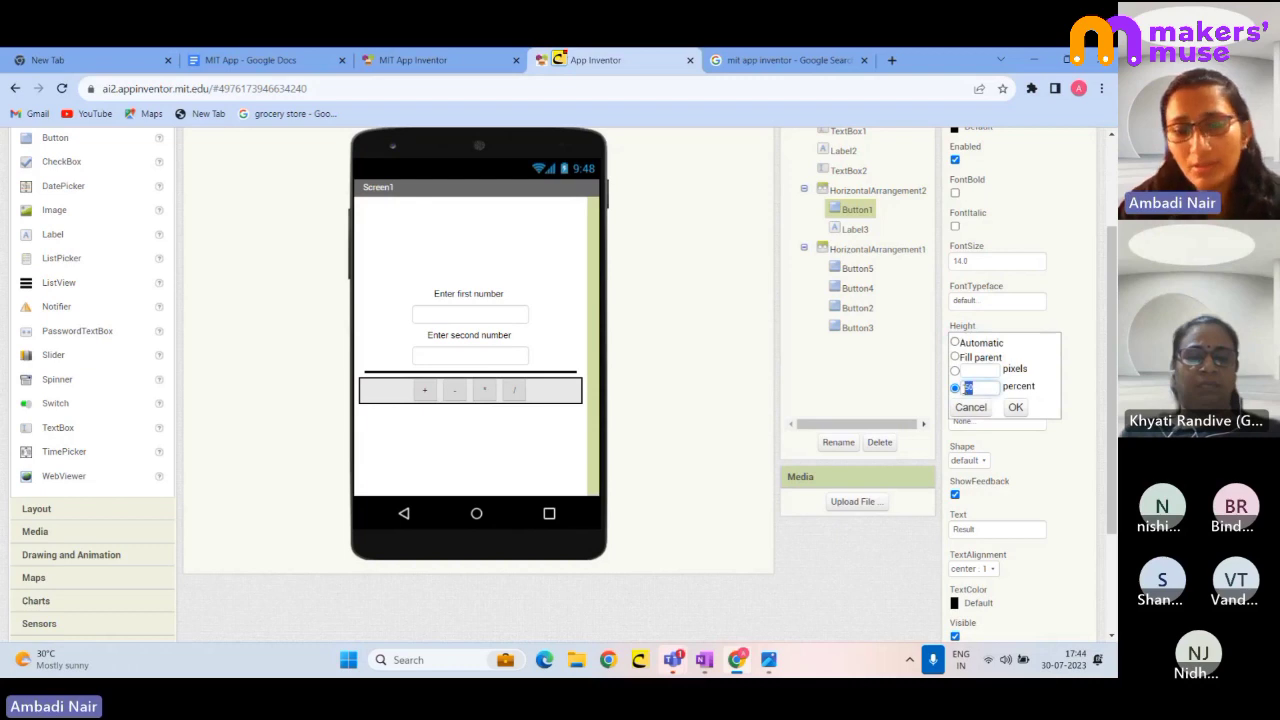
{"action": "left_click", "coordinate": [1016, 408]}
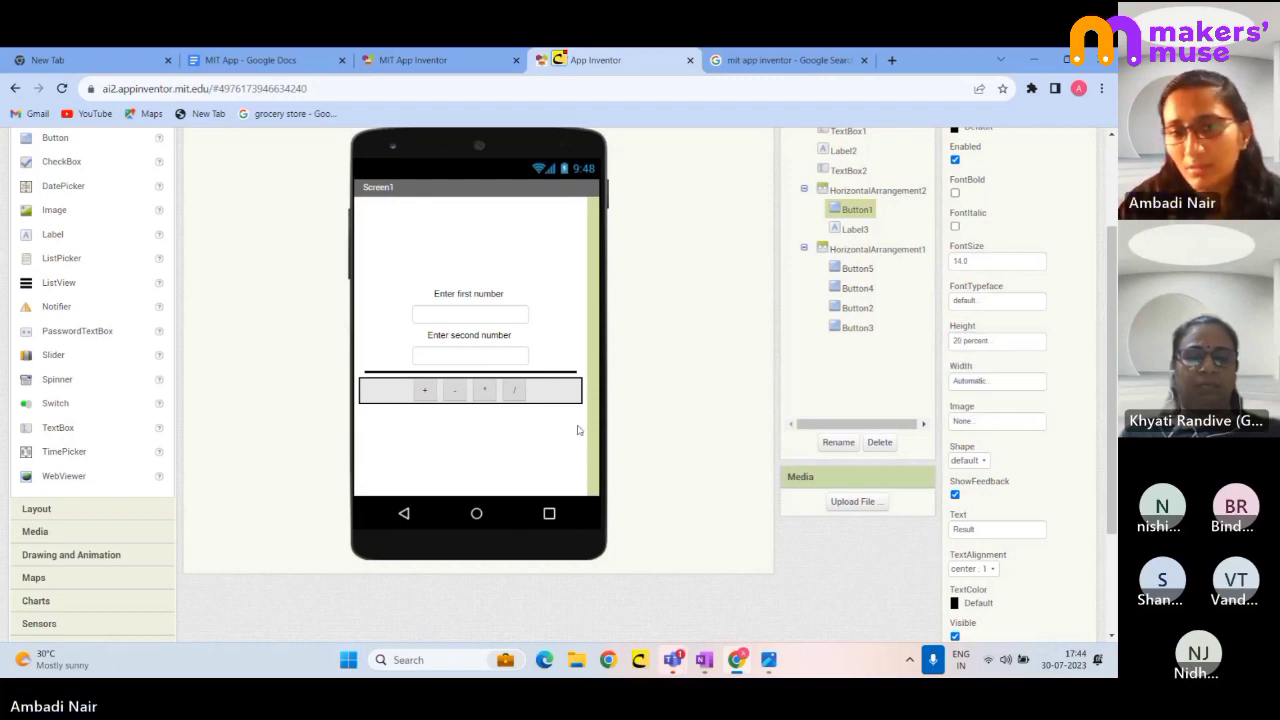
{"action": "left_click", "coordinate": [553, 438]}
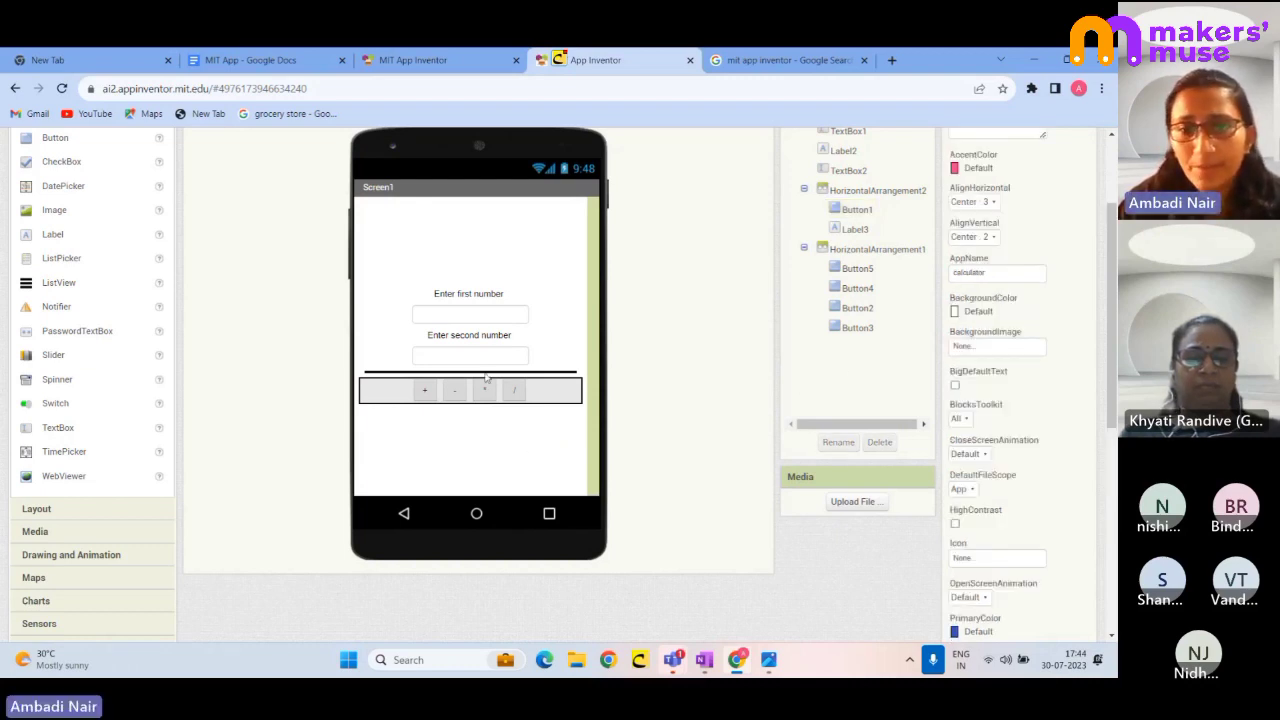
- Give the + button (Button5) a height of 30 percent
{"action": "left_click", "coordinate": [424, 390]}
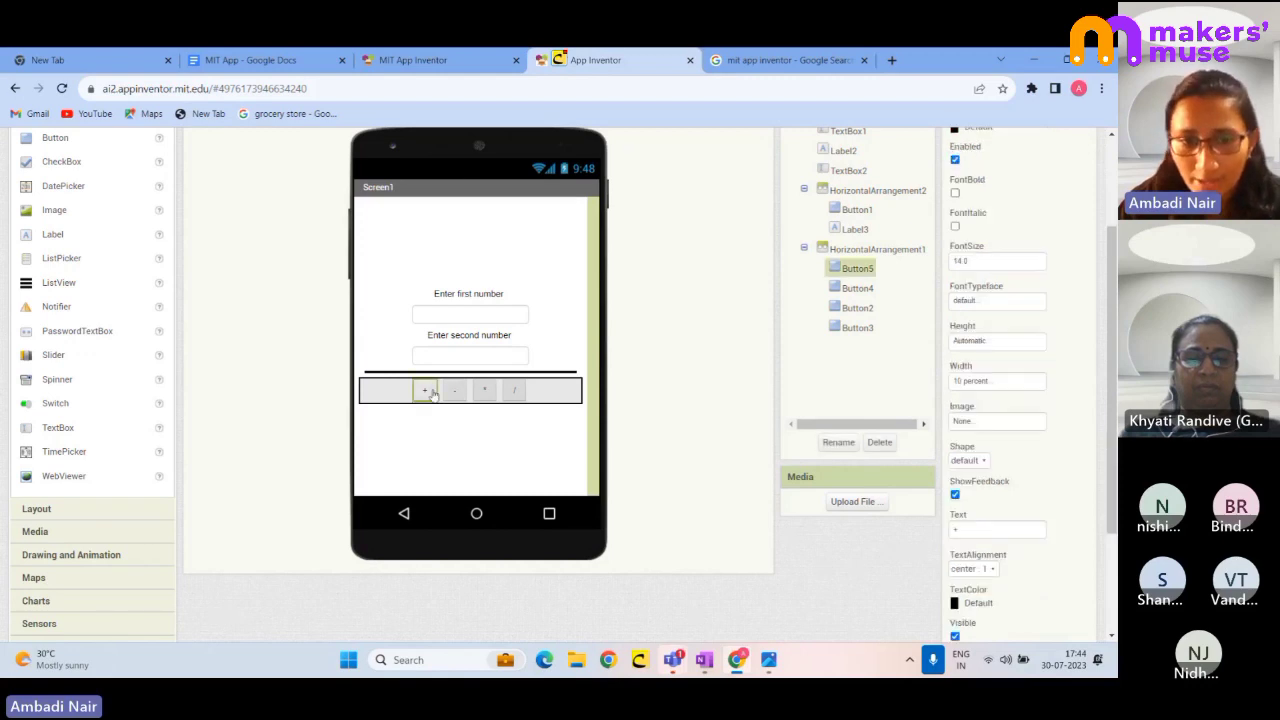
{"action": "left_click", "coordinate": [966, 345]}
{"action": "left_click", "coordinate": [978, 388]}
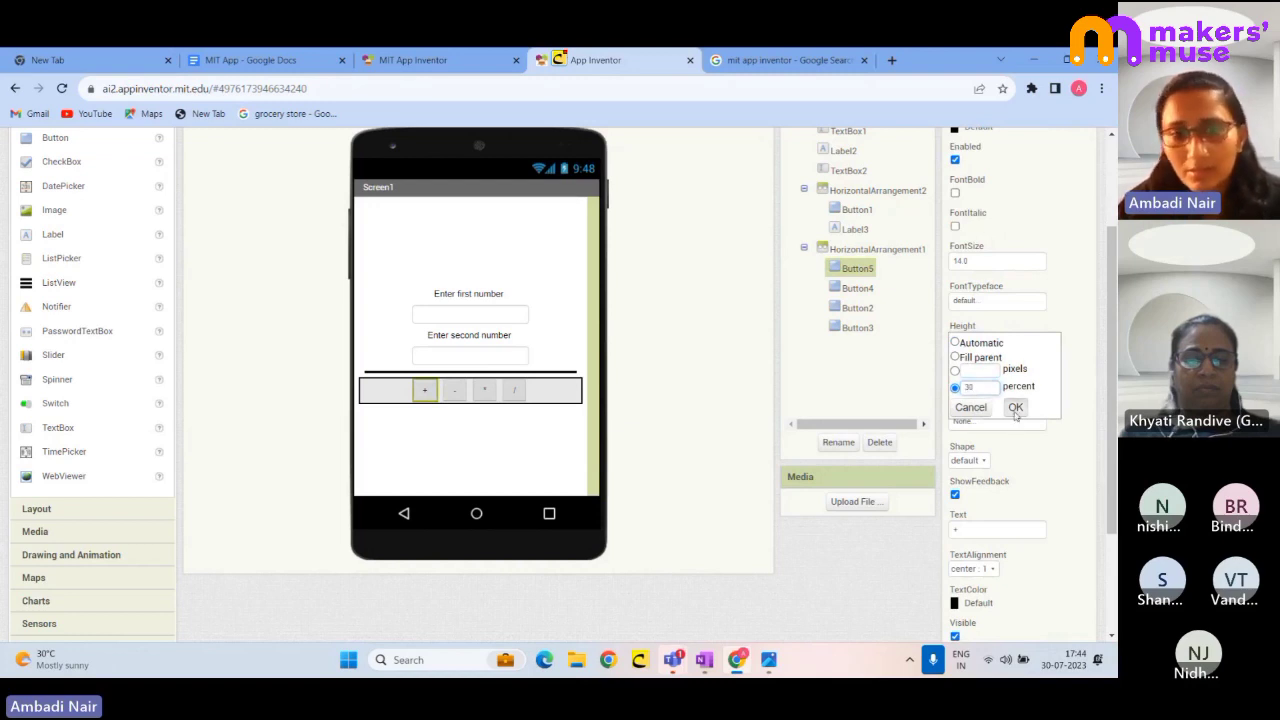
{"action": "left_click", "coordinate": [1015, 407]}
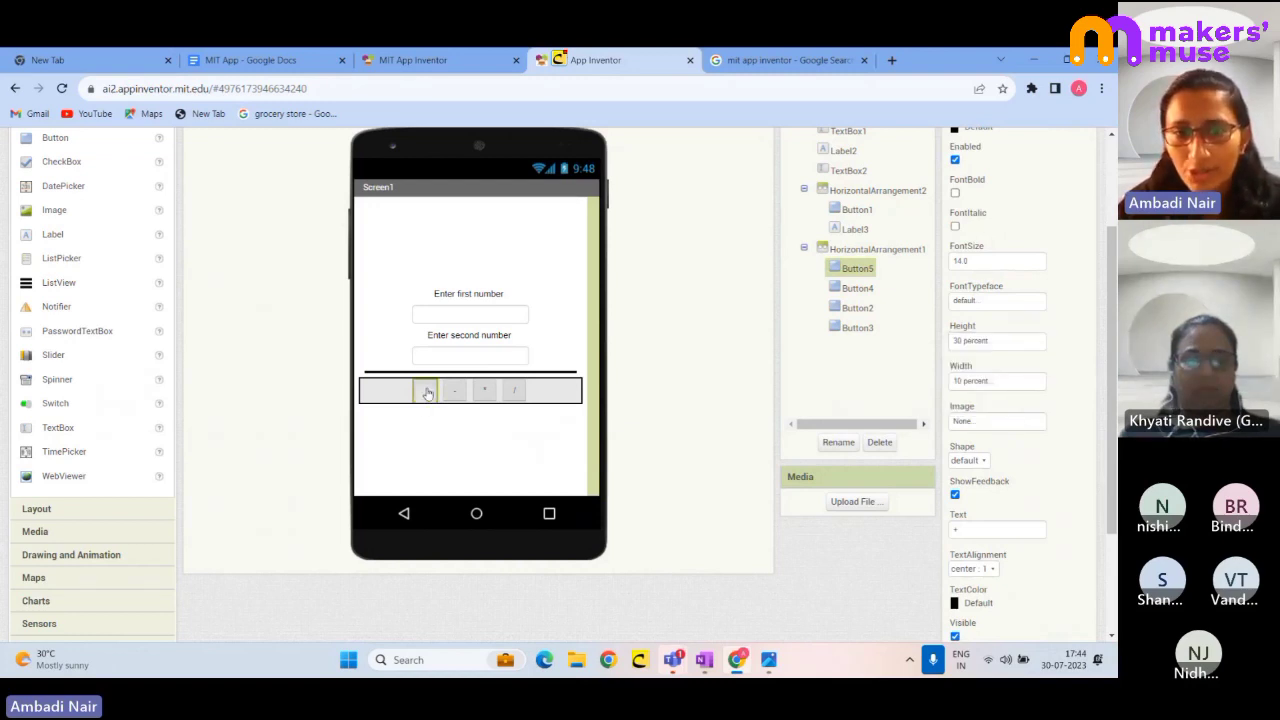
{"action": "left_click_drag", "start_coordinate": [424, 390], "coordinate": [424, 396]}
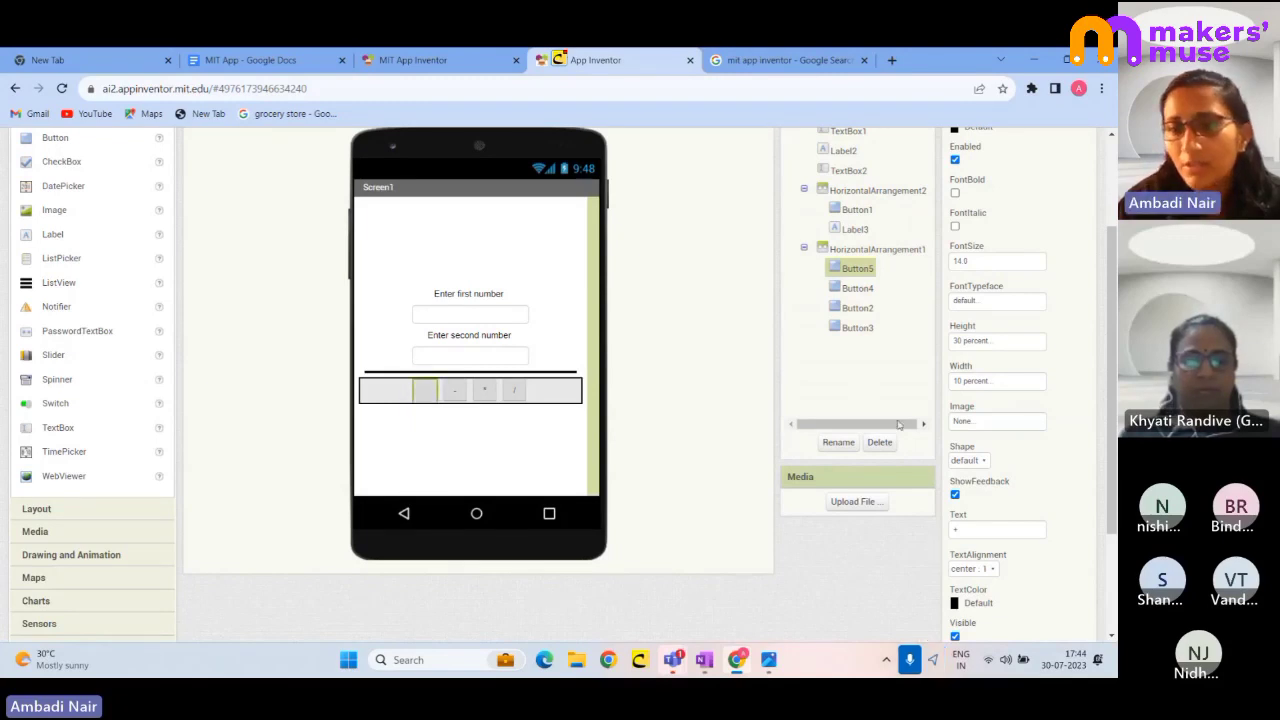
- Change the + button's width to 5 percent, then back to 10 percent
{"action": "left_click", "coordinate": [977, 384]}
{"action": "double_click", "coordinate": [970, 428]}
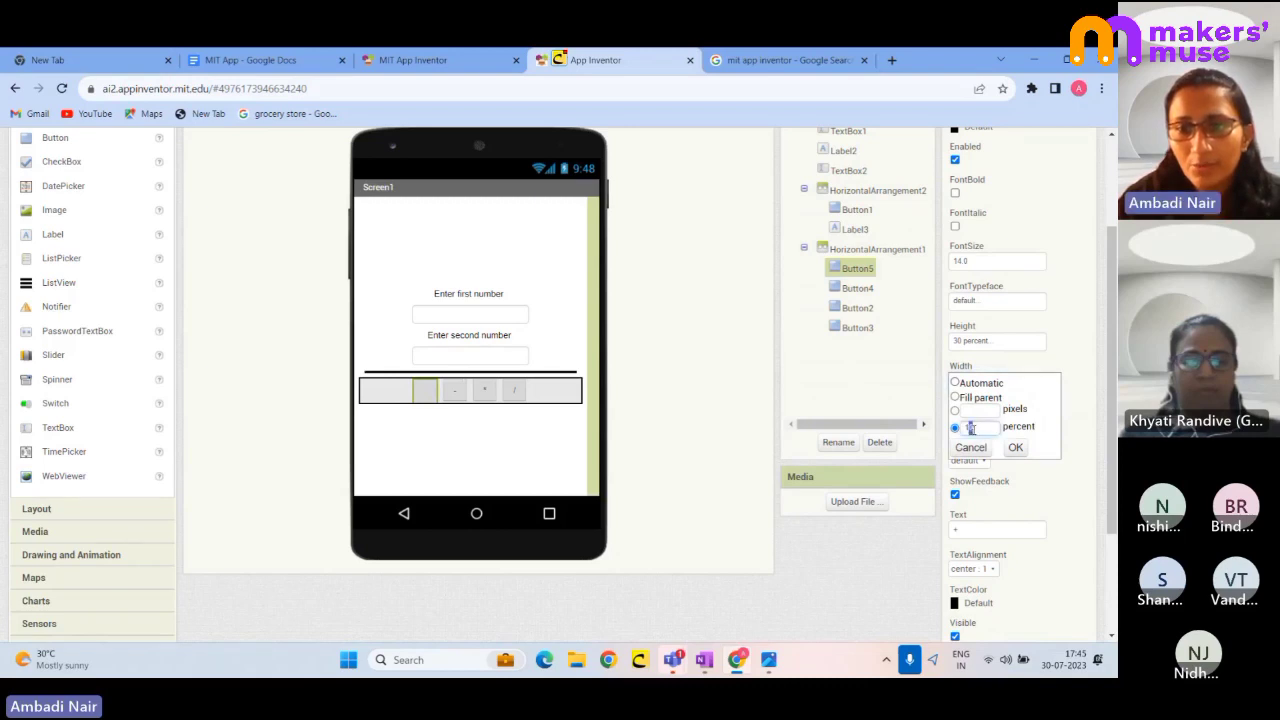
{"action": "key", "text": "BackSpace"}
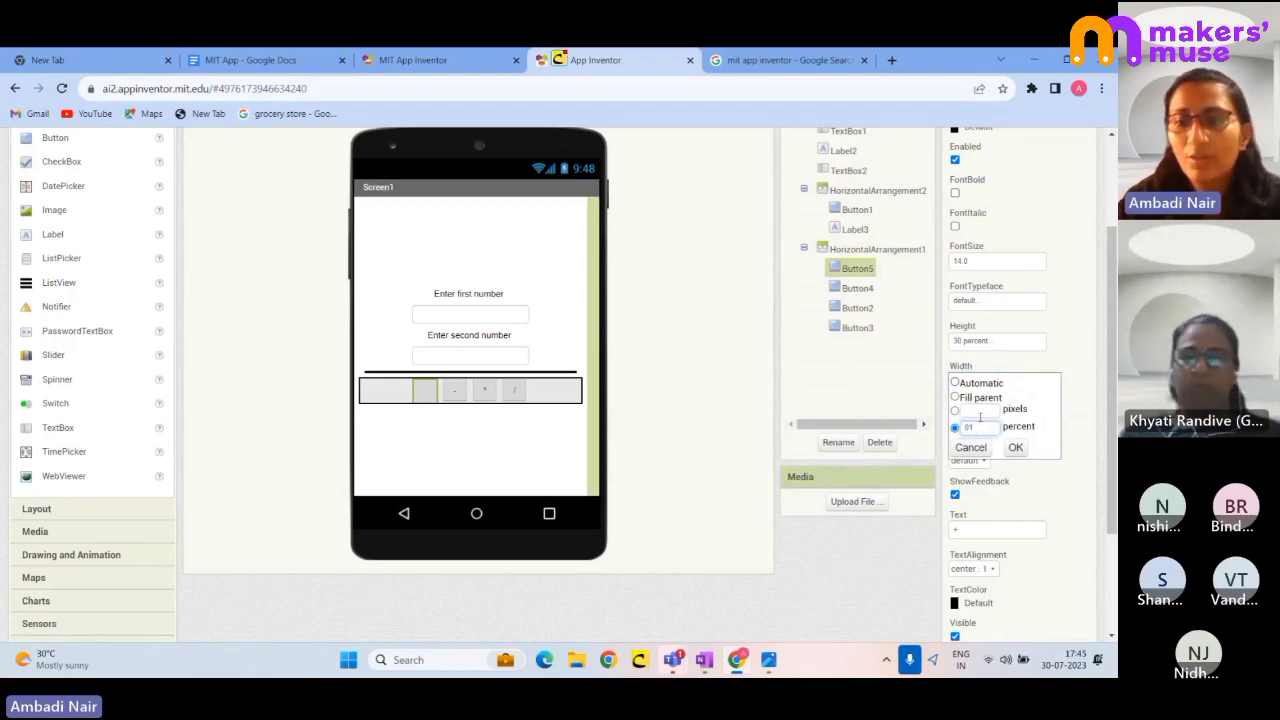
{"action": "type", "text": "5"}
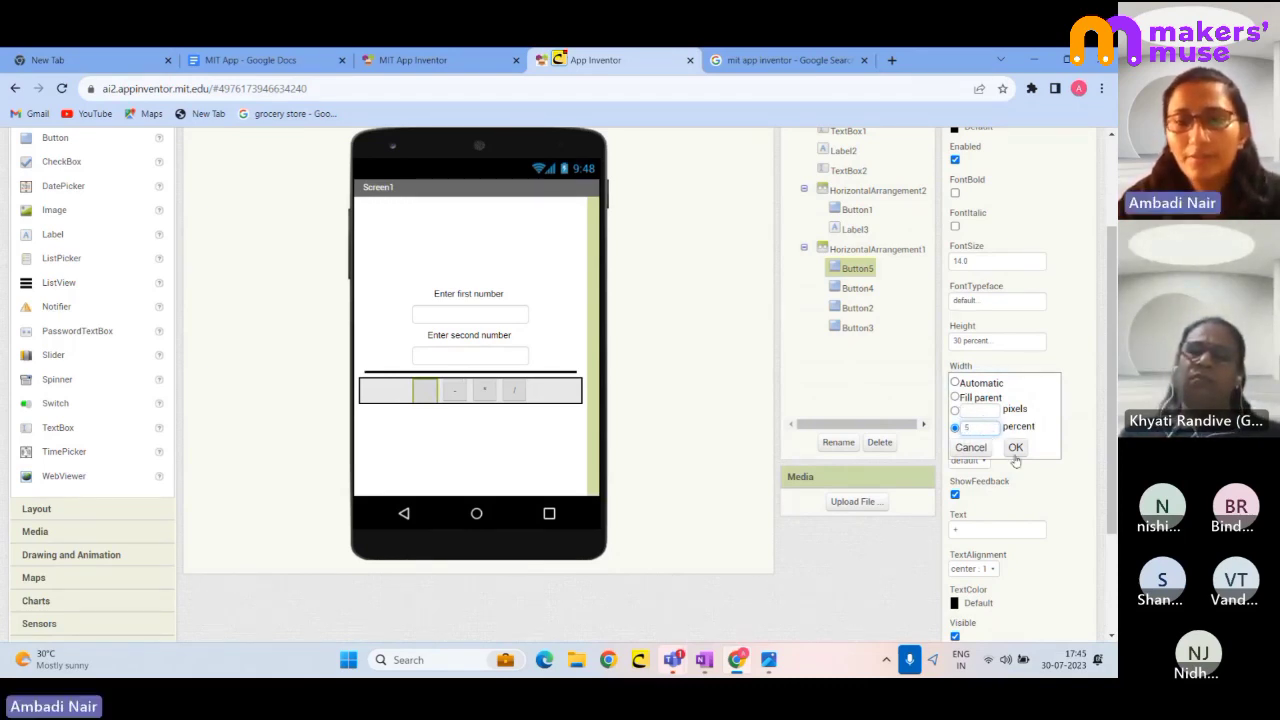
{"action": "left_click", "coordinate": [1015, 448]}
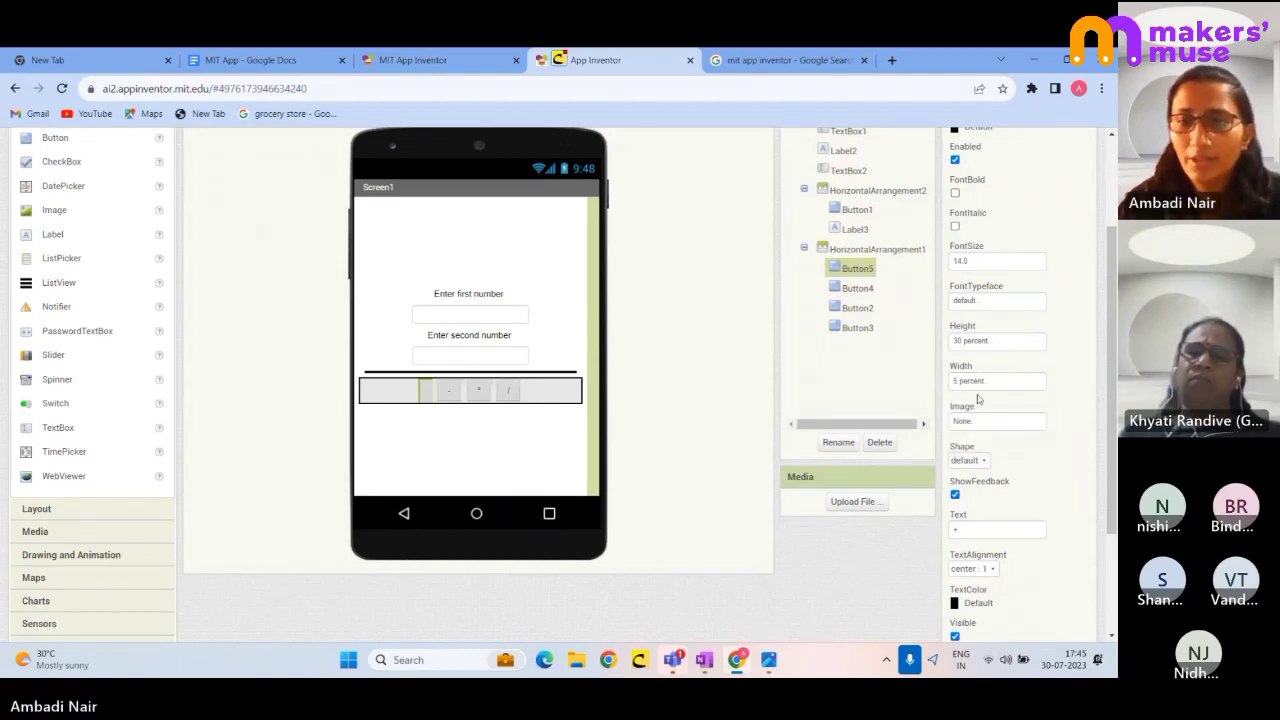
{"action": "left_click", "coordinate": [976, 384]}
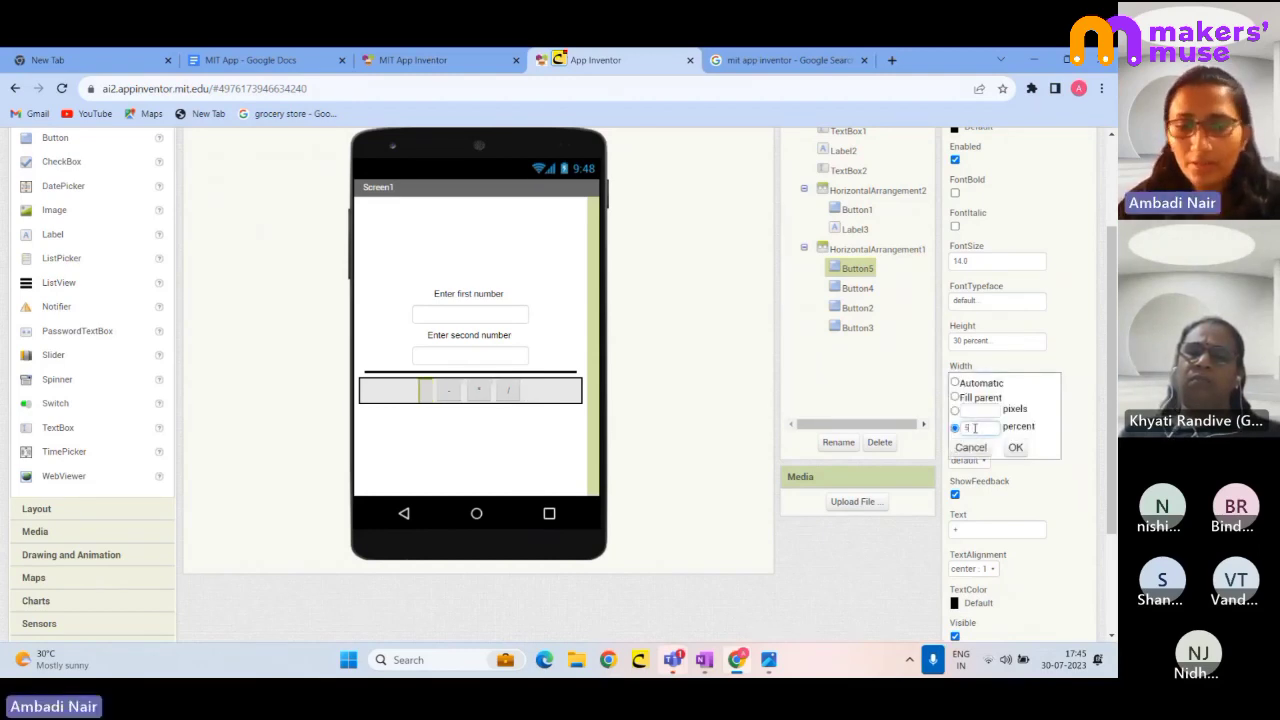
{"action": "type", "text": "10"}
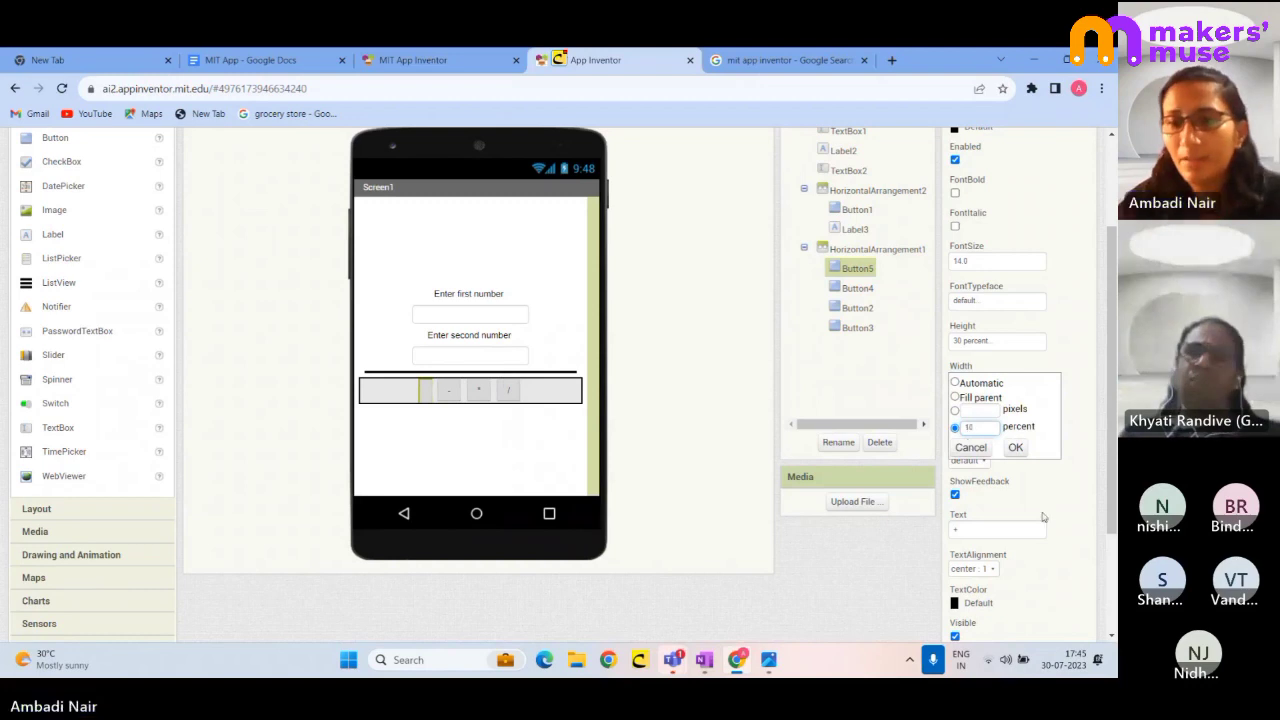
{"action": "left_click", "coordinate": [1014, 448]}
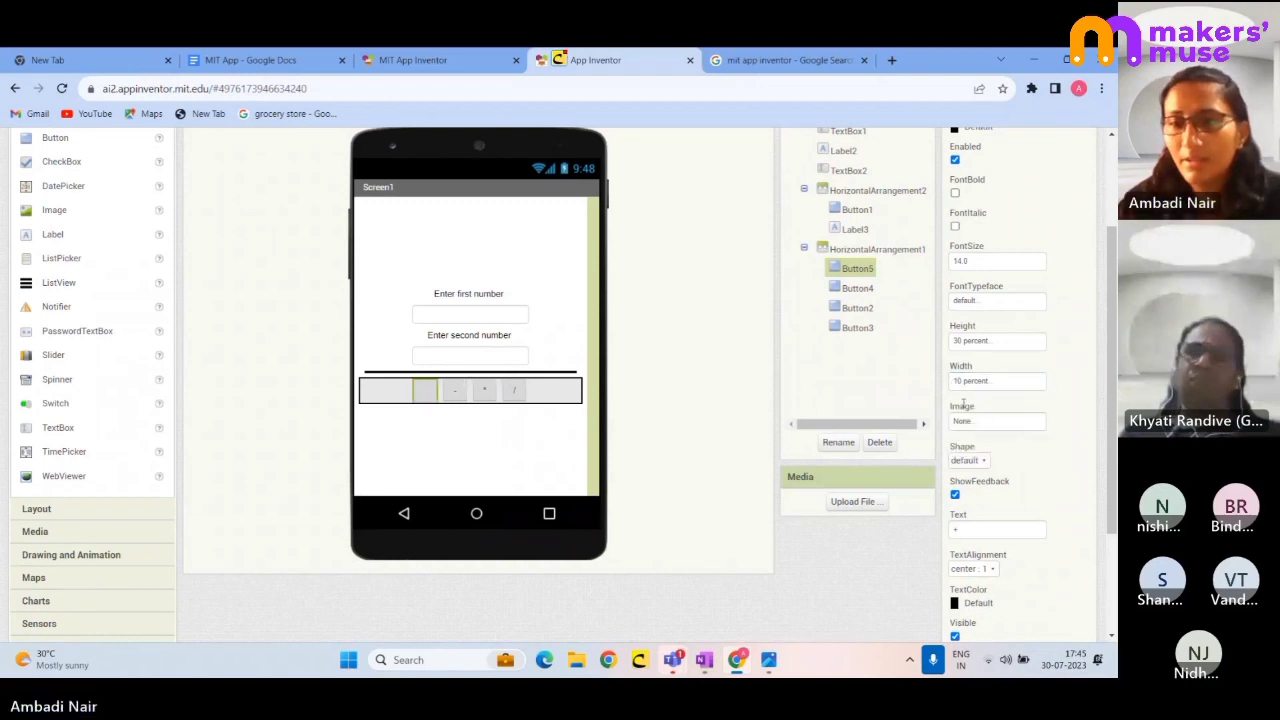
- Set the + button's height to 10 percent
{"action": "left_click", "coordinate": [976, 341]}
{"action": "type", "text": "10"}
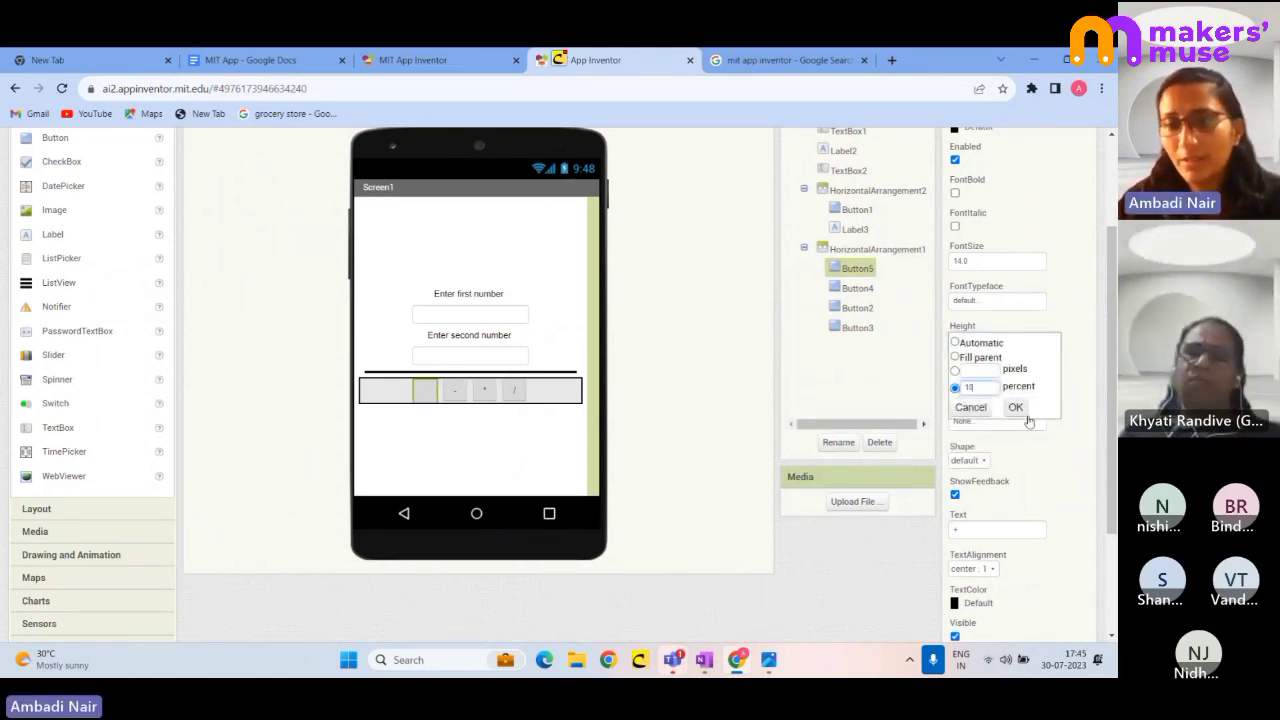
{"action": "left_click", "coordinate": [1015, 407]}
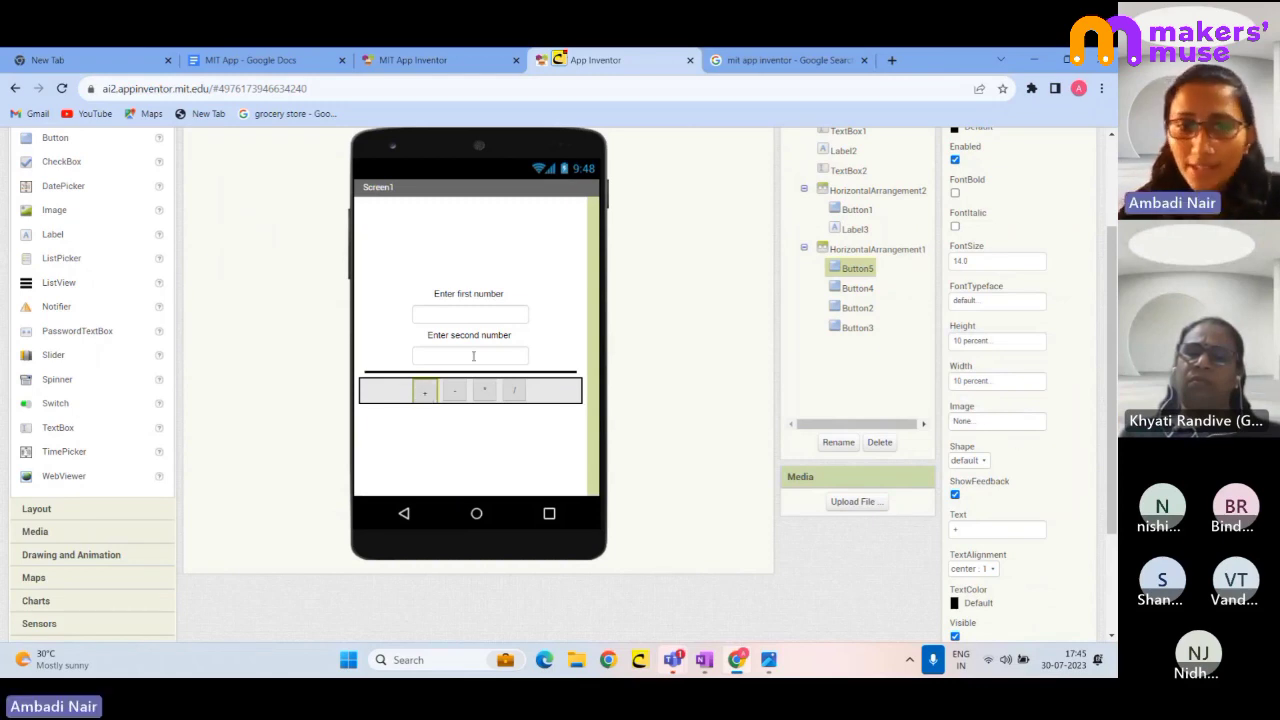
{"action": "left_click", "coordinate": [426, 376]}
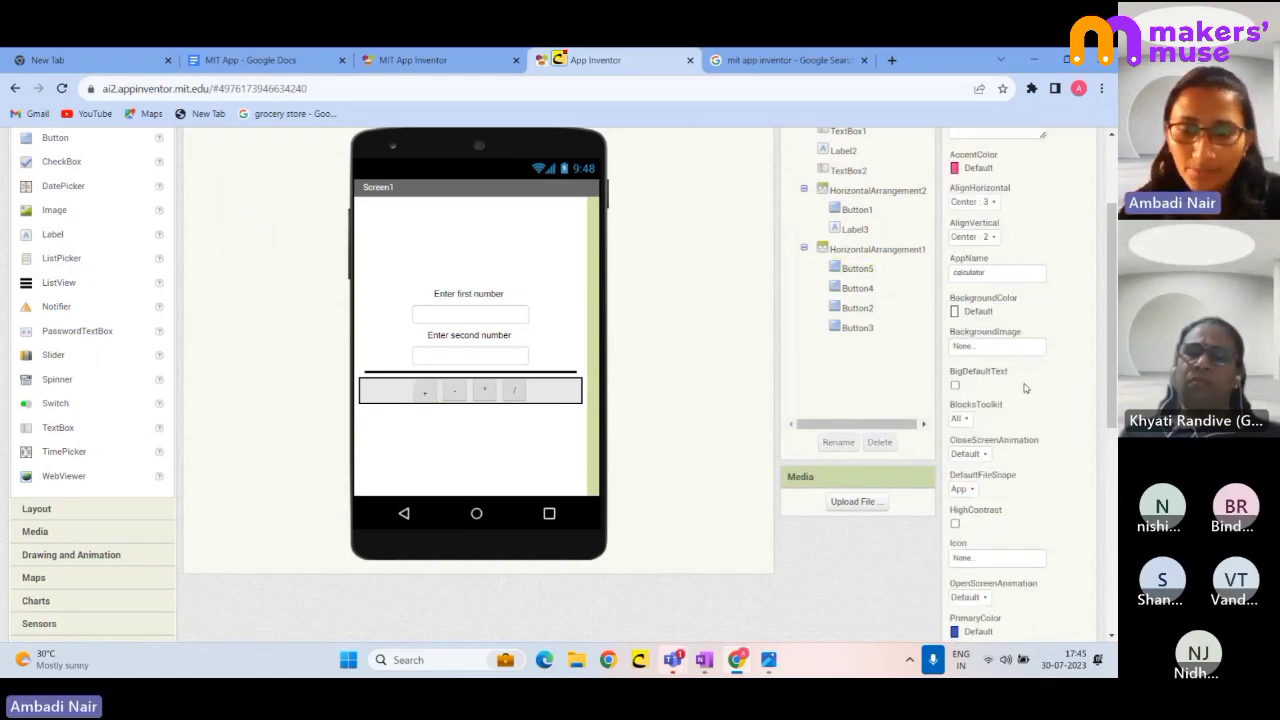
{"action": "scroll", "coordinate": [975, 418], "scroll_direction": "down", "scroll_amount": 2}
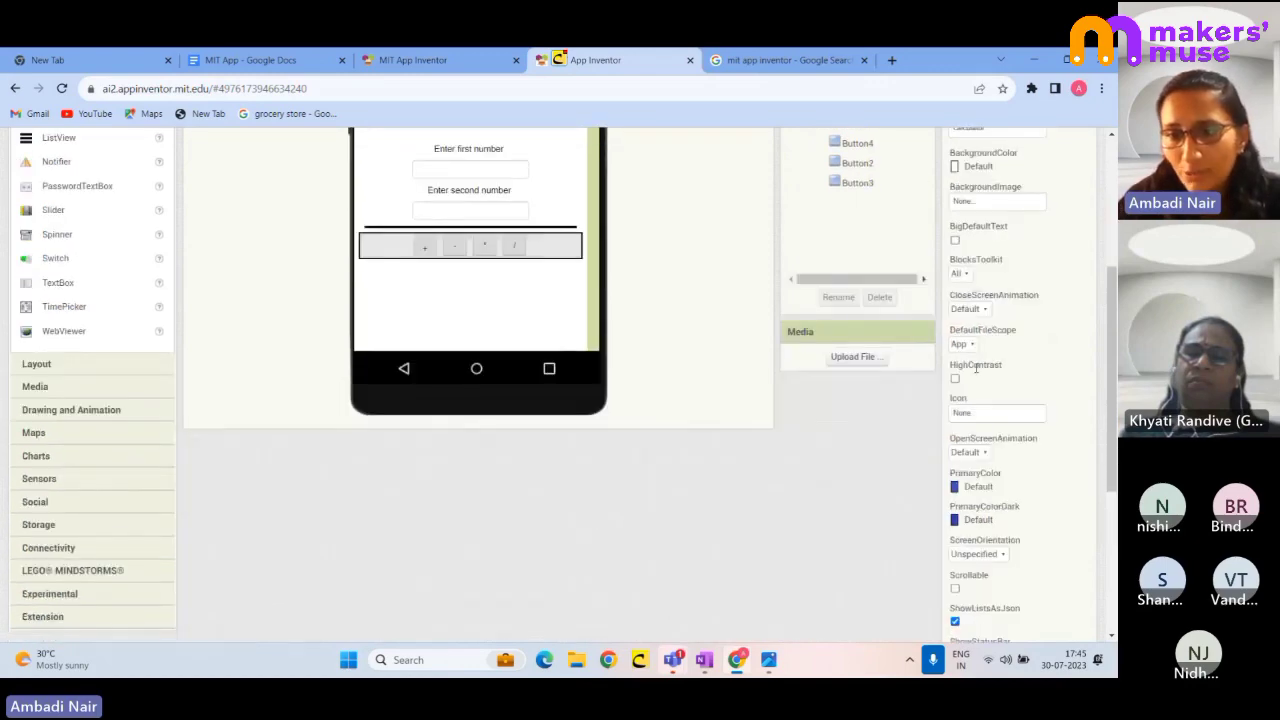
{"action": "scroll", "coordinate": [988, 460], "scroll_direction": "down", "scroll_amount": 4}
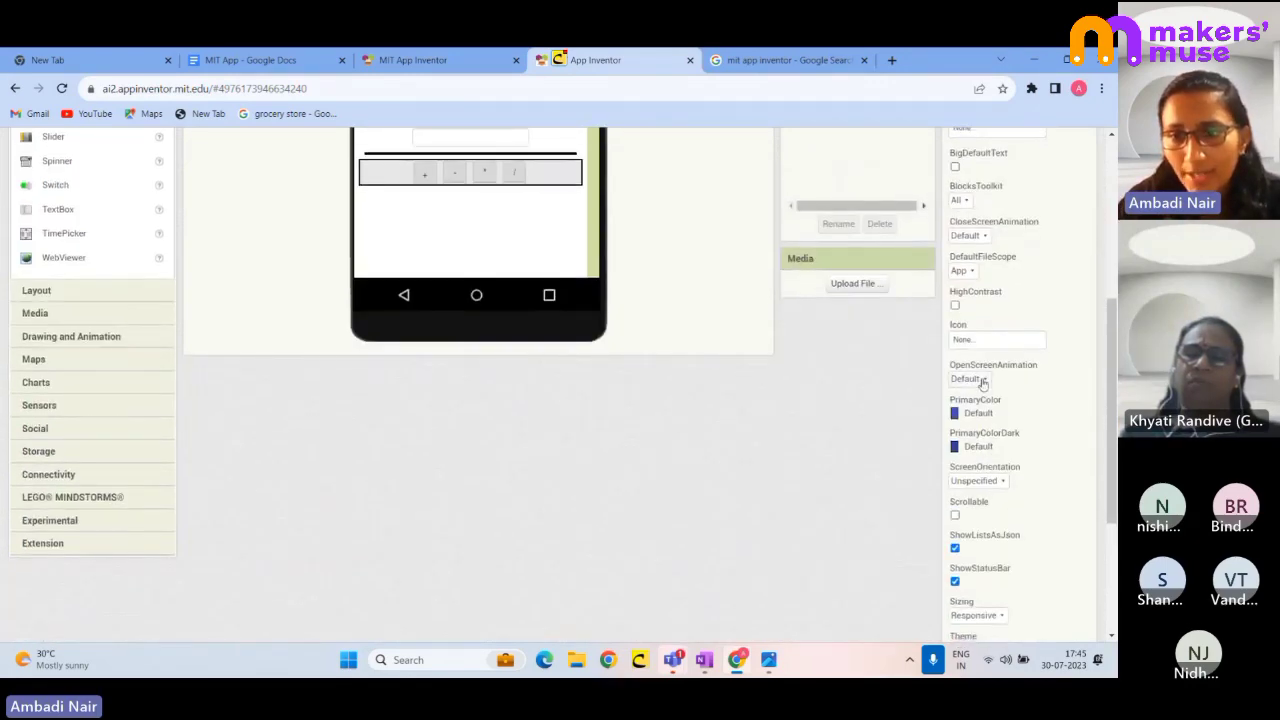
{"action": "scroll", "coordinate": [982, 418], "scroll_direction": "up", "scroll_amount": 5}
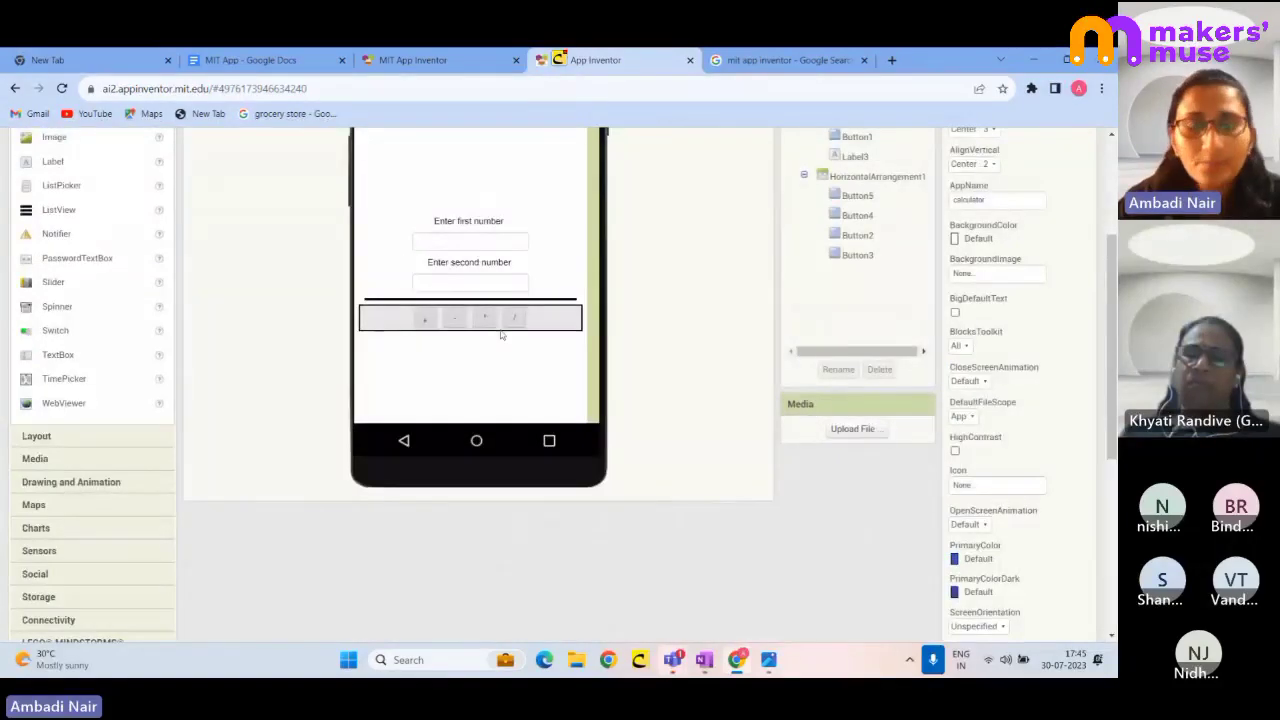
{"action": "scroll", "coordinate": [506, 337], "scroll_direction": "up", "scroll_amount": 3}
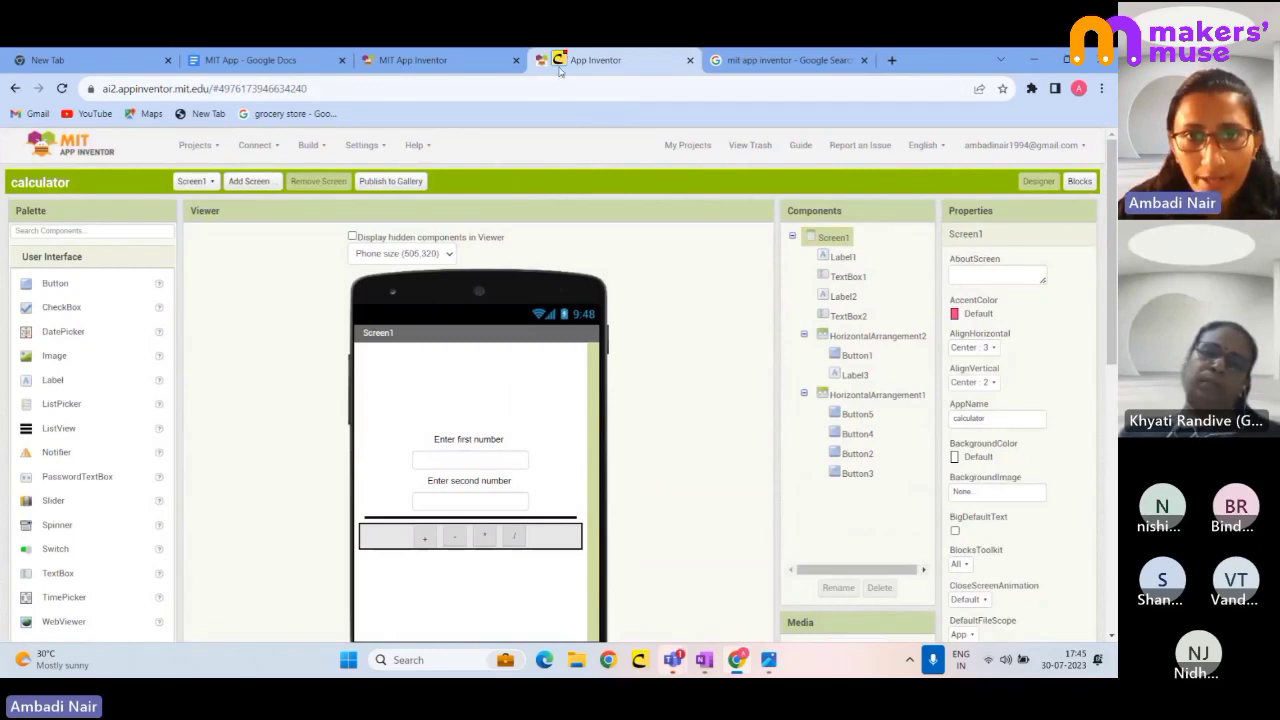
{"action": "mouse_move", "coordinate": [1012, 152]}
{"action": "left_mouse_down"}
{"action": "mouse_move", "coordinate": [1005, 212]}
{"action": "mouse_move", "coordinate": [1060, 176]}
{"action": "mouse_move", "coordinate": [1028, 150]}
{"action": "mouse_move", "coordinate": [1075, 160]}
{"action": "mouse_move", "coordinate": [1088, 214]}
{"action": "mouse_move", "coordinate": [1086, 152]}
{"action": "left_mouse_up"}
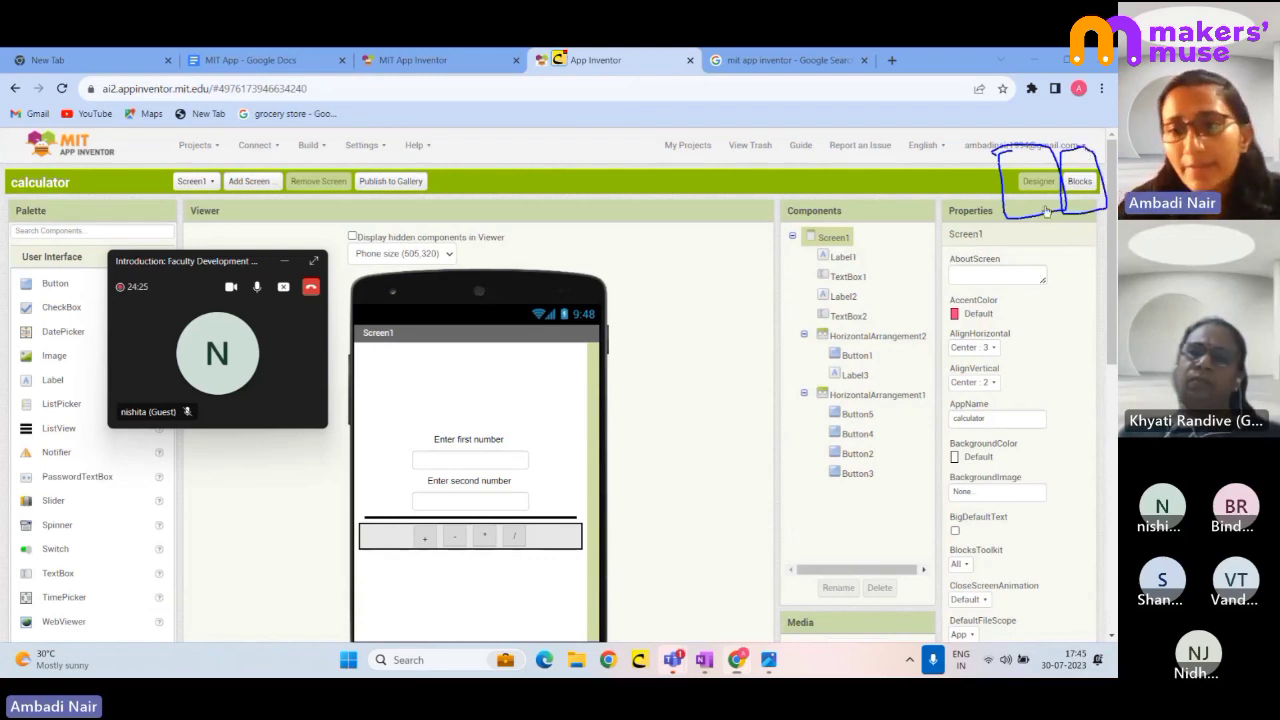
{"action": "key", "text": "Escape"}
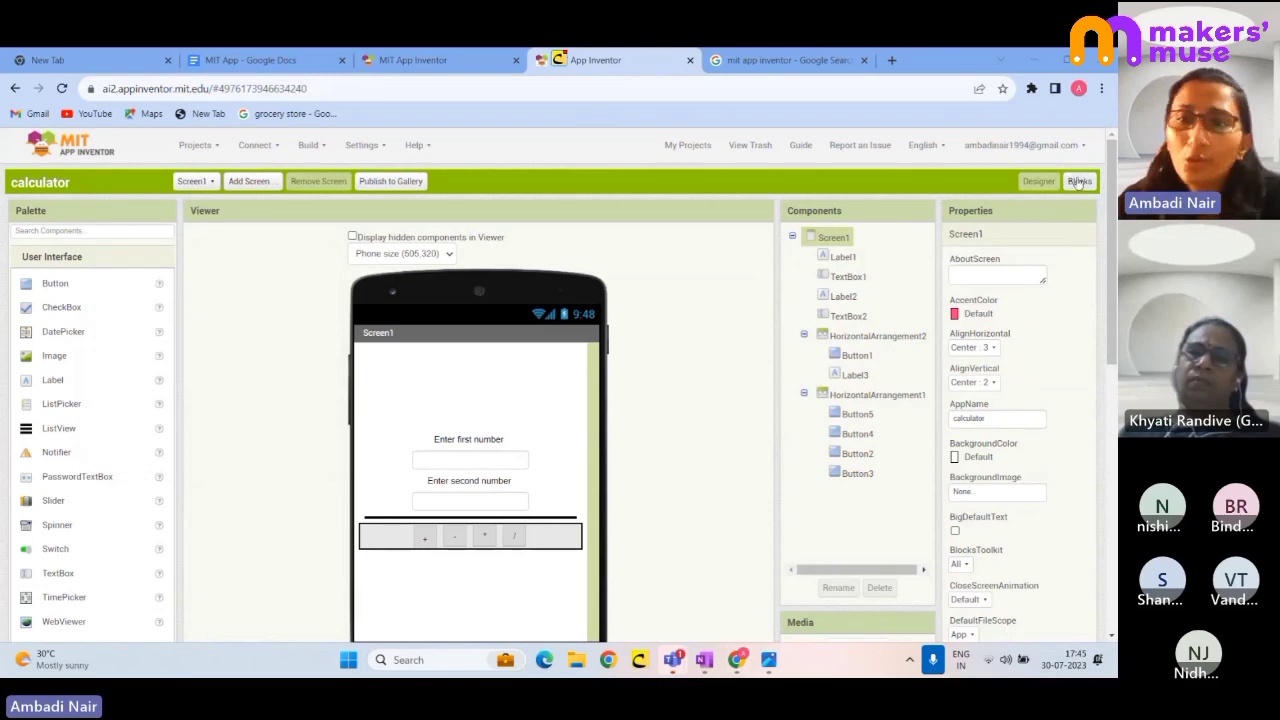
- In the Blocks editor, drag the stray join block into the trash
{"action": "left_click", "coordinate": [1078, 182]}
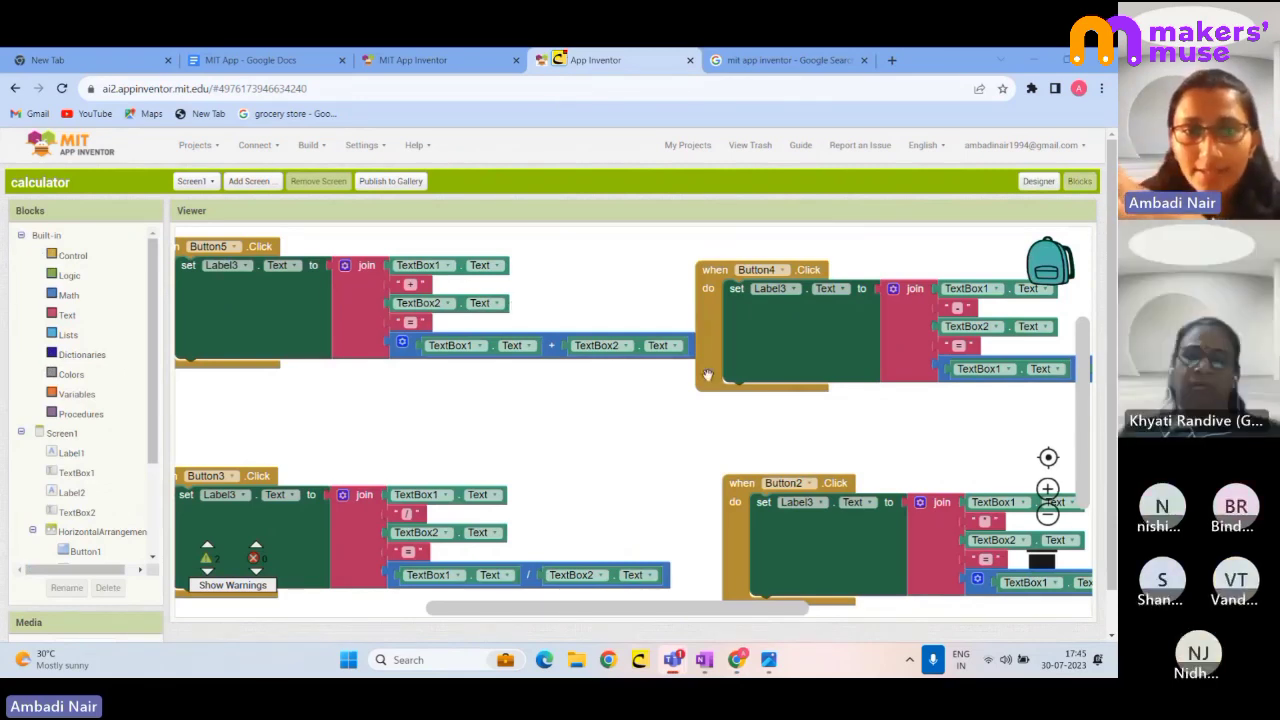
{"action": "scroll", "coordinate": [375, 436], "scroll_direction": "down", "scroll_amount": 1}
{"action": "scroll", "coordinate": [375, 436], "scroll_direction": "up", "scroll_amount": 2}
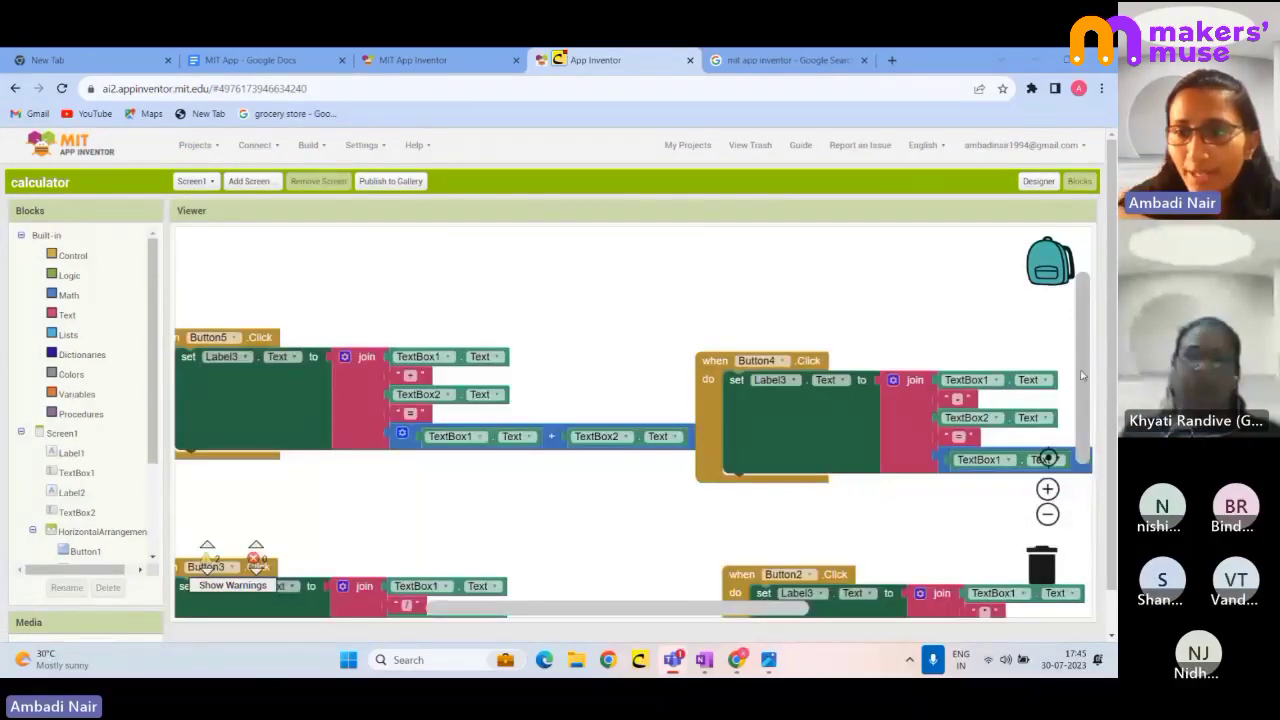
{"action": "left_click_drag", "start_coordinate": [1083, 373], "coordinate": [1066, 491]}
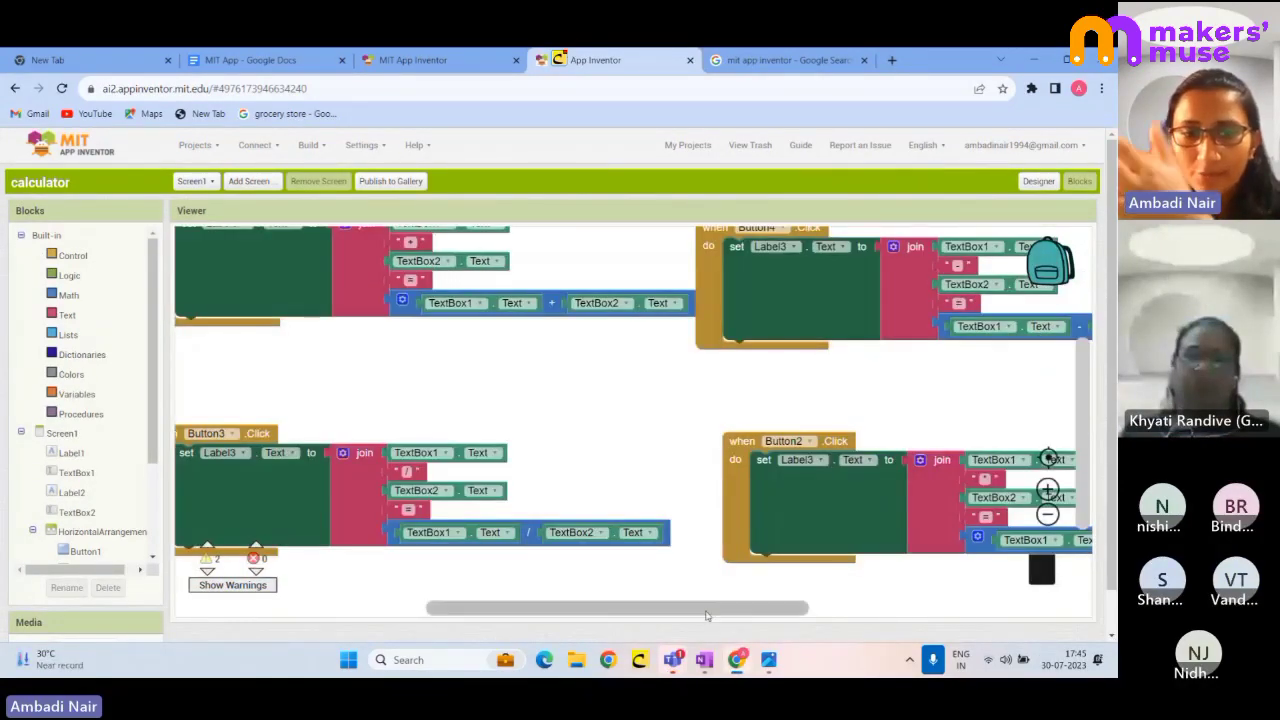
{"action": "mouse_move", "coordinate": [708, 611]}
{"action": "left_mouse_down"}
{"action": "mouse_move", "coordinate": [503, 626]}
{"action": "mouse_move", "coordinate": [797, 609]}
{"action": "mouse_move", "coordinate": [651, 609]}
{"action": "mouse_move", "coordinate": [683, 610]}
{"action": "left_mouse_up"}
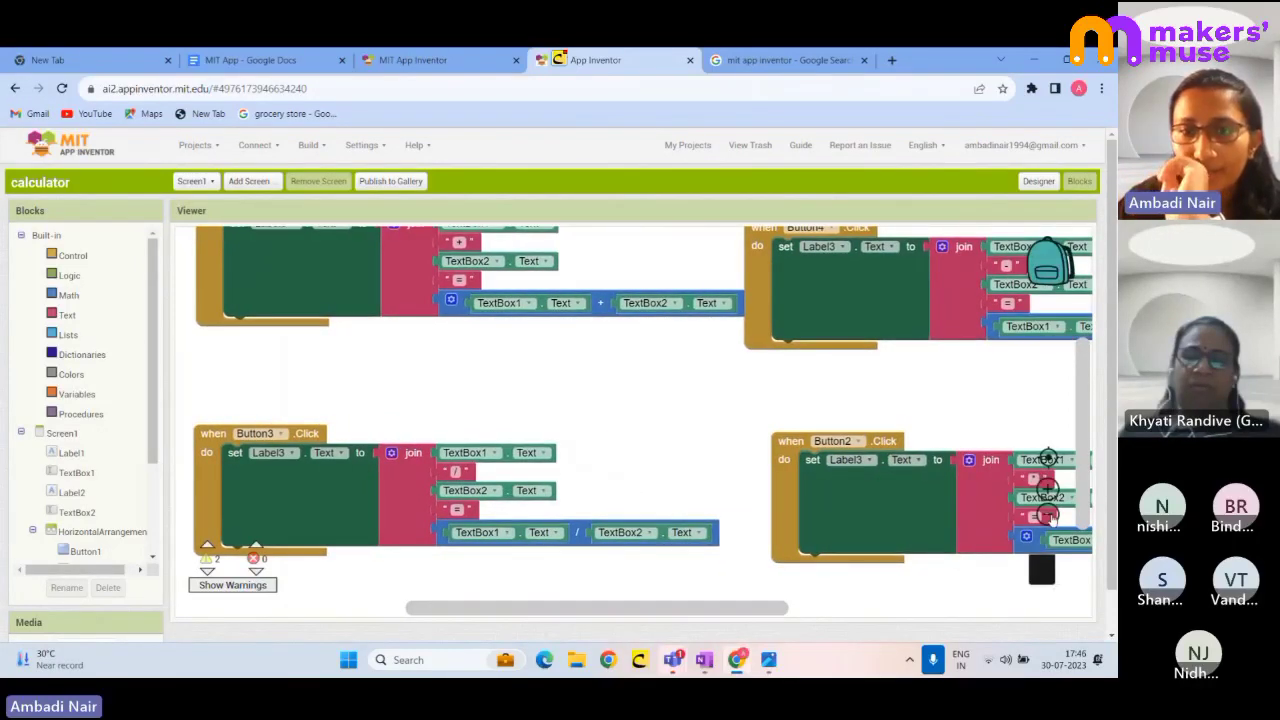
{"action": "left_click", "coordinate": [1047, 515]}
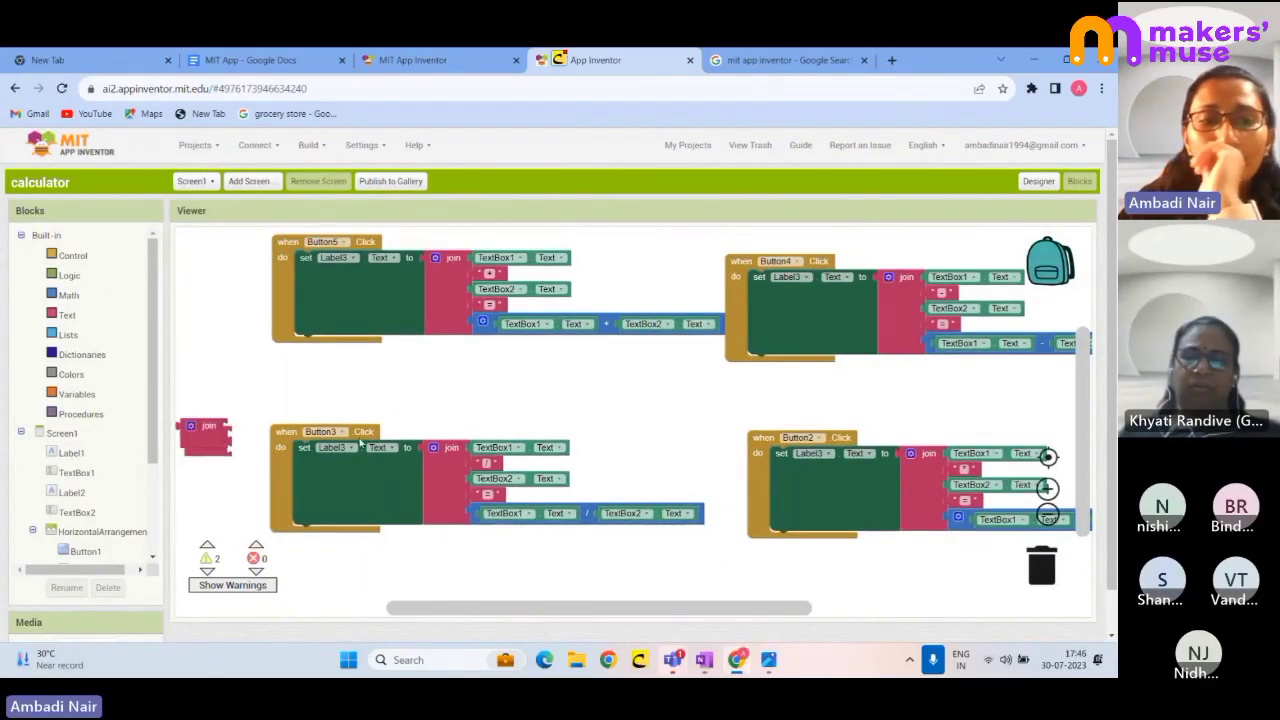
- Delete the remaining lone join block and nudge the Button5 click handler
{"action": "left_click_drag", "start_coordinate": [205, 433], "coordinate": [129, 485]}
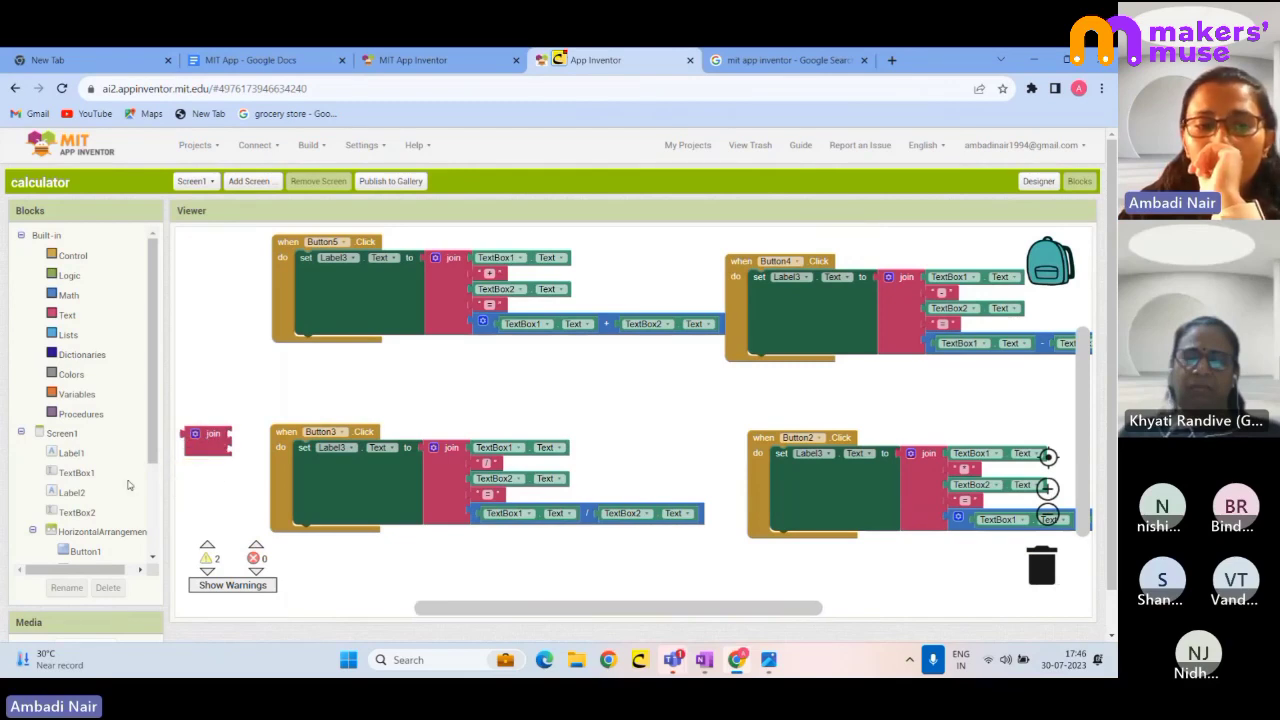
{"action": "right_click", "coordinate": [206, 445]}
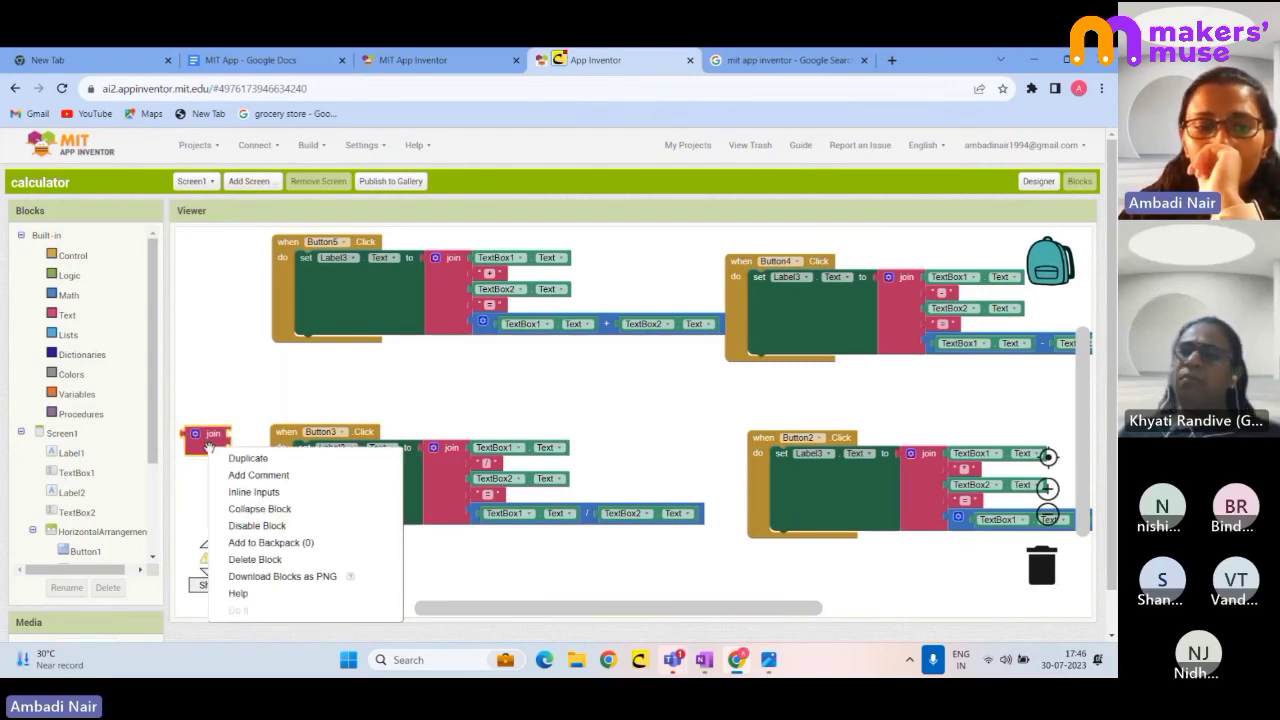
{"action": "left_click", "coordinate": [246, 557]}
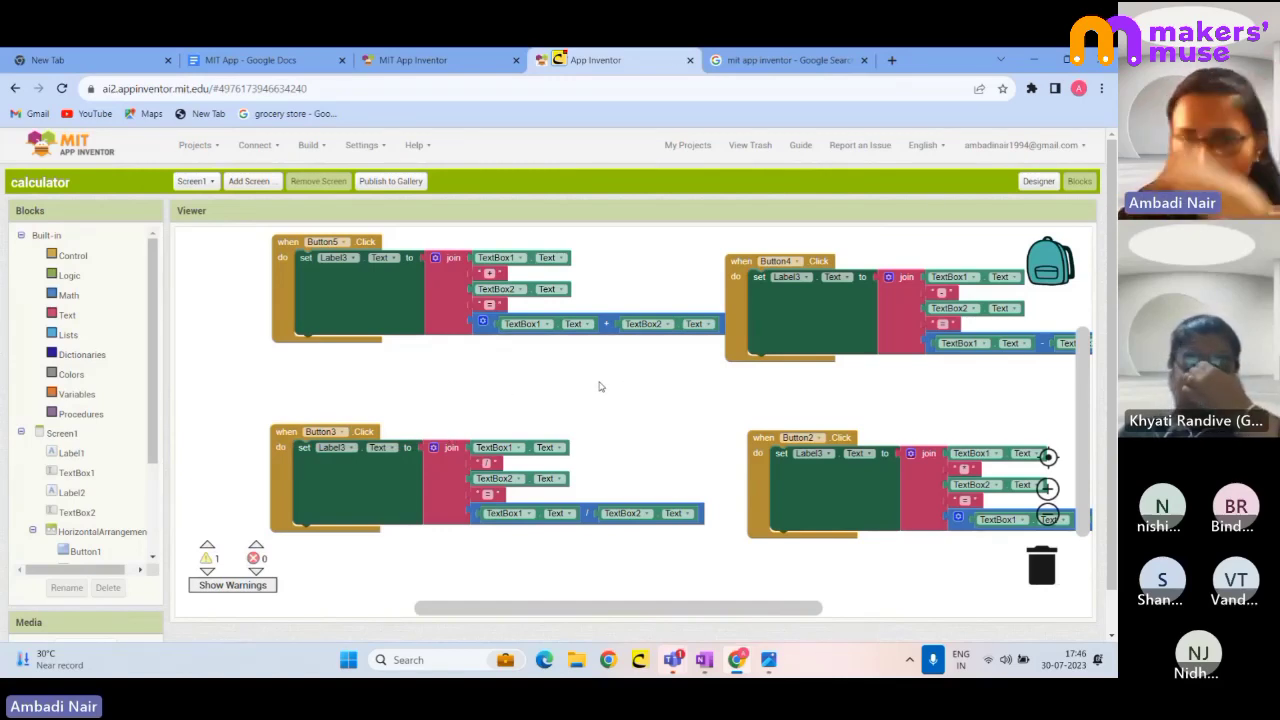
{"action": "left_click_drag", "start_coordinate": [289, 250], "coordinate": [279, 265]}
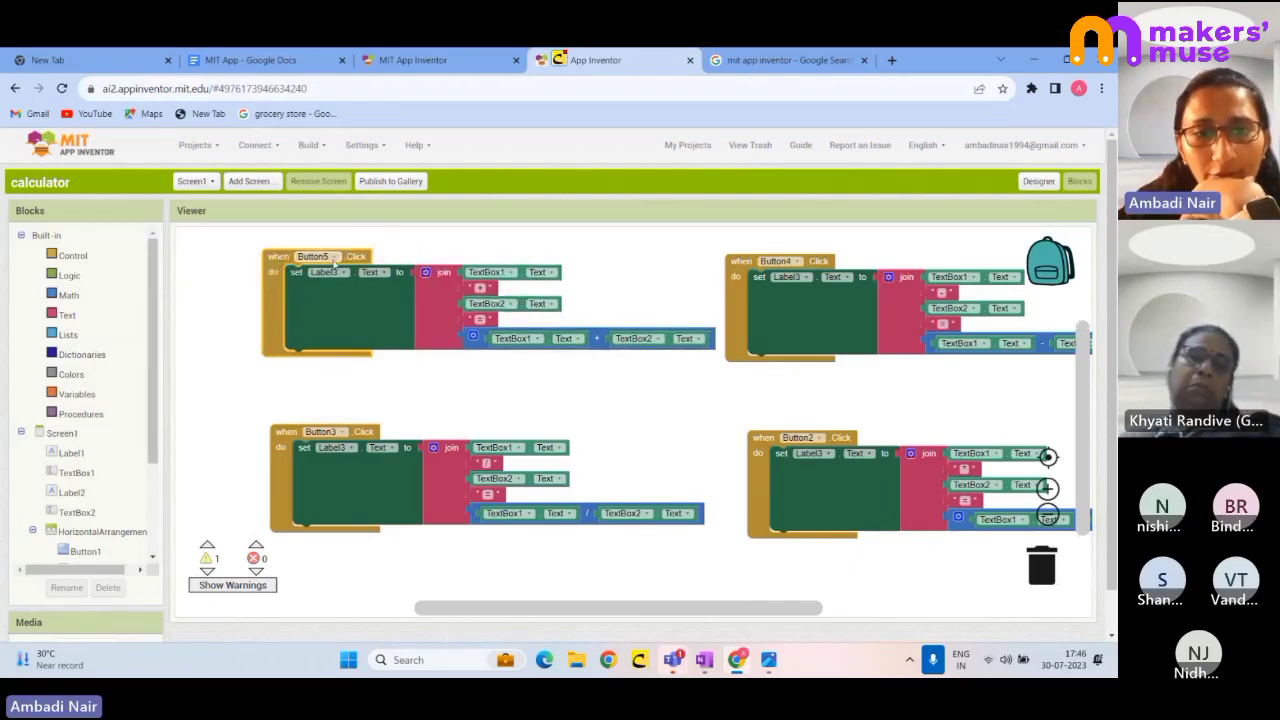
{"action": "left_click", "coordinate": [1038, 181]}
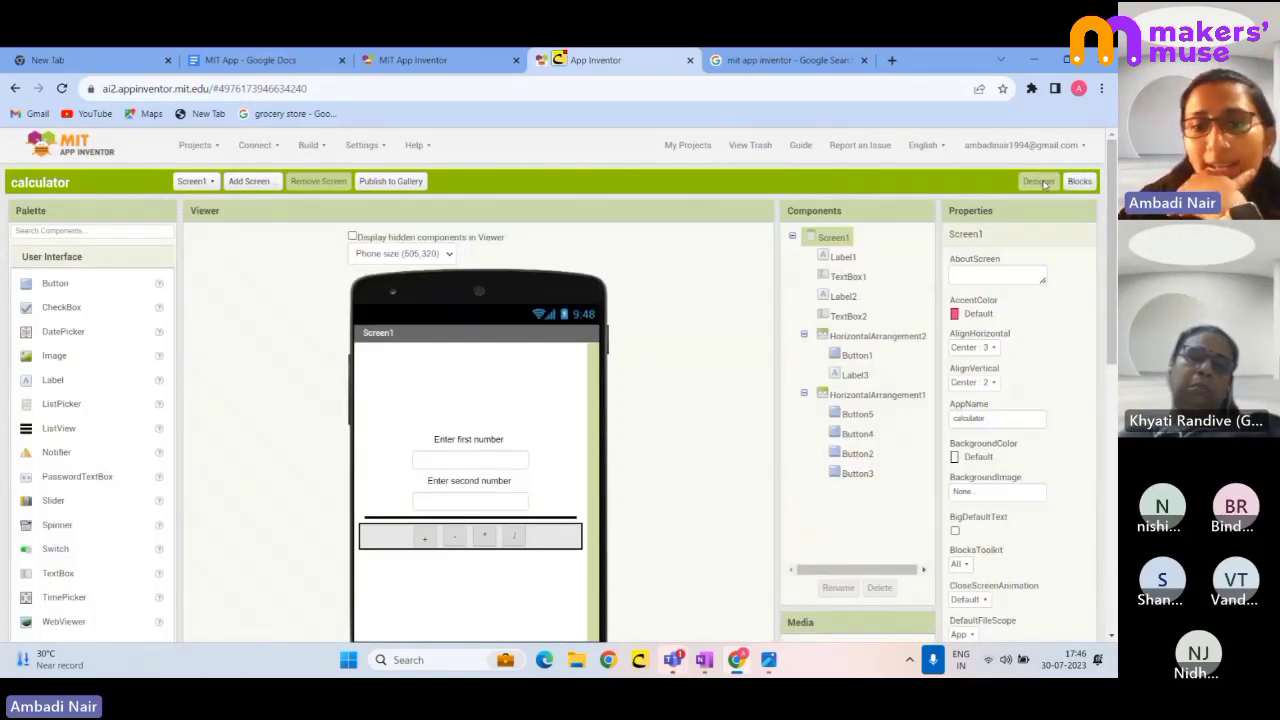
{"action": "left_click", "coordinate": [855, 414]}
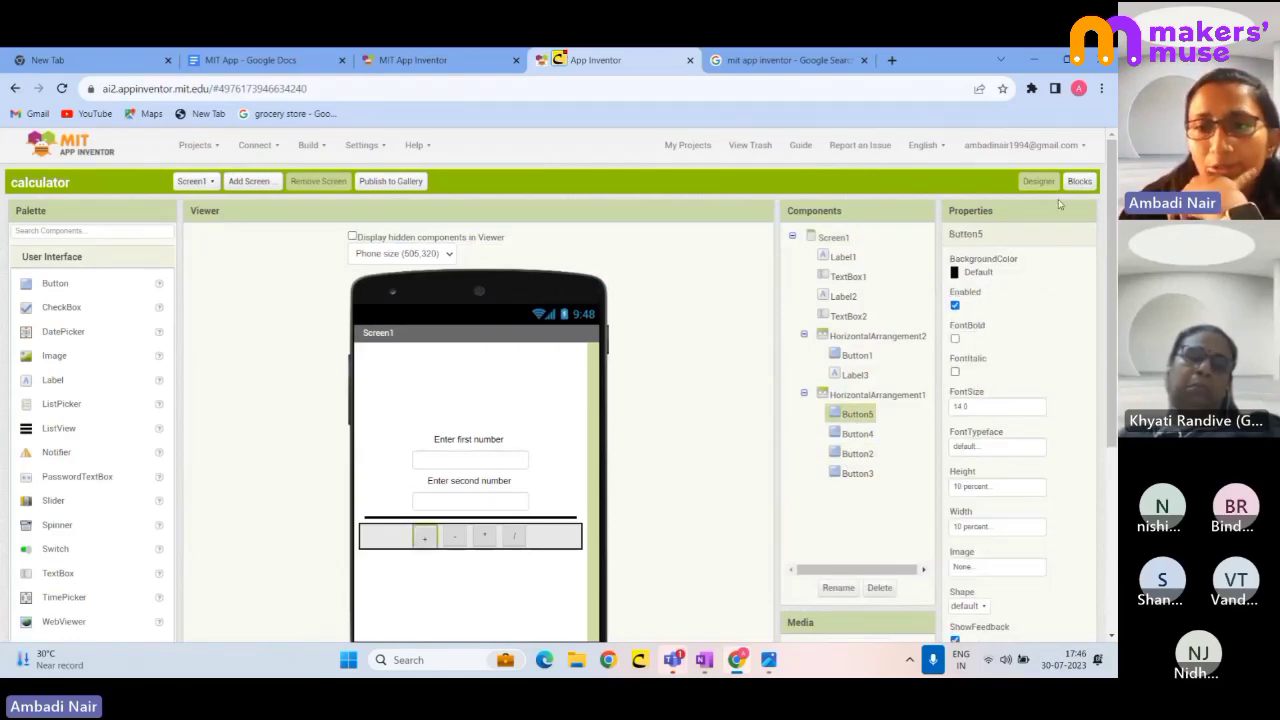
{"action": "left_click", "coordinate": [1078, 181]}
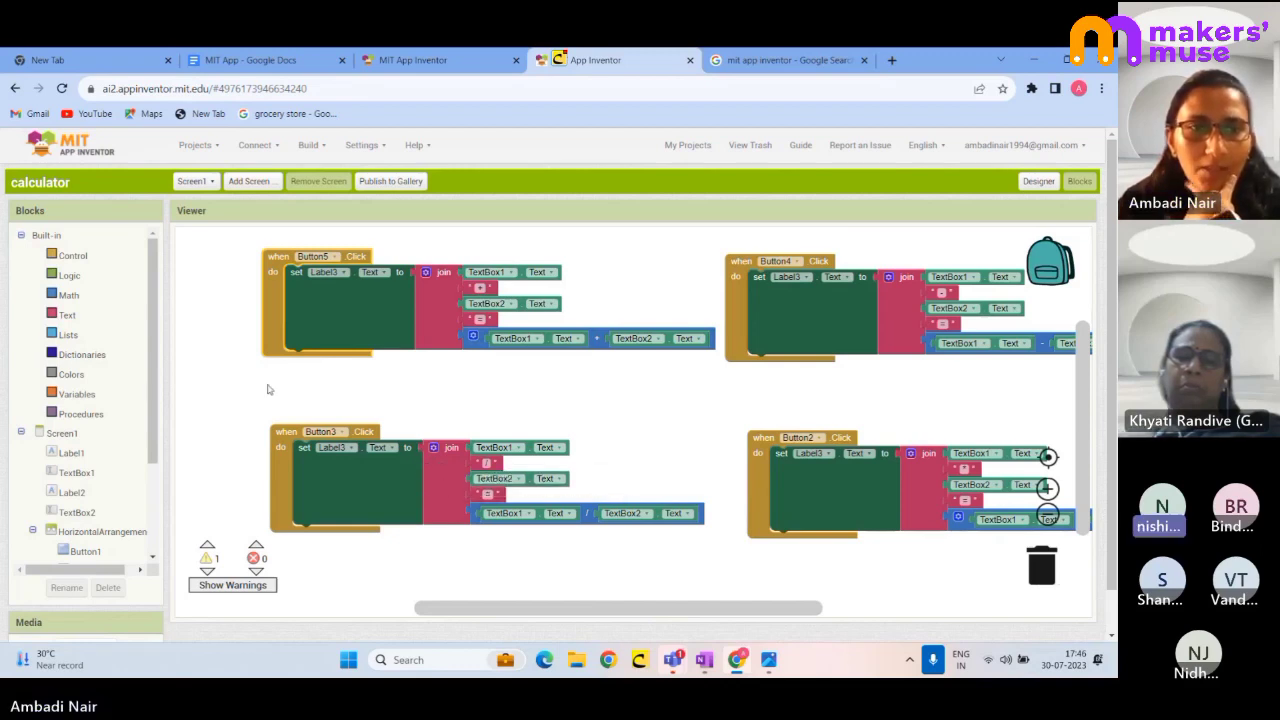
- Switch back to the Designer view of the calc project's screen
{"action": "left_click", "coordinate": [1037, 182]}
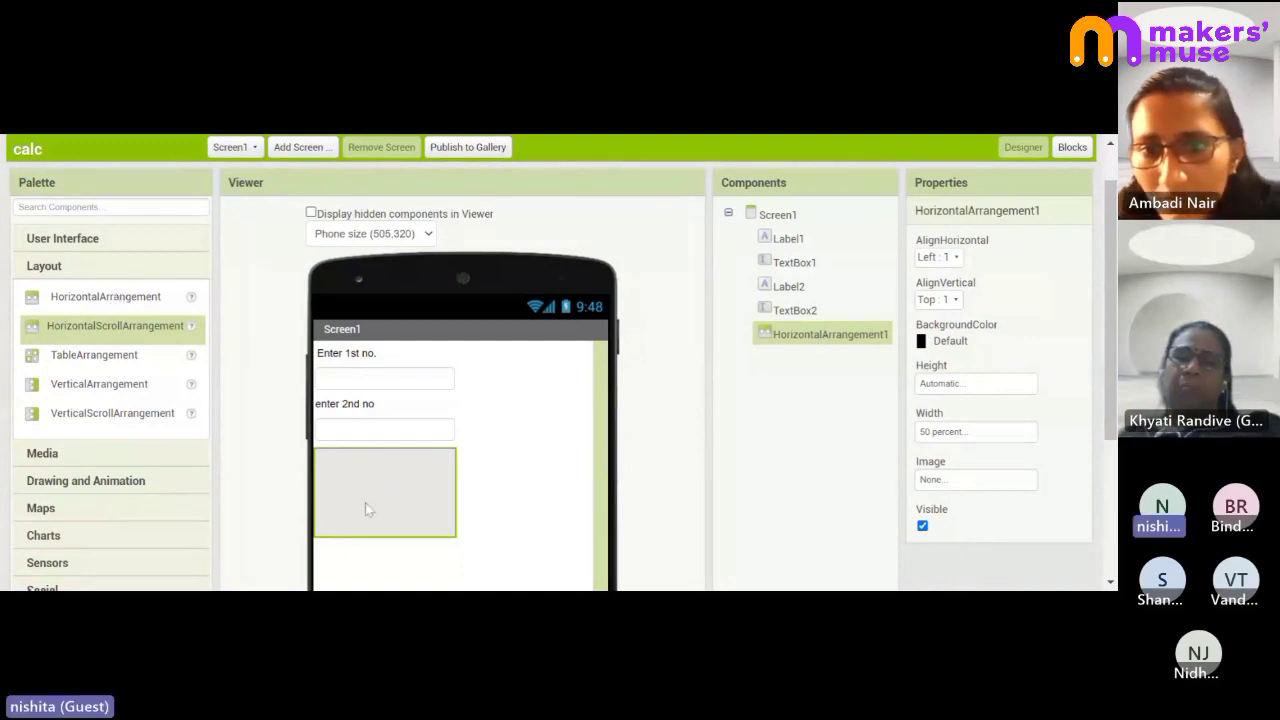
- Set HorizontalArrangement1's width to 100 pixels, try 100 percent, then settle on 500 pixels
{"action": "left_click", "coordinate": [932, 428]}
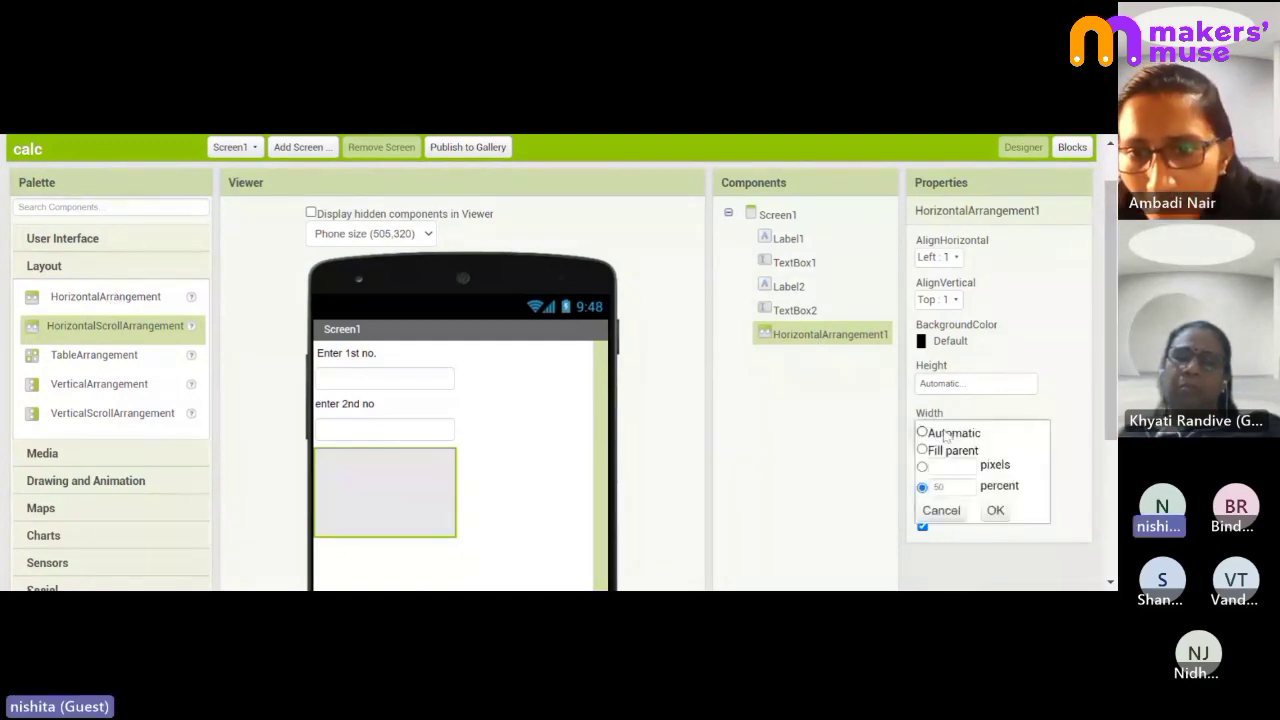
{"action": "left_click", "coordinate": [935, 466]}
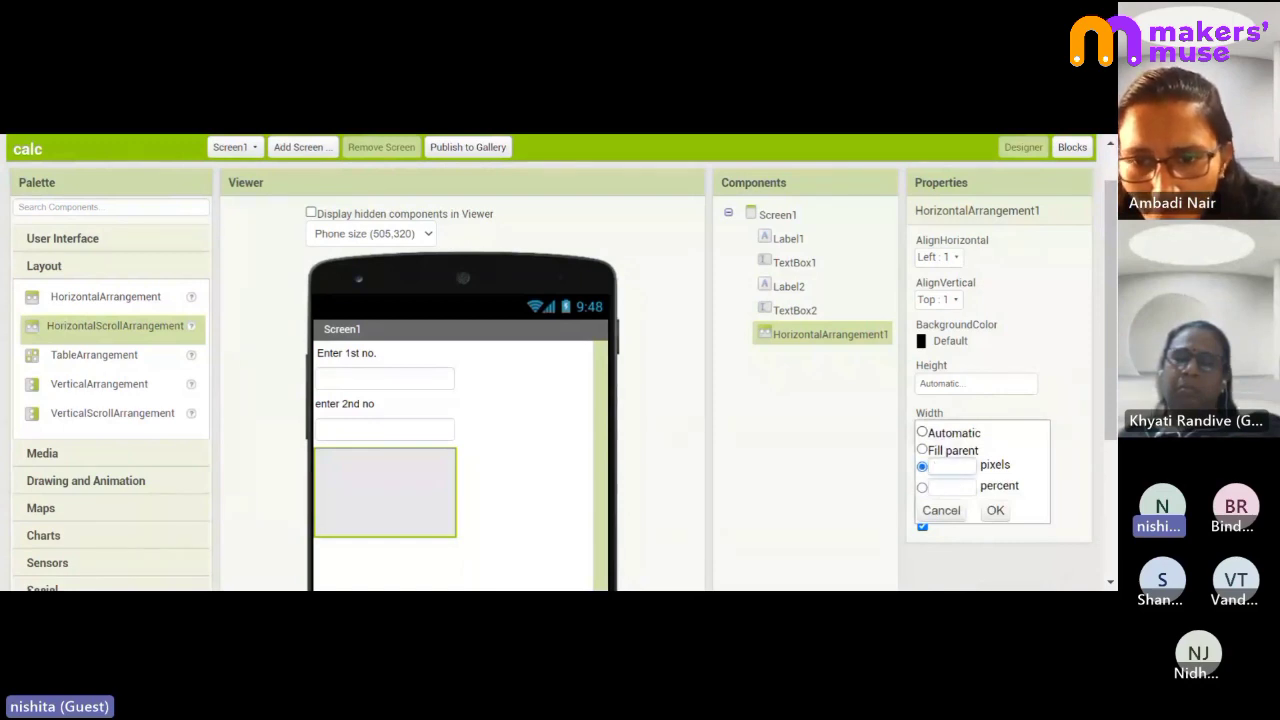
{"action": "type", "text": "100"}
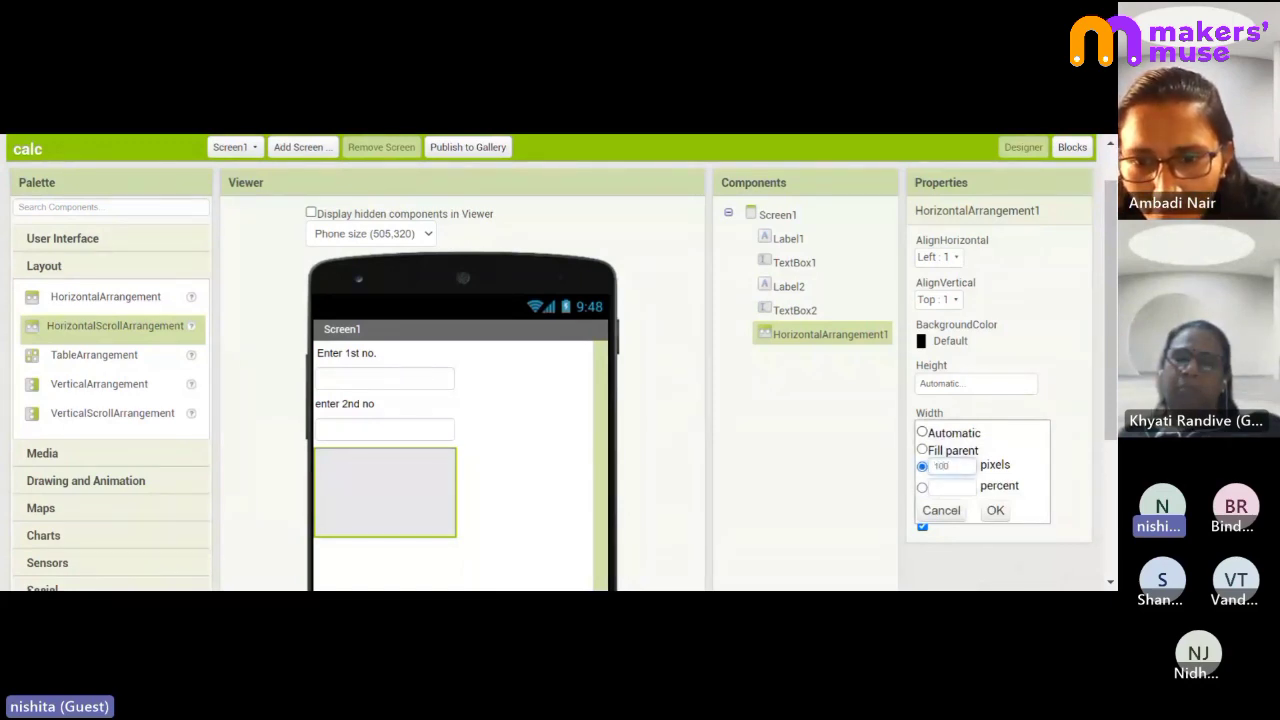
{"action": "left_click", "coordinate": [996, 511]}
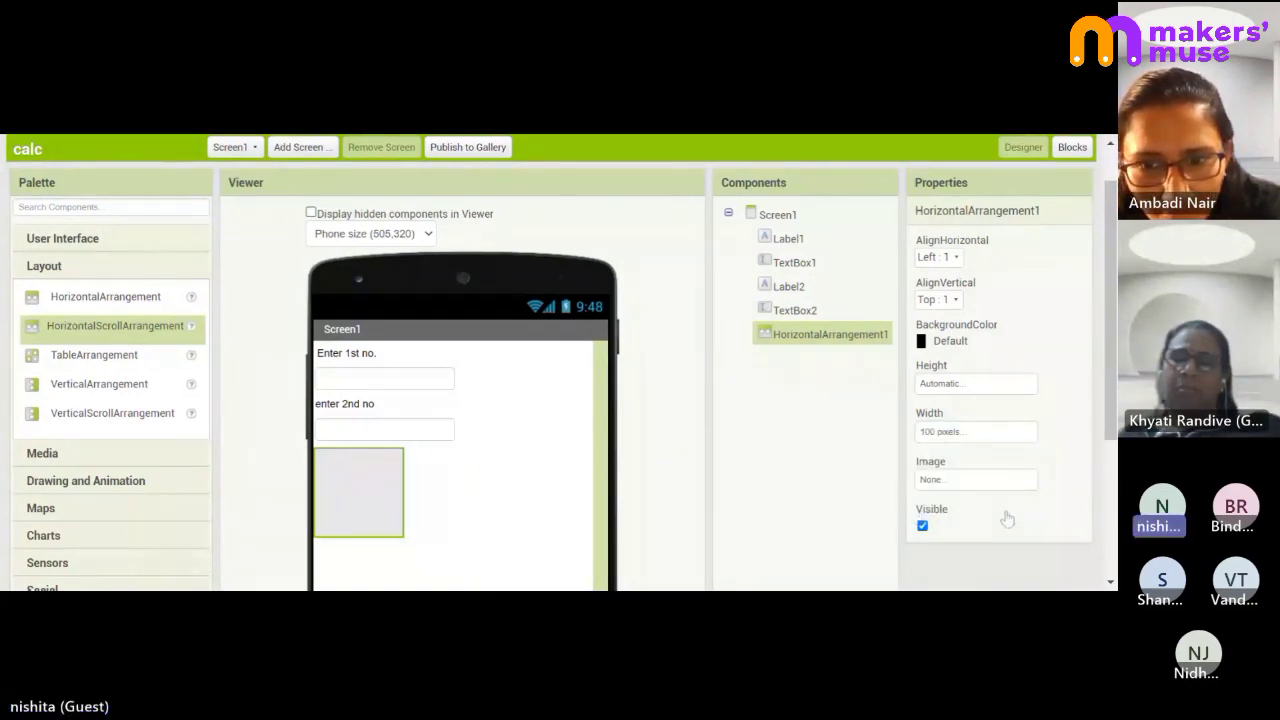
{"action": "left_click", "coordinate": [962, 438]}
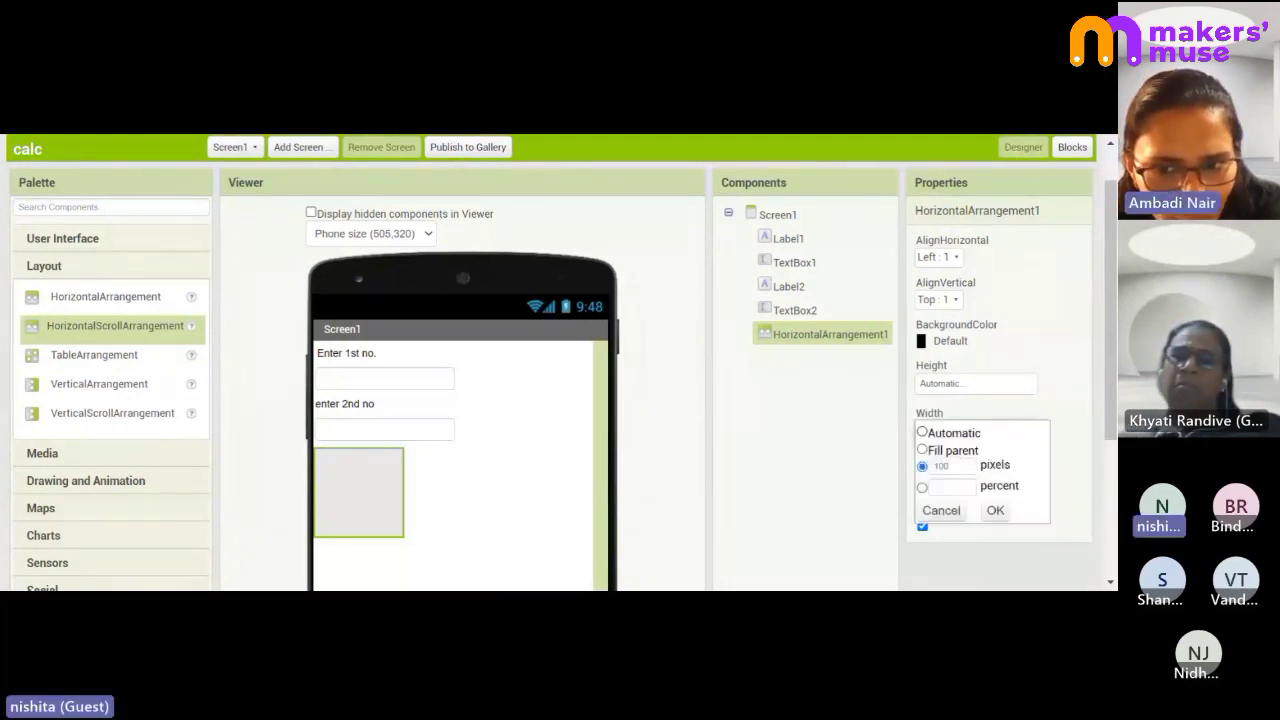
{"action": "left_click", "coordinate": [950, 487]}
{"action": "type", "text": "100"}
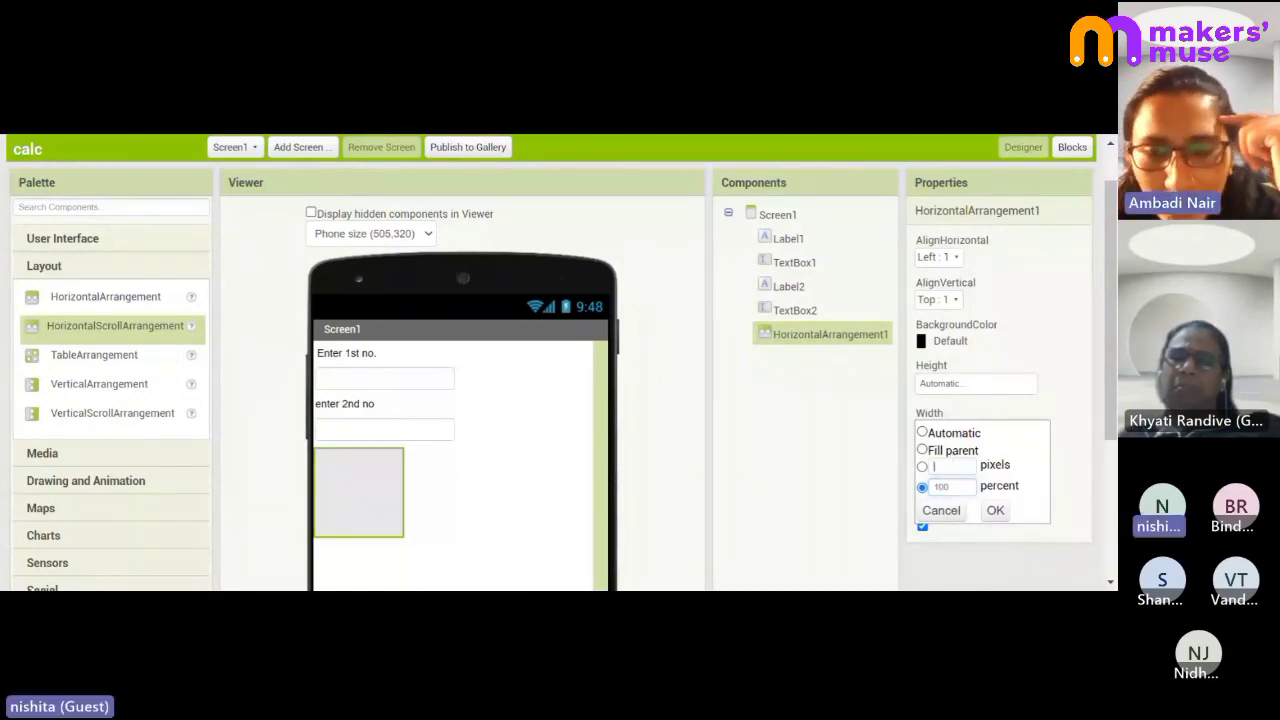
{"action": "left_click", "coordinate": [951, 466]}
{"action": "type", "text": "500"}
{"action": "left_click", "coordinate": [999, 511]}
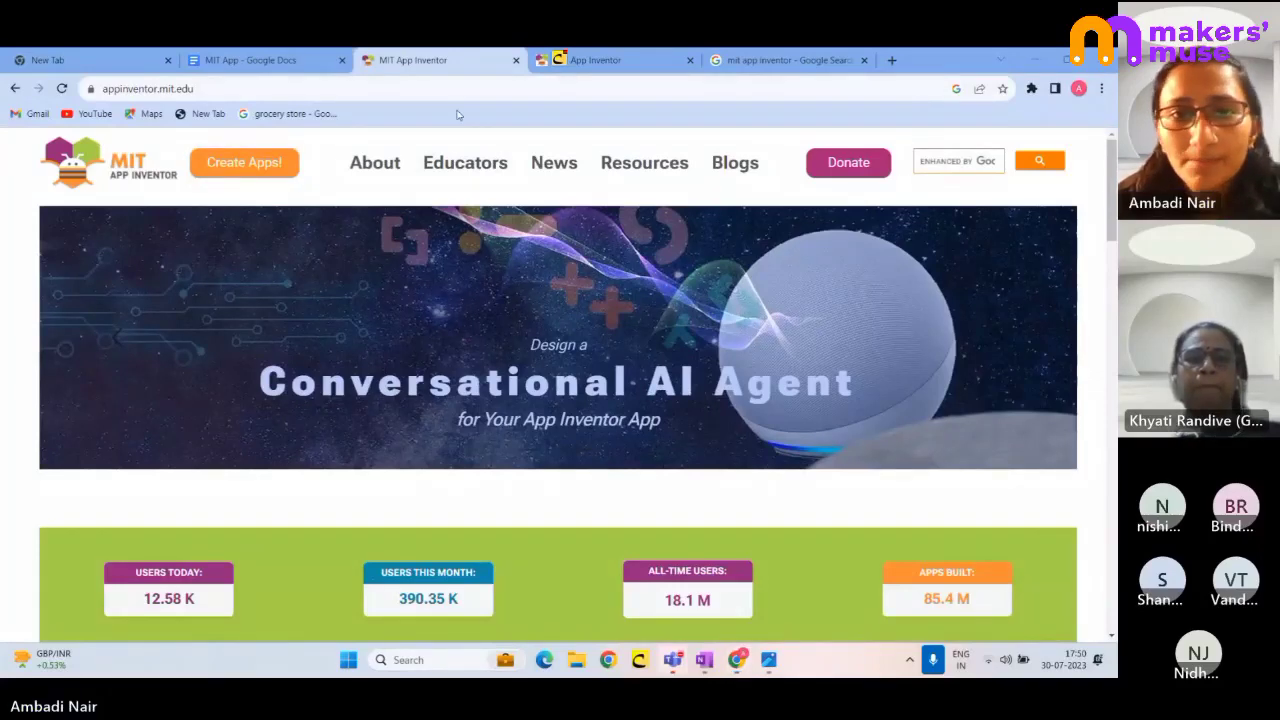
- Return to the browser tab showing the calculator project
{"action": "left_click", "coordinate": [595, 60]}
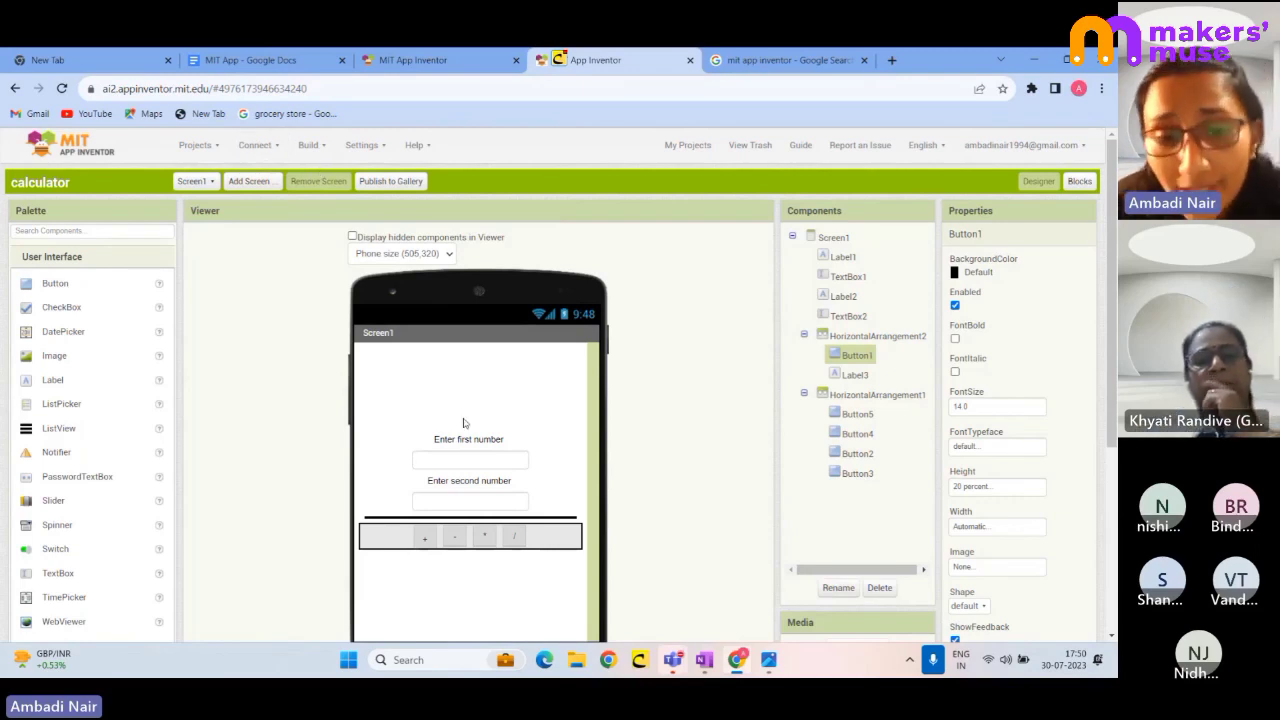
- Choose Connect > AI Companion to show the QR code and connection code
{"action": "left_click", "coordinate": [265, 145]}
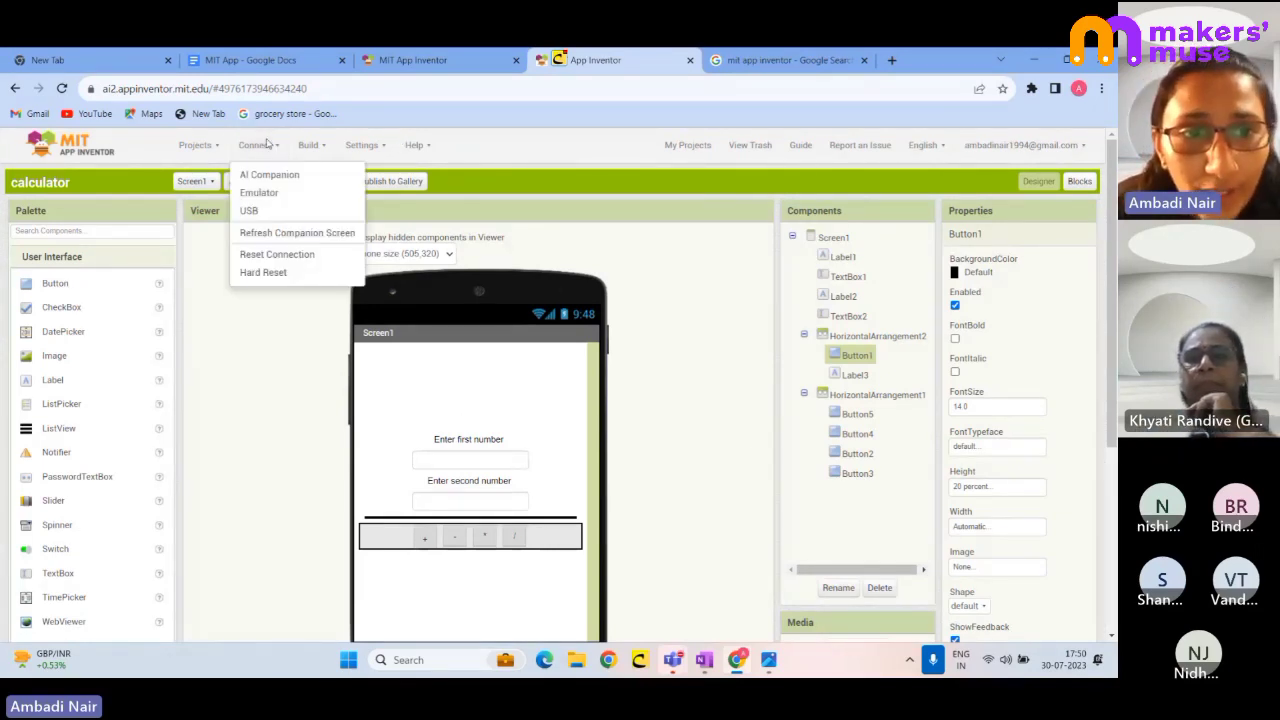
{"action": "left_click", "coordinate": [285, 176]}
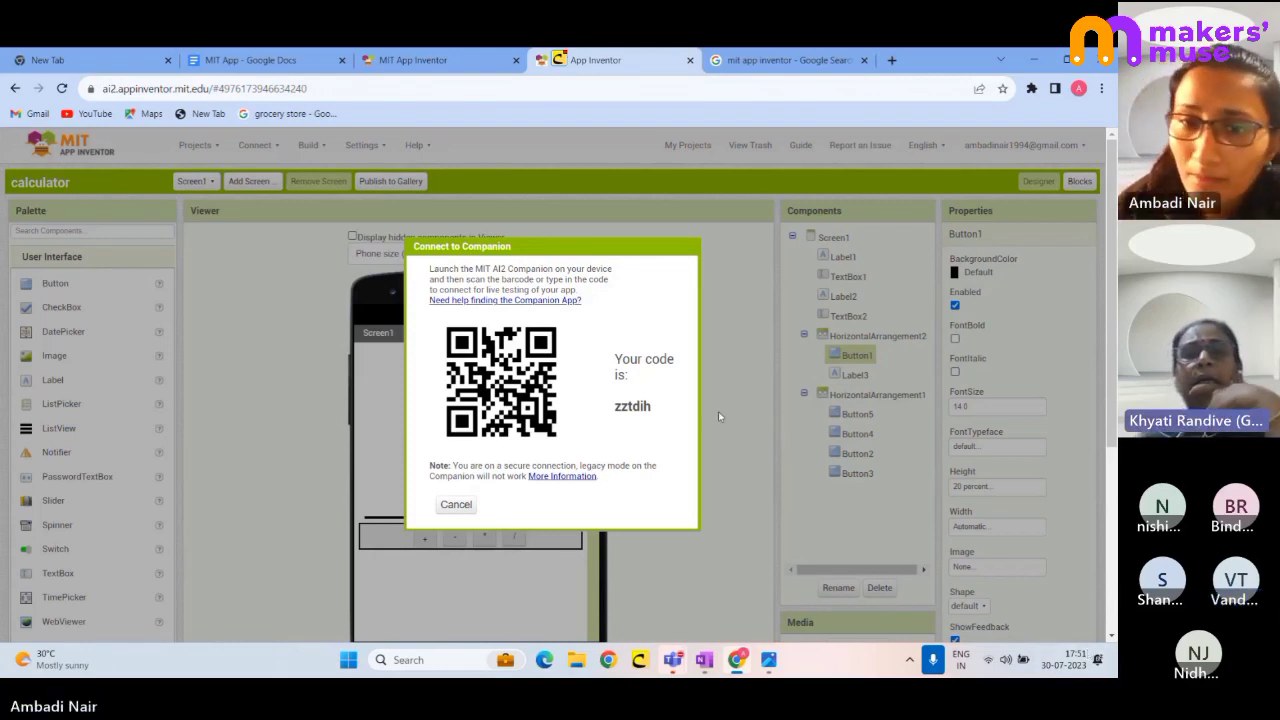
- Cancel the Connect to Companion dialog
{"action": "left_click", "coordinate": [455, 504]}
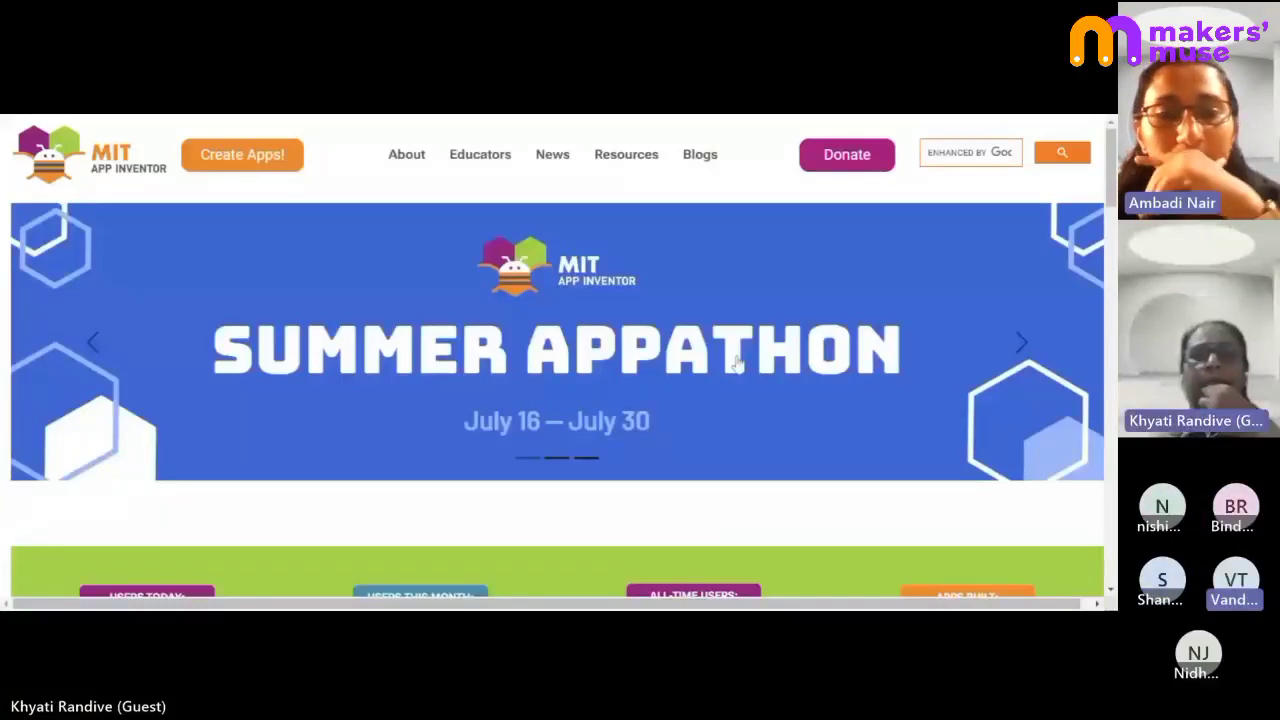
- Scroll down the App Inventor home page and back up to the top
{"action": "scroll", "coordinate": [733, 263], "scroll_direction": "down", "scroll_amount": 5}
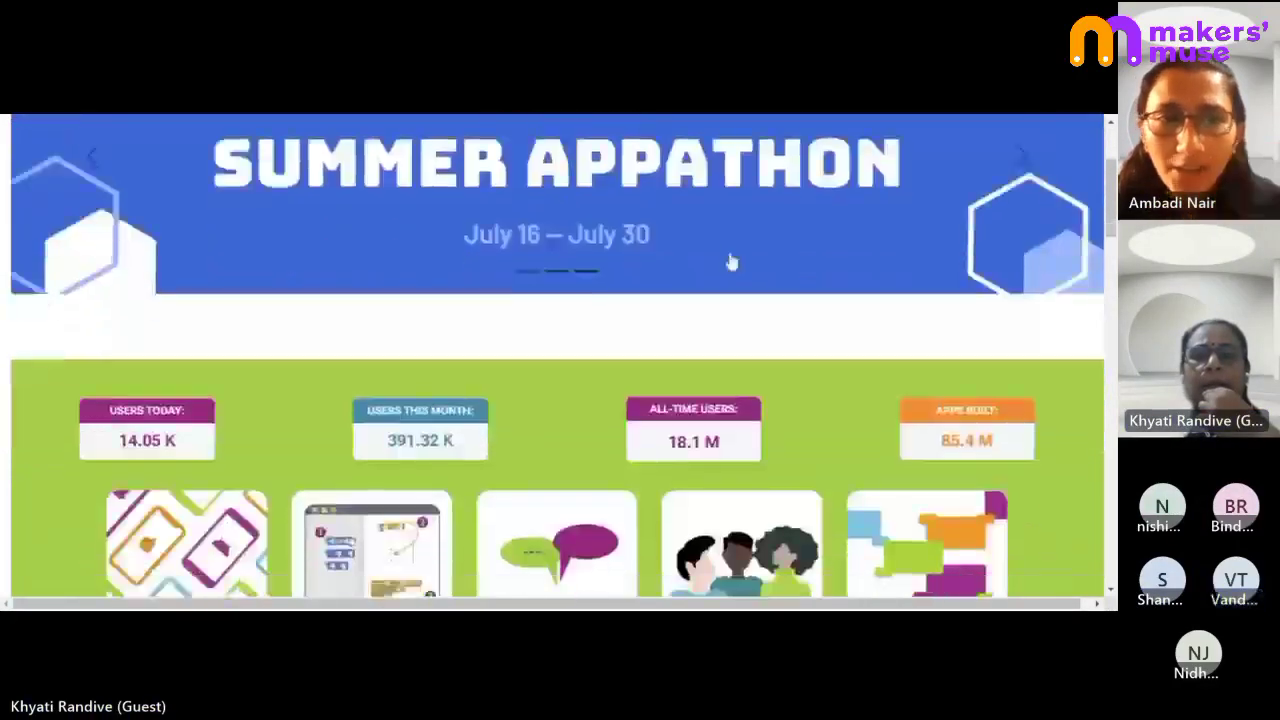
{"action": "scroll", "coordinate": [733, 262], "scroll_direction": "down", "scroll_amount": 3}
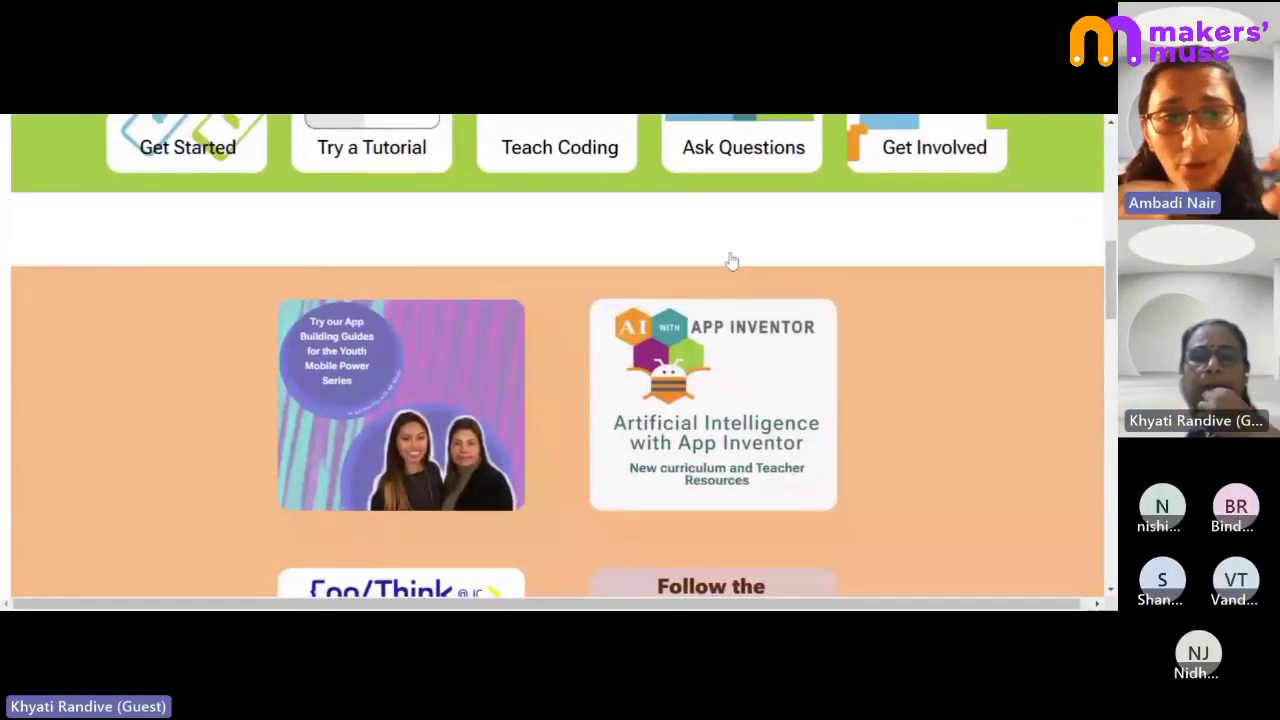
{"action": "scroll", "coordinate": [732, 262], "scroll_direction": "up", "scroll_amount": 3}
{"action": "scroll", "coordinate": [731, 261], "scroll_direction": "up", "scroll_amount": 5}
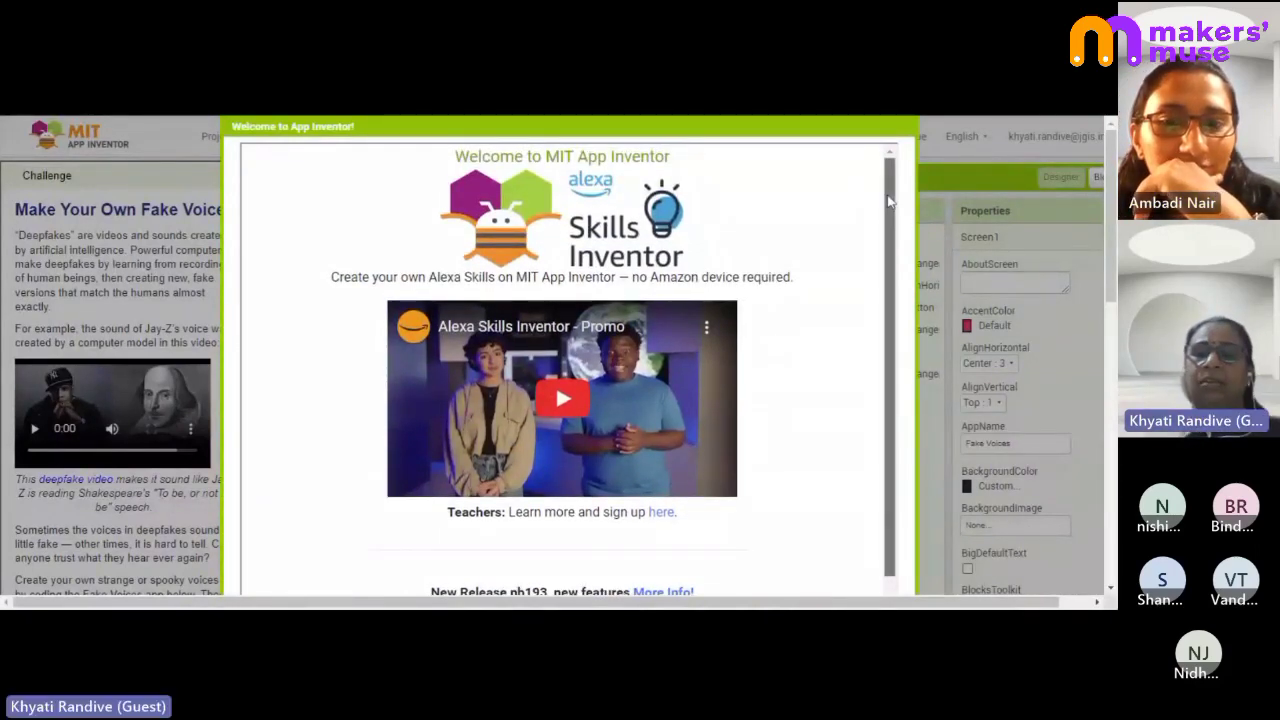
- Read the FakeVoices_Starter Welcome dialog, dismiss it with Continue, and return to the designer's top
{"action": "scroll", "coordinate": [893, 246], "scroll_direction": "down", "scroll_amount": 1}
{"action": "scroll", "coordinate": [893, 246], "scroll_direction": "down", "scroll_amount": 1}
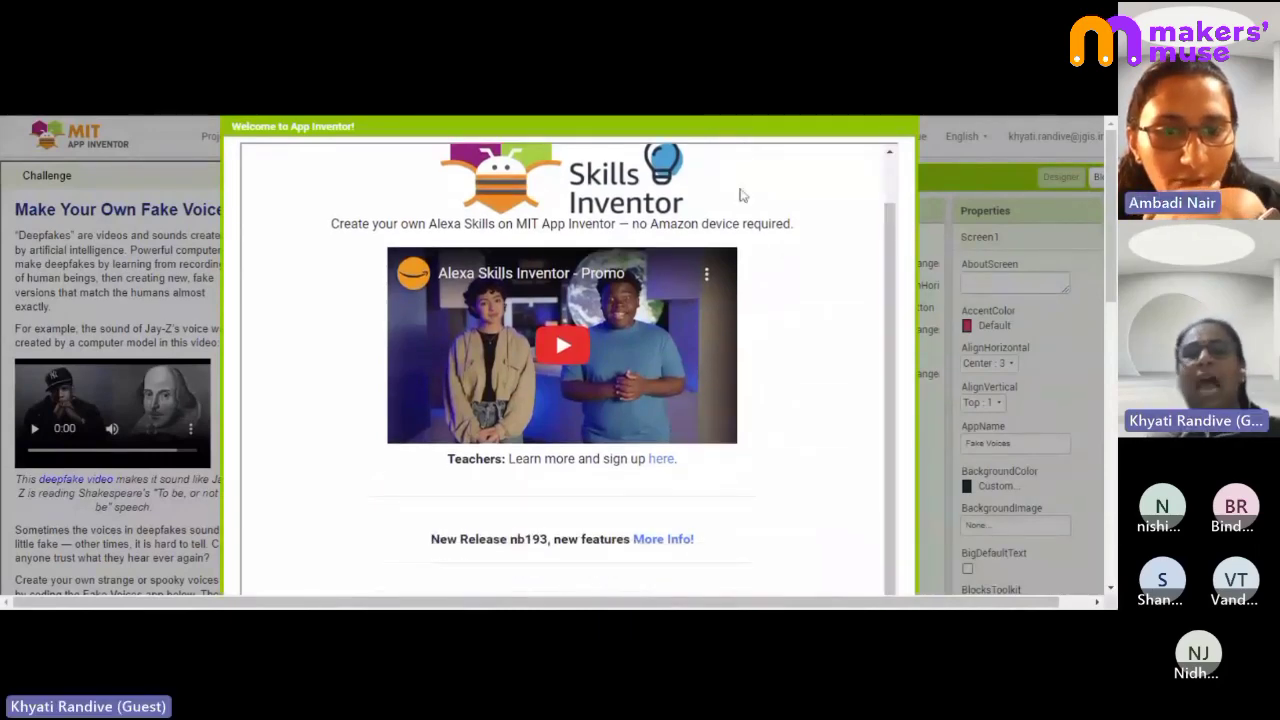
{"action": "scroll", "coordinate": [708, 358], "scroll_direction": "down", "scroll_amount": 8}
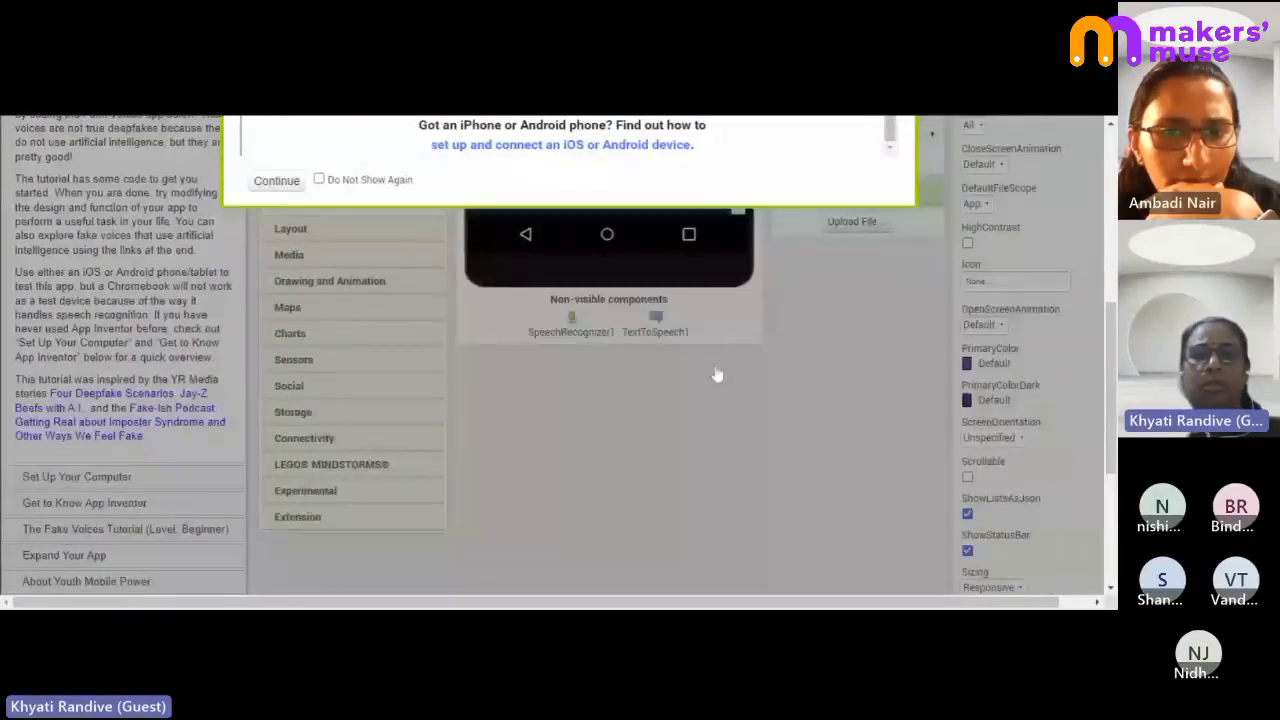
{"action": "scroll", "coordinate": [716, 374], "scroll_direction": "up", "scroll_amount": 1}
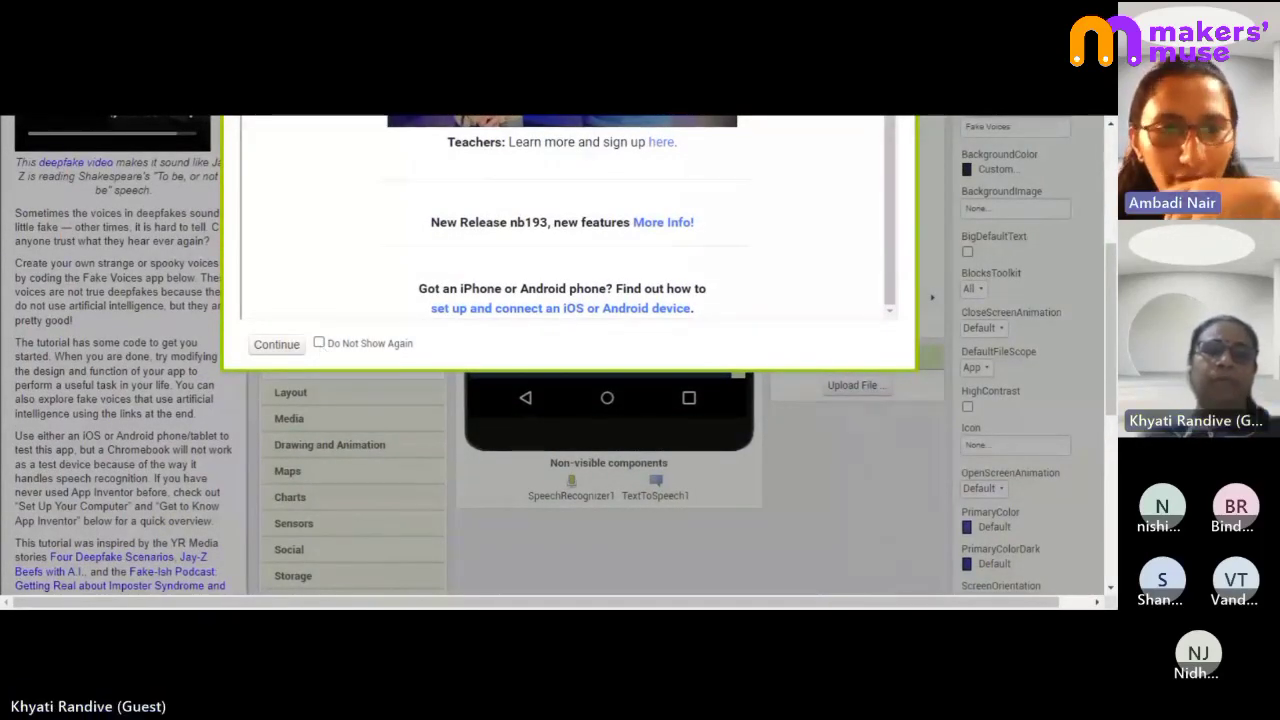
{"action": "left_click", "coordinate": [270, 344]}
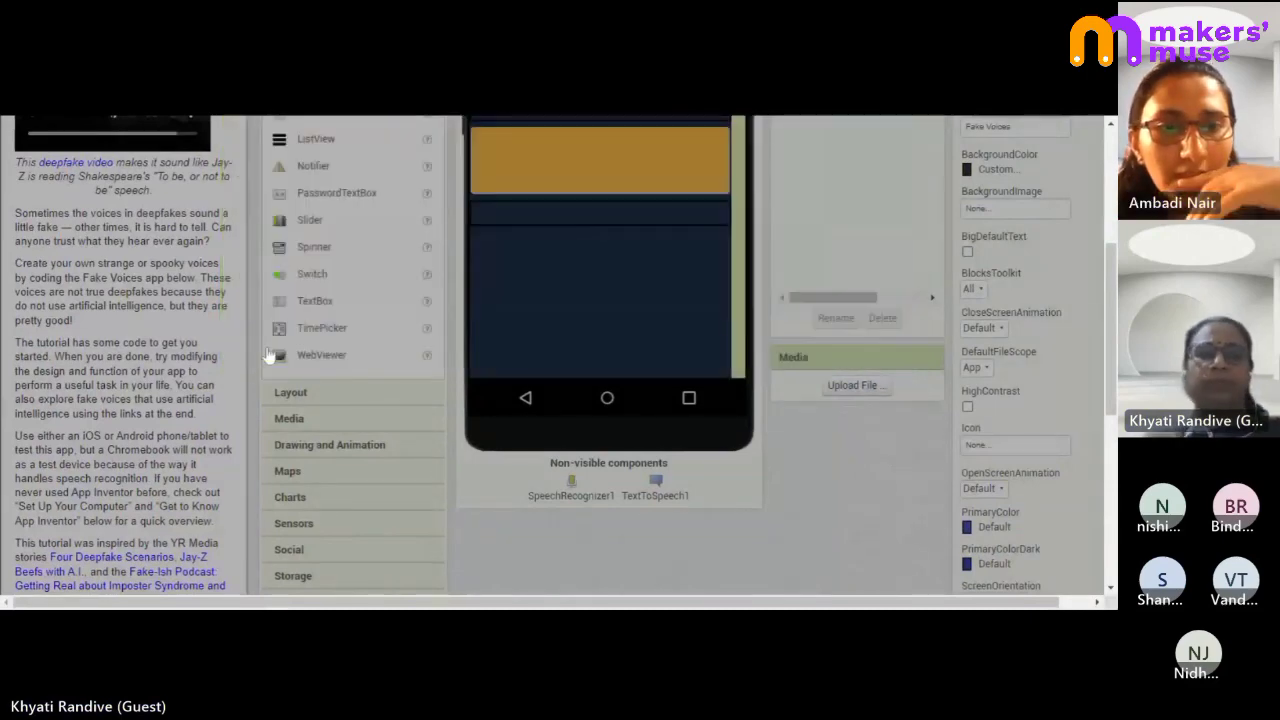
{"action": "scroll", "coordinate": [783, 440], "scroll_direction": "up", "scroll_amount": 3}
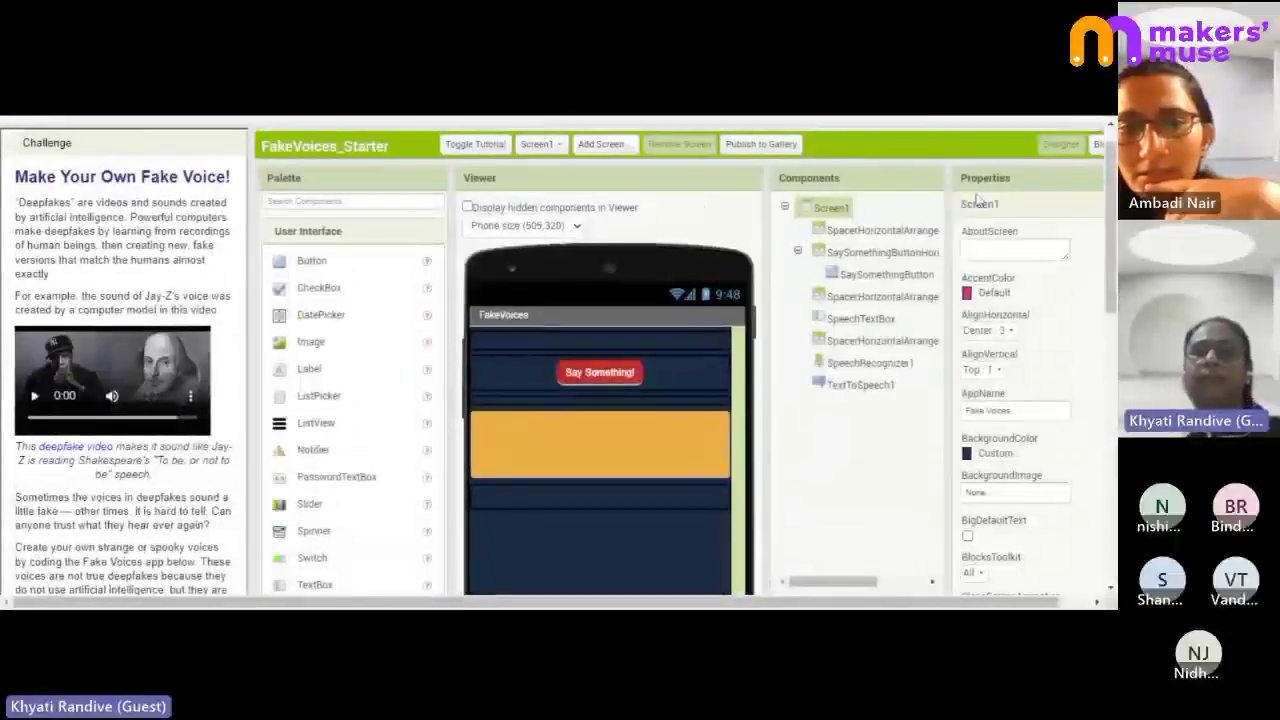
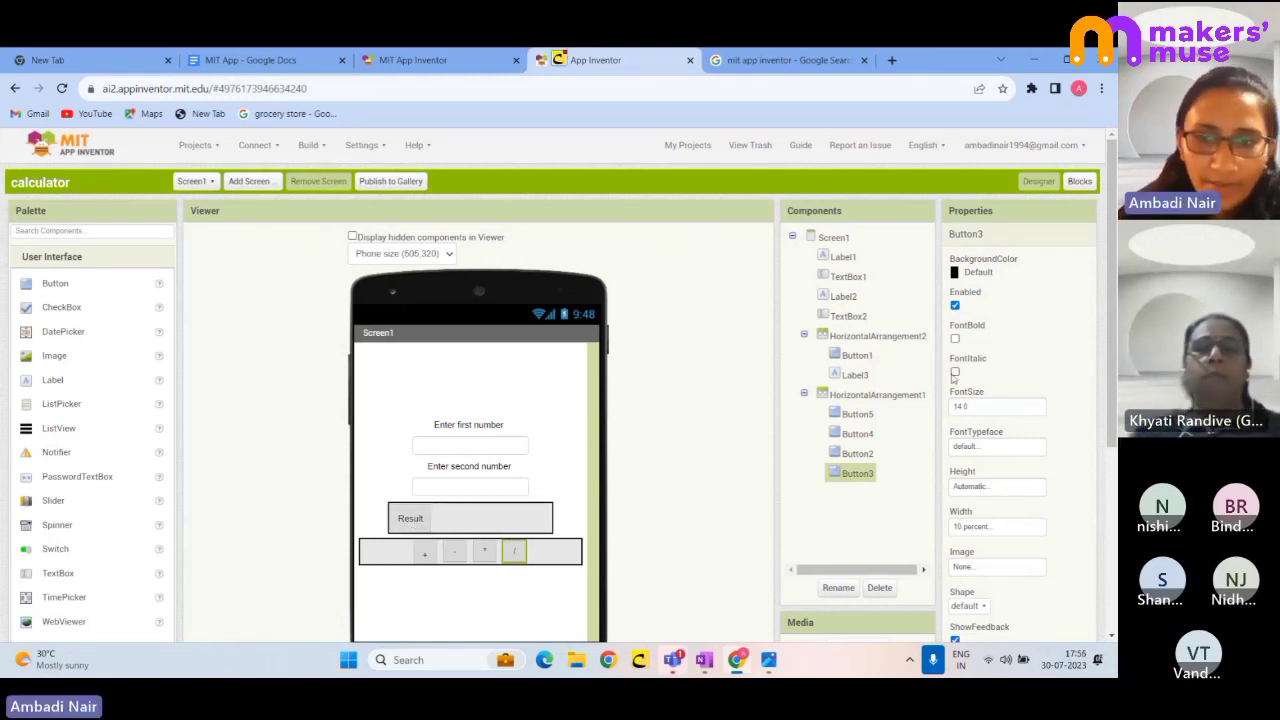
- Select the Result component in the calc Designer to inspect its properties
{"action": "left_click", "coordinate": [856, 360]}
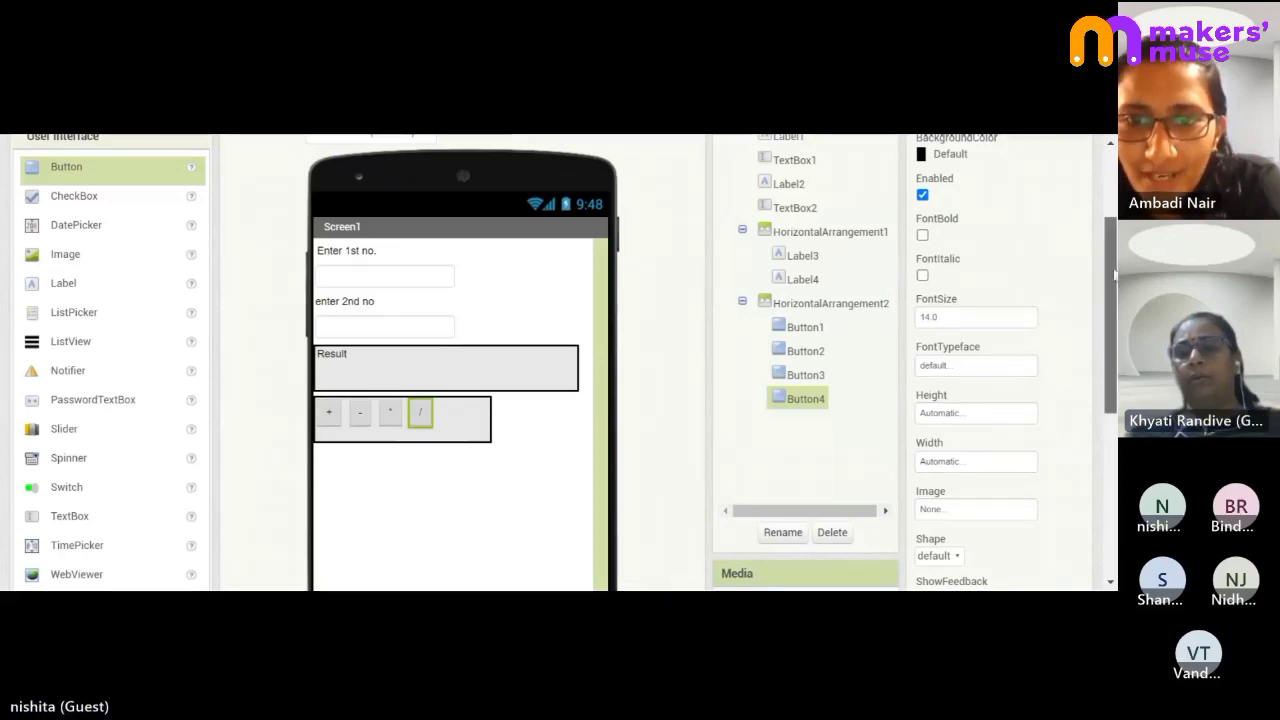
- Select the 'Enter 1st no.' label and open its TextAlignment choices
{"action": "scroll", "coordinate": [1100, 192], "scroll_direction": "up", "scroll_amount": 3}
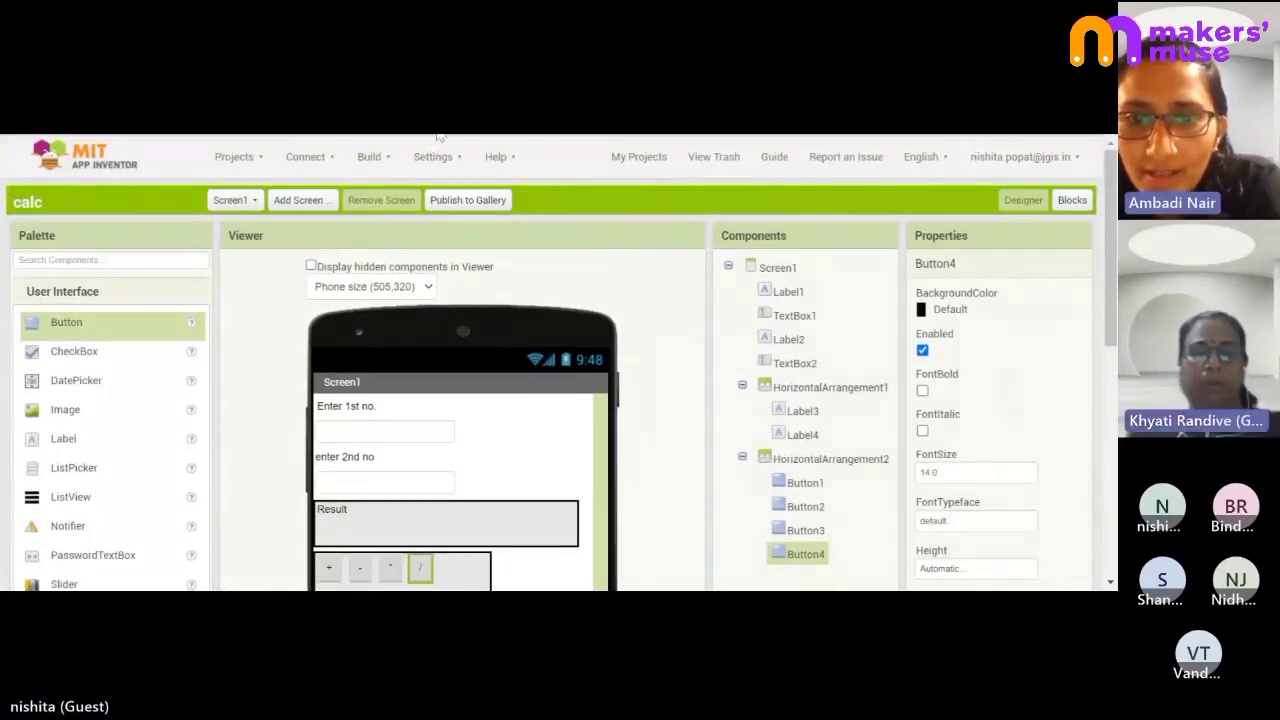
{"action": "left_click", "coordinate": [786, 291]}
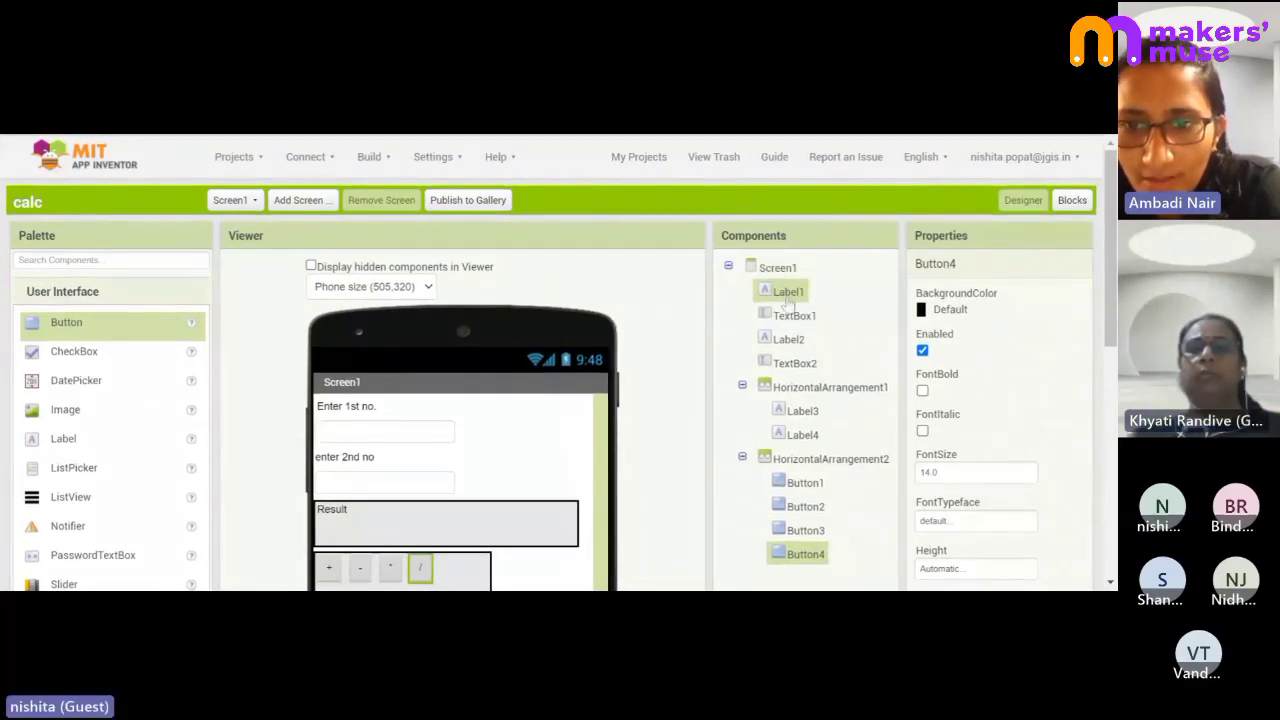
{"action": "left_click_drag", "start_coordinate": [1111, 287], "coordinate": [1106, 410]}
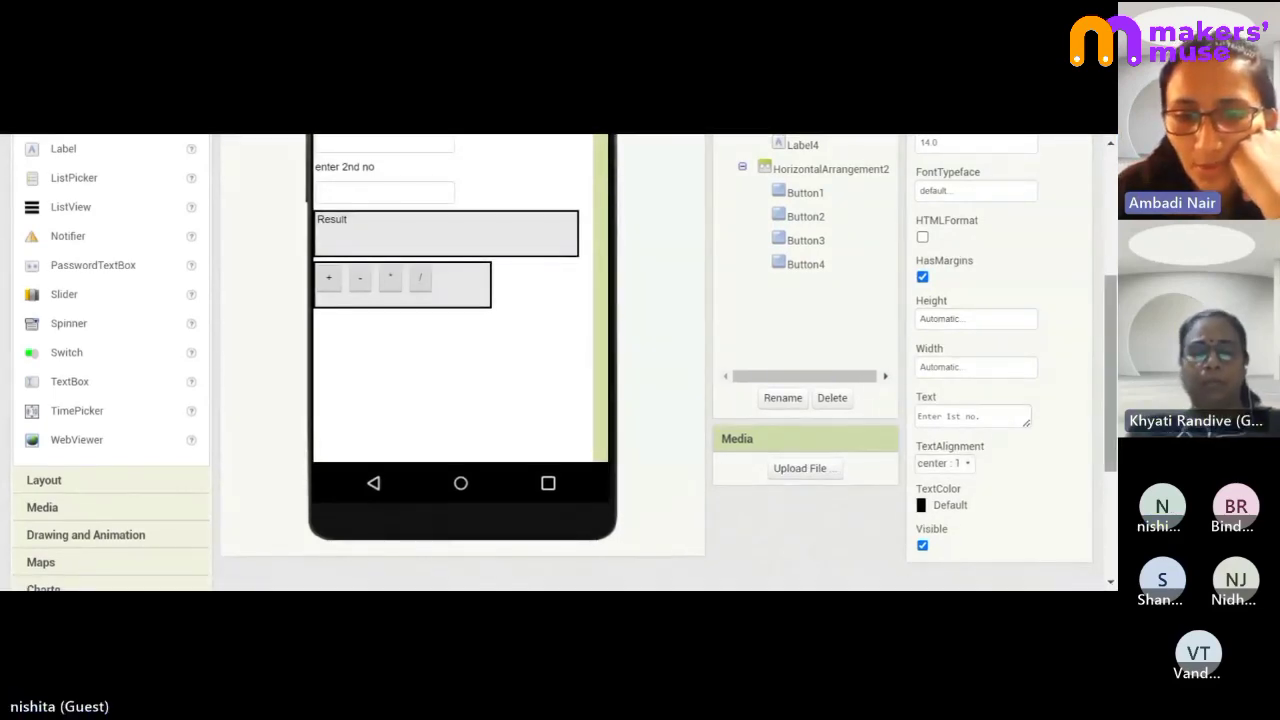
{"action": "left_click", "coordinate": [965, 464]}
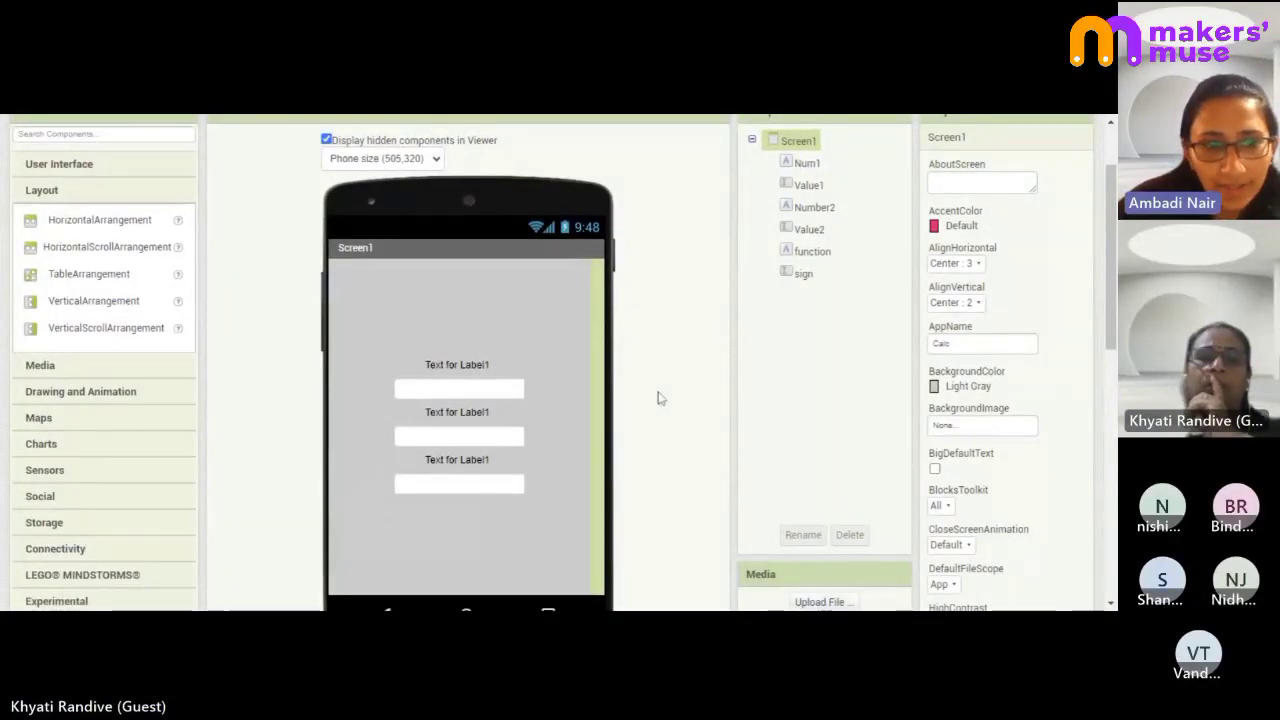
{"action": "scroll", "coordinate": [660, 398], "scroll_direction": "down", "scroll_amount": 1}
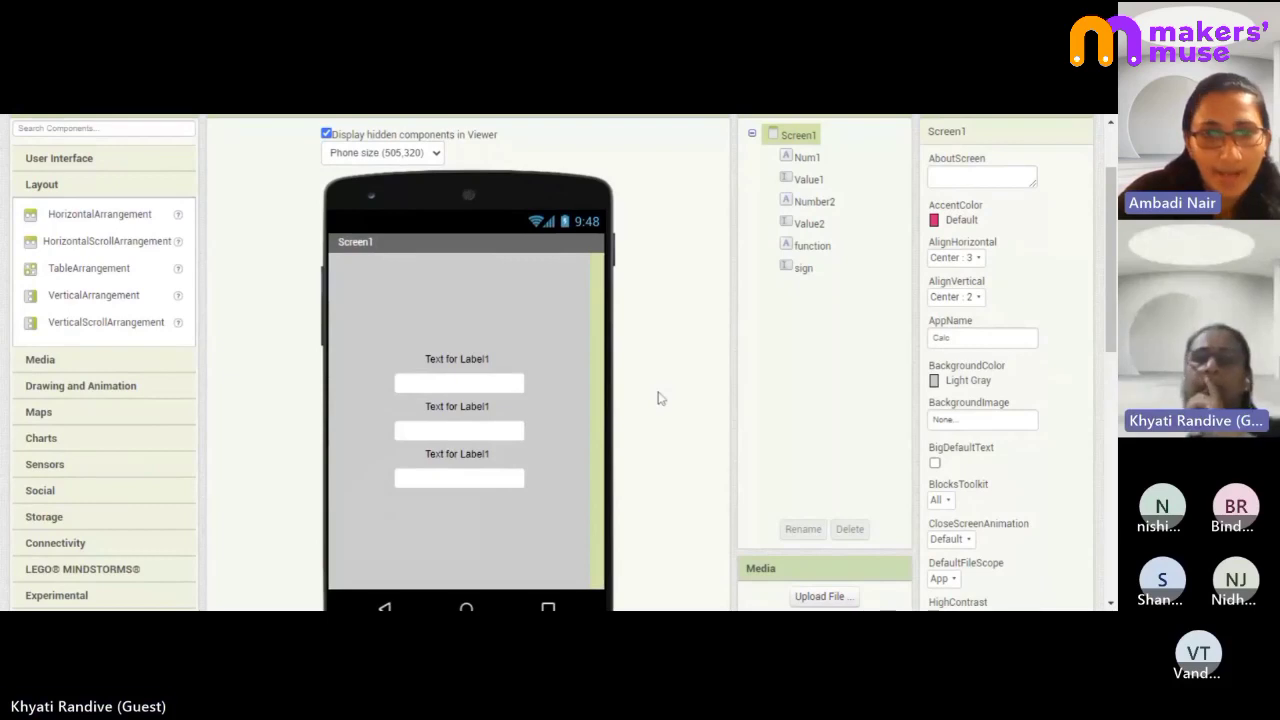
{"action": "scroll", "coordinate": [658, 398], "scroll_direction": "up", "scroll_amount": 2}
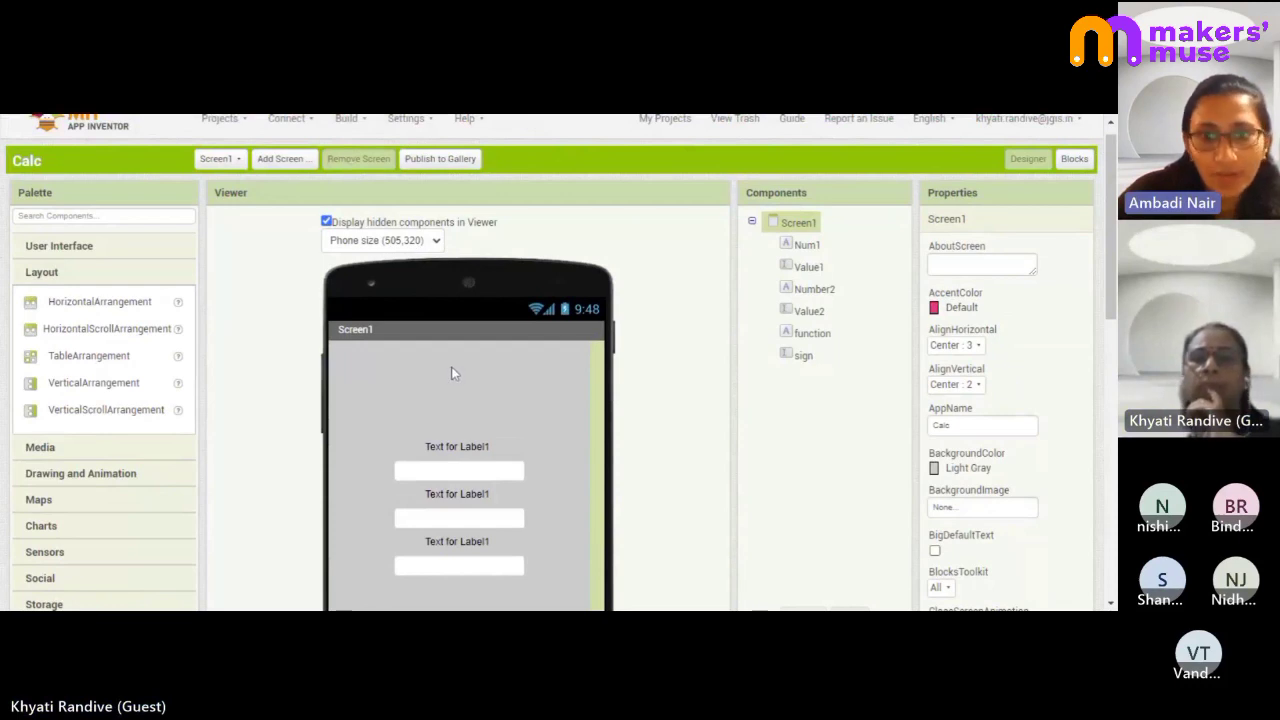
{"action": "scroll", "coordinate": [452, 373], "scroll_direction": "down", "scroll_amount": 1}
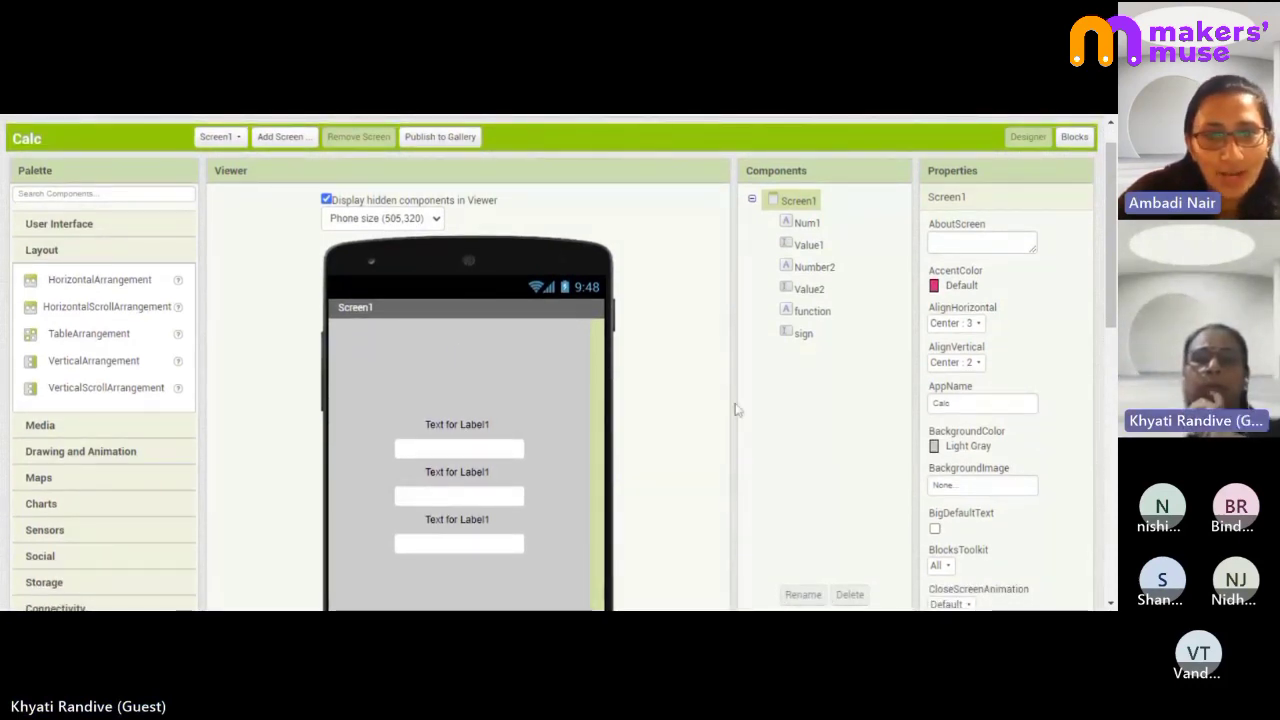
{"action": "scroll", "coordinate": [660, 430], "scroll_direction": "down", "scroll_amount": 2}
{"action": "scroll", "coordinate": [660, 430], "scroll_direction": "down", "scroll_amount": 1}
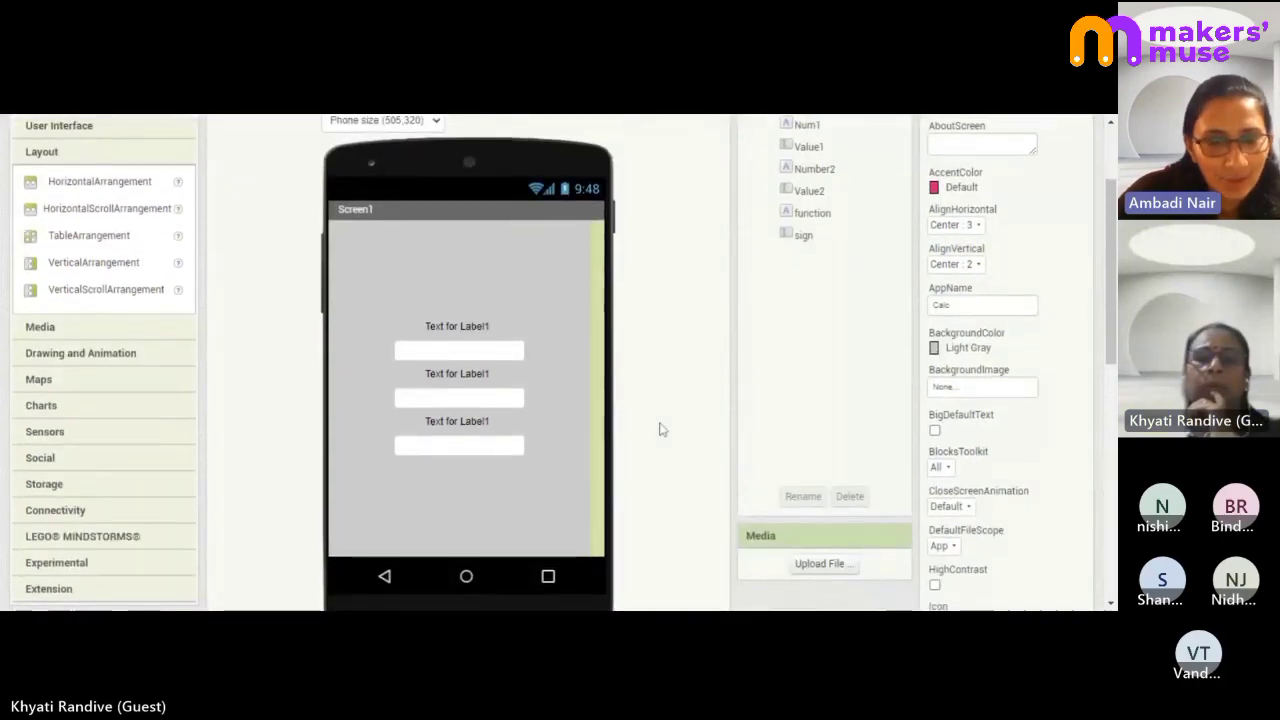
{"action": "scroll", "coordinate": [660, 430], "scroll_direction": "down", "scroll_amount": 1}
{"action": "scroll", "coordinate": [660, 430], "scroll_direction": "up", "scroll_amount": 3}
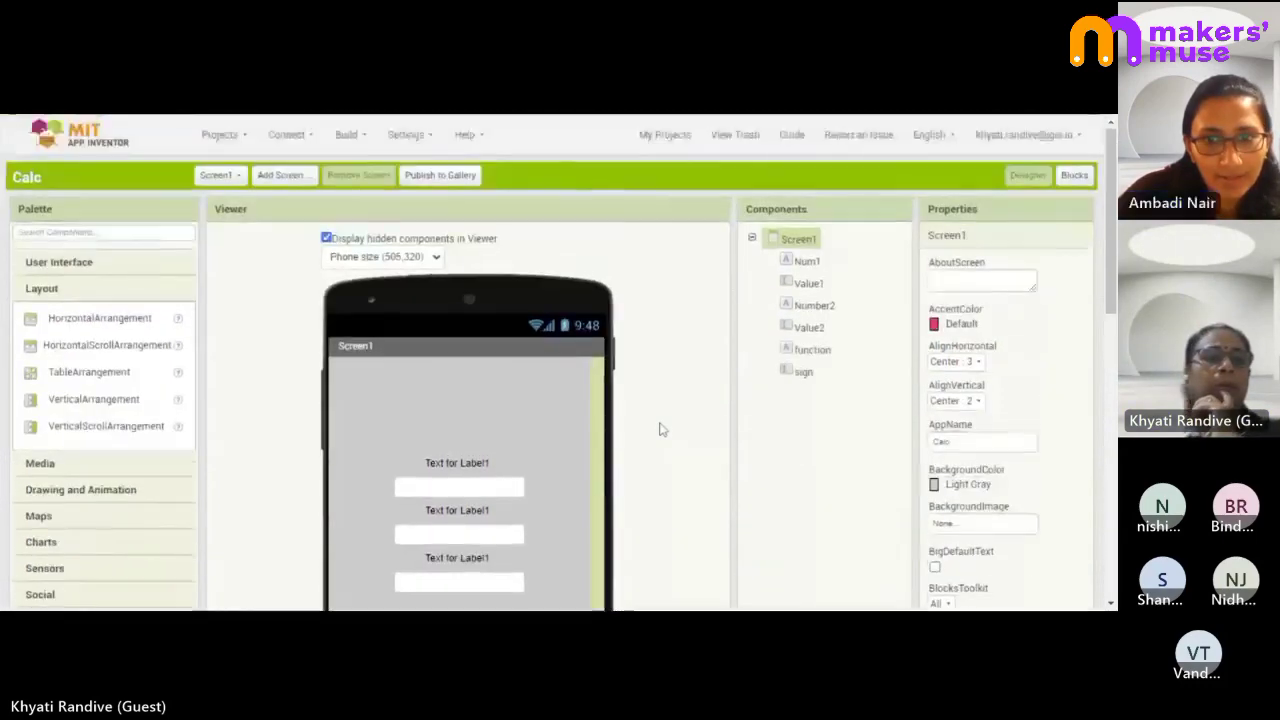
{"action": "scroll", "coordinate": [660, 430], "scroll_direction": "down", "scroll_amount": 5}
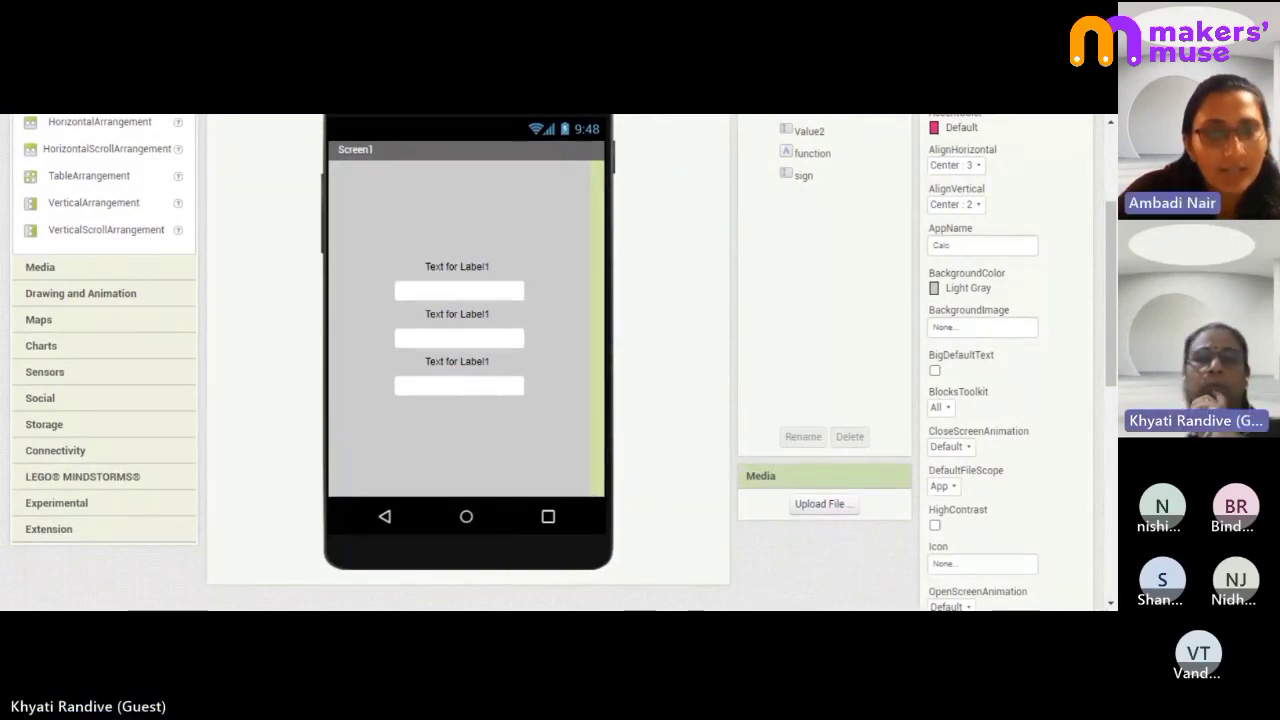
{"action": "left_click", "coordinate": [490, 389]}
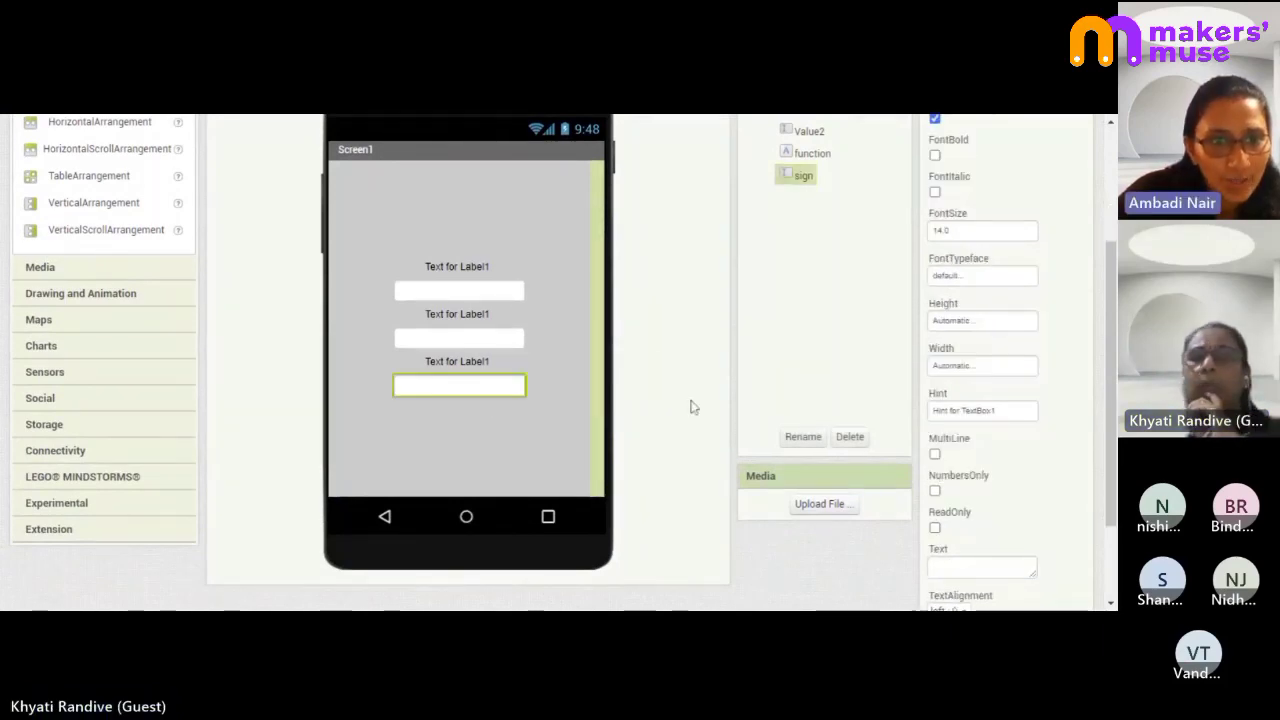
{"action": "scroll", "coordinate": [694, 365], "scroll_direction": "up", "scroll_amount": 2}
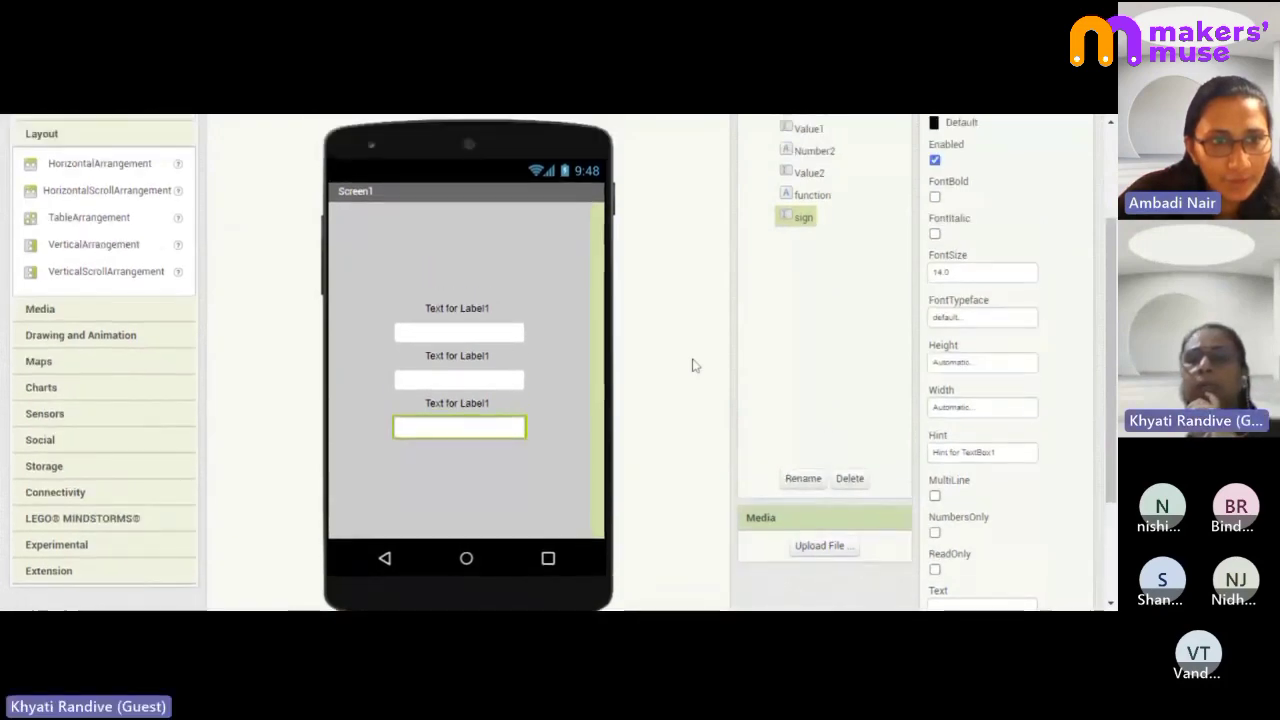
{"action": "scroll", "coordinate": [694, 365], "scroll_direction": "up", "scroll_amount": 2}
{"action": "scroll", "coordinate": [694, 365], "scroll_direction": "up", "scroll_amount": 5}
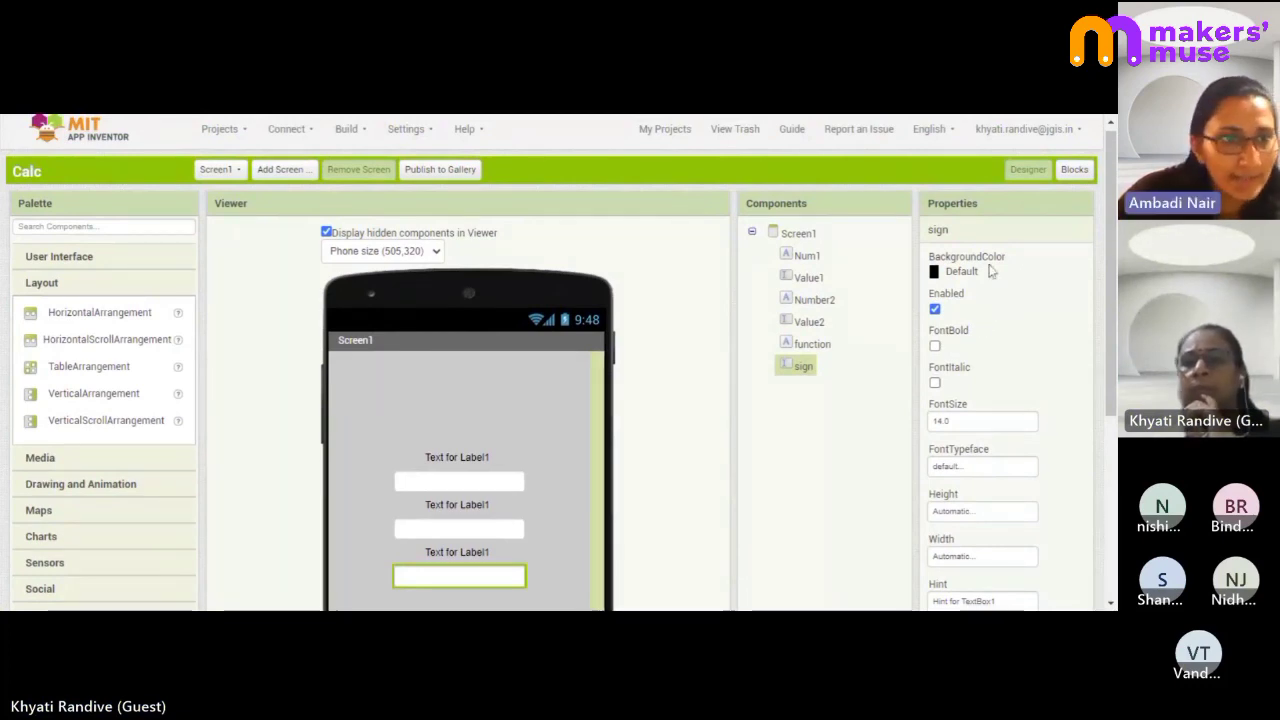
{"action": "scroll", "coordinate": [990, 272], "scroll_direction": "down", "scroll_amount": 3}
{"action": "scroll", "coordinate": [990, 272], "scroll_direction": "down", "scroll_amount": 3}
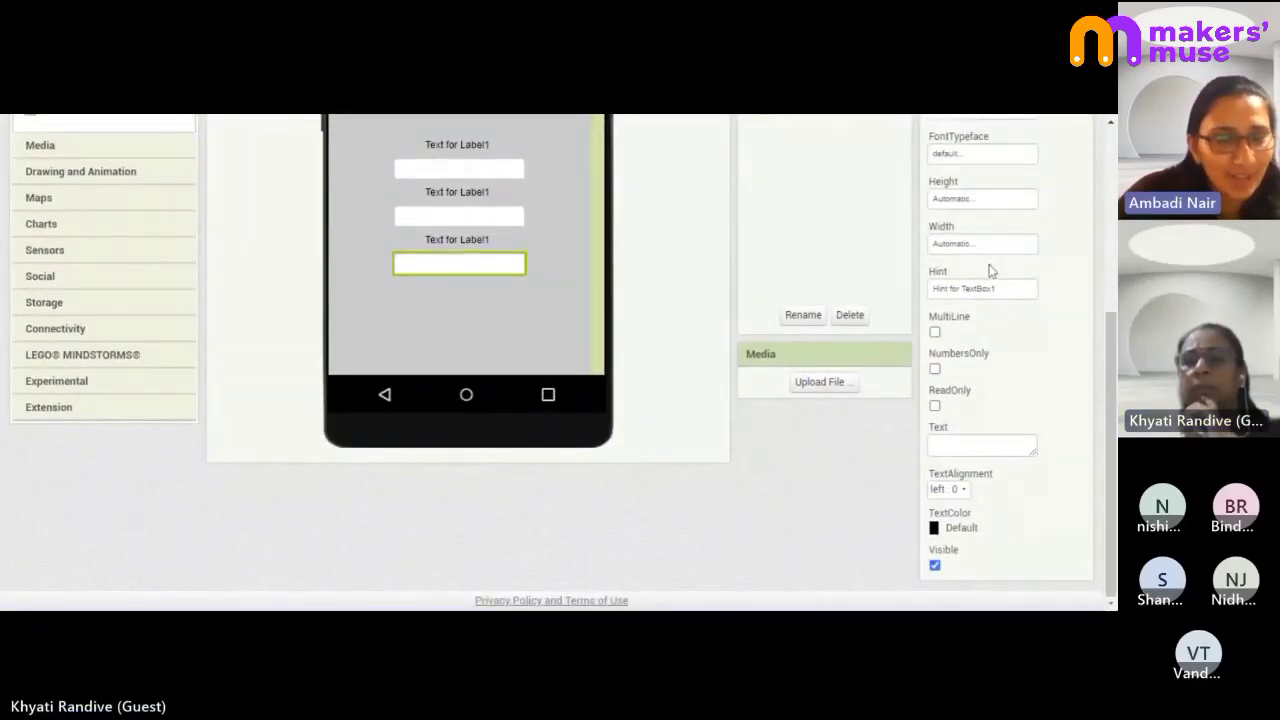
{"action": "scroll", "coordinate": [967, 433], "scroll_direction": "up", "scroll_amount": 5}
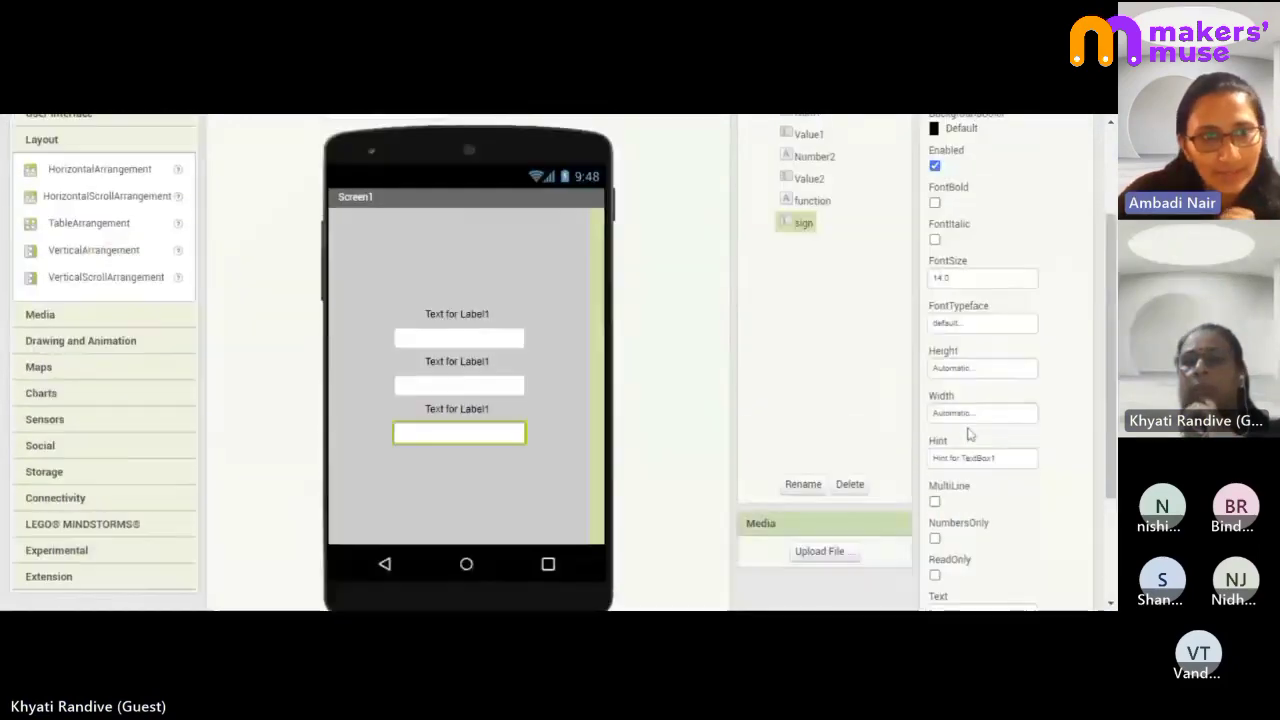
{"action": "scroll", "coordinate": [967, 433], "scroll_direction": "down", "scroll_amount": 5}
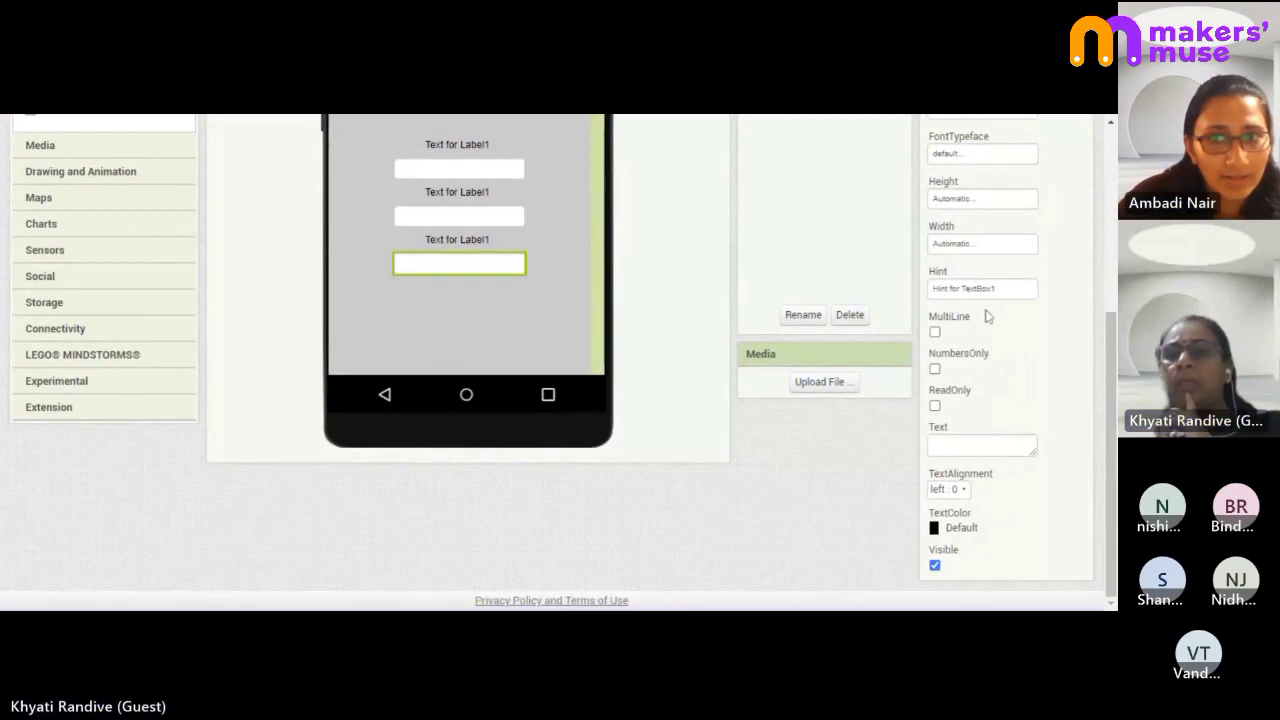
{"action": "scroll", "coordinate": [990, 350], "scroll_direction": "up", "scroll_amount": 2}
{"action": "scroll", "coordinate": [986, 316], "scroll_direction": "up", "scroll_amount": 1}
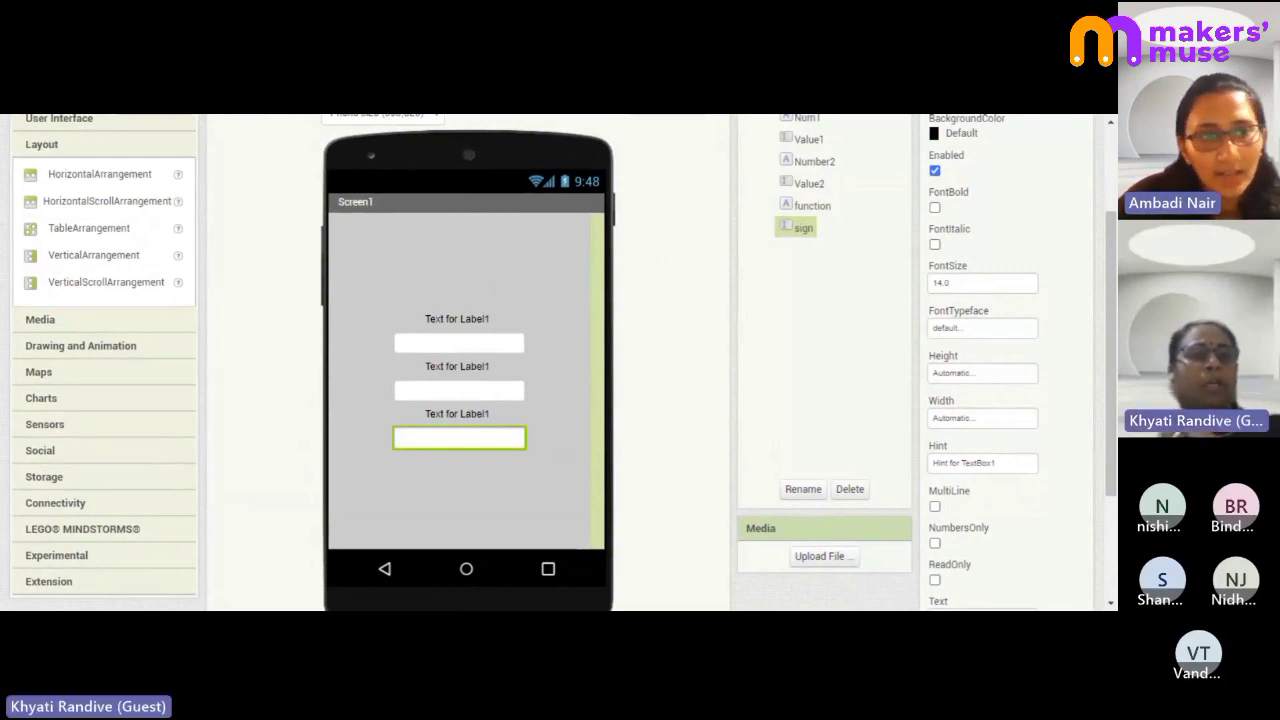
- Add a HorizontalArrangement and place it below the third label
{"action": "left_click", "coordinate": [178, 176]}
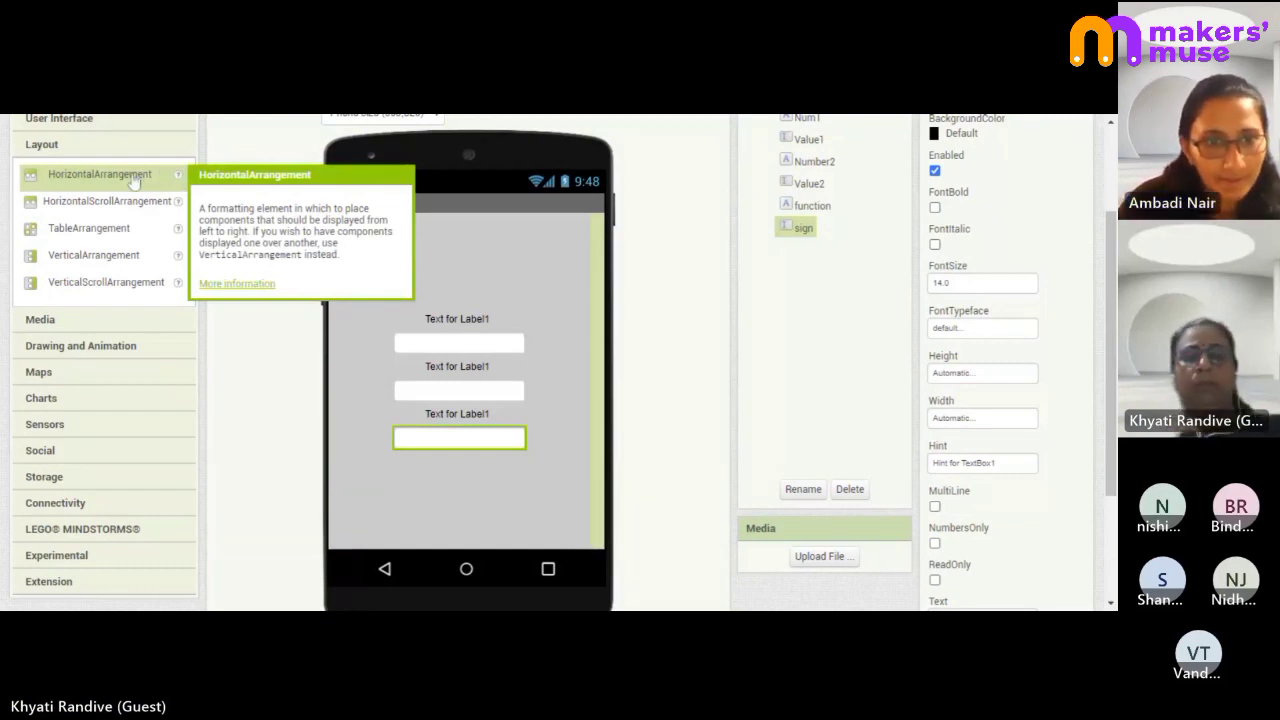
{"action": "left_click_drag", "start_coordinate": [133, 181], "coordinate": [477, 280]}
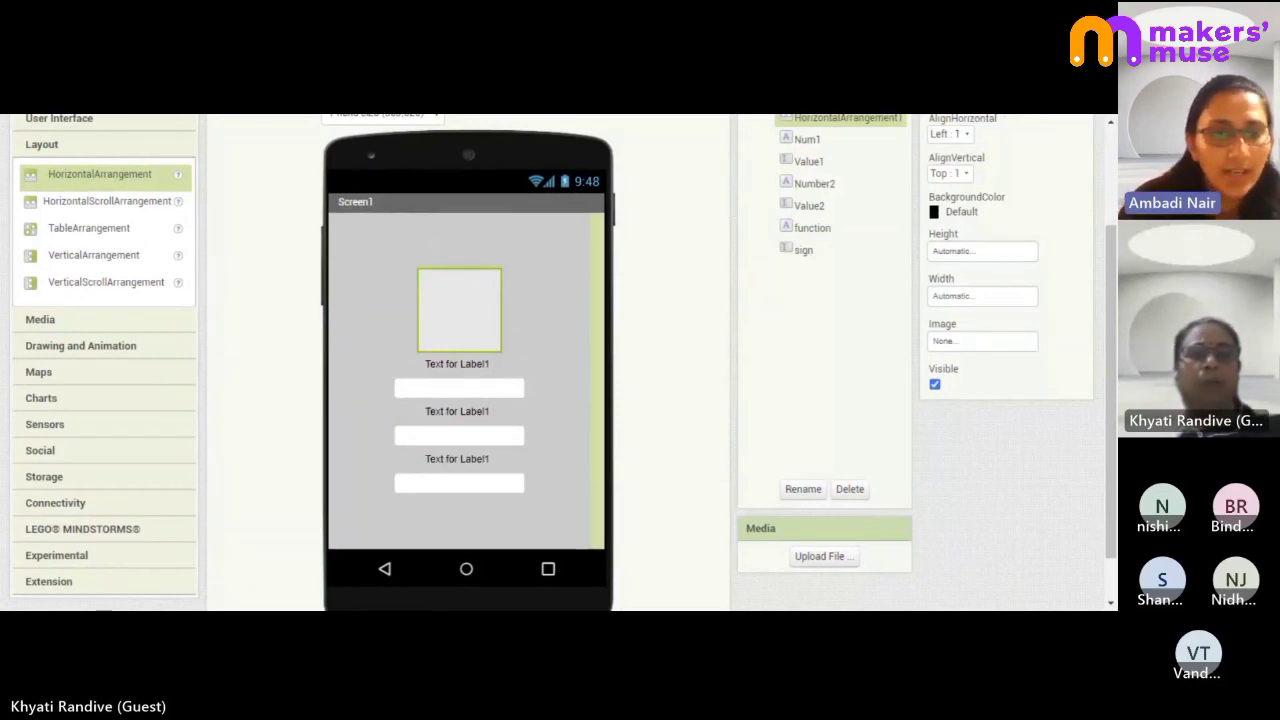
{"action": "left_click_drag", "start_coordinate": [473, 300], "coordinate": [575, 470]}
{"action": "left_click_drag", "start_coordinate": [446, 420], "coordinate": [437, 478]}
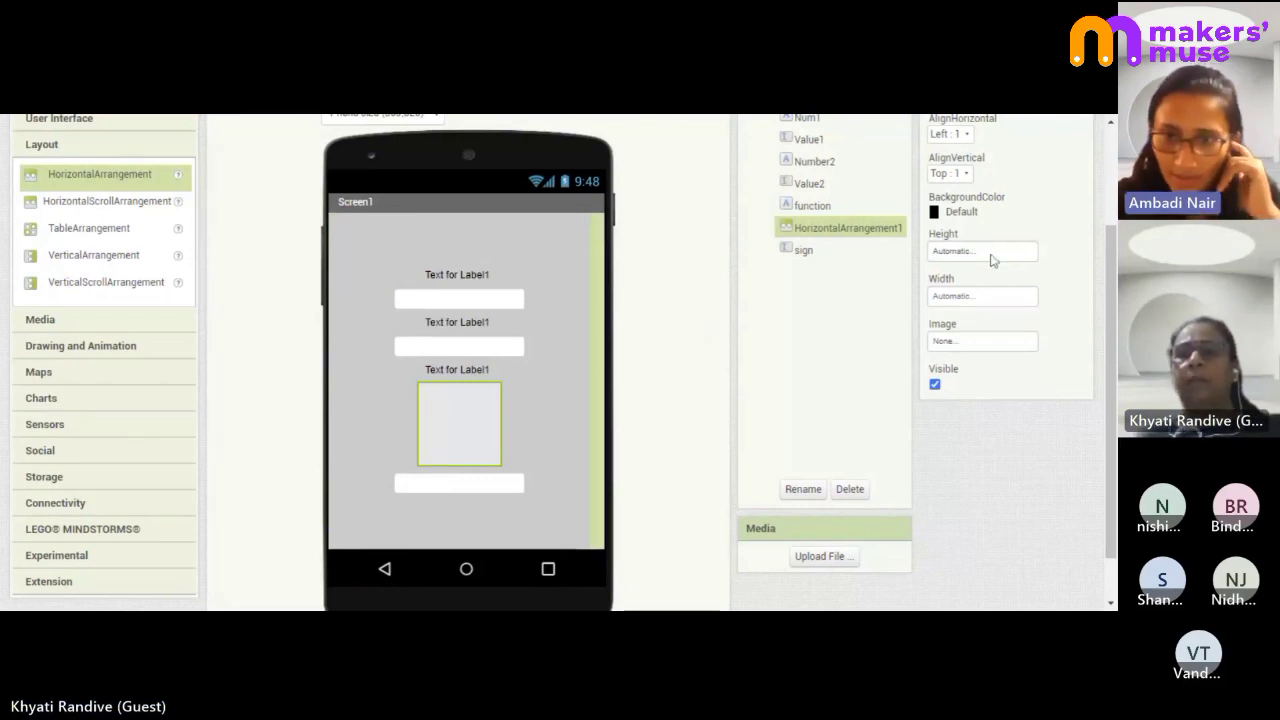
- Give the arrangement a percent height and a 30 percent width
{"action": "left_click", "coordinate": [993, 252]}
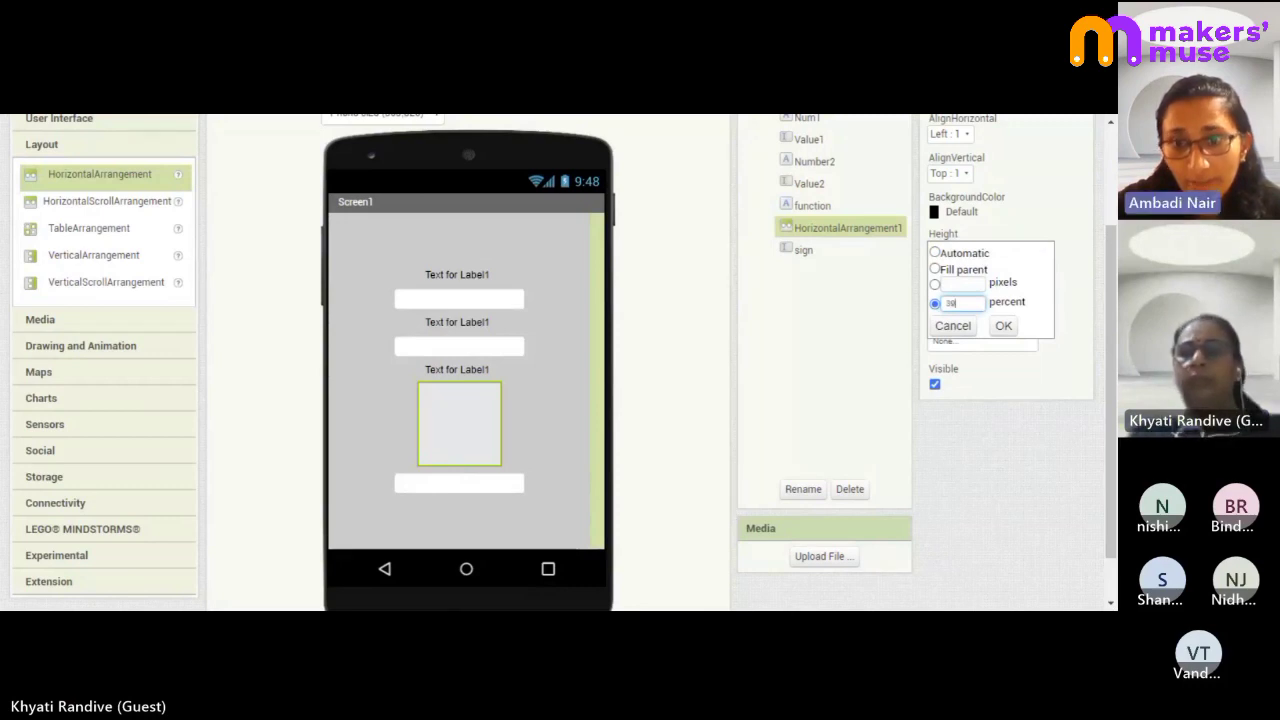
{"action": "left_click", "coordinate": [1004, 327]}
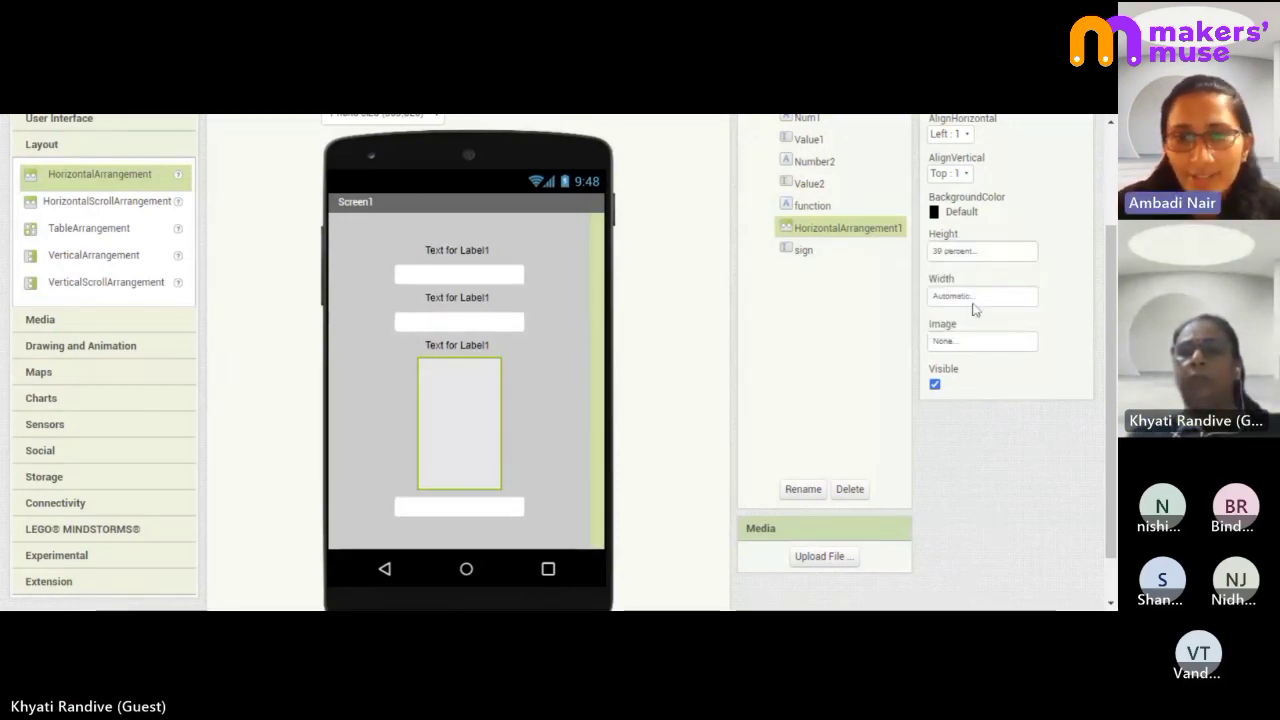
{"action": "left_click", "coordinate": [974, 301]}
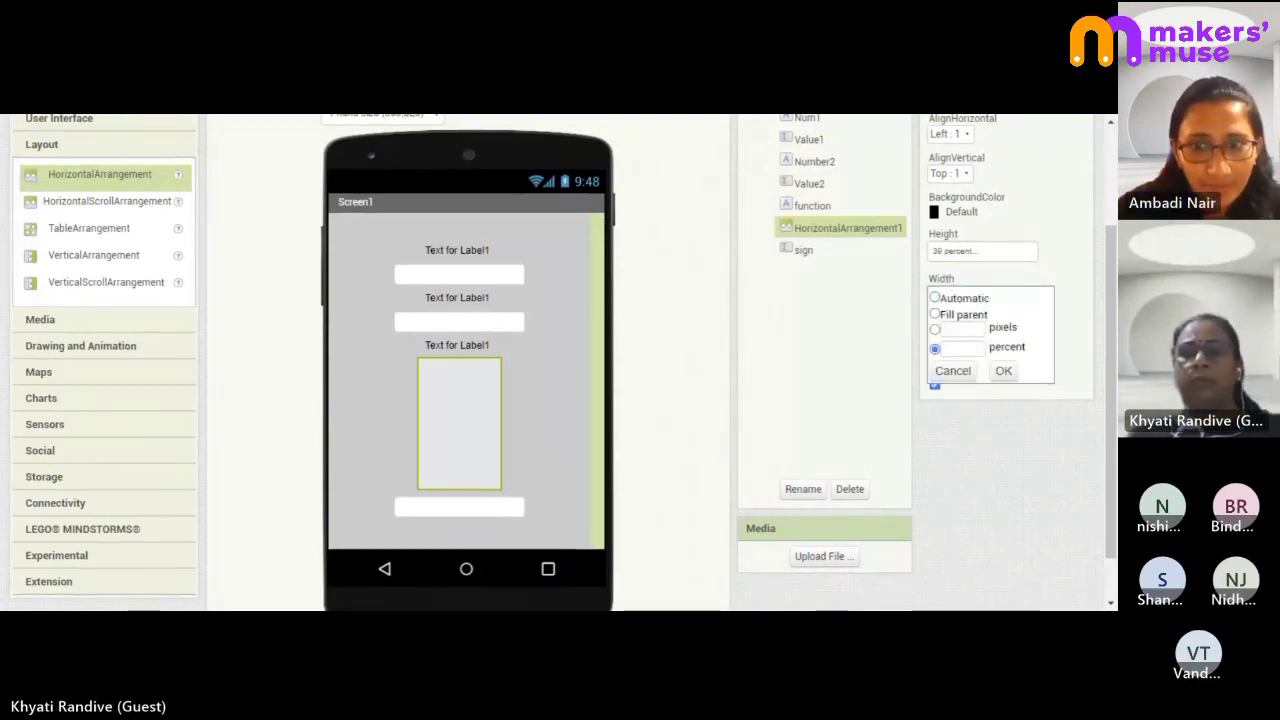
{"action": "type", "text": "30"}
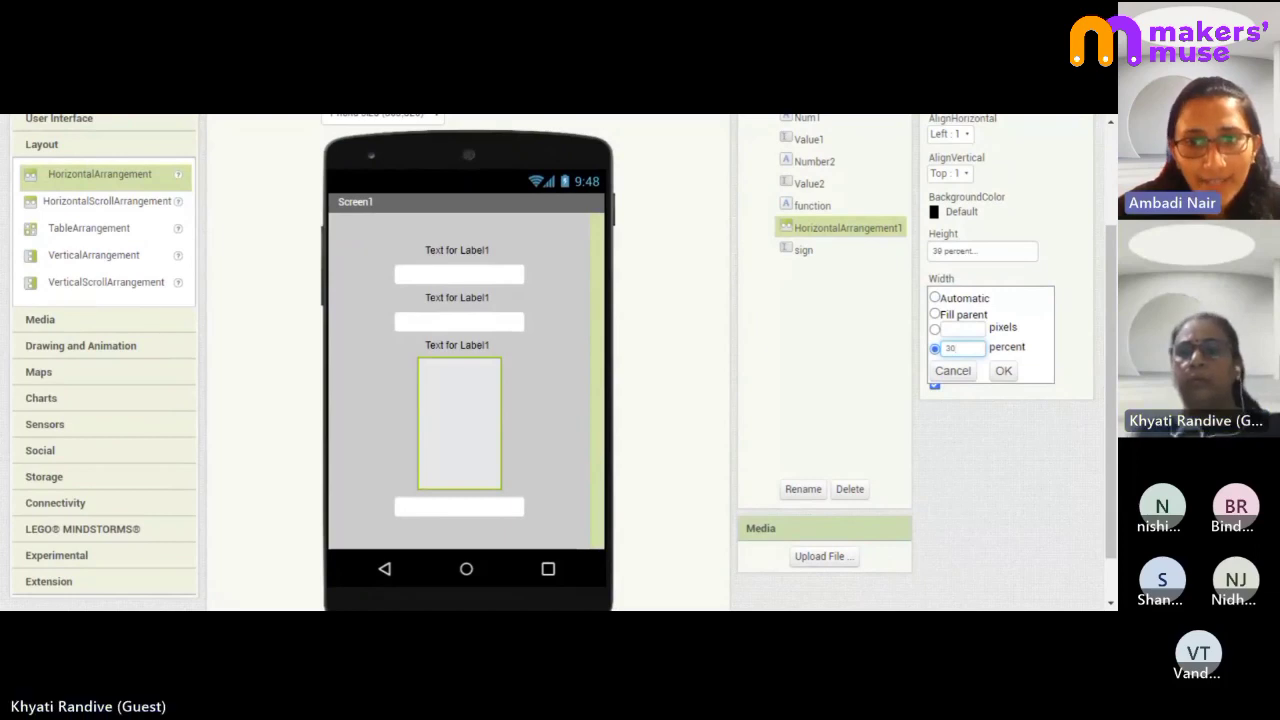
{"action": "left_click", "coordinate": [1003, 371]}
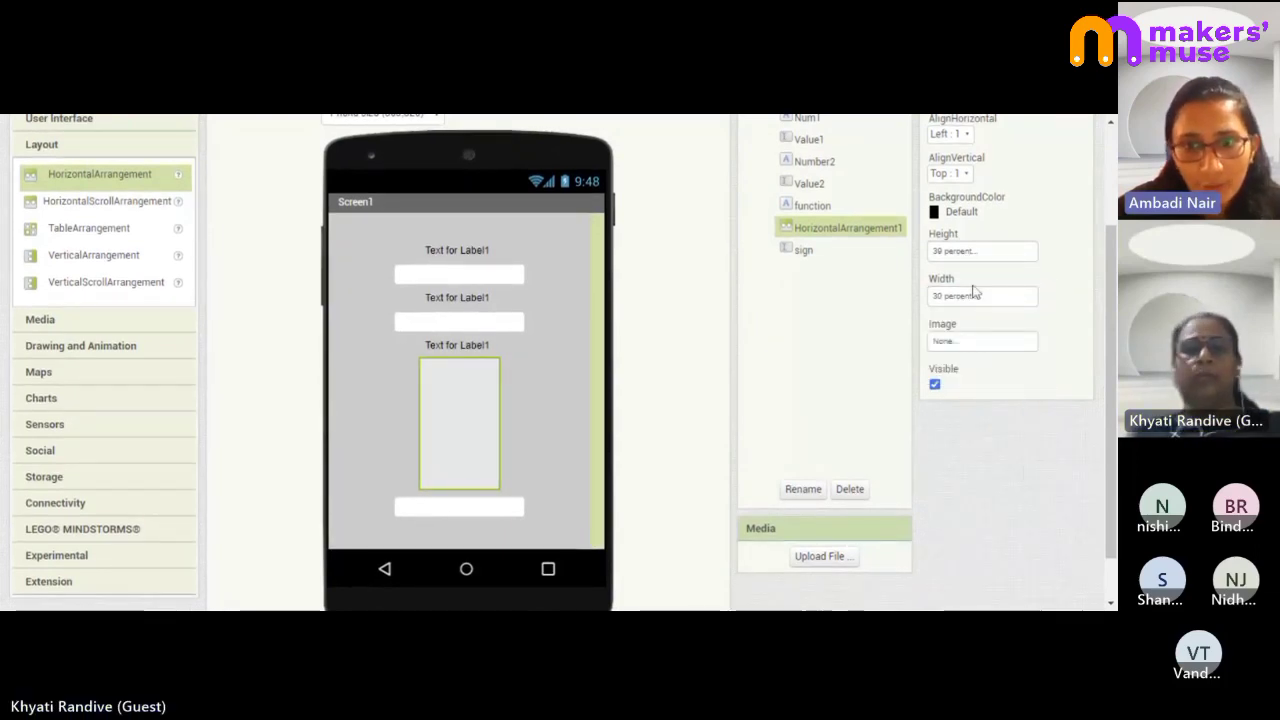
- Resize the arrangement to 10 percent high and 80 percent wide
{"action": "left_click", "coordinate": [969, 255]}
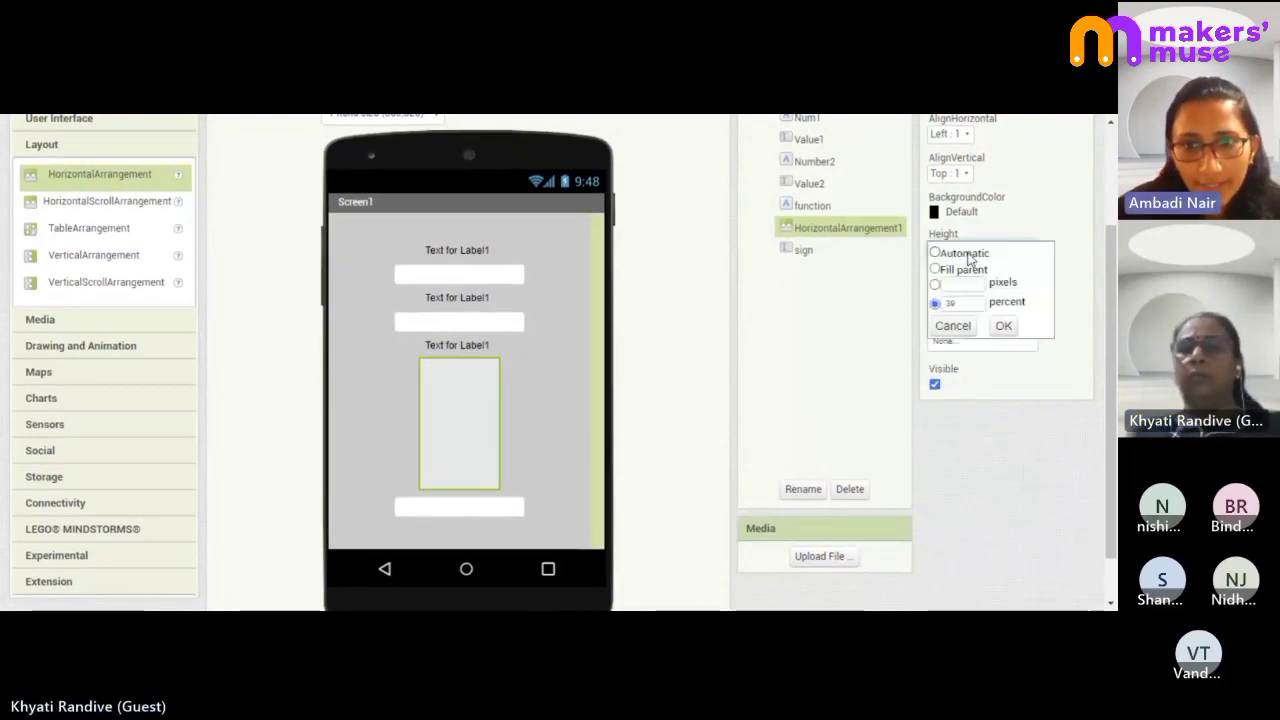
{"action": "left_click", "coordinate": [966, 303]}
{"action": "key", "text": "BackSpace"}
{"action": "key", "text": "BackSpace"}
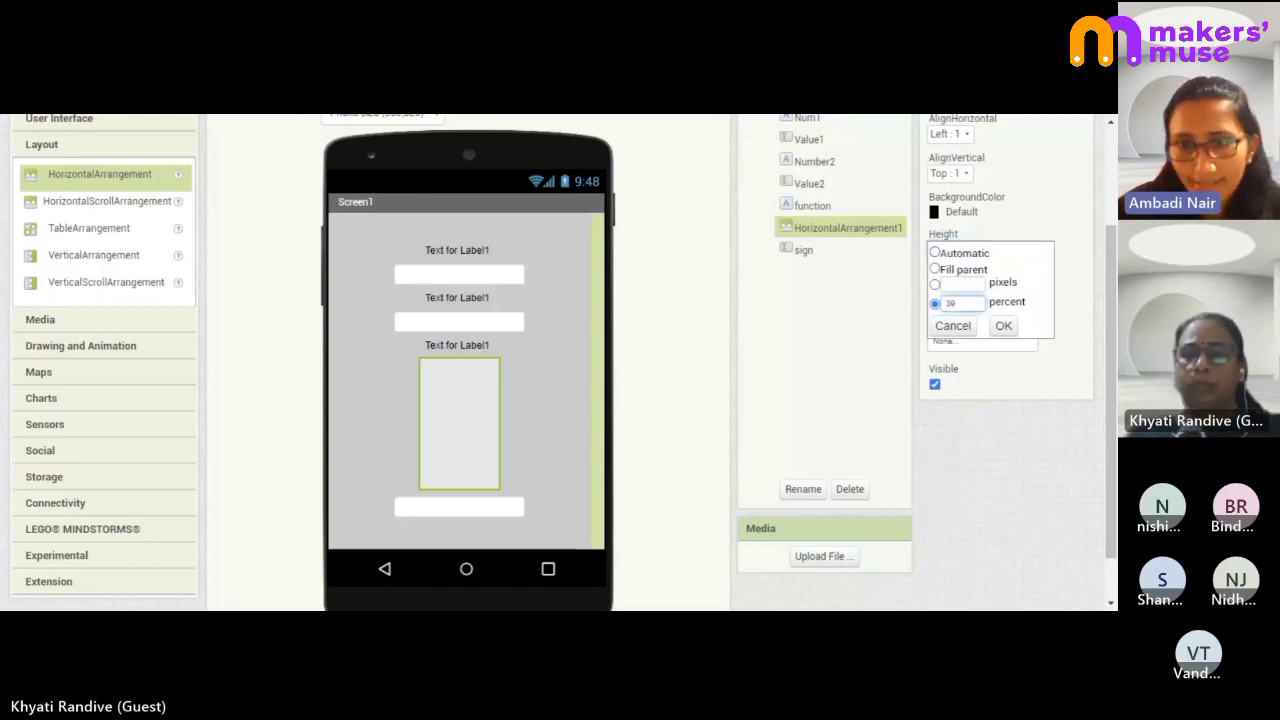
{"action": "left_click", "coordinate": [1008, 326]}
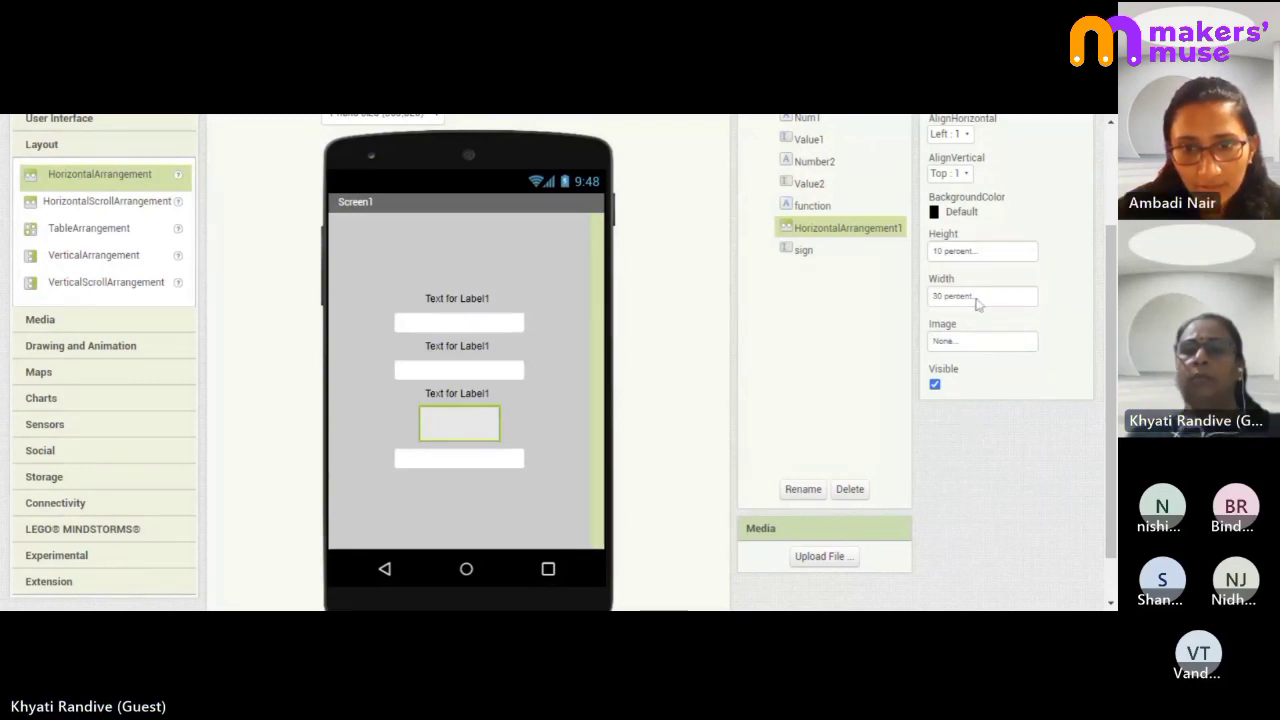
{"action": "left_click", "coordinate": [978, 297]}
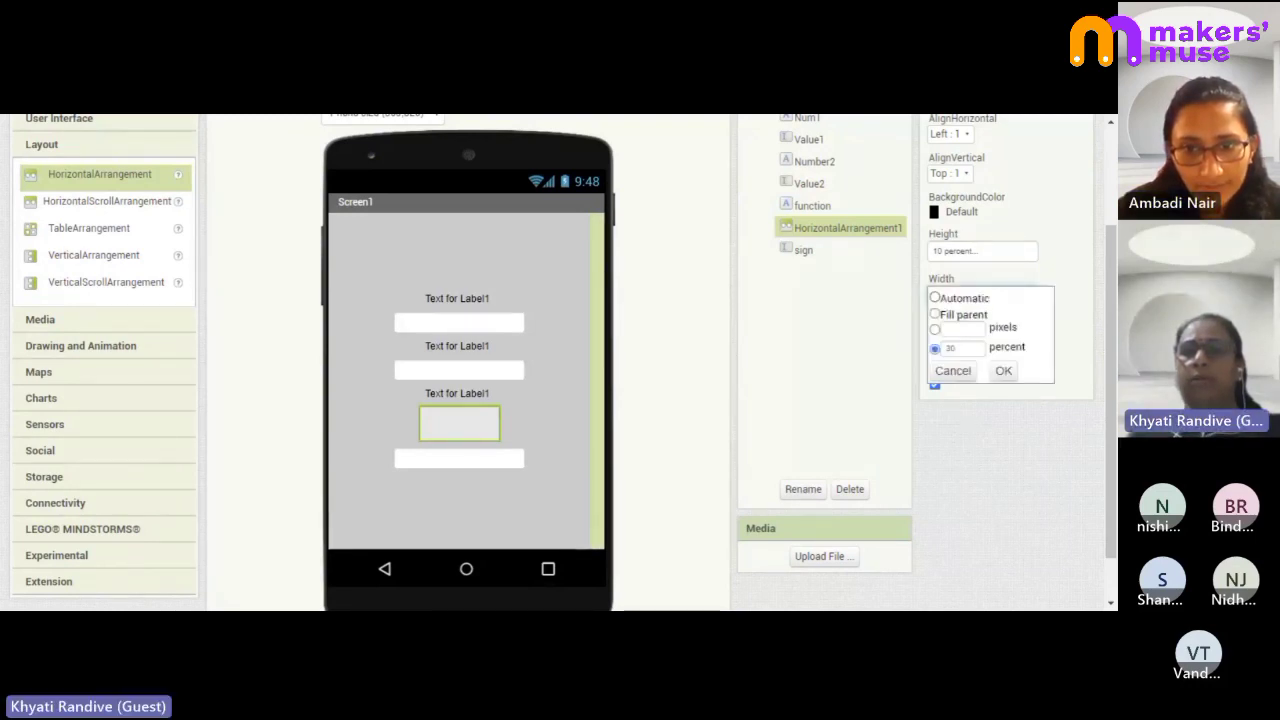
{"action": "left_click_drag", "start_coordinate": [962, 349], "coordinate": [904, 359]}
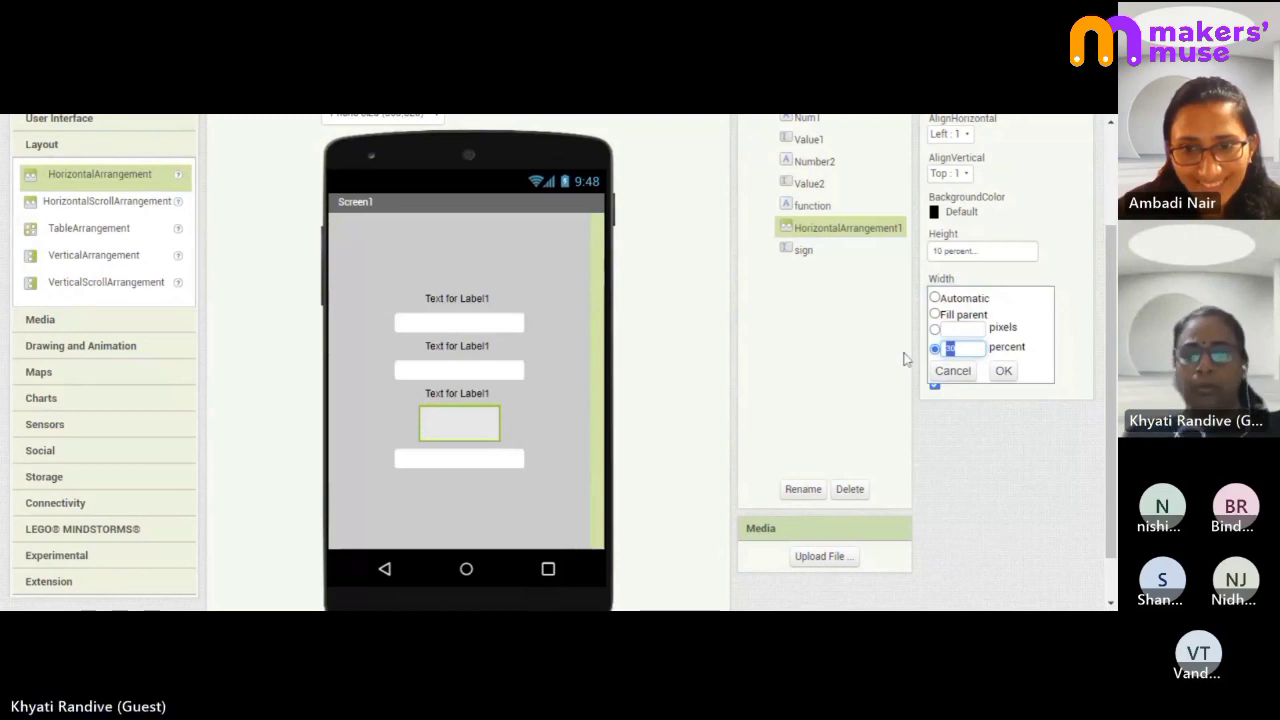
{"action": "type", "text": "80"}
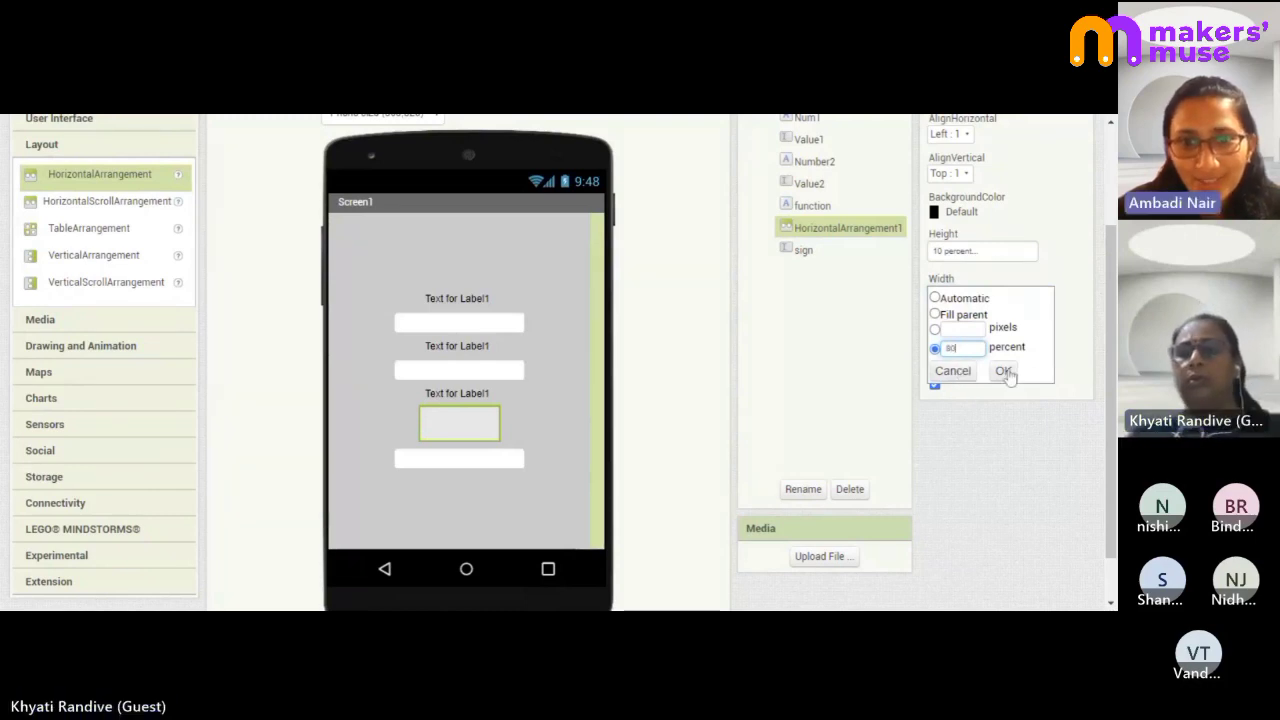
{"action": "left_click", "coordinate": [1004, 371]}
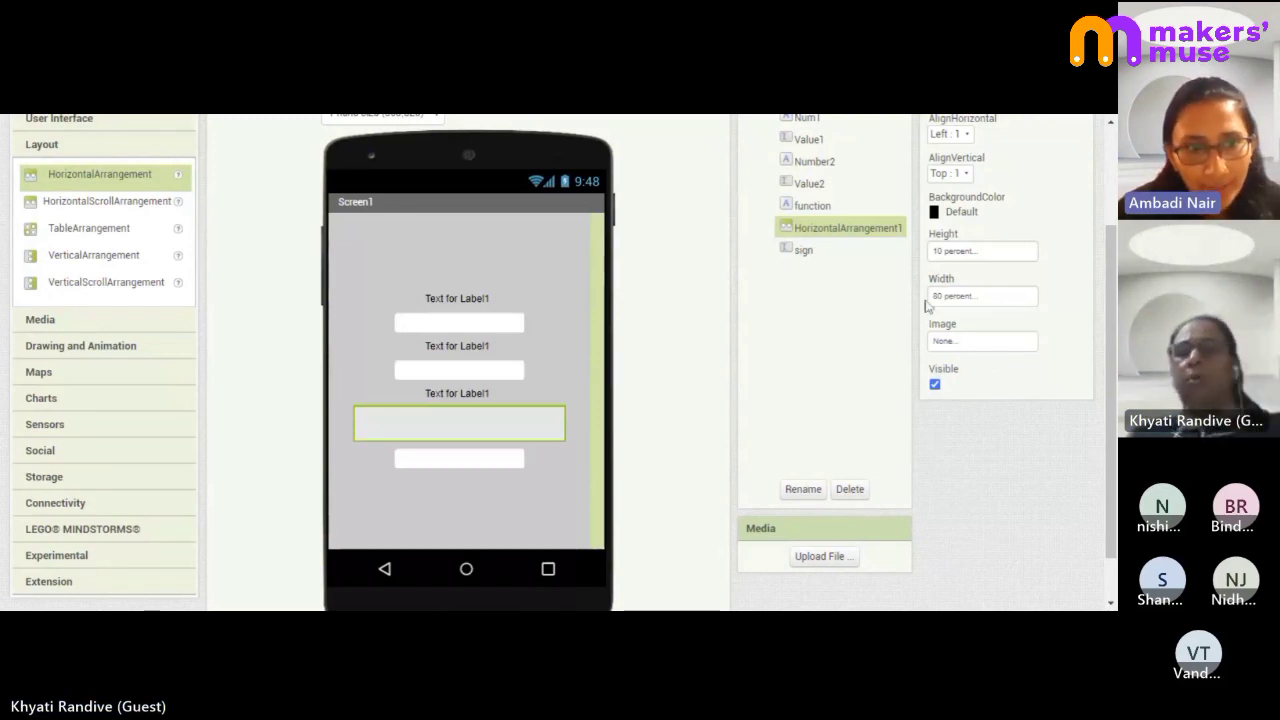
- Place Button1 and Button2 side by side inside HorizontalArrangement1
{"action": "scroll", "coordinate": [823, 415], "scroll_direction": "up", "scroll_amount": 1}
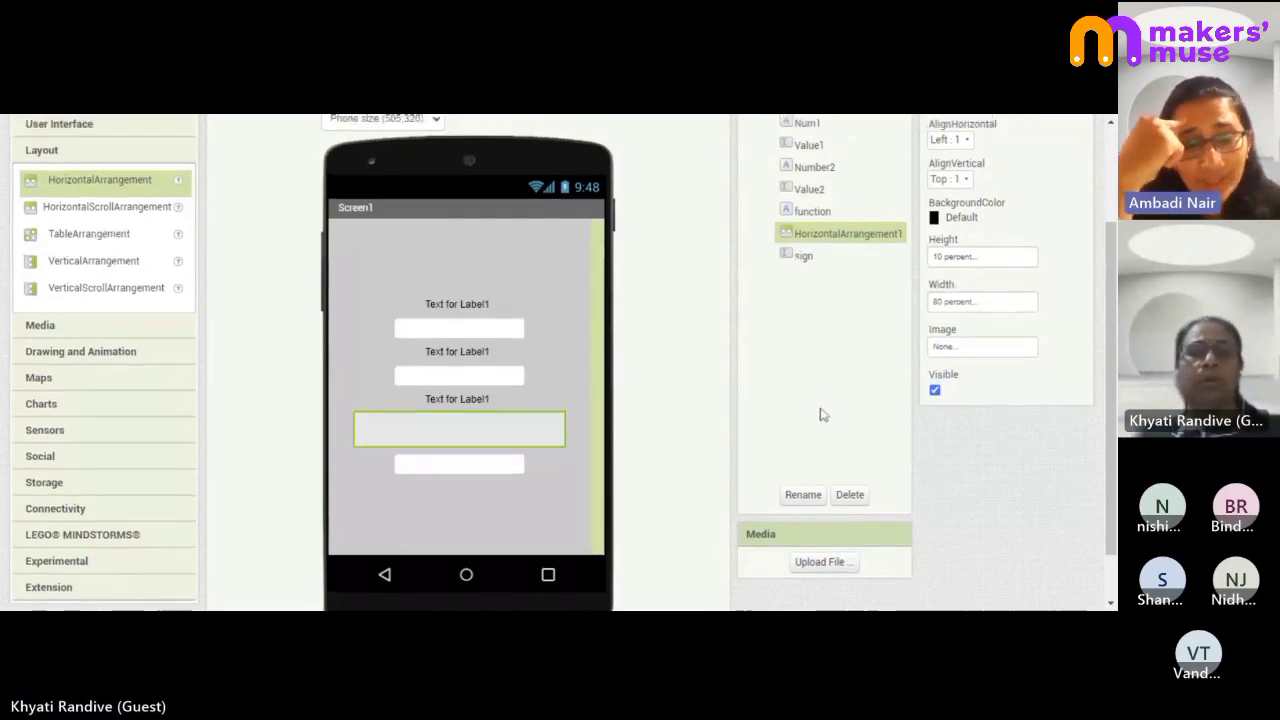
{"action": "scroll", "coordinate": [823, 415], "scroll_direction": "up", "scroll_amount": 1}
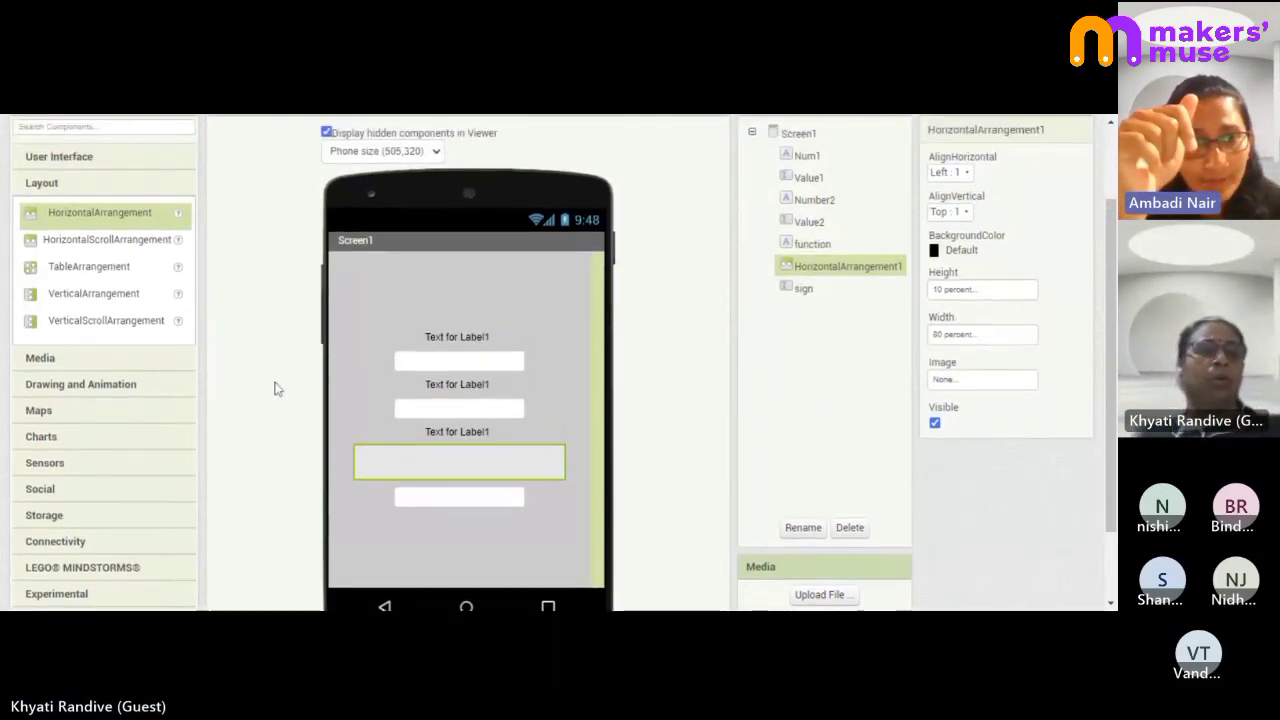
{"action": "scroll", "coordinate": [80, 308], "scroll_direction": "up", "scroll_amount": 3}
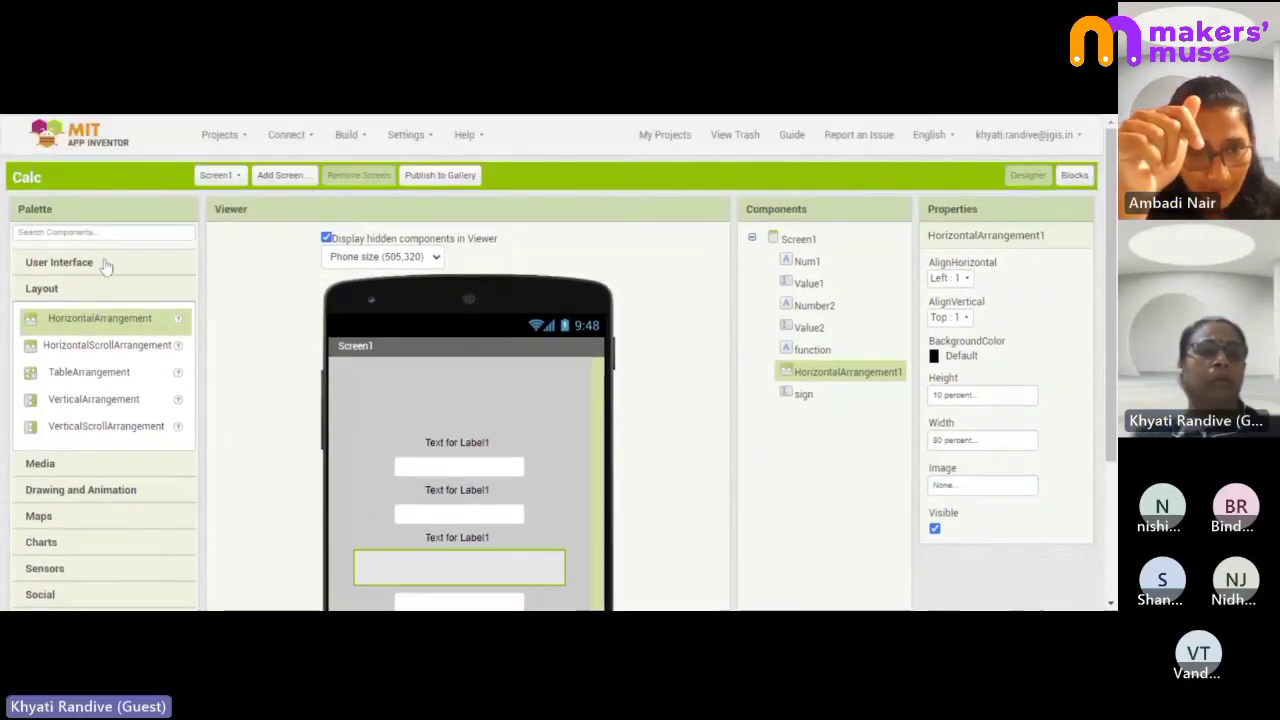
{"action": "left_click", "coordinate": [105, 263]}
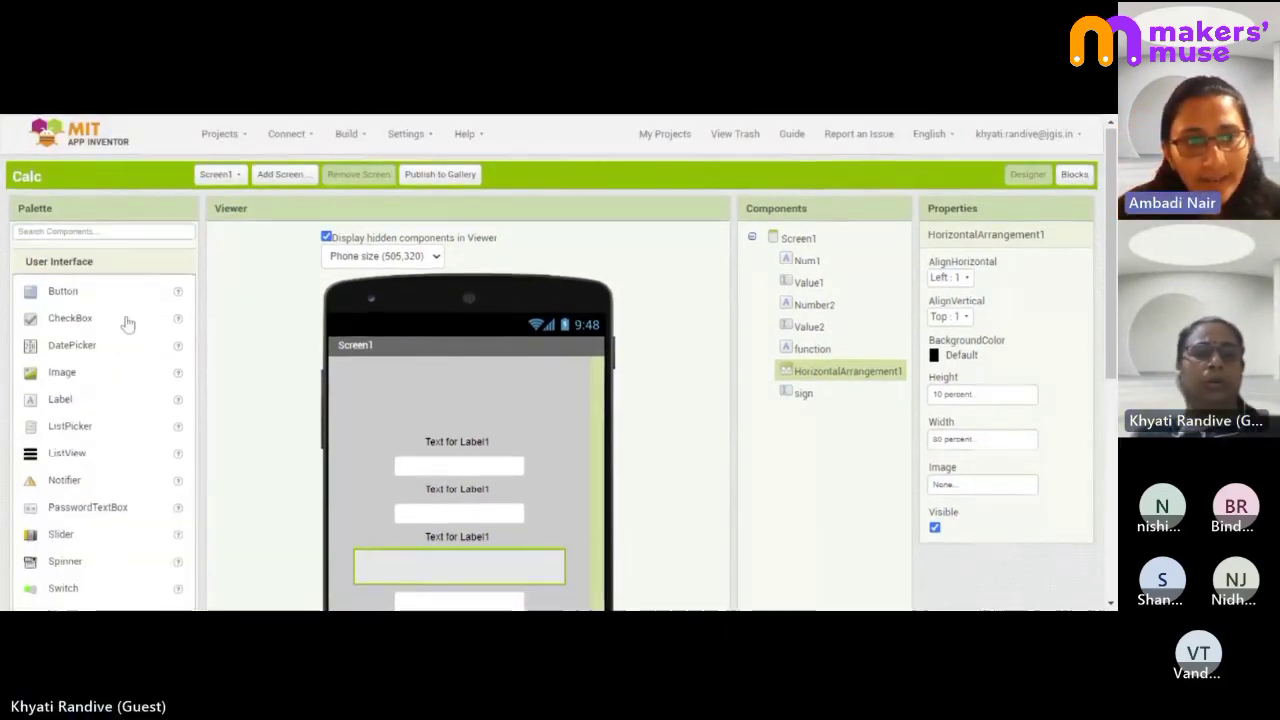
{"action": "scroll", "coordinate": [127, 323], "scroll_direction": "down", "scroll_amount": 3}
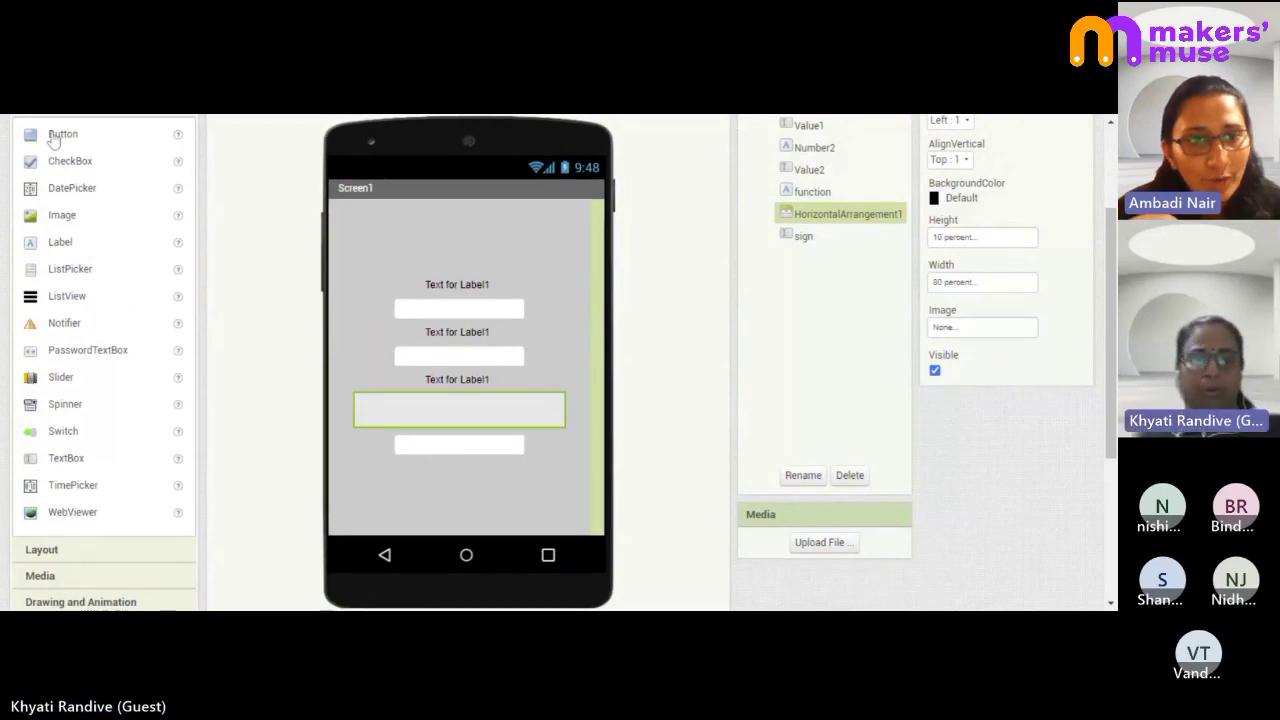
{"action": "mouse_move", "coordinate": [55, 138]}
{"action": "left_mouse_down"}
{"action": "mouse_move", "coordinate": [410, 420]}
{"action": "mouse_move", "coordinate": [433, 418]}
{"action": "left_mouse_up"}
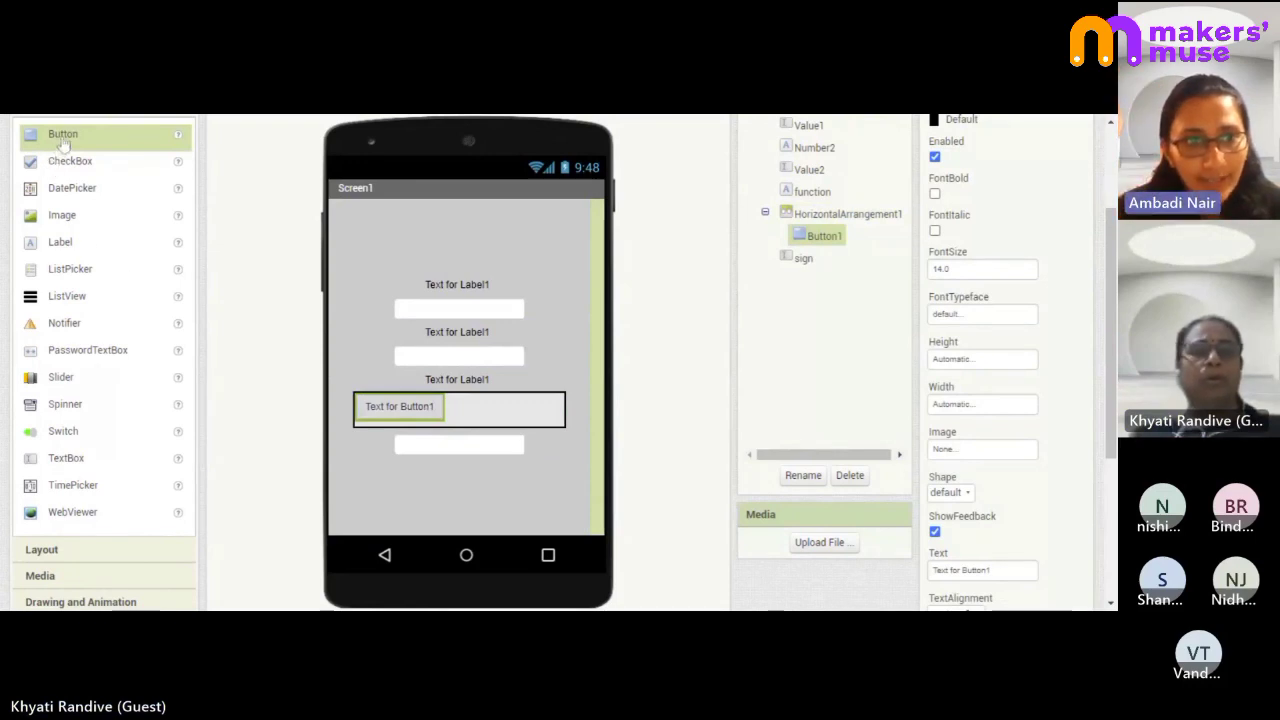
{"action": "left_click_drag", "start_coordinate": [60, 141], "coordinate": [500, 415]}
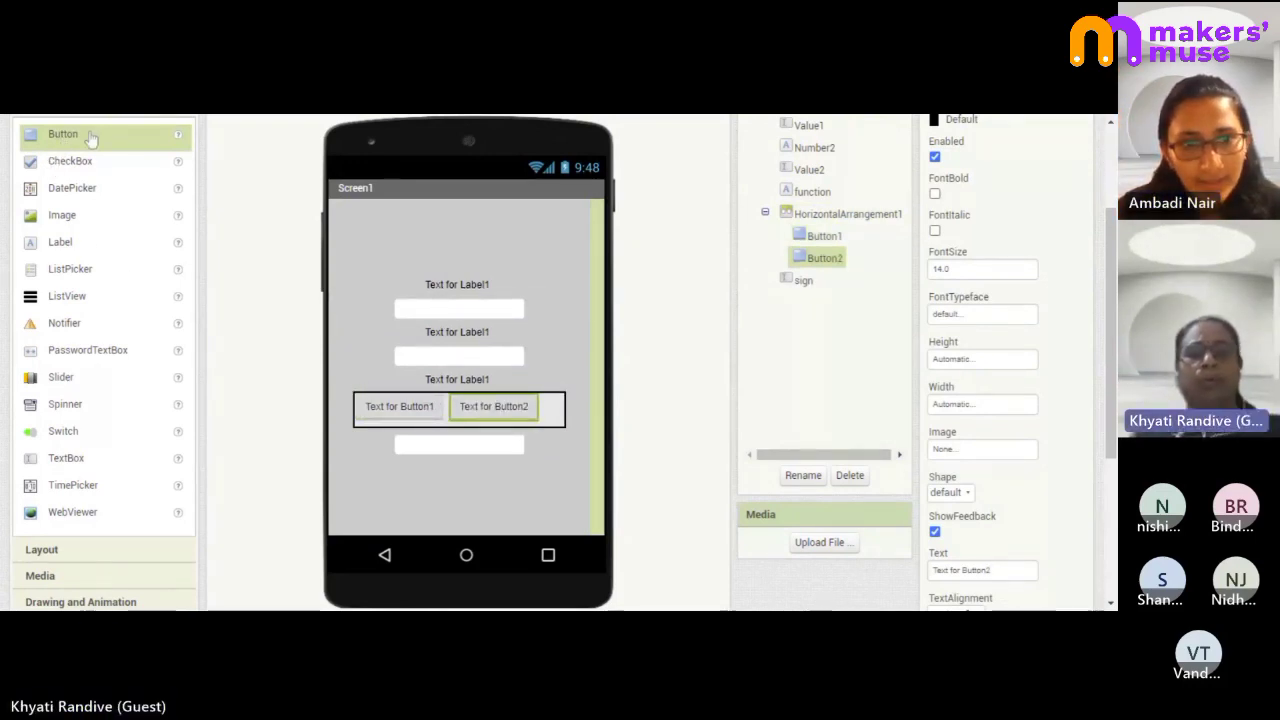
- Add a third button, Button3, to the screen just above the row
{"action": "left_click_drag", "start_coordinate": [89, 137], "coordinate": [583, 415]}
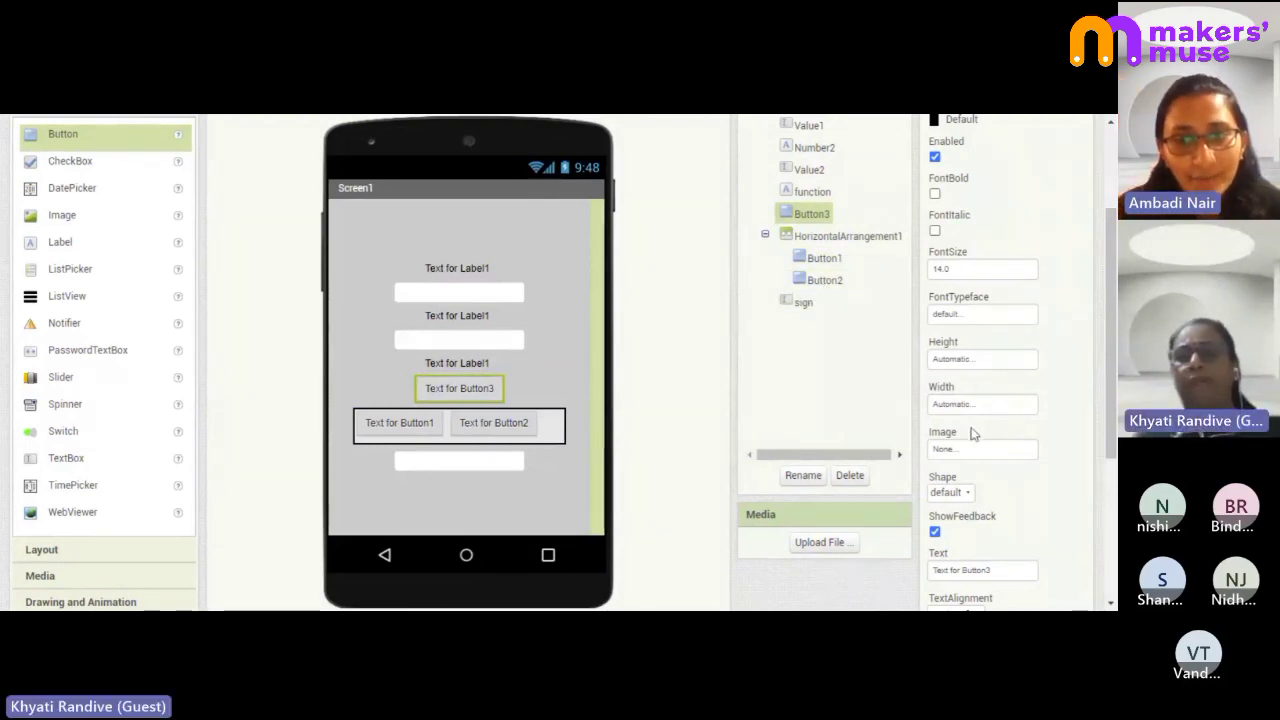
{"action": "left_click", "coordinate": [558, 428]}
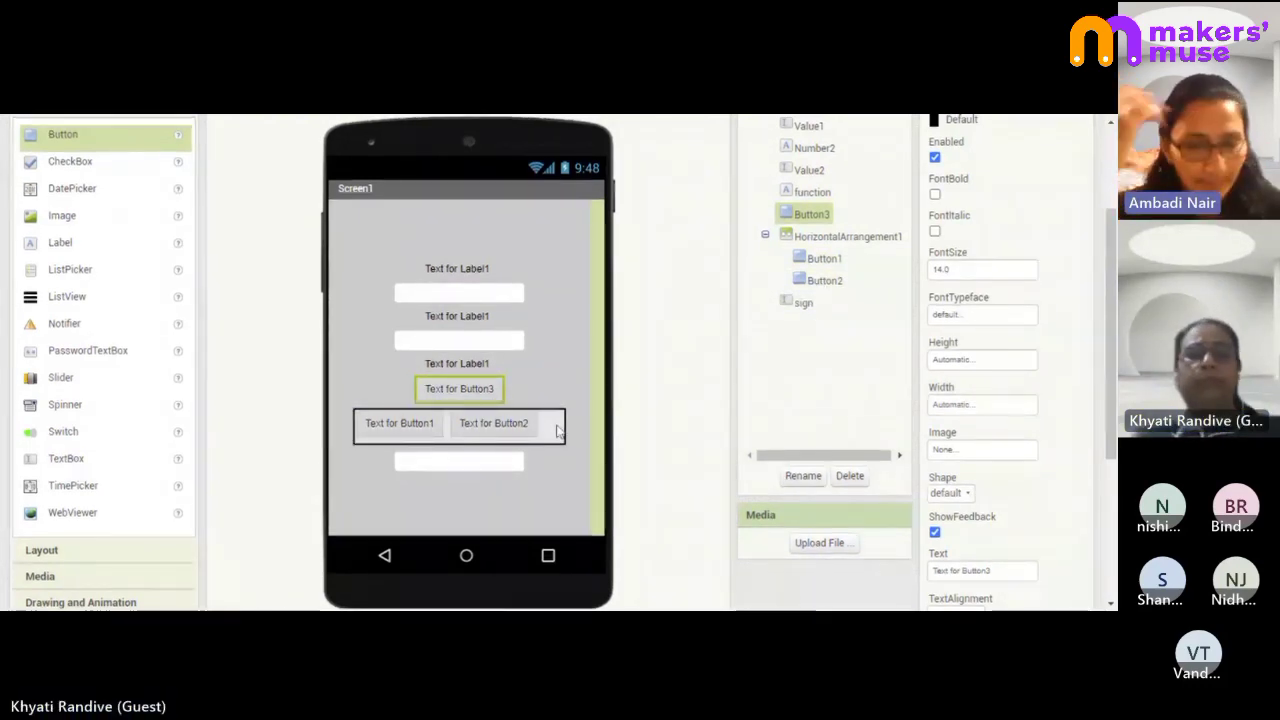
{"action": "scroll", "coordinate": [109, 411], "scroll_direction": "down", "scroll_amount": 3}
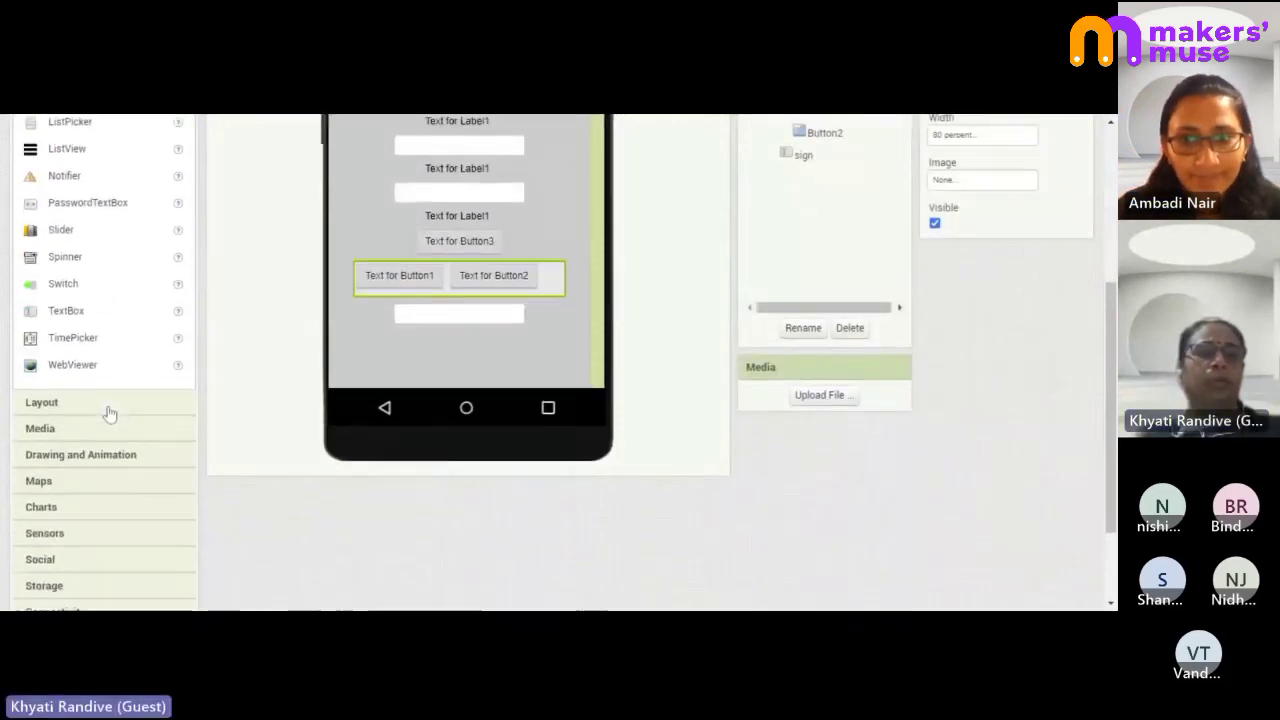
{"action": "left_click", "coordinate": [110, 388]}
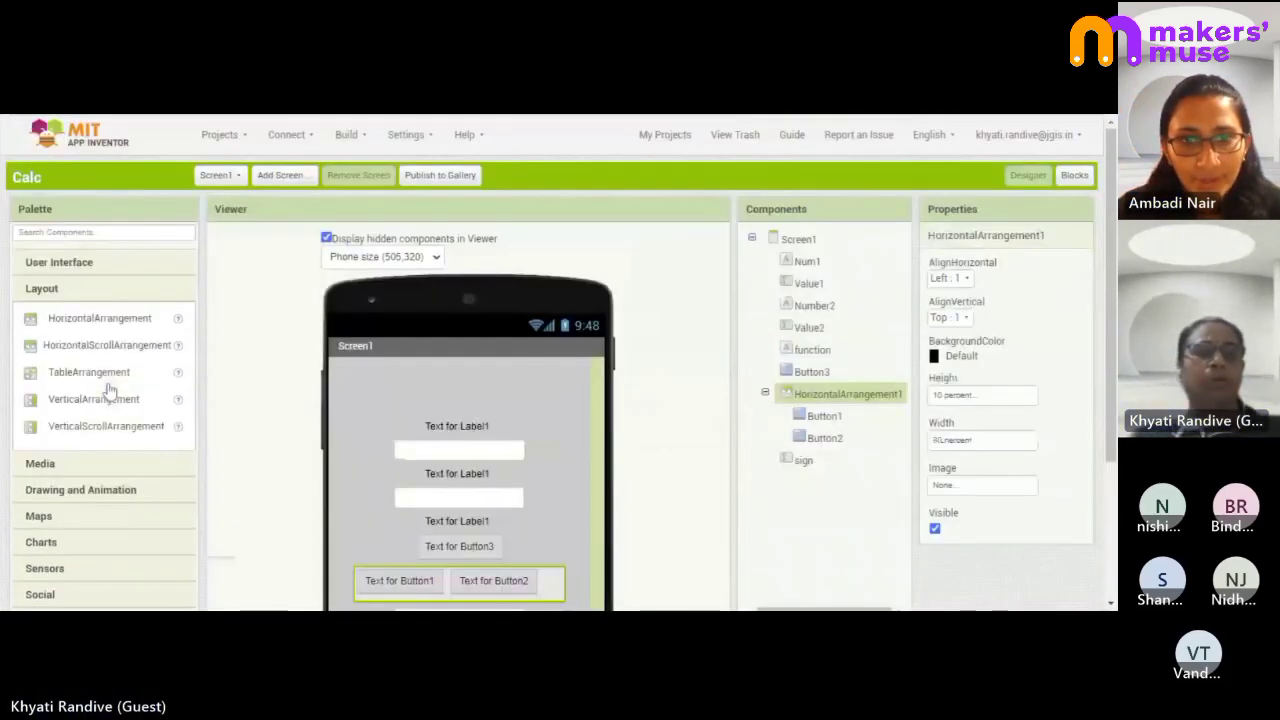
- Set Button1's width to 20 percent
{"action": "left_click", "coordinate": [138, 318]}
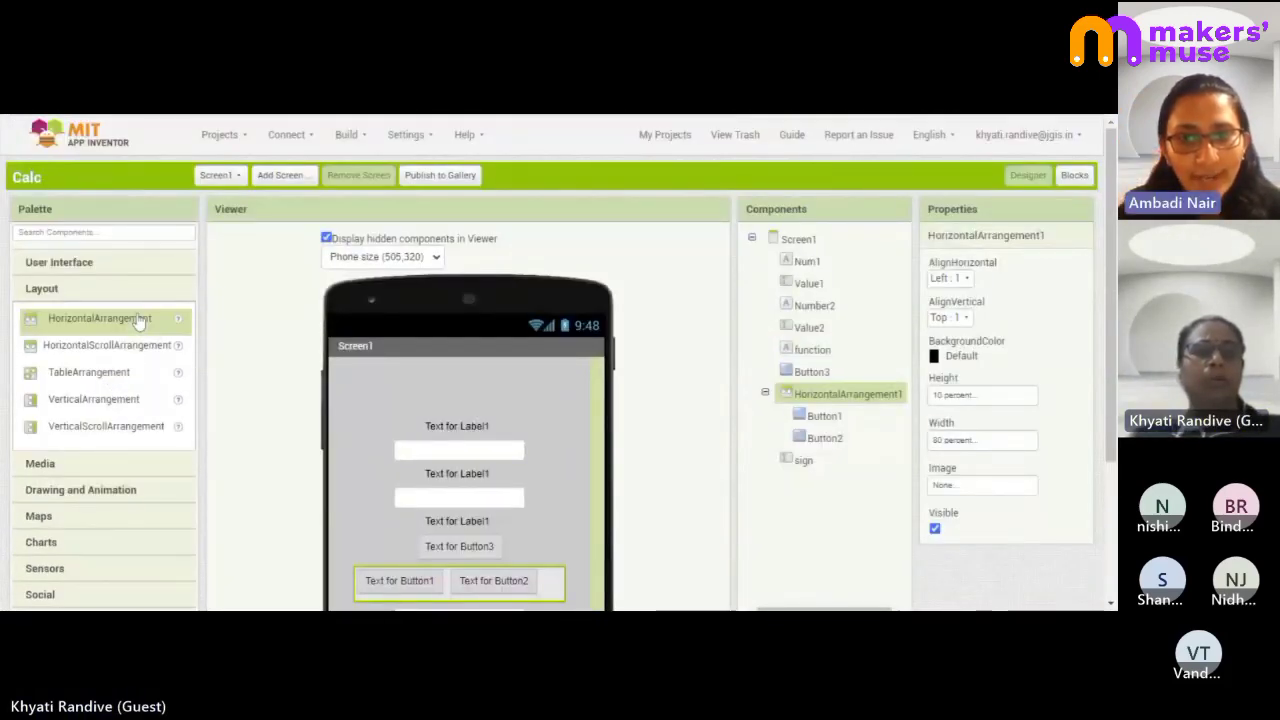
{"action": "left_click", "coordinate": [165, 355]}
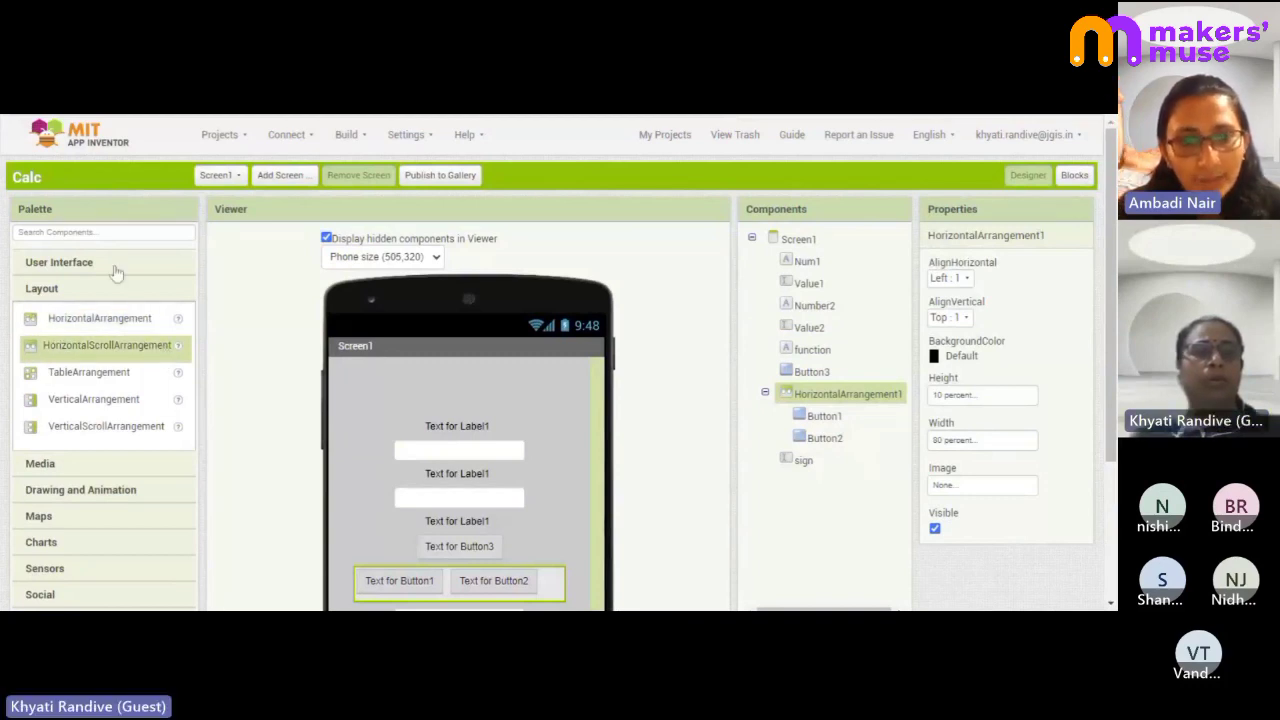
{"action": "left_click", "coordinate": [430, 588]}
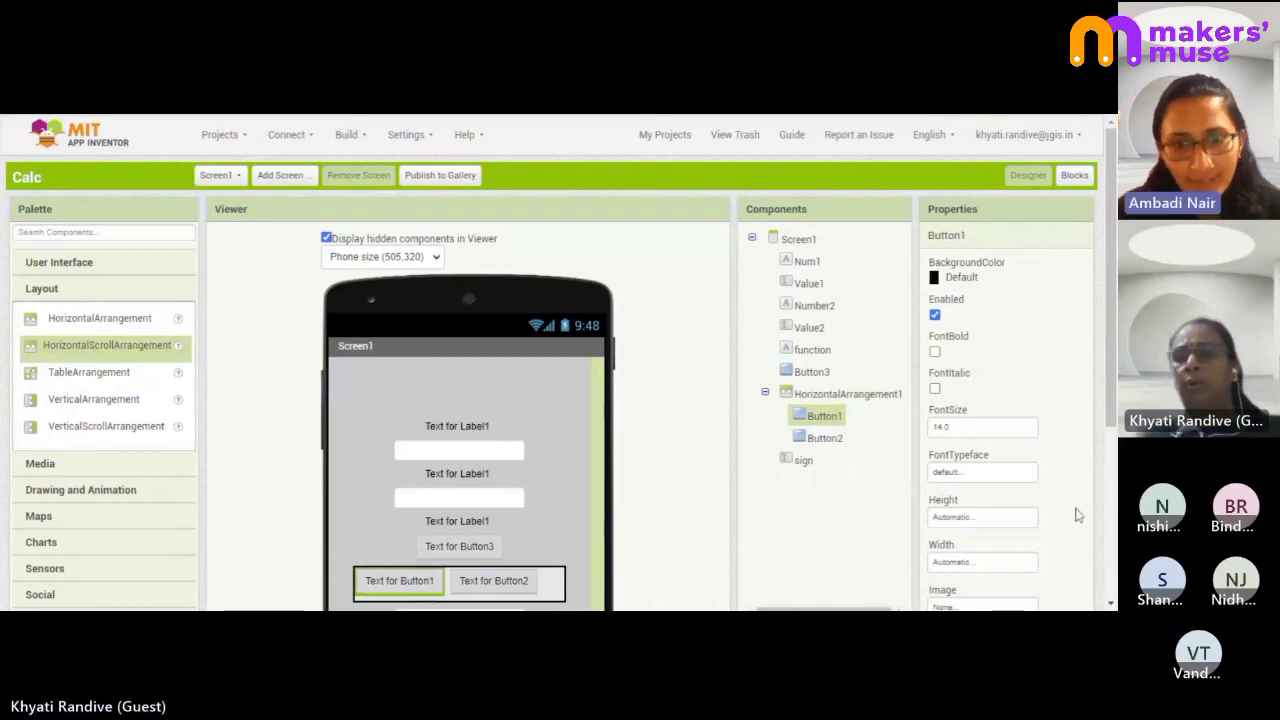
{"action": "scroll", "coordinate": [1049, 509], "scroll_direction": "down", "scroll_amount": 3}
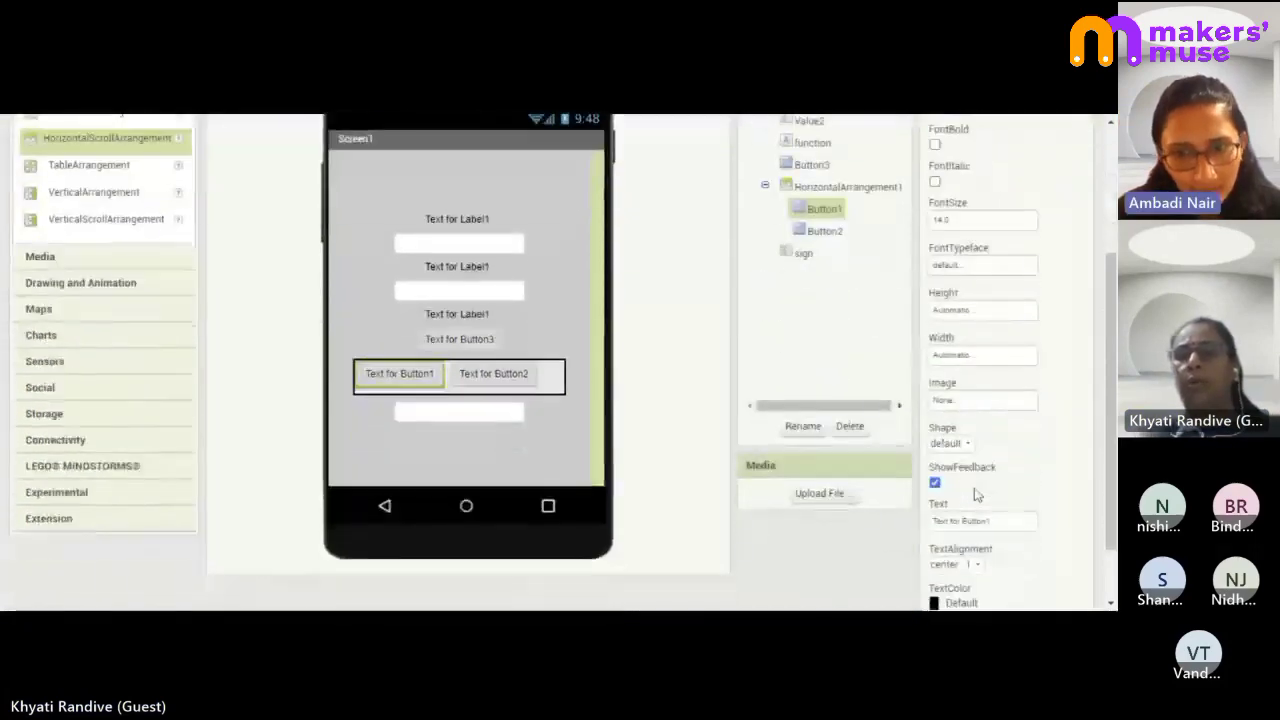
{"action": "left_click", "coordinate": [986, 360]}
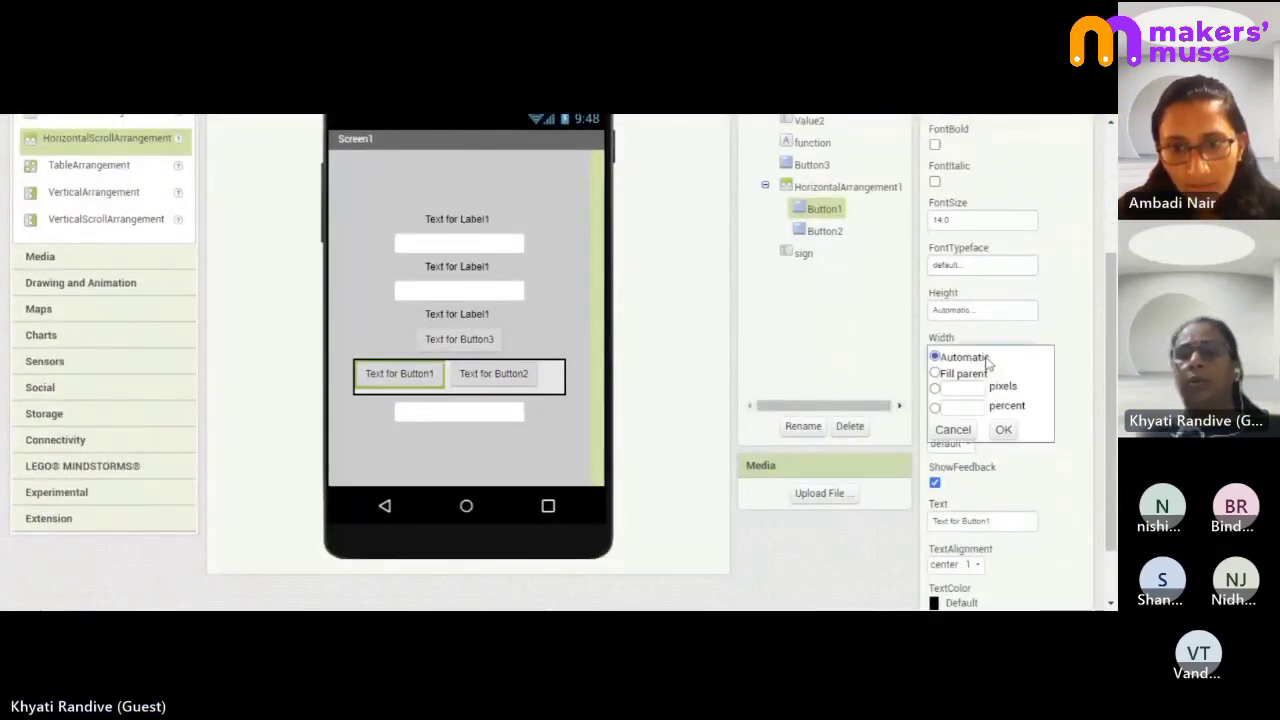
{"action": "left_click", "coordinate": [935, 407]}
{"action": "left_click", "coordinate": [963, 407]}
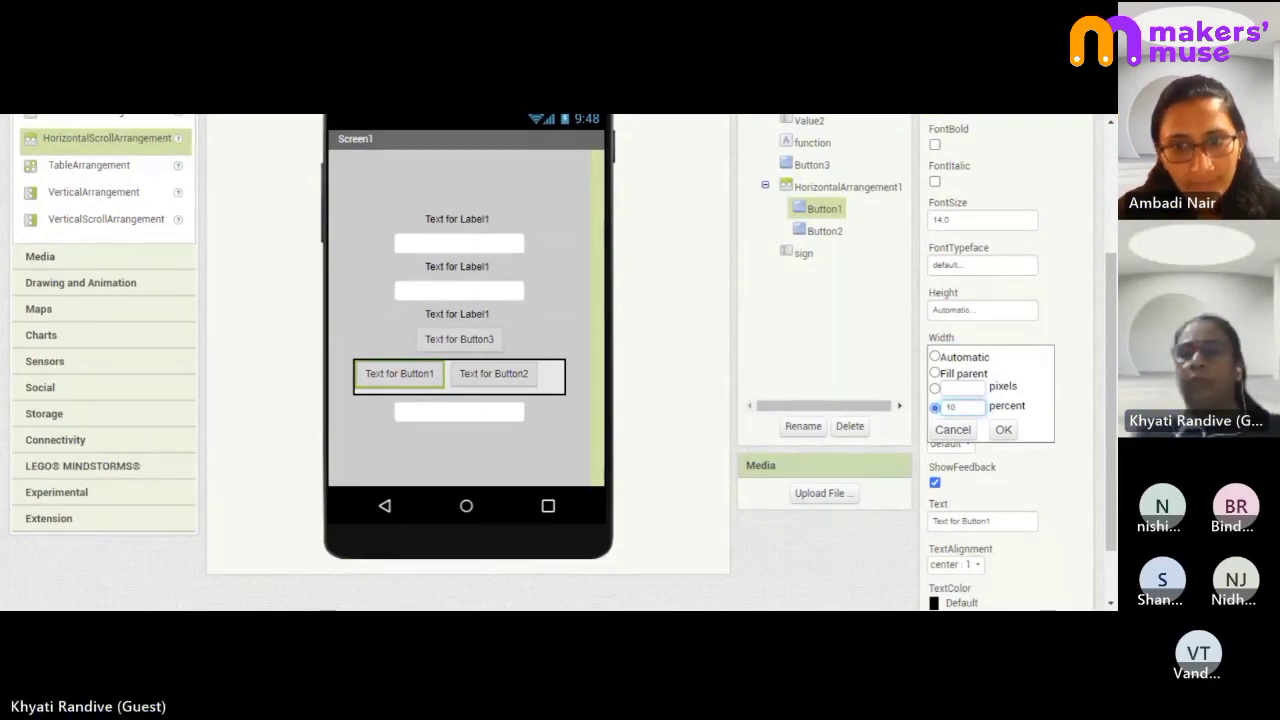
{"action": "left_click", "coordinate": [1003, 429]}
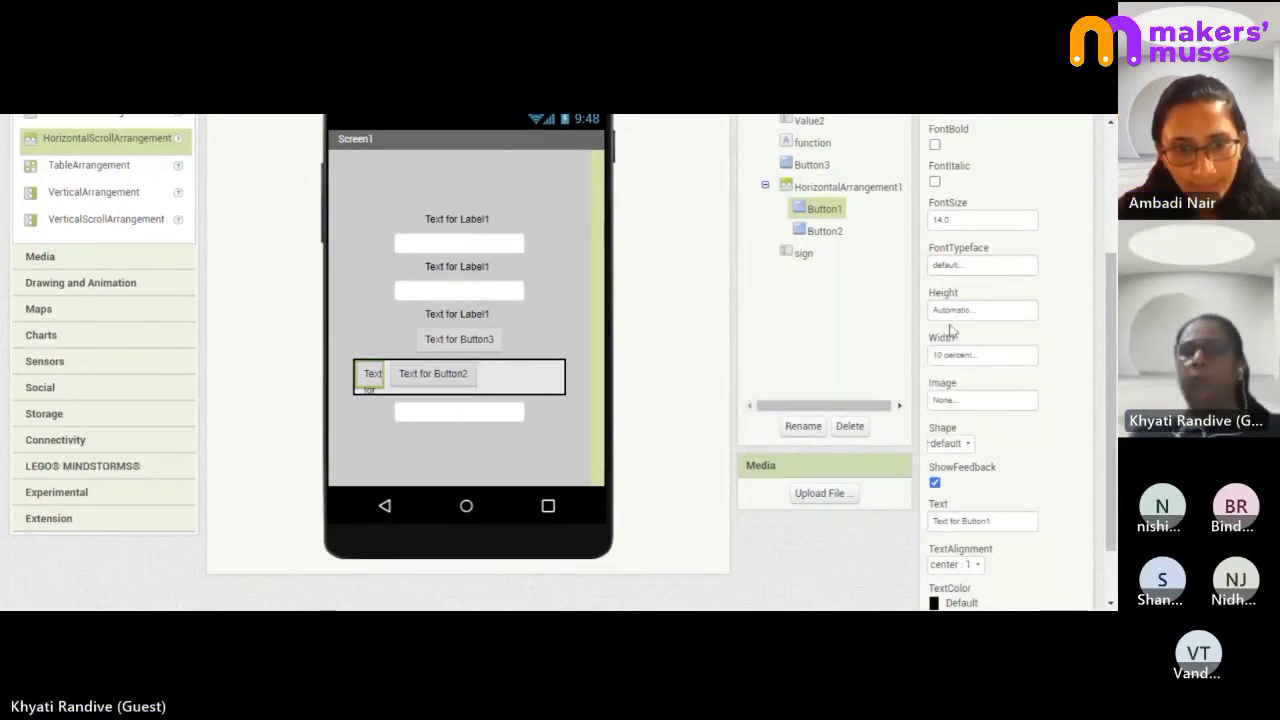
{"action": "left_click", "coordinate": [960, 354]}
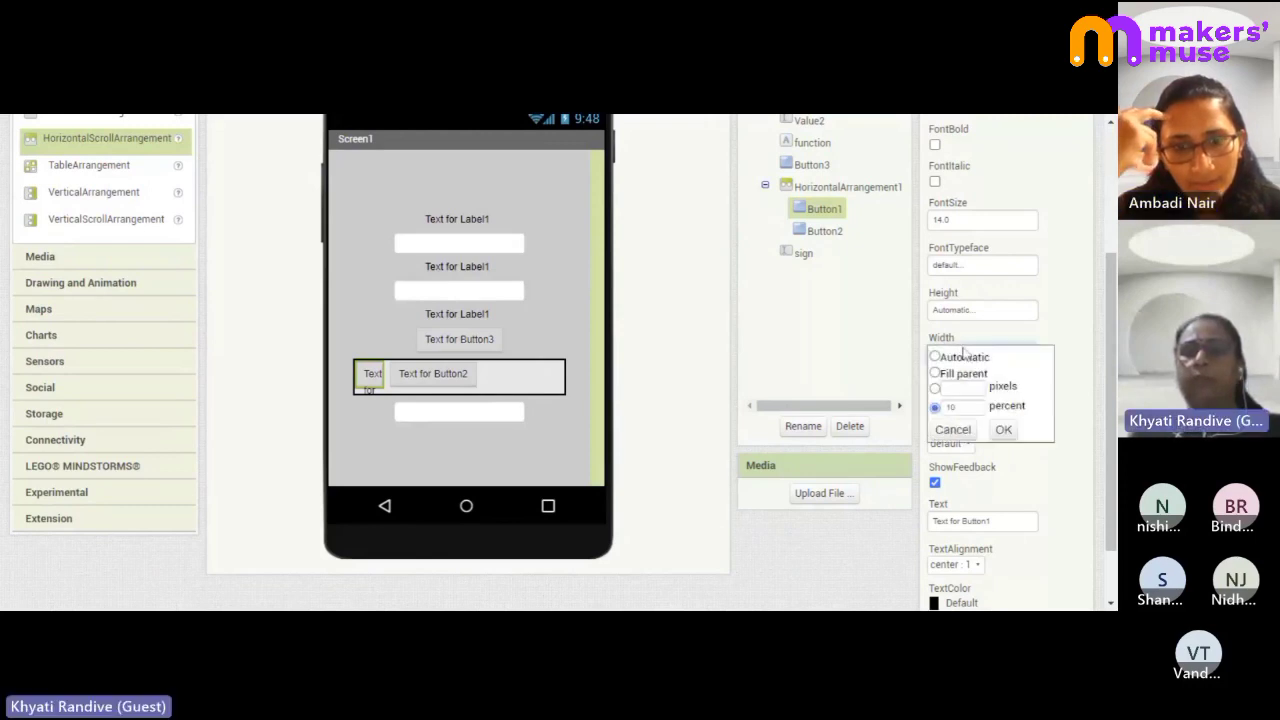
{"action": "left_click", "coordinate": [966, 406]}
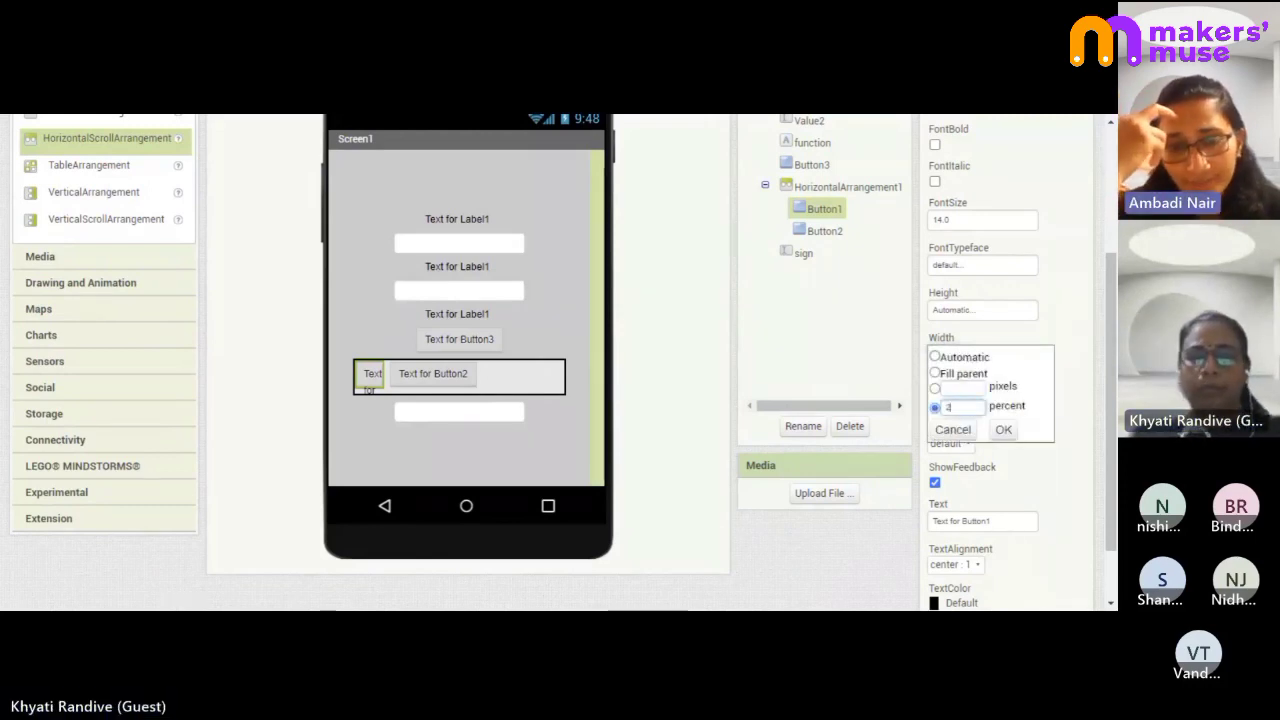
{"action": "left_click", "coordinate": [1004, 430]}
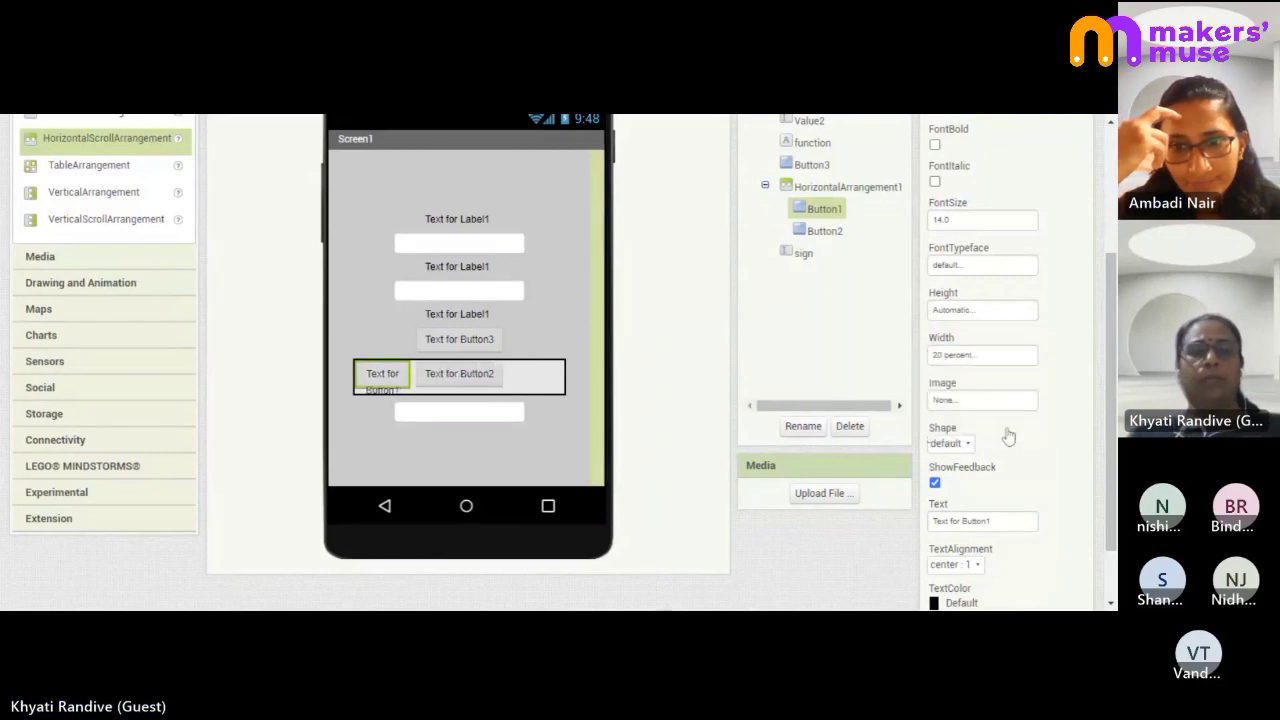
- Set Button2's width to 20 percent
{"action": "left_click", "coordinate": [499, 373]}
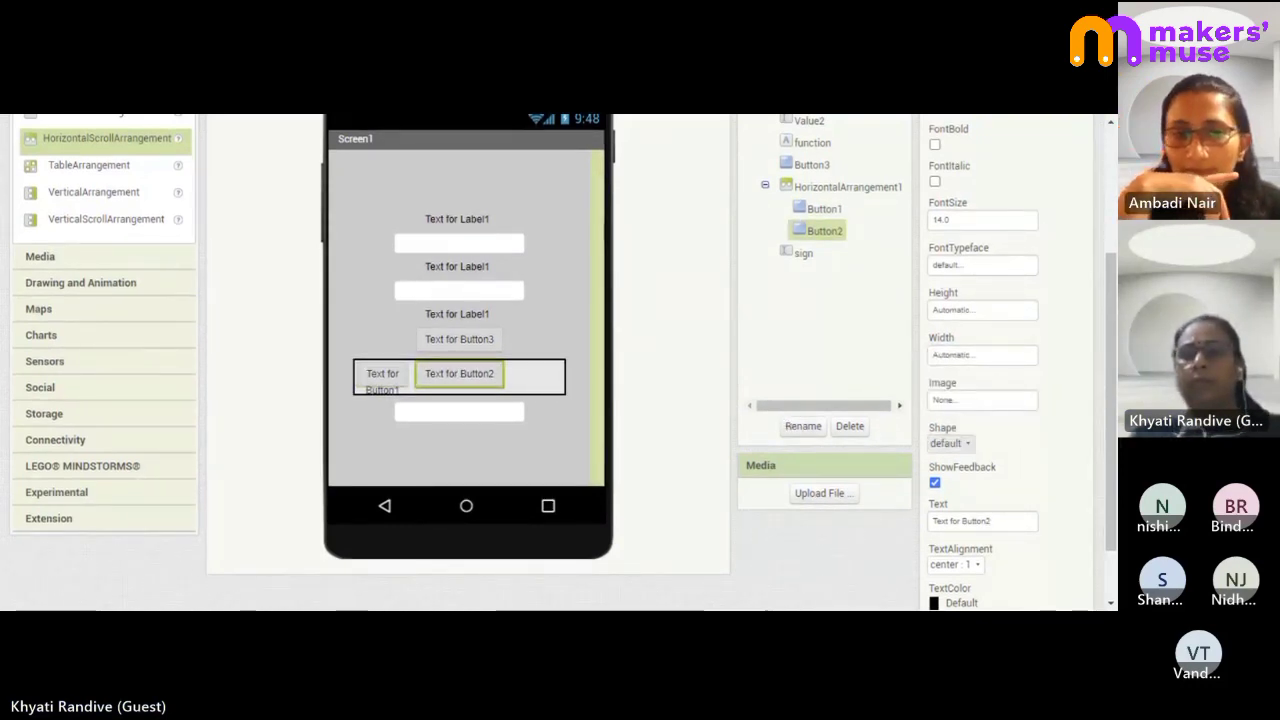
{"action": "left_click", "coordinate": [975, 358]}
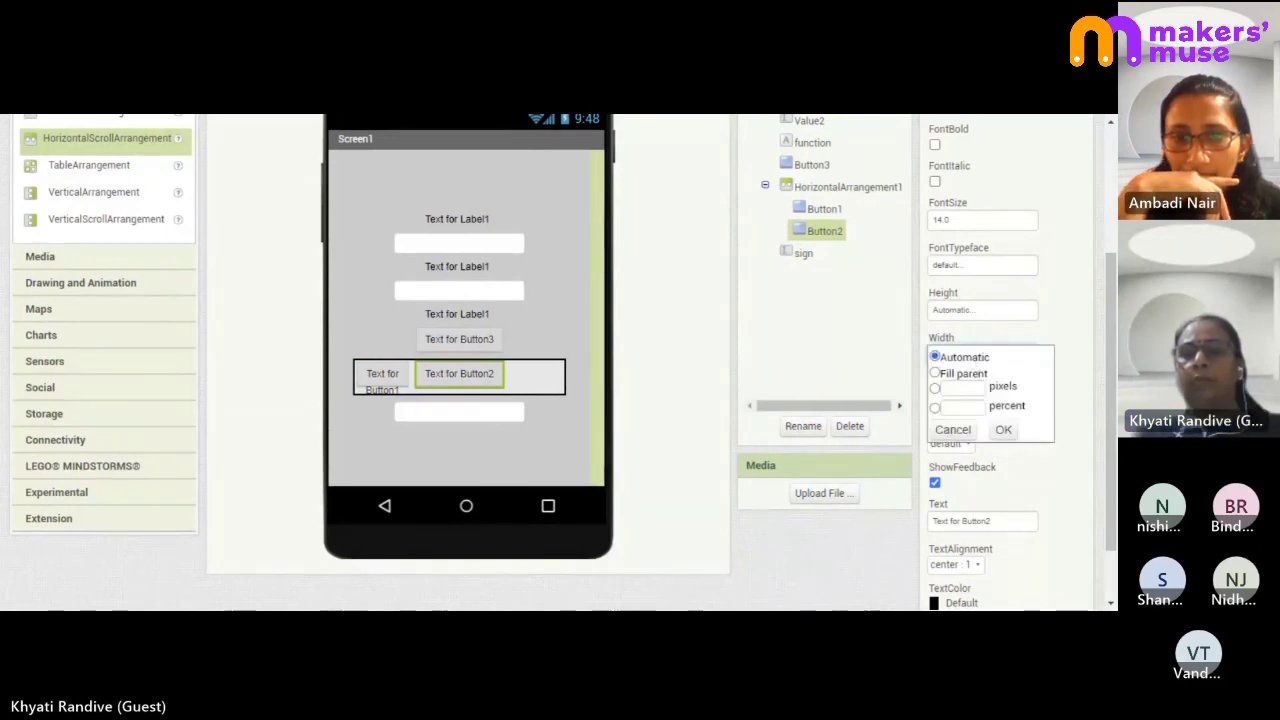
{"action": "left_click", "coordinate": [963, 407]}
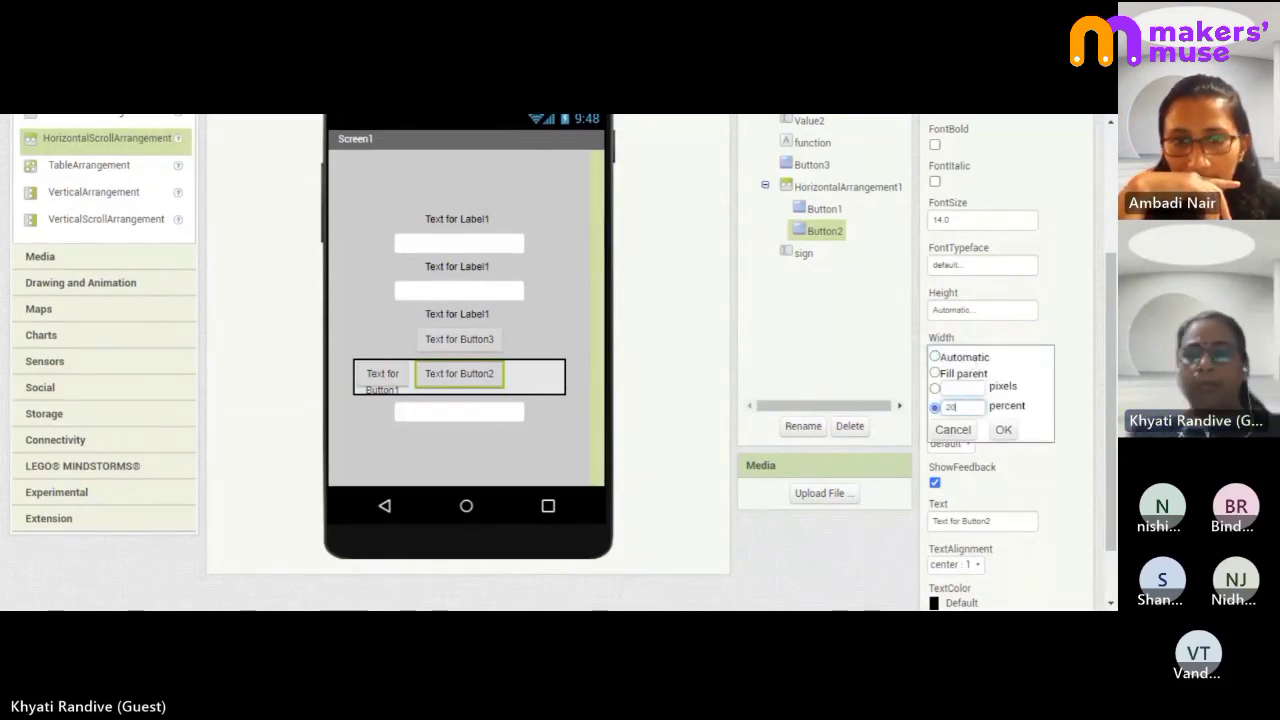
{"action": "left_click", "coordinate": [1004, 430]}
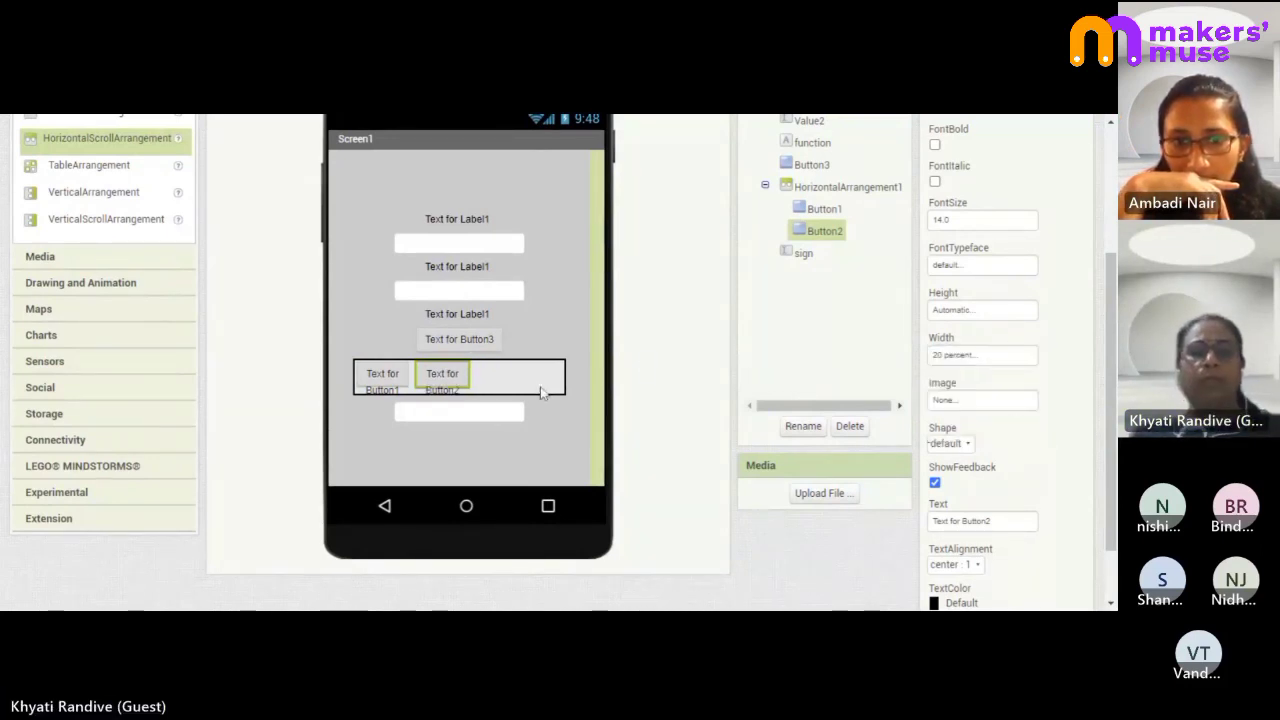
- Move Button3 into the row beside Button2 and make it 20 percent wide
{"action": "left_click", "coordinate": [484, 388]}
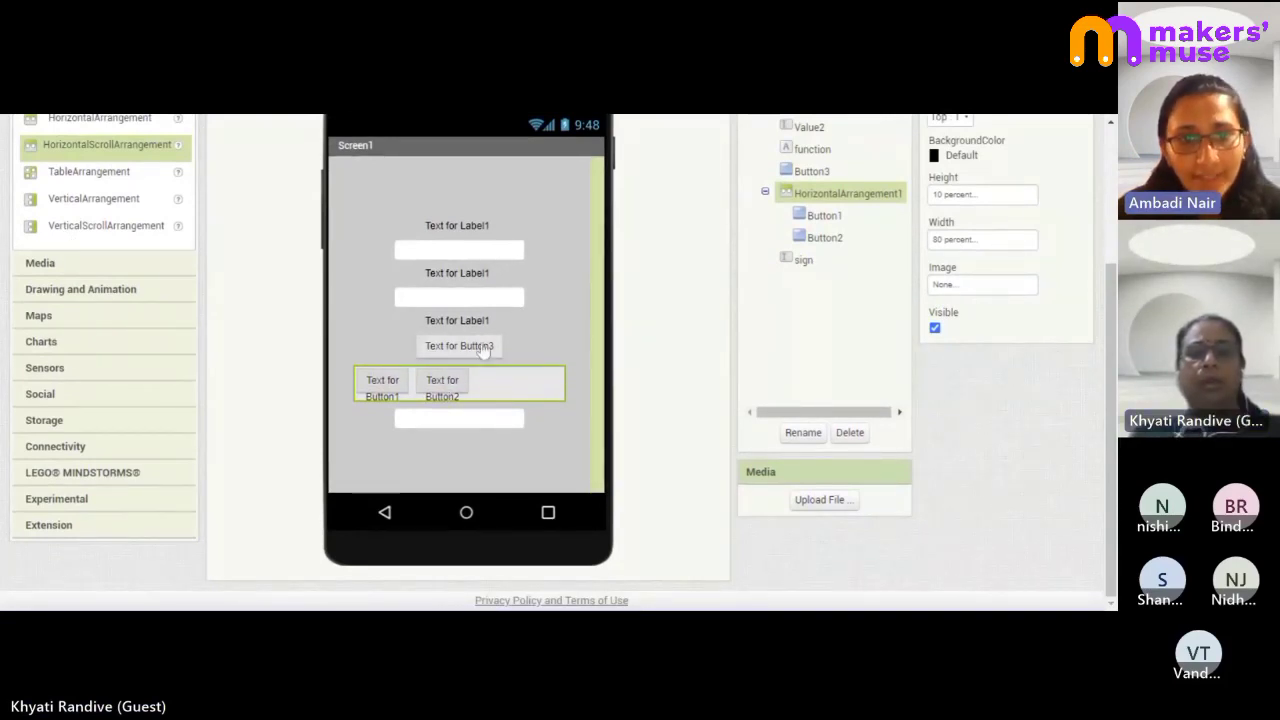
{"action": "left_click_drag", "start_coordinate": [483, 348], "coordinate": [541, 384]}
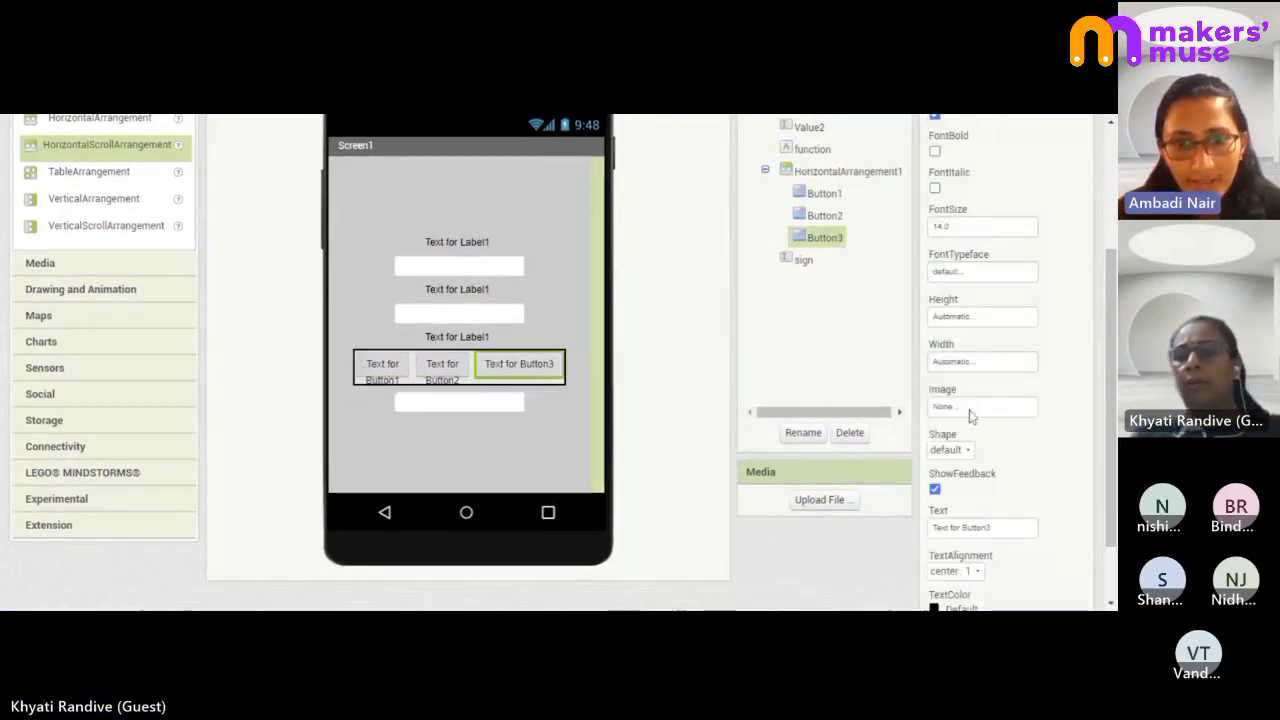
{"action": "left_click", "coordinate": [970, 364]}
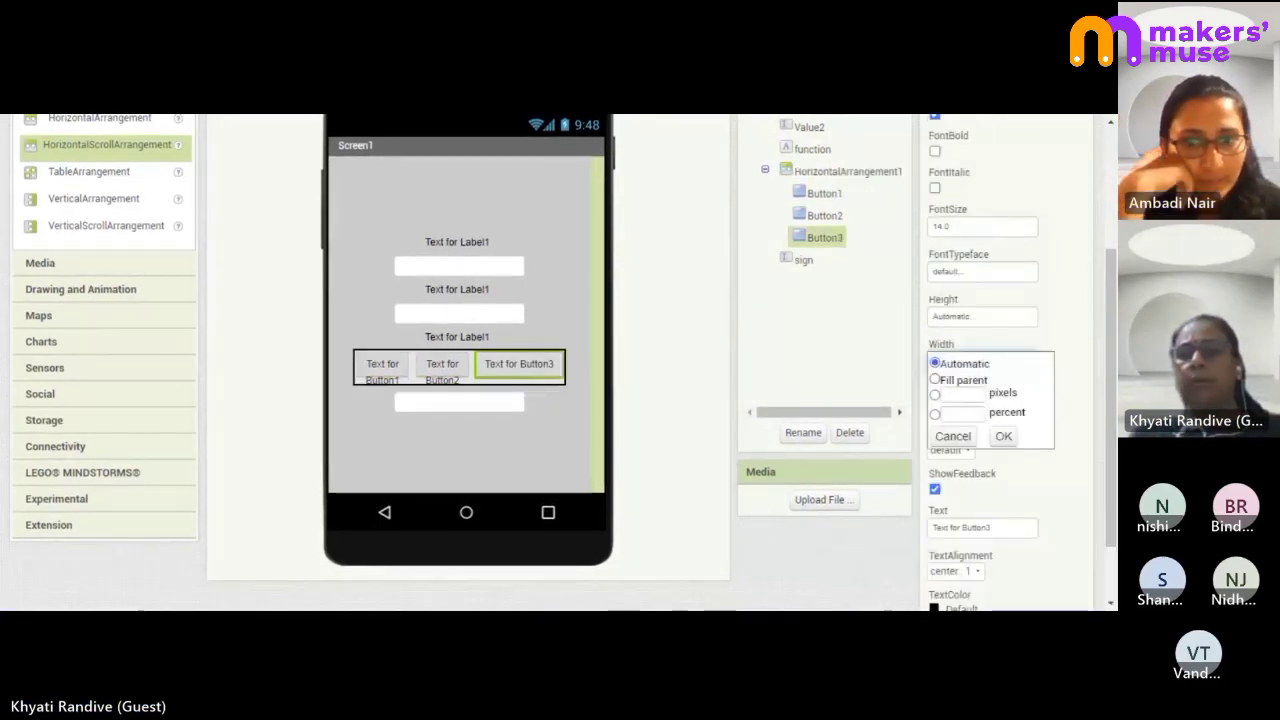
{"action": "left_click", "coordinate": [963, 414]}
{"action": "type", "text": "20"}
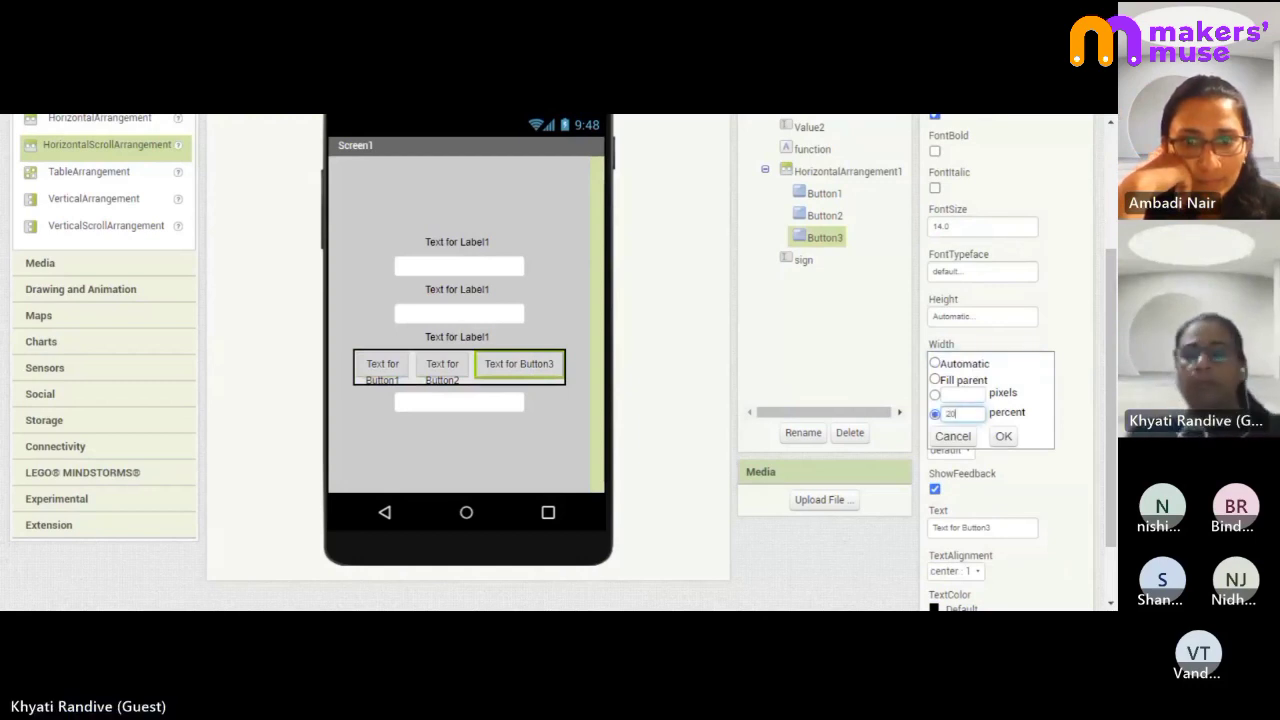
{"action": "left_click", "coordinate": [1003, 436]}
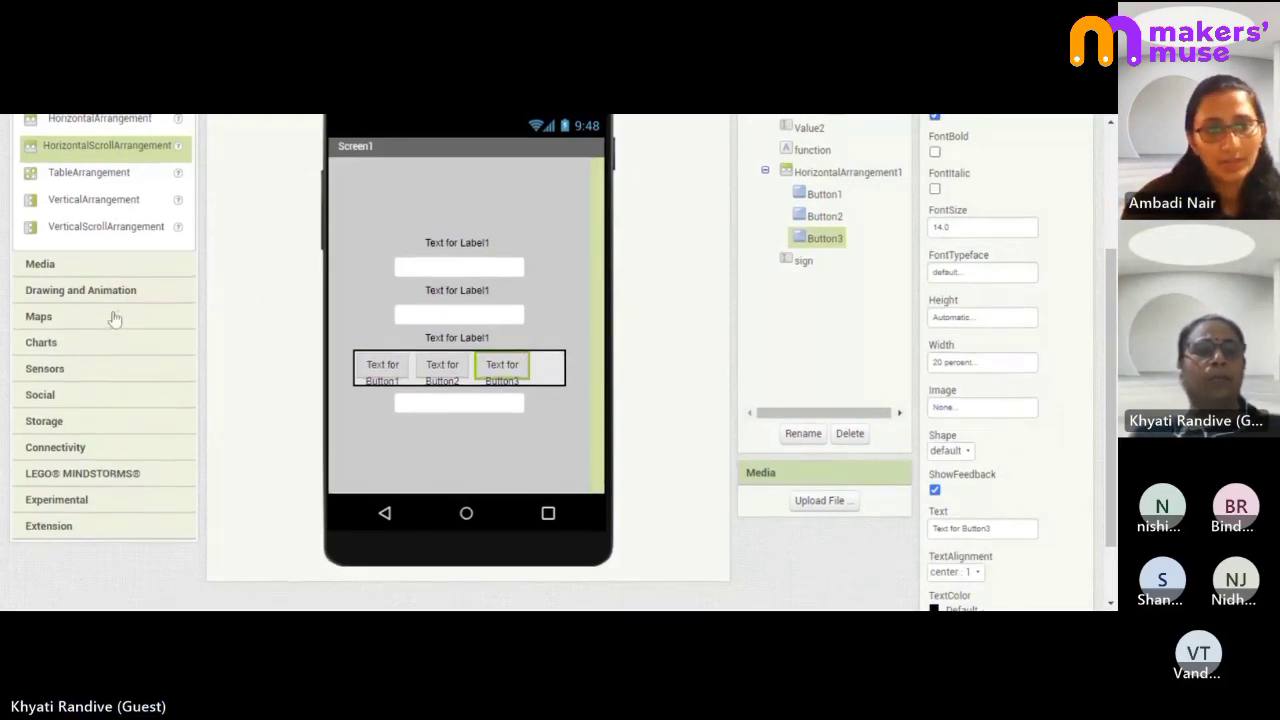
{"action": "scroll", "coordinate": [114, 320], "scroll_direction": "up", "scroll_amount": 2}
{"action": "left_click", "coordinate": [104, 266]}
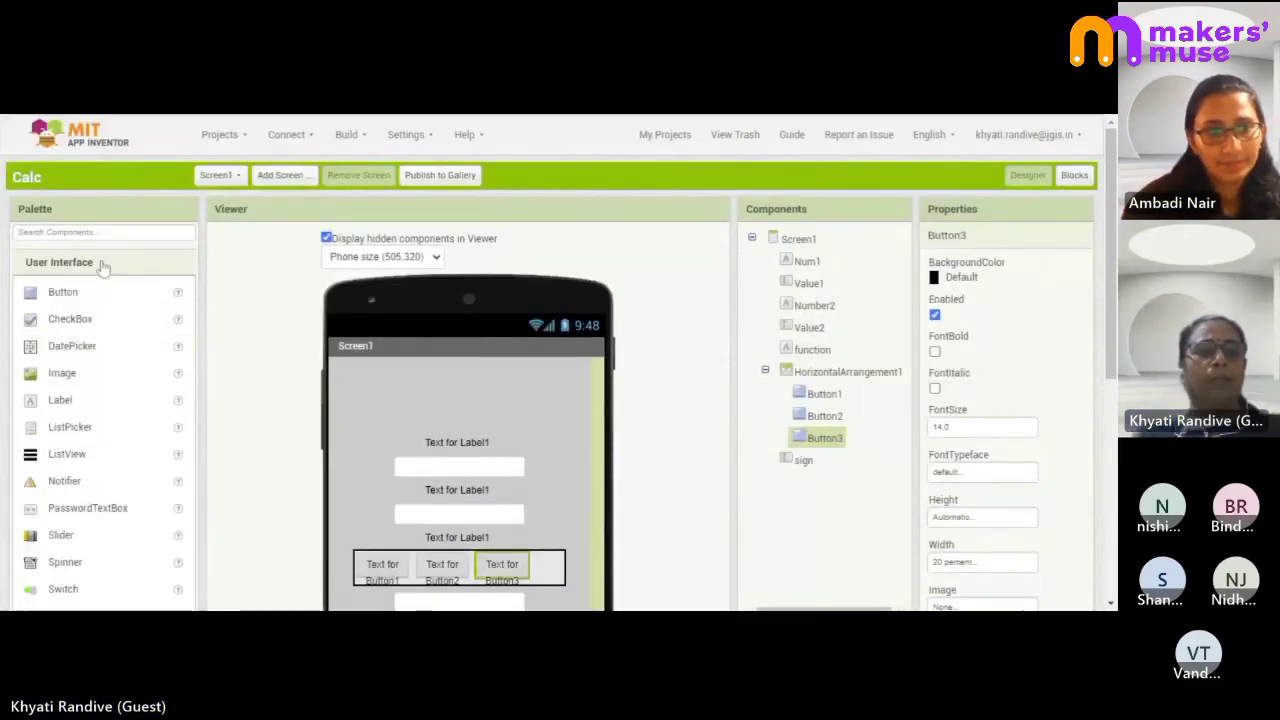
- Drop a fourth button, Button4, onto the screen above the row
{"action": "left_click_drag", "start_coordinate": [63, 297], "coordinate": [573, 565]}
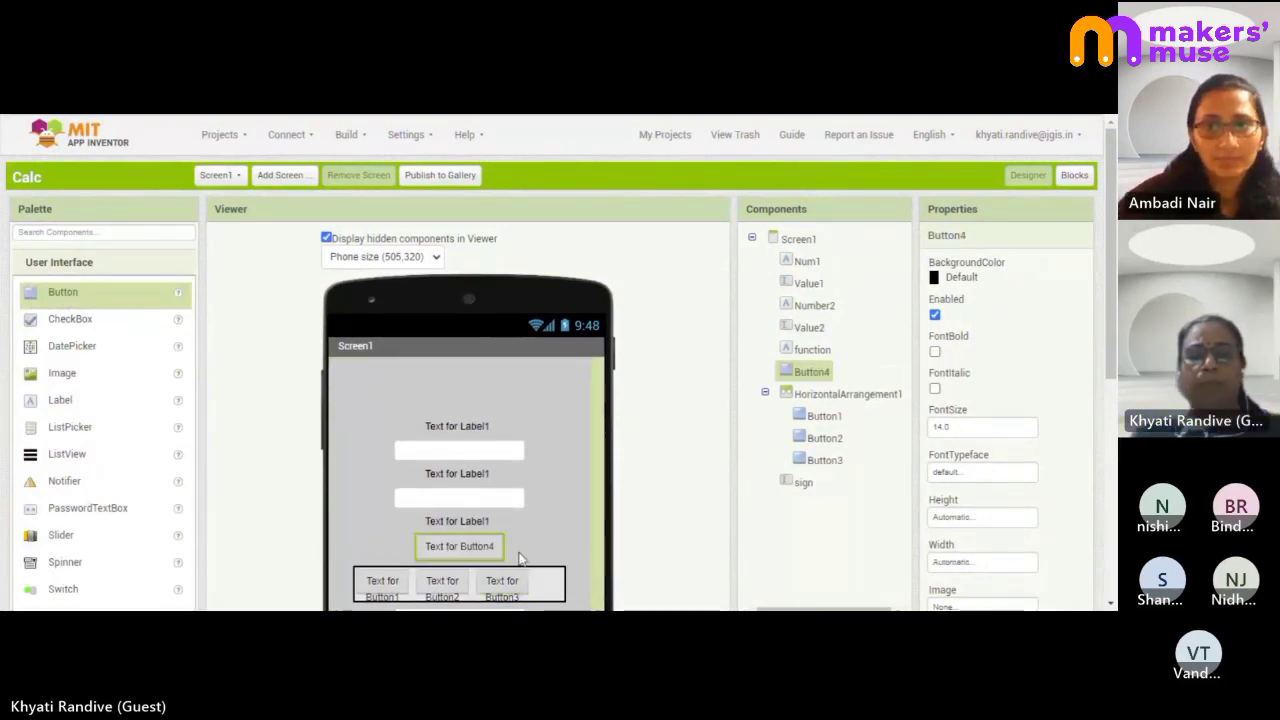
{"action": "scroll", "coordinate": [476, 556], "scroll_direction": "down", "scroll_amount": 3}
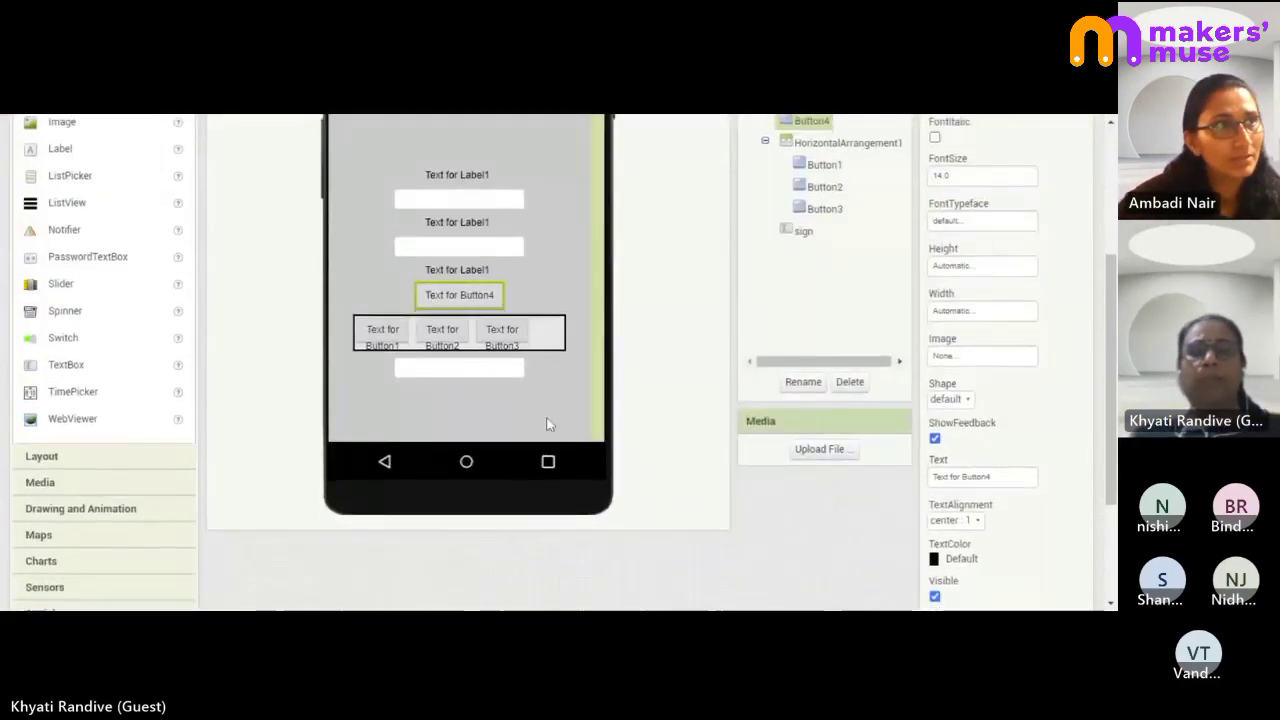
{"action": "left_click", "coordinate": [556, 348]}
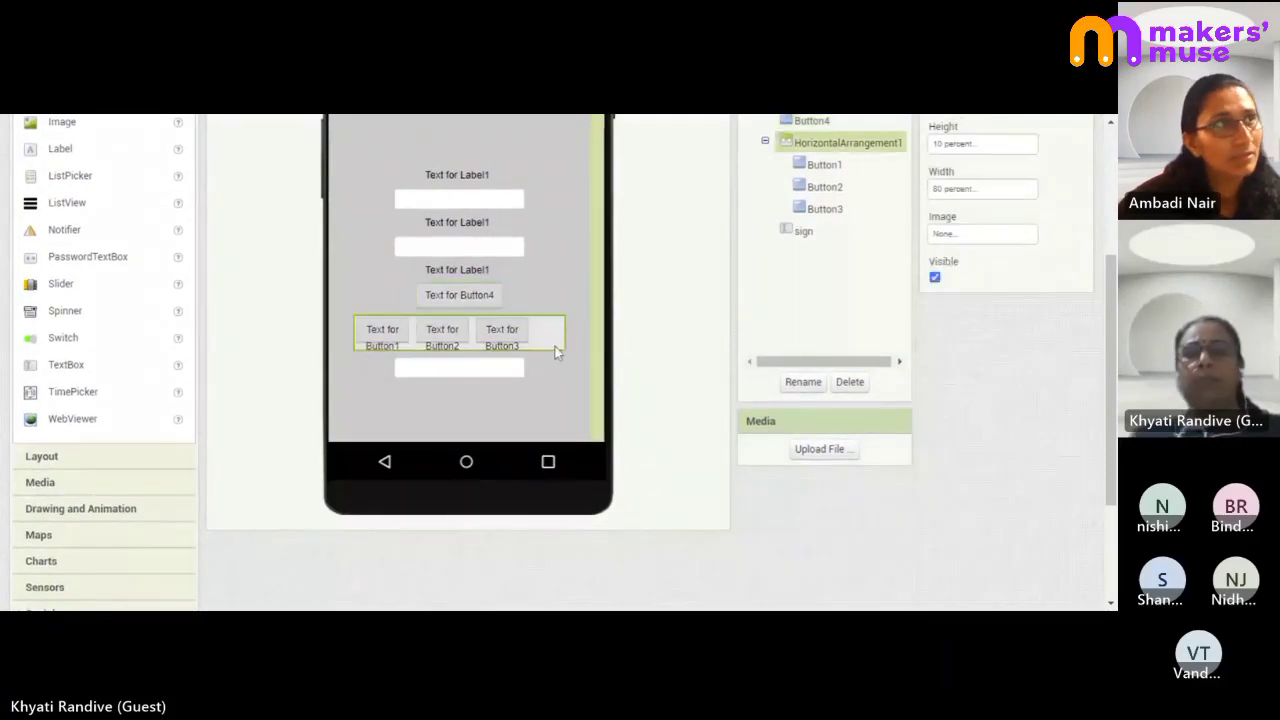
- Set HorizontalArrangement1's width to 95 percent
{"action": "left_click", "coordinate": [108, 462]}
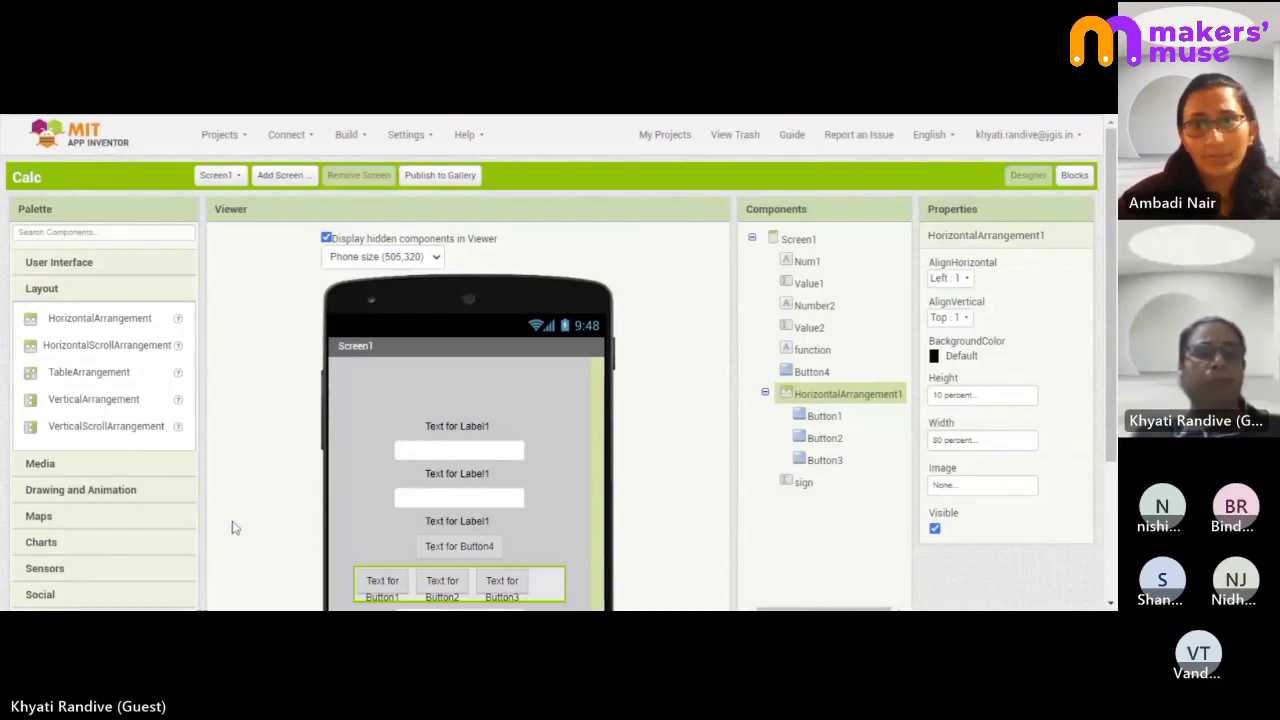
{"action": "scroll", "coordinate": [232, 528], "scroll_direction": "down", "scroll_amount": 1}
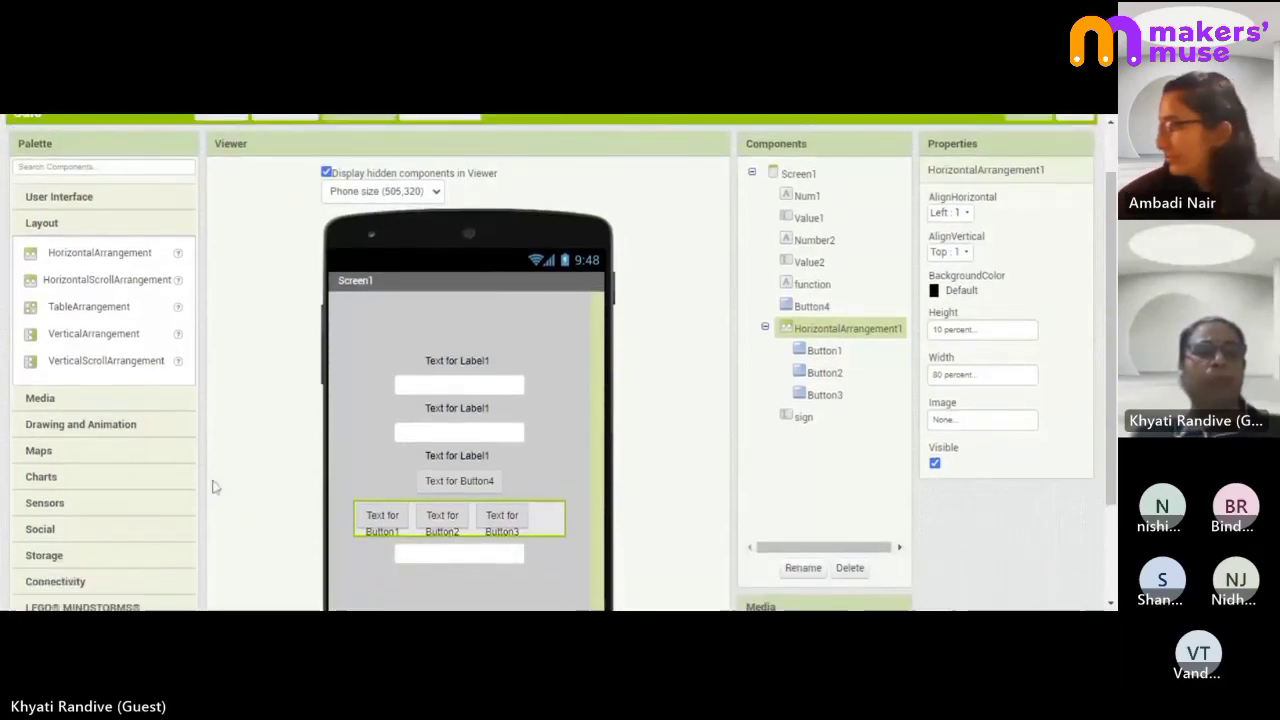
{"action": "left_click", "coordinate": [118, 258]}
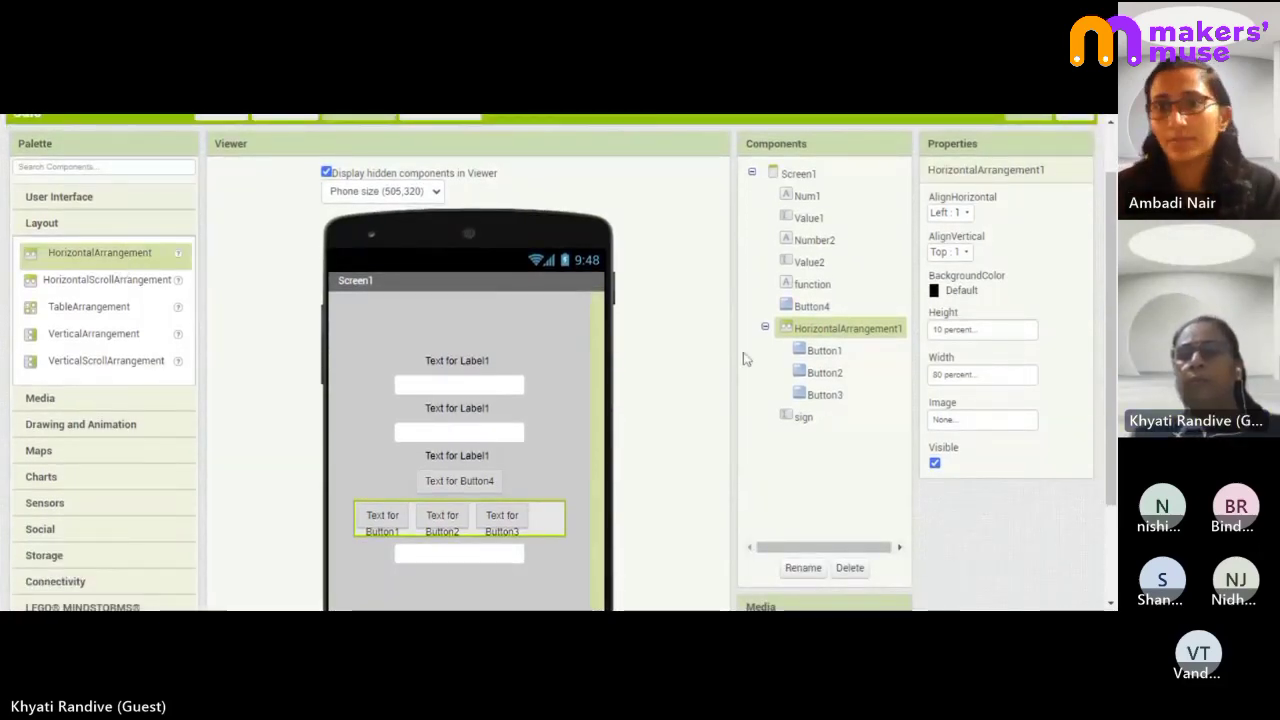
{"action": "left_click", "coordinate": [955, 375]}
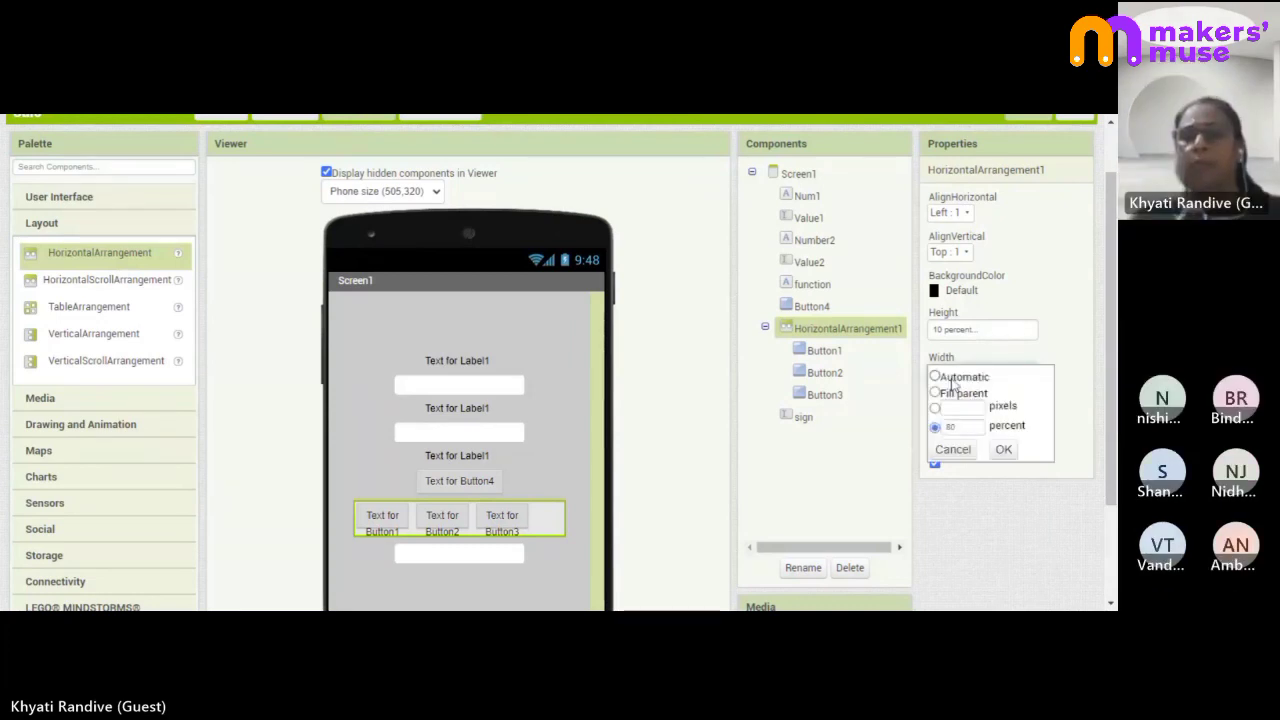
{"action": "left_click", "coordinate": [963, 427]}
{"action": "key", "text": "BackSpace"}
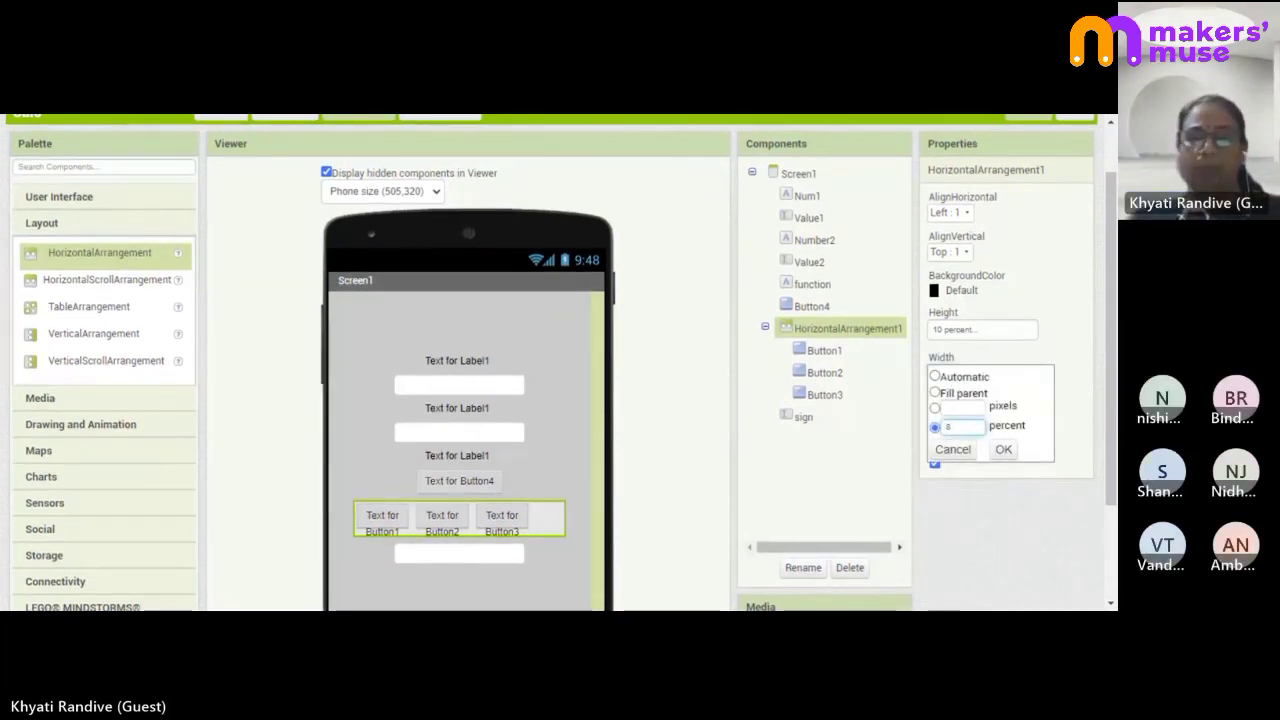
{"action": "type", "text": "5"}
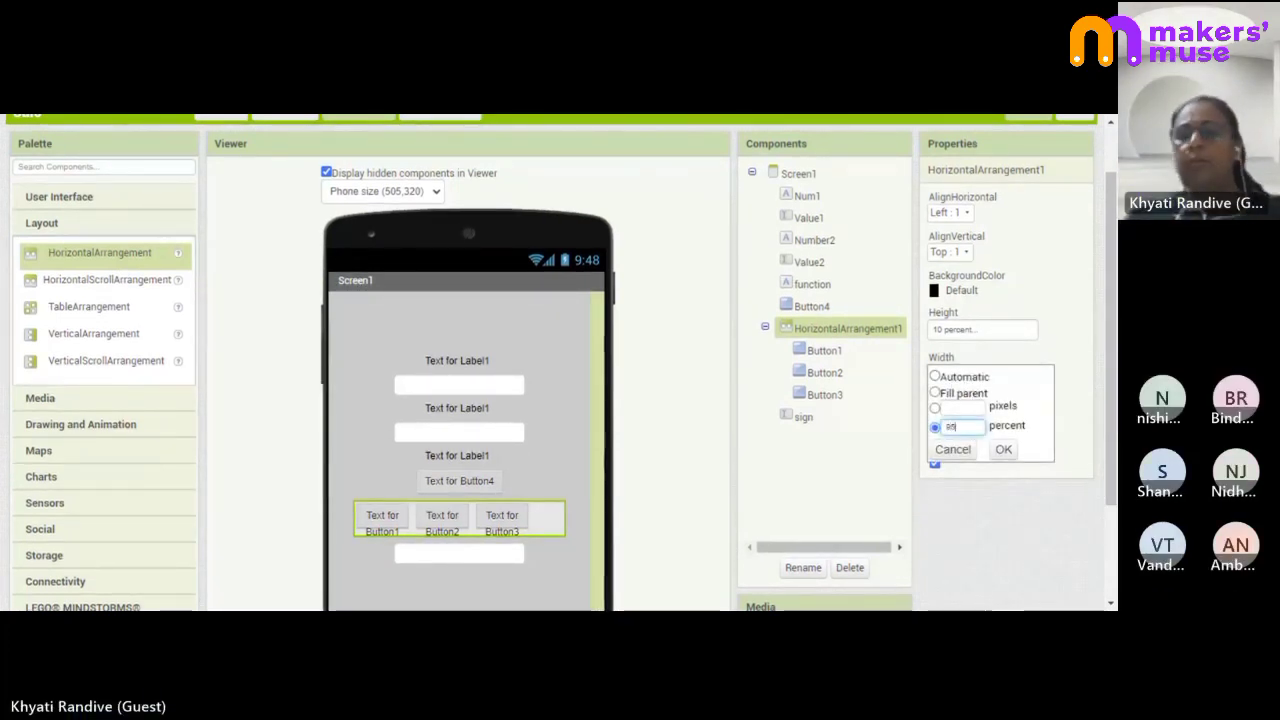
{"action": "left_click", "coordinate": [1002, 449]}
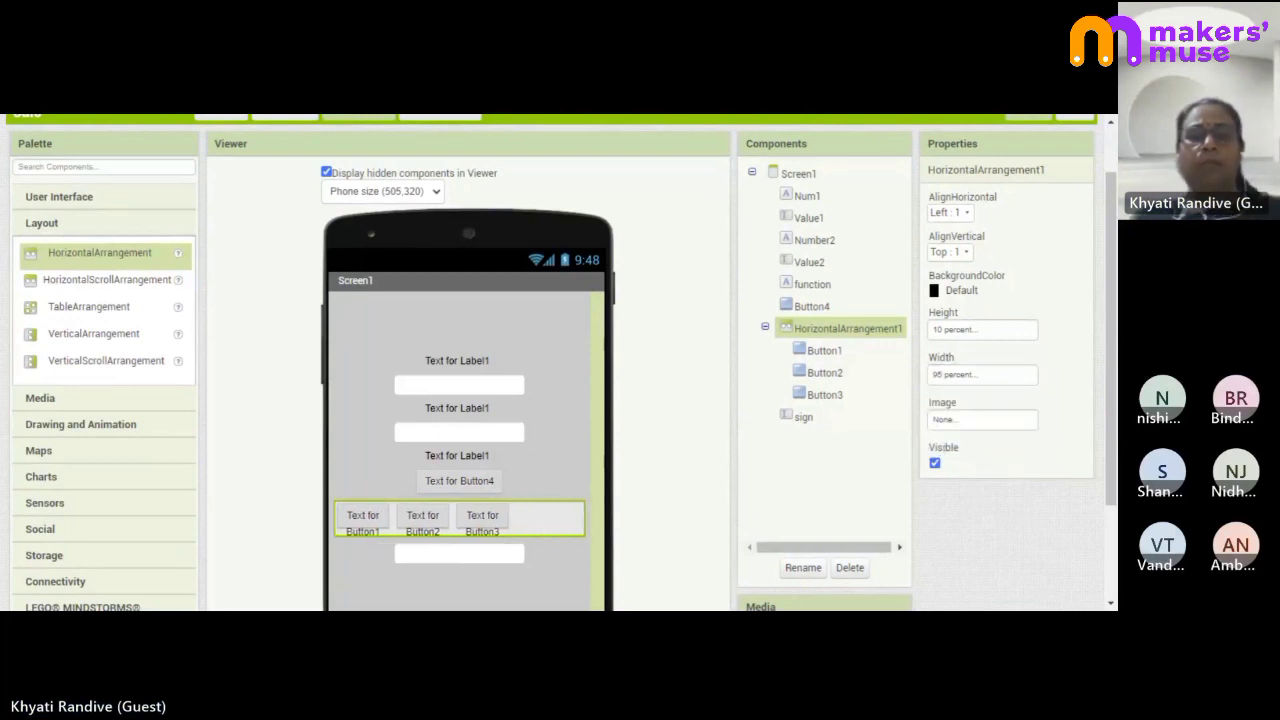
- Move Button4 into the row after Button3 and set its width to 20 percent
{"action": "left_click_drag", "start_coordinate": [470, 481], "coordinate": [582, 532]}
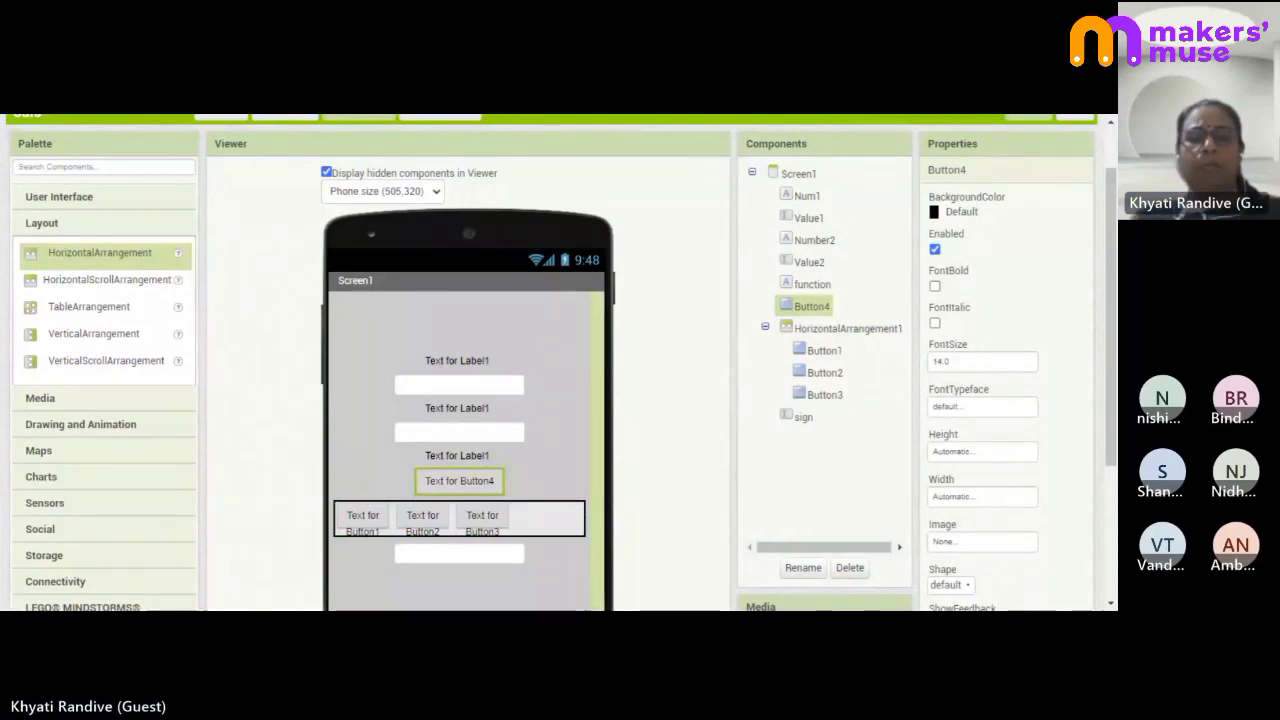
{"action": "left_click_drag", "start_coordinate": [459, 481], "coordinate": [535, 523]}
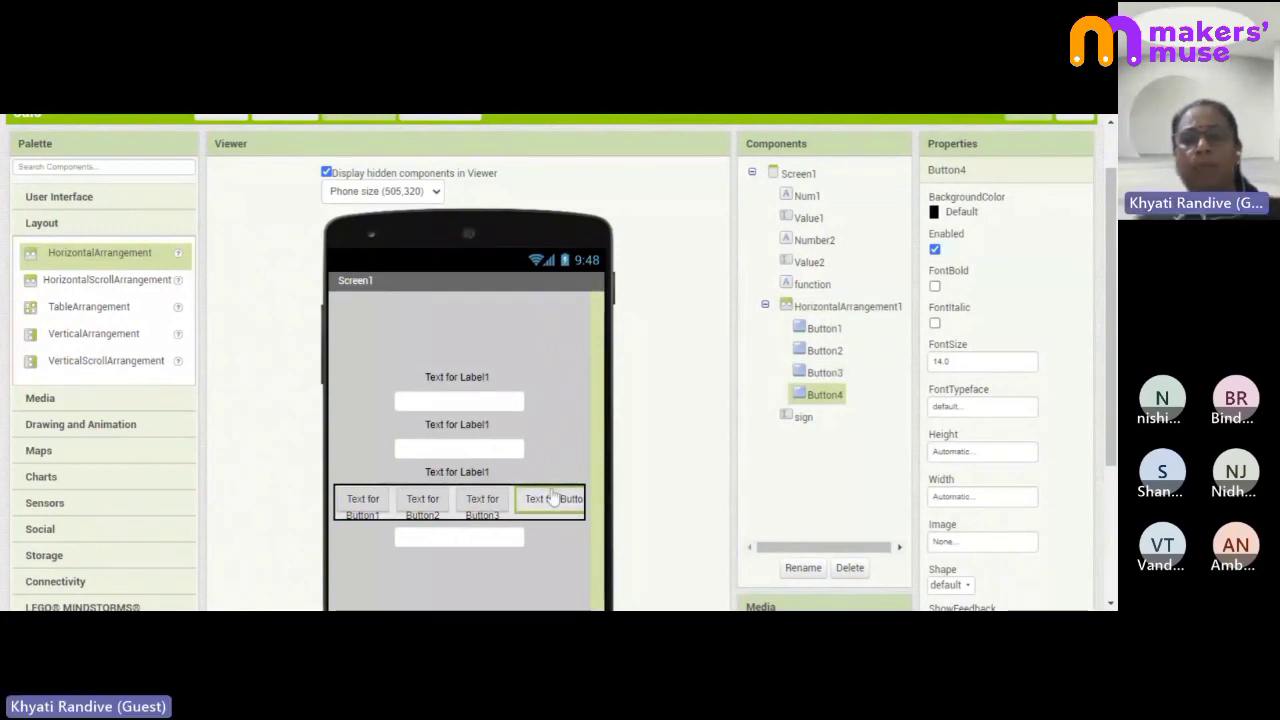
{"action": "left_click", "coordinate": [975, 496]}
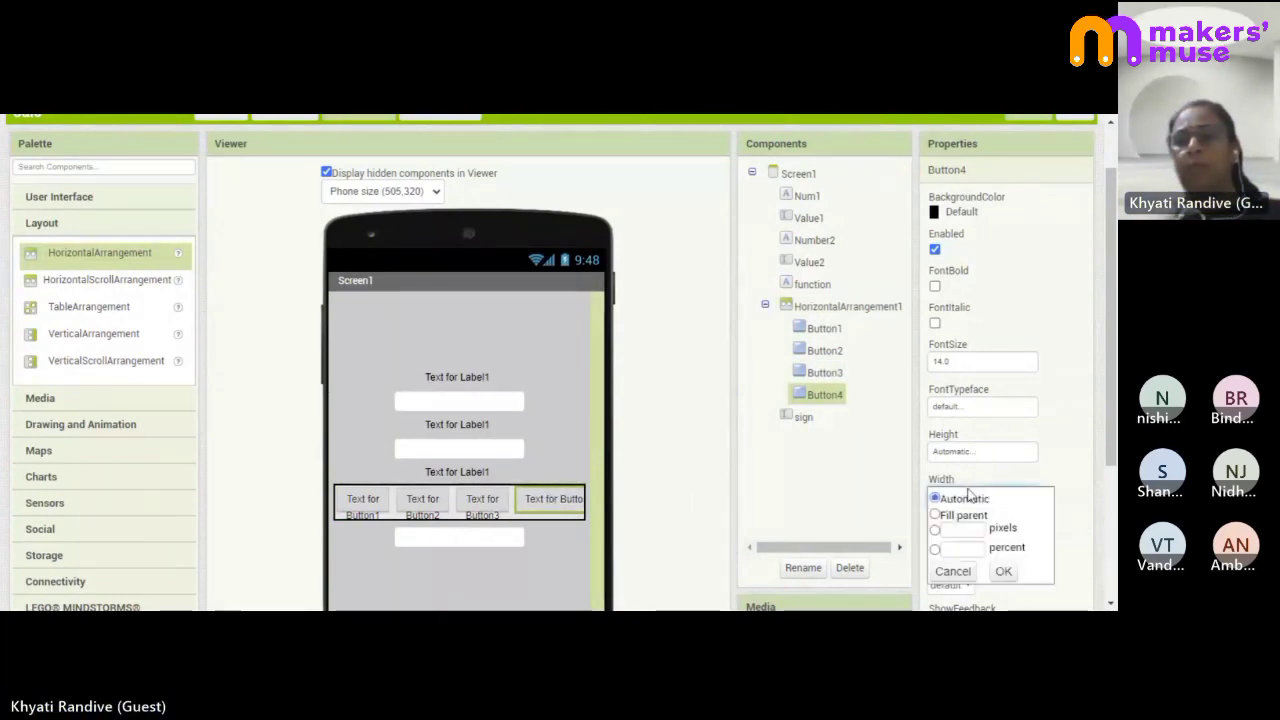
{"action": "left_click", "coordinate": [962, 548]}
{"action": "type", "text": "20"}
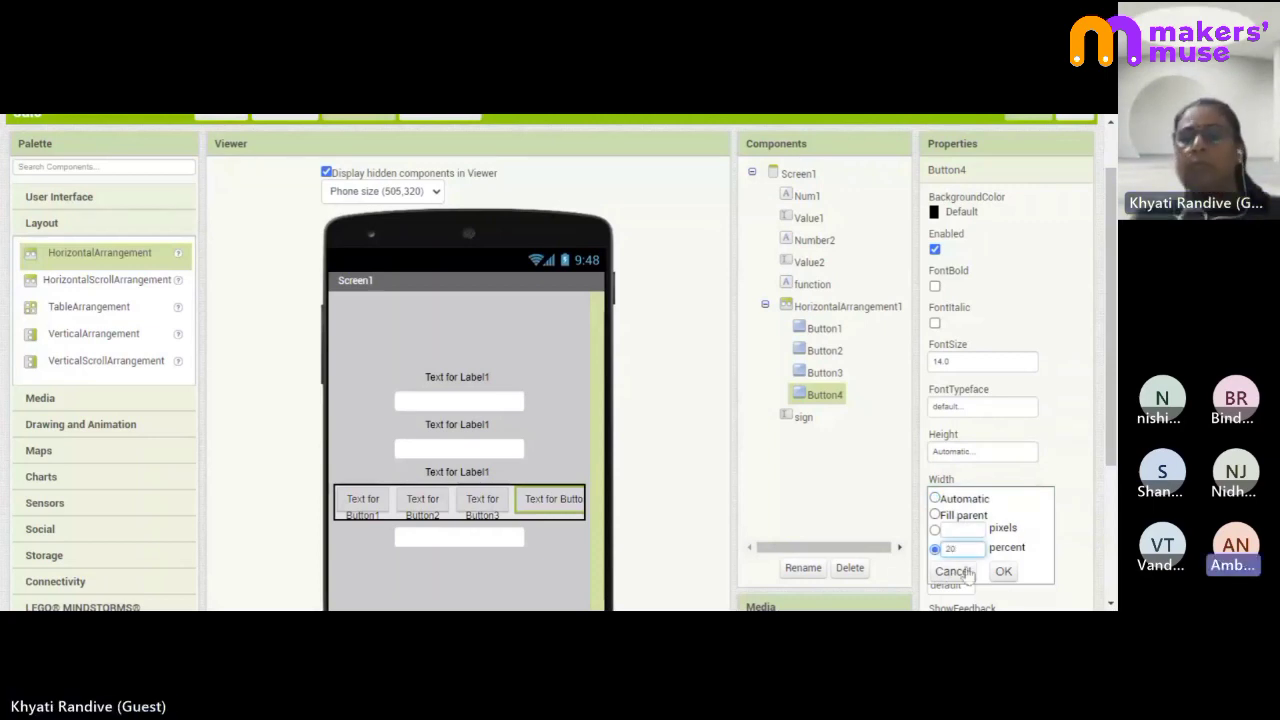
{"action": "left_click", "coordinate": [998, 573]}
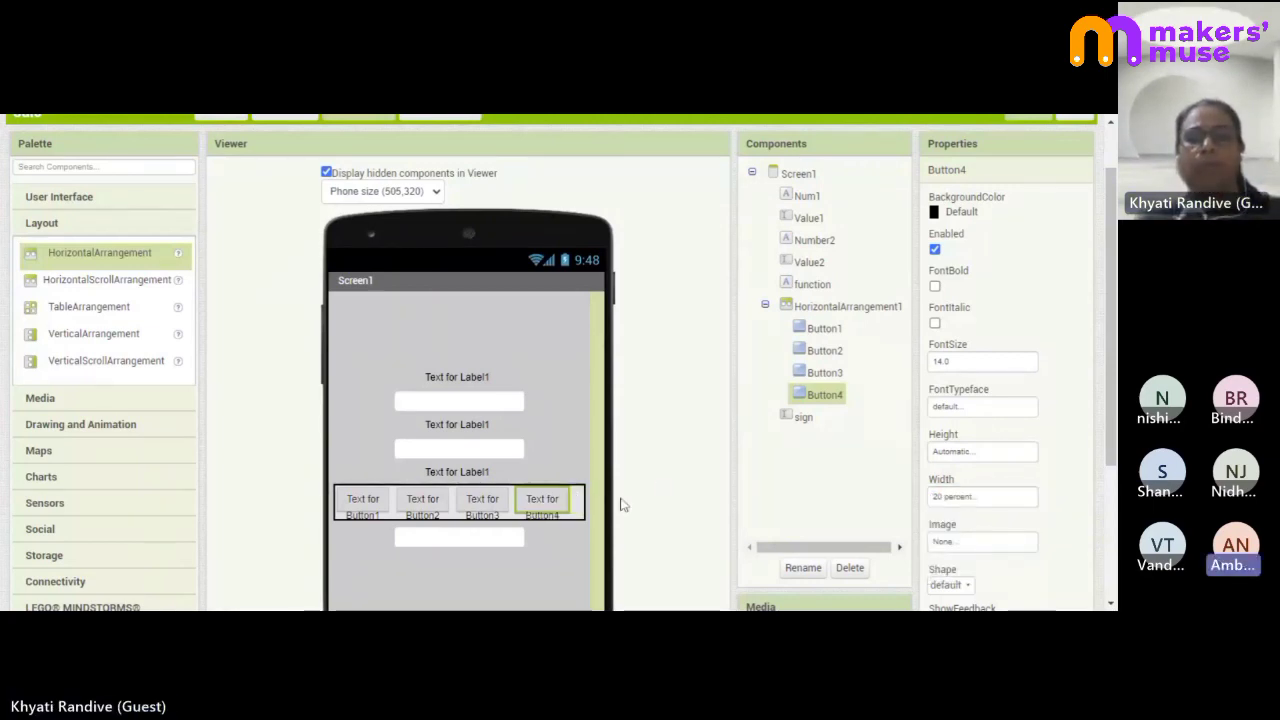
- Select the first operator button, Button1, to show its properties
{"action": "scroll", "coordinate": [524, 394], "scroll_direction": "down", "scroll_amount": 3}
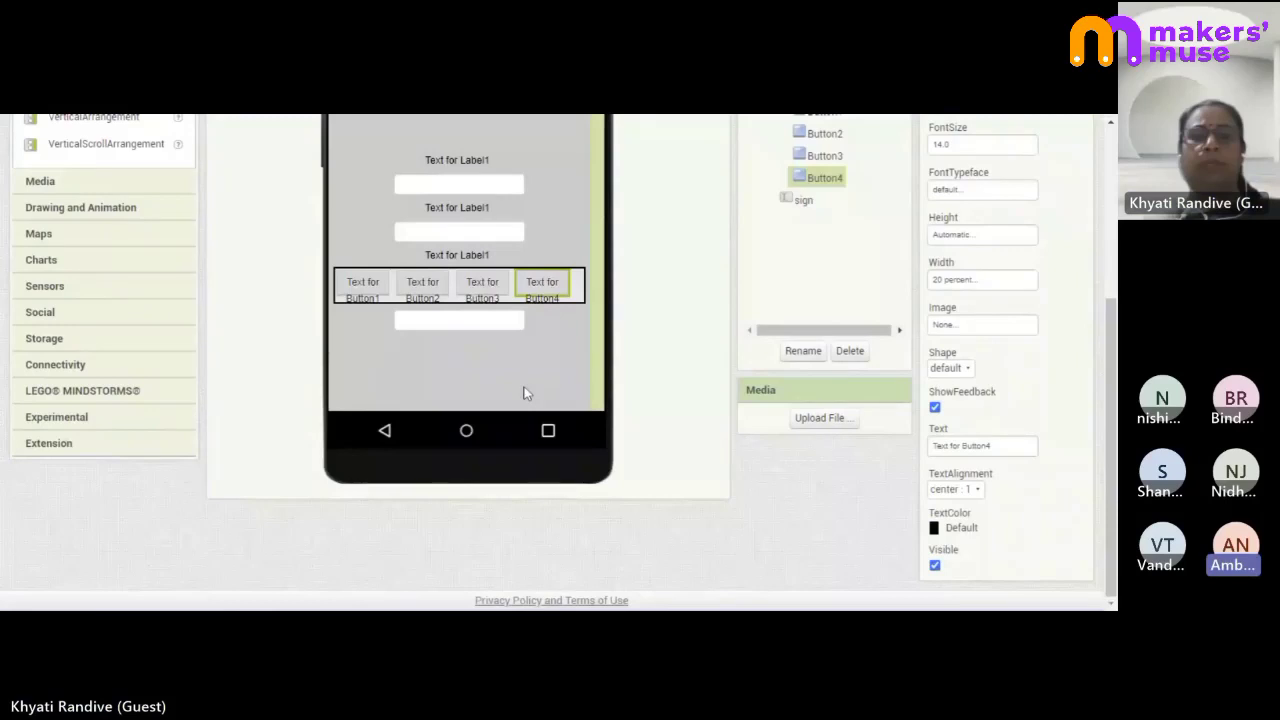
{"action": "left_click", "coordinate": [510, 320]}
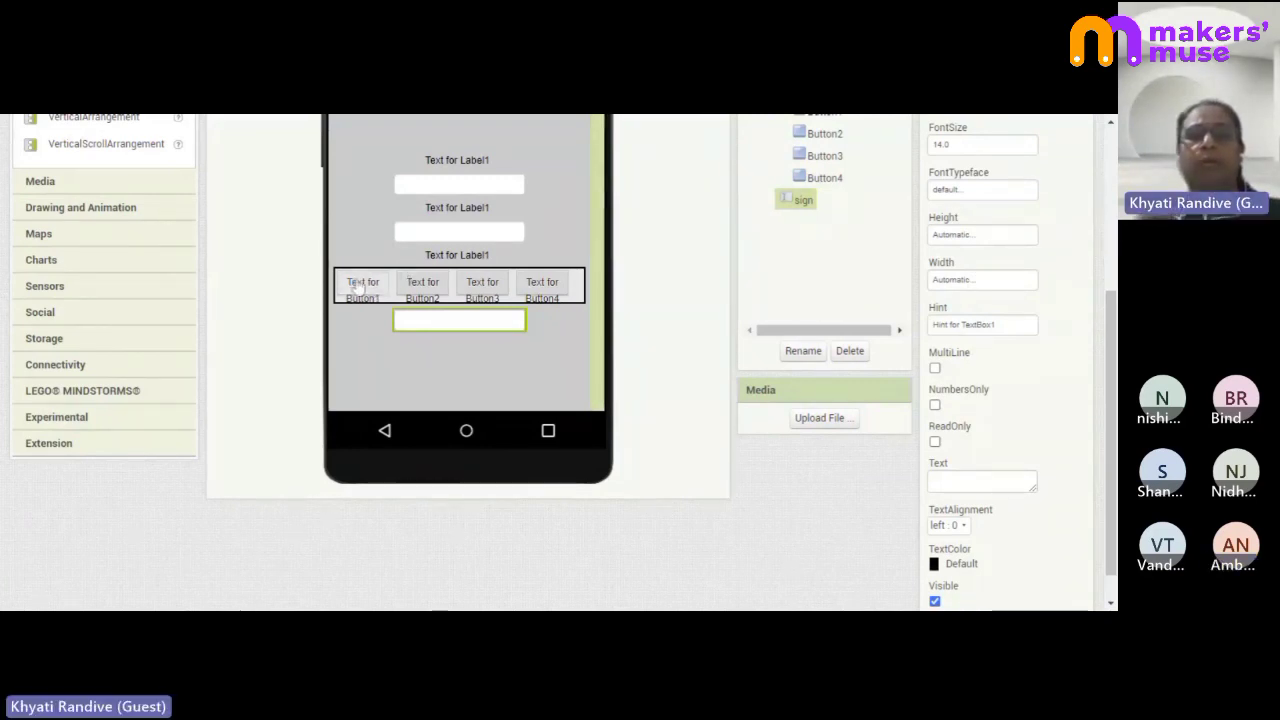
{"action": "left_click", "coordinate": [354, 287]}
{"action": "scroll", "coordinate": [819, 228], "scroll_direction": "up", "scroll_amount": 1}
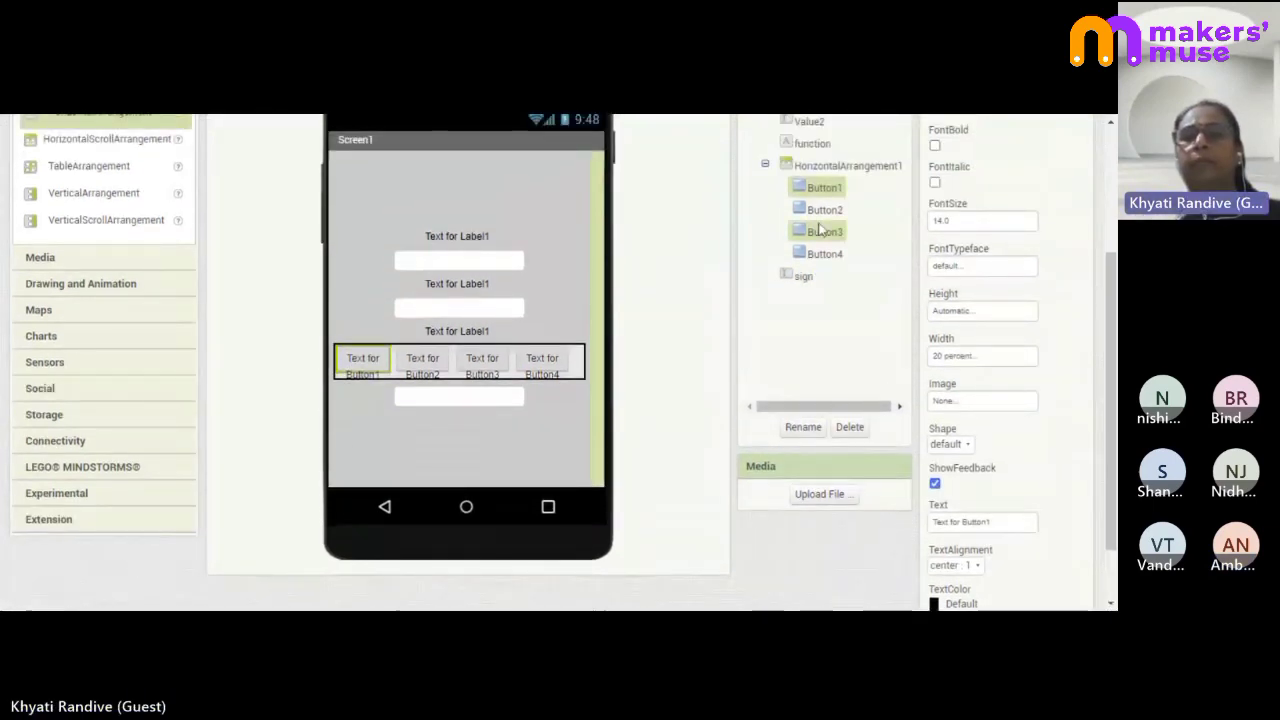
- Rename Button1 to Plus after the + symbol is rejected as a name
{"action": "left_click", "coordinate": [809, 430]}
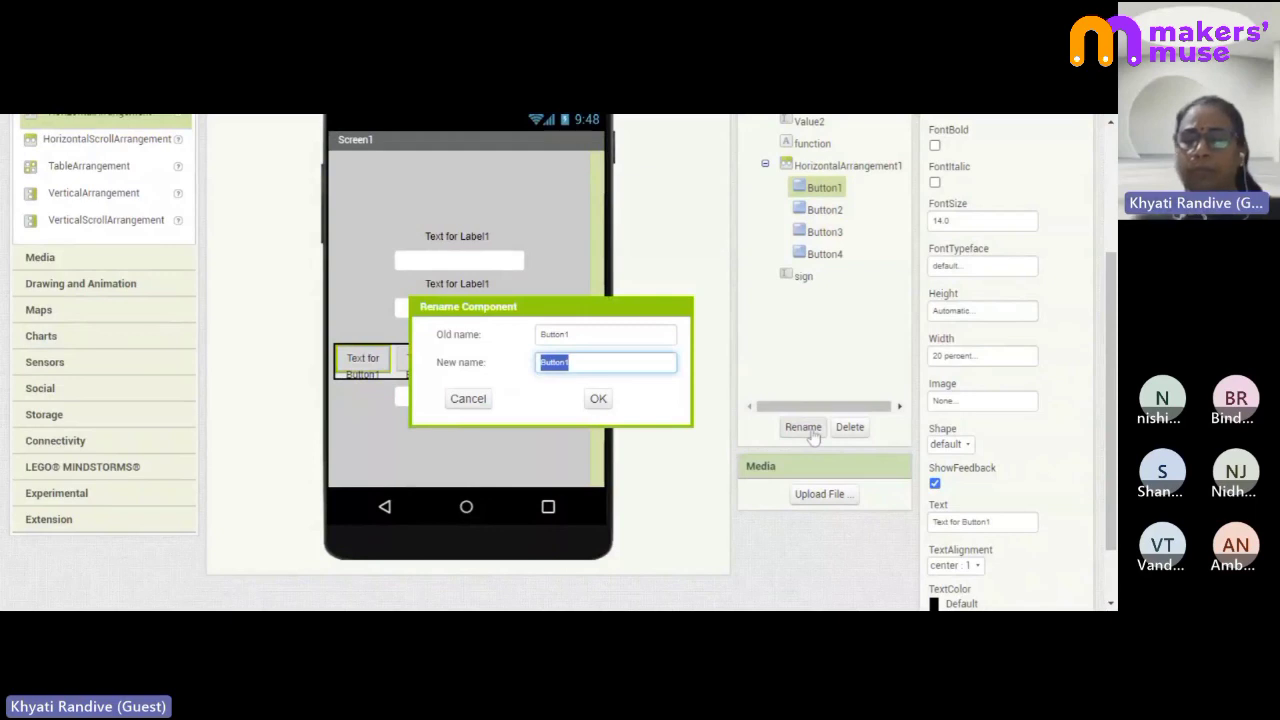
{"action": "type", "text": "A"}
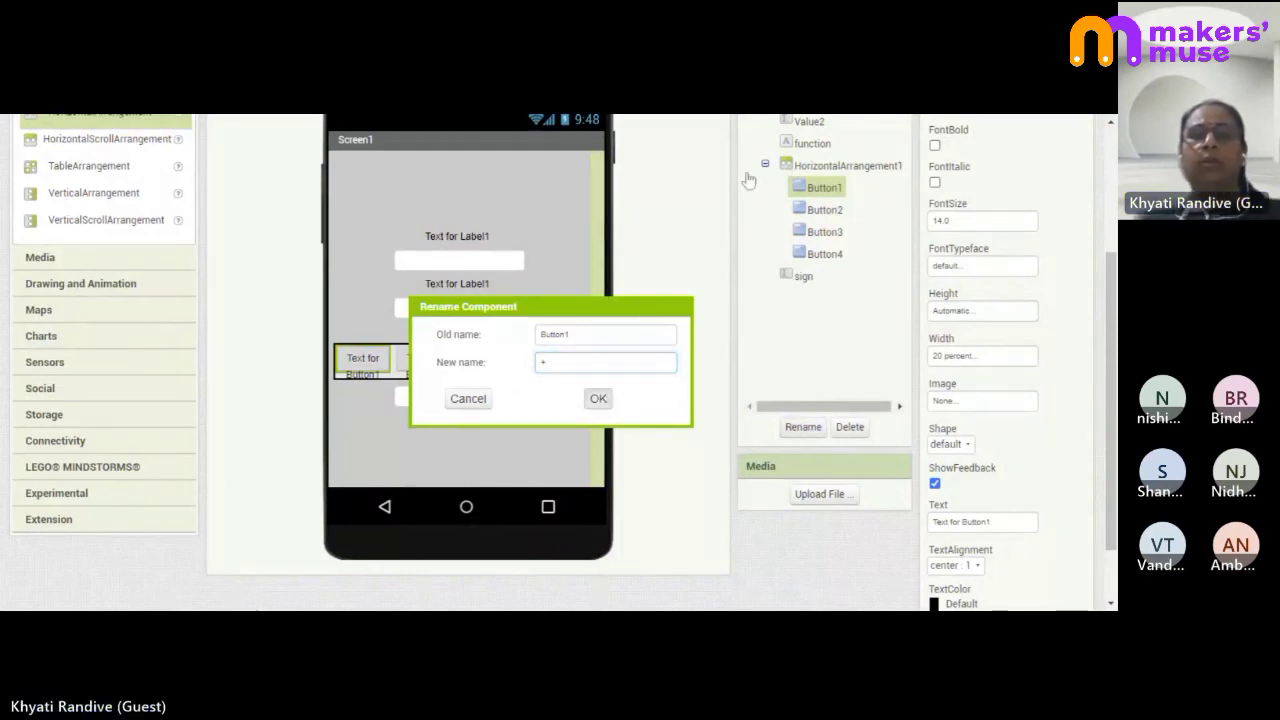
{"action": "left_click", "coordinate": [704, 174]}
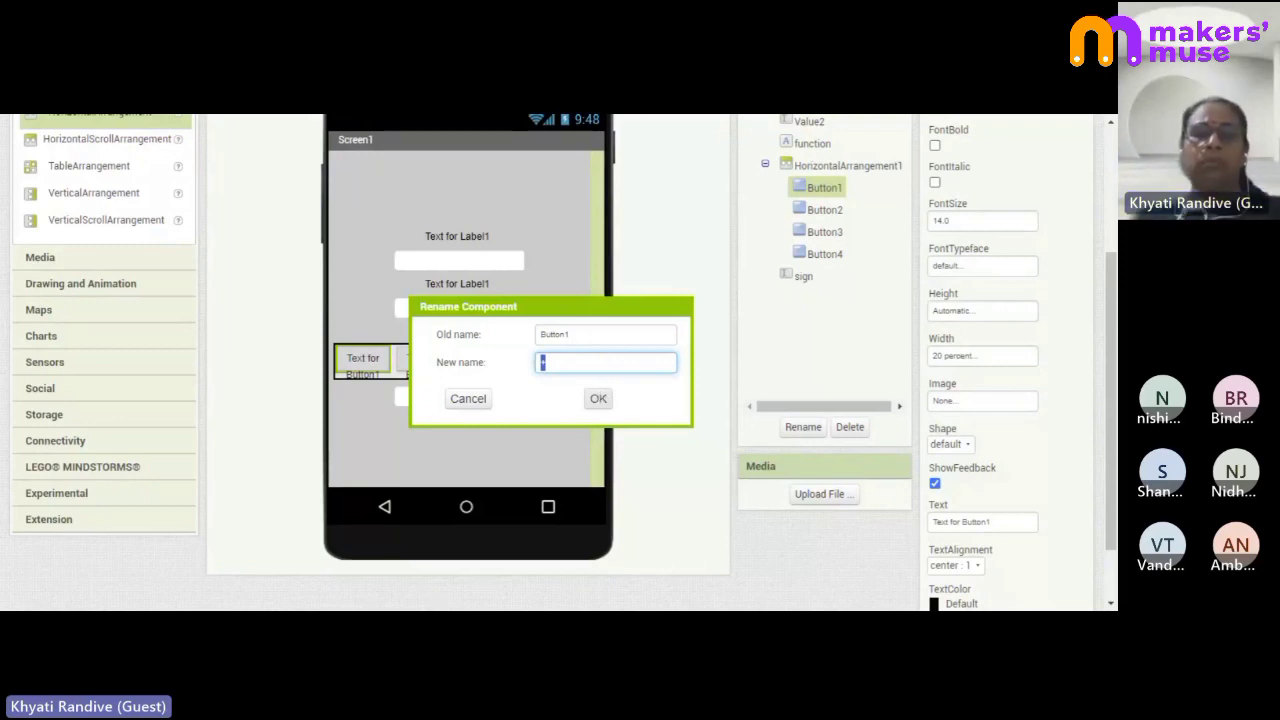
{"action": "left_click", "coordinate": [598, 402]}
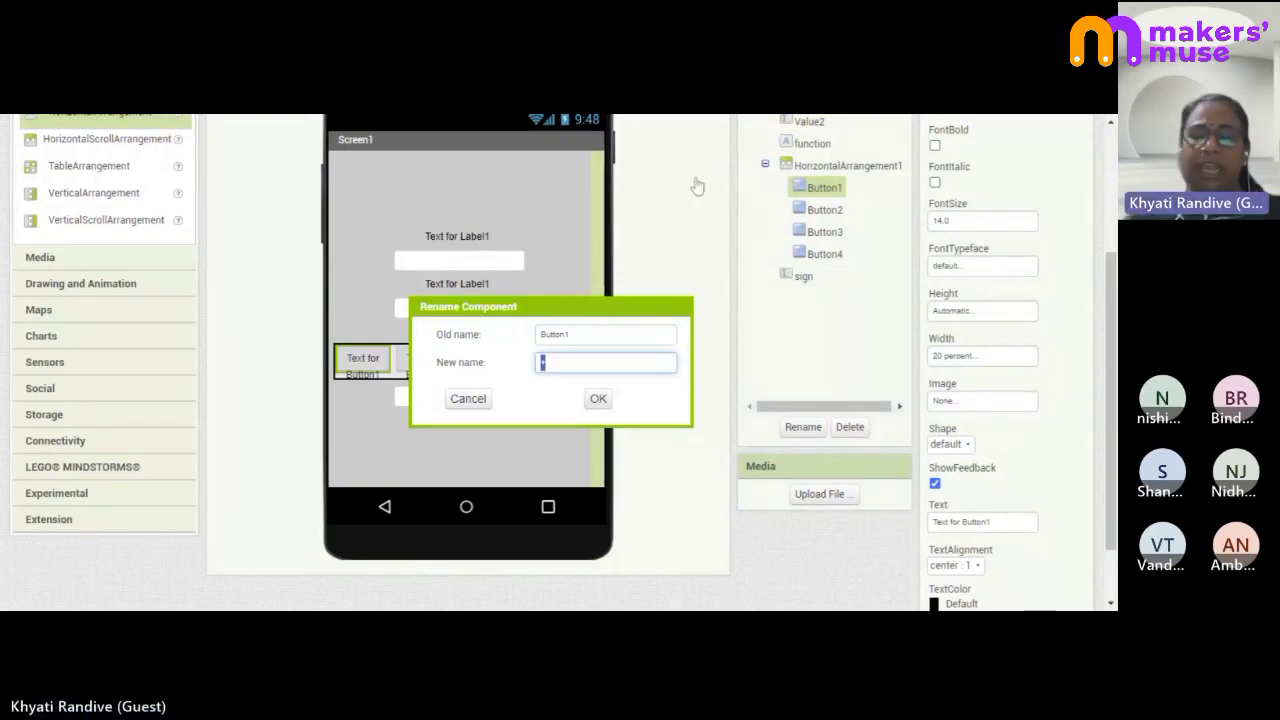
{"action": "type", "text": "lus"}
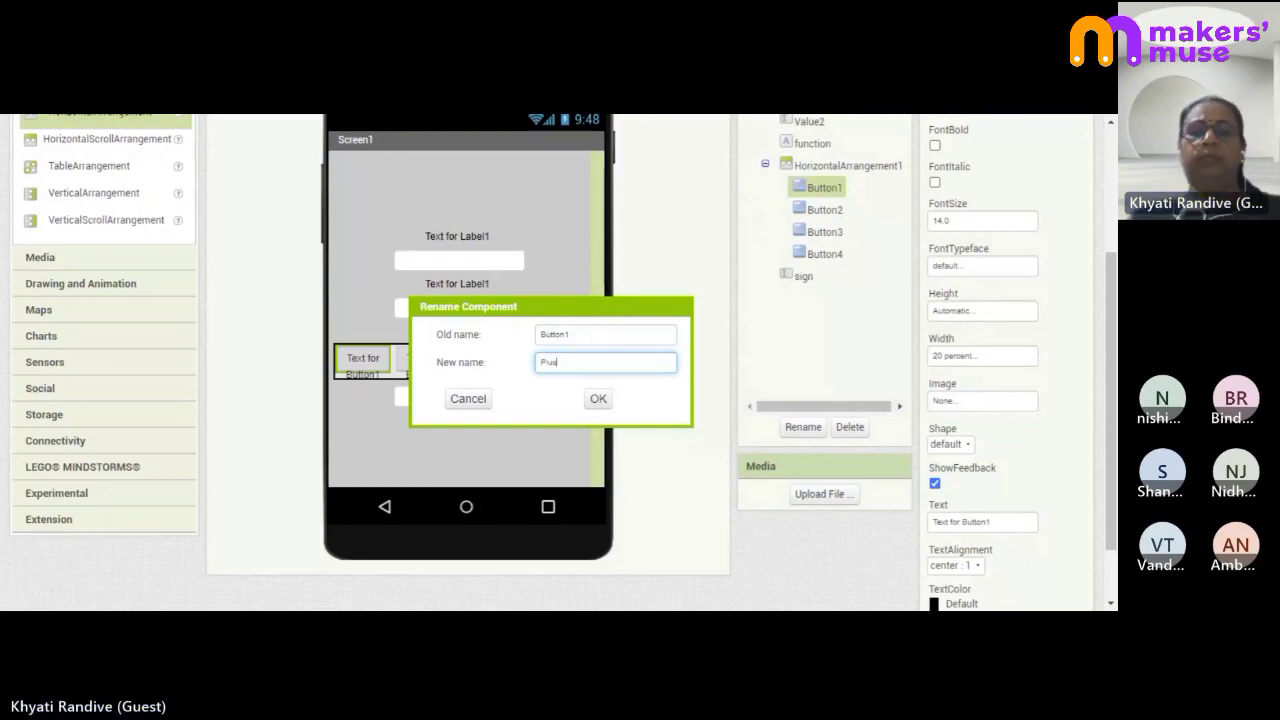
{"action": "left_click", "coordinate": [598, 400]}
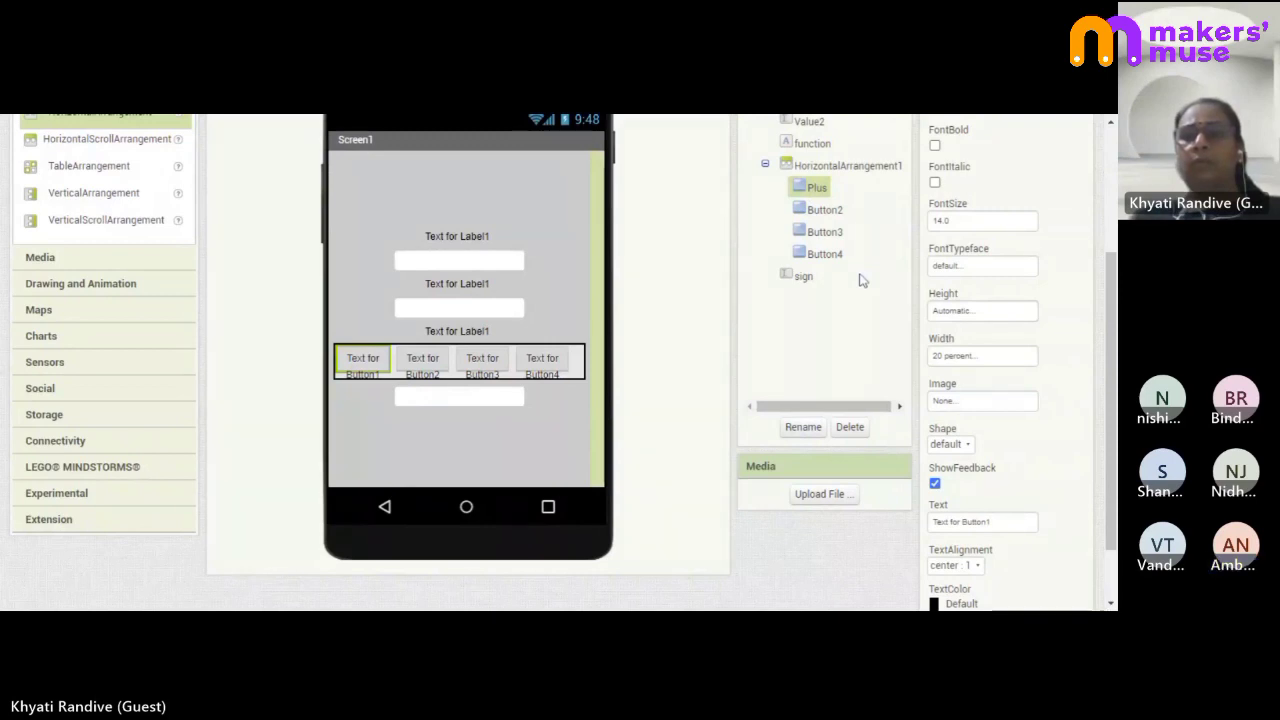
- Select Screen1 to review its properties
{"action": "left_click", "coordinate": [590, 412]}
{"action": "scroll", "coordinate": [592, 420], "scroll_direction": "up", "scroll_amount": 2}
{"action": "scroll", "coordinate": [592, 419], "scroll_direction": "up", "scroll_amount": 2}
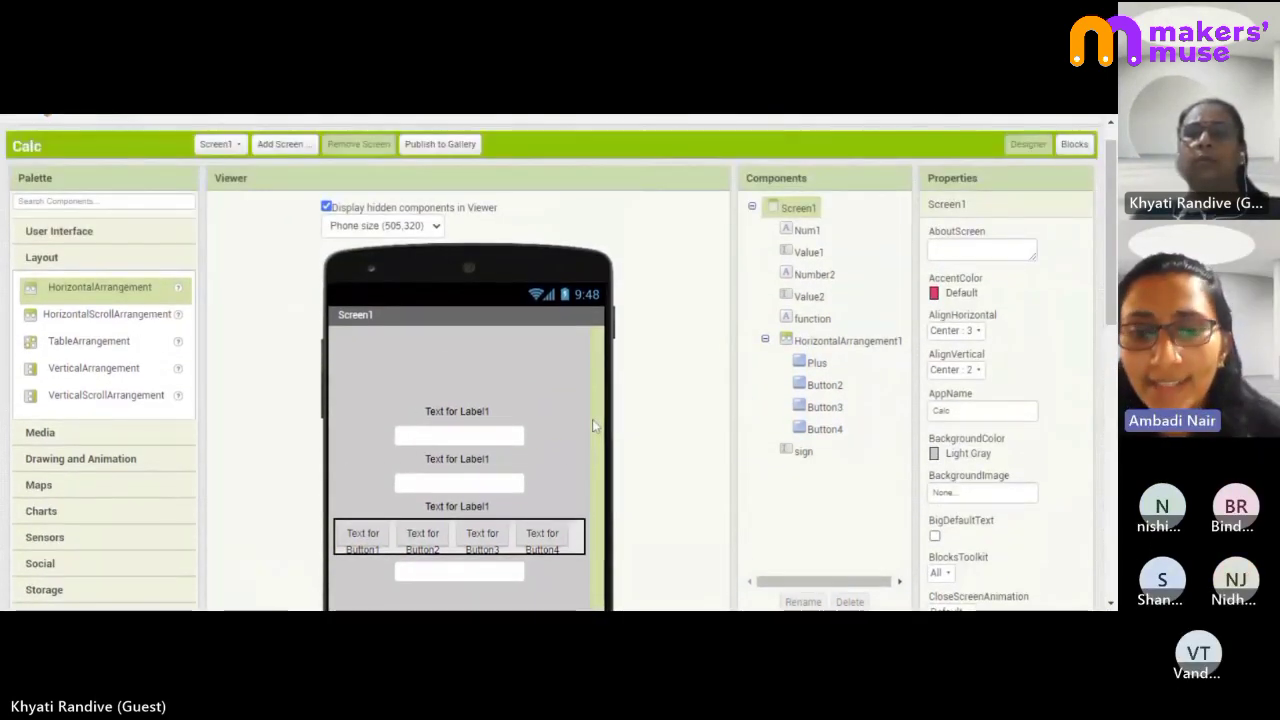
{"action": "scroll", "coordinate": [592, 419], "scroll_direction": "down", "scroll_amount": 1}
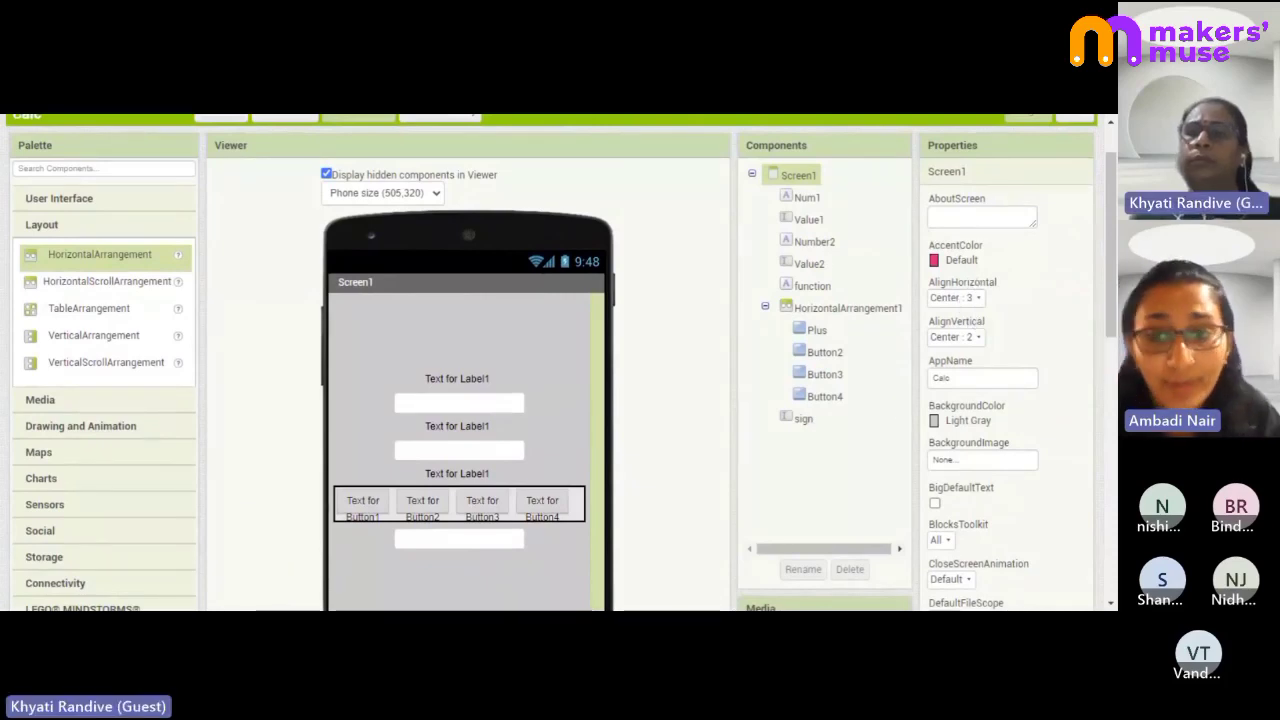
{"action": "scroll", "coordinate": [560, 360], "scroll_direction": "down", "scroll_amount": 5}
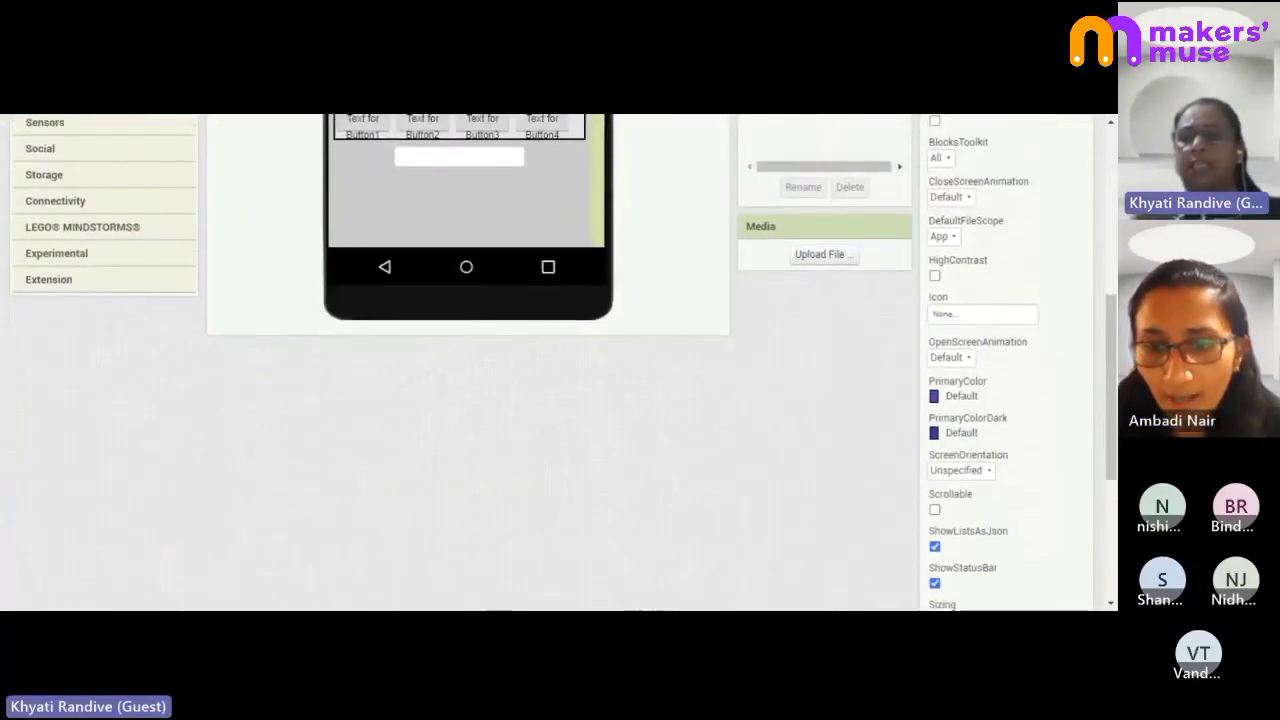
{"action": "scroll", "coordinate": [560, 360], "scroll_direction": "down", "scroll_amount": 3}
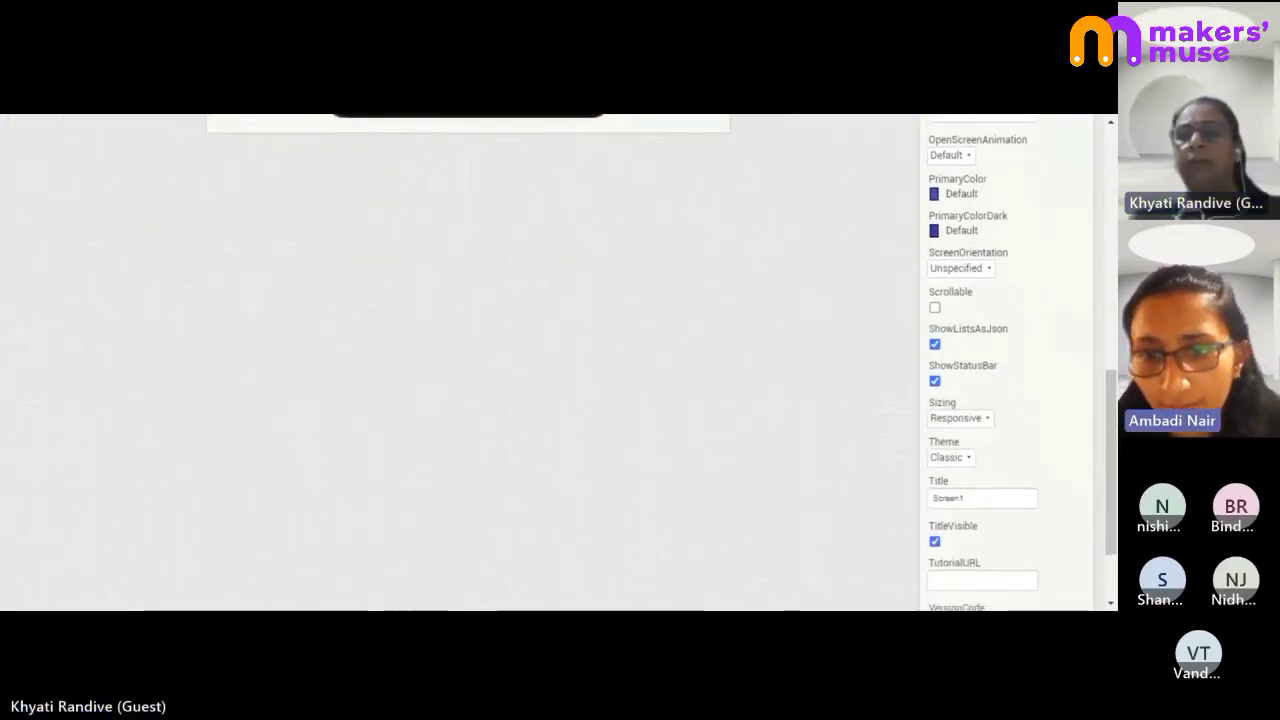
{"action": "scroll", "coordinate": [970, 388], "scroll_direction": "down", "scroll_amount": 2}
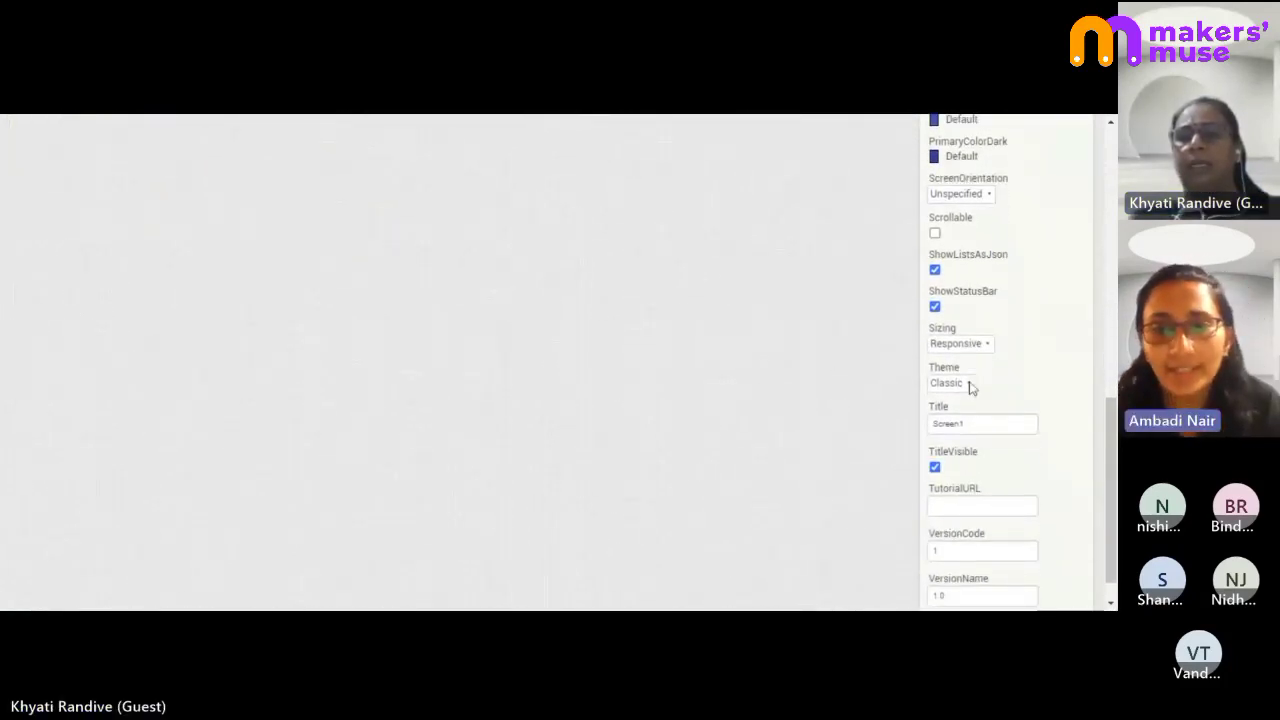
{"action": "scroll", "coordinate": [970, 388], "scroll_direction": "down", "scroll_amount": 1}
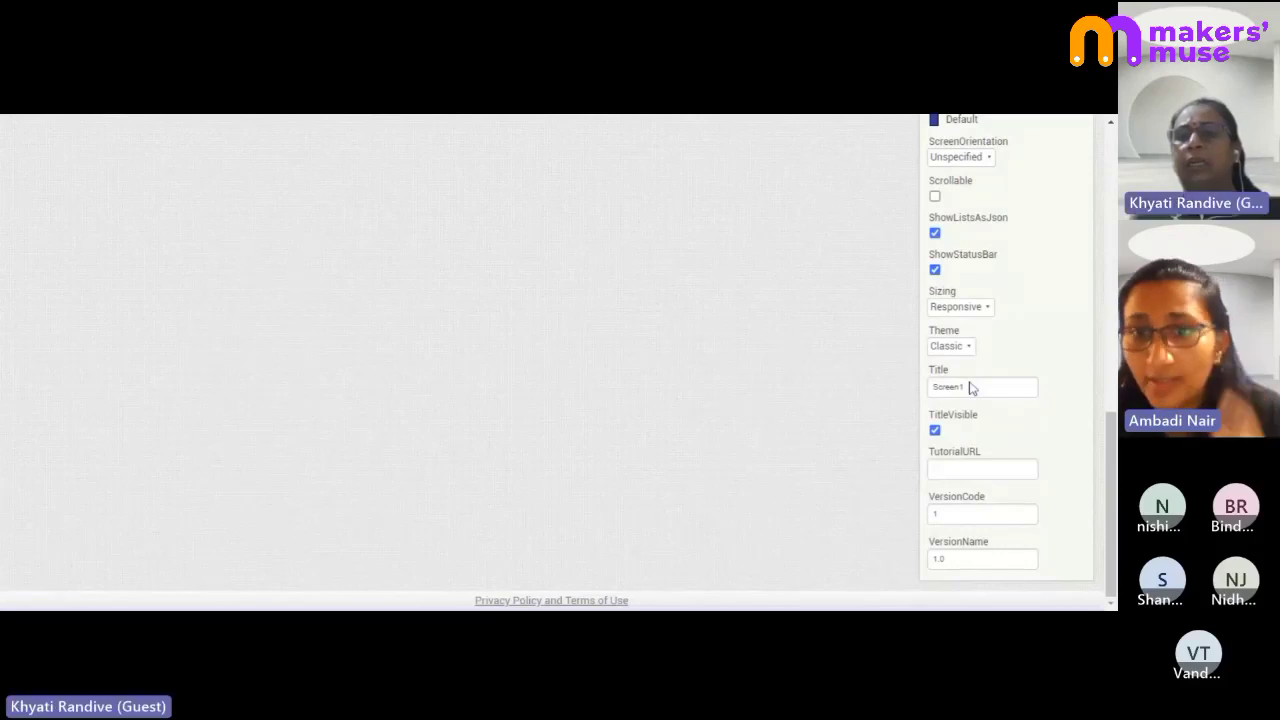
{"action": "scroll", "coordinate": [970, 388], "scroll_direction": "up", "scroll_amount": 10}
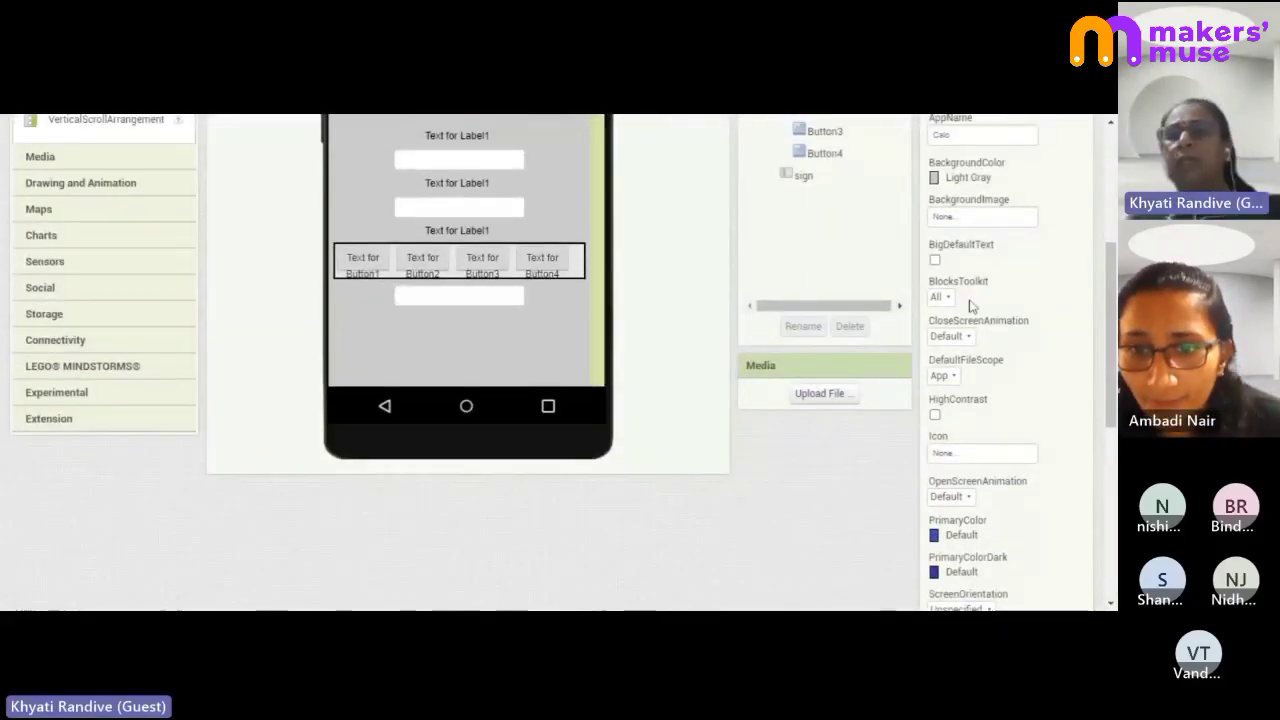
{"action": "scroll", "coordinate": [972, 306], "scroll_direction": "up", "scroll_amount": 5}
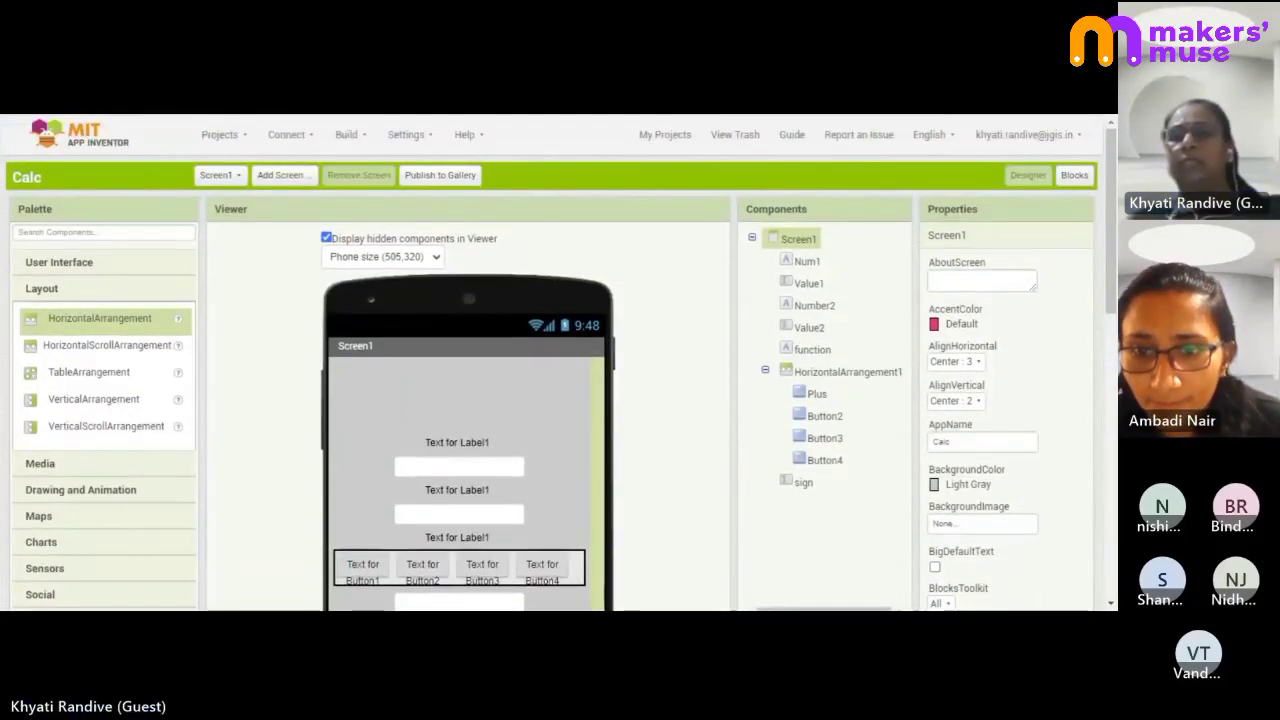
{"action": "scroll", "coordinate": [568, 445], "scroll_direction": "down", "scroll_amount": 4}
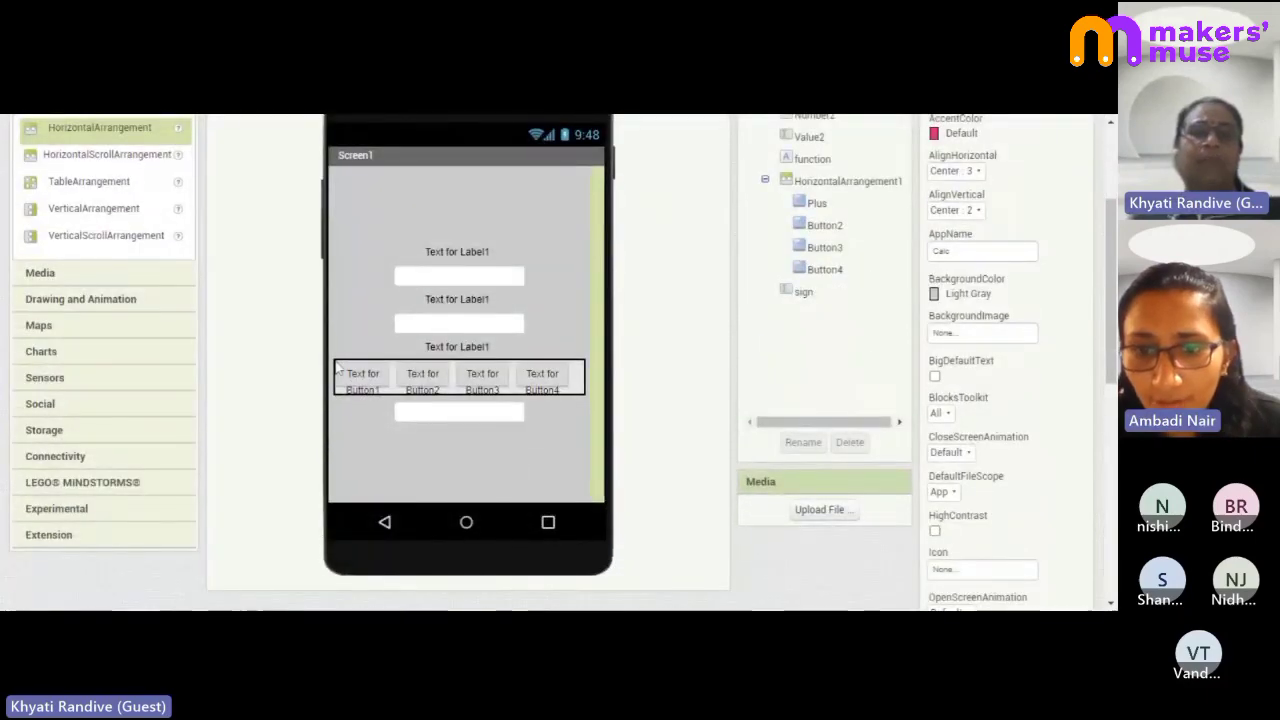
- Change the Plus button's Text caption to +
{"action": "left_click", "coordinate": [363, 381]}
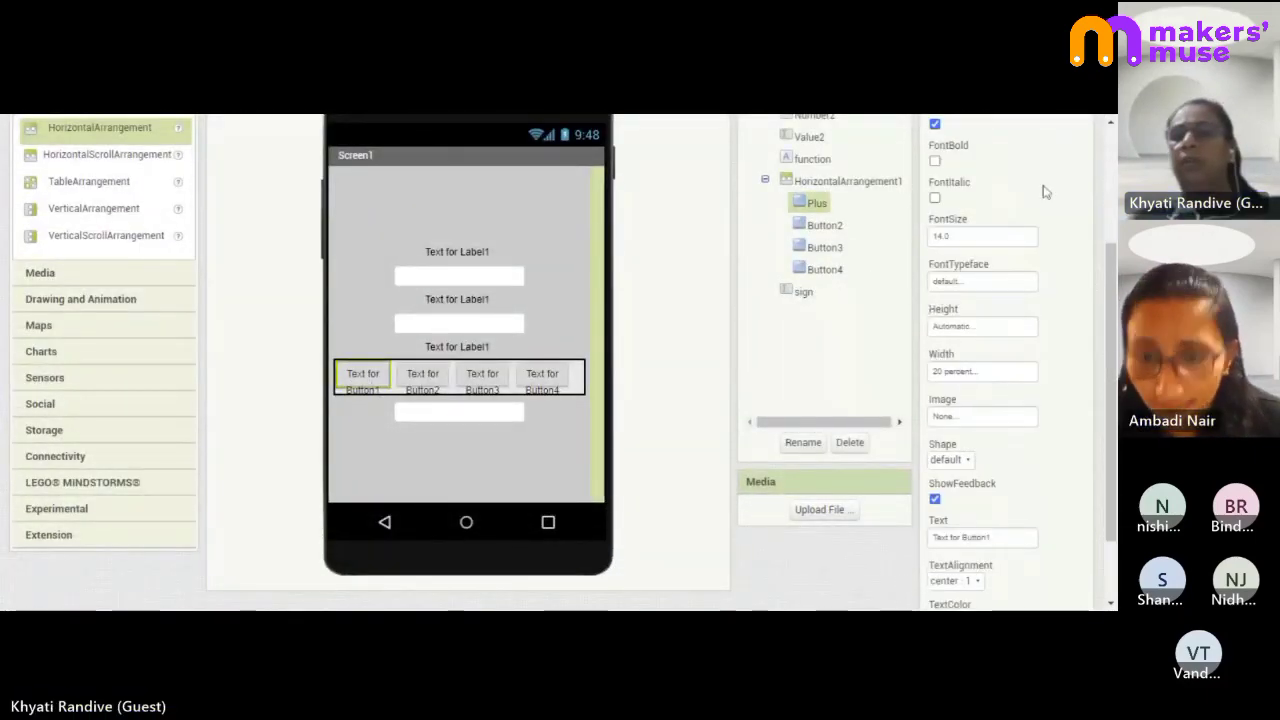
{"action": "scroll", "coordinate": [1040, 218], "scroll_direction": "up", "scroll_amount": 3}
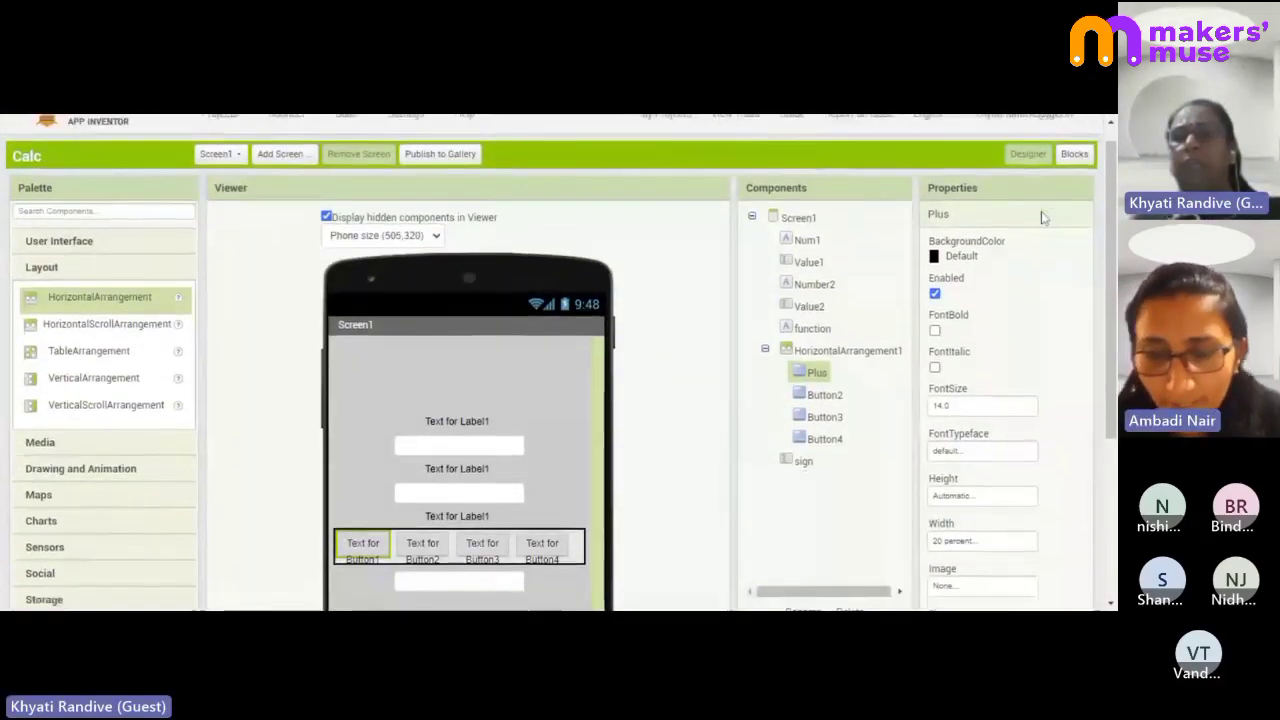
{"action": "scroll", "coordinate": [1043, 218], "scroll_direction": "down", "scroll_amount": 2}
{"action": "scroll", "coordinate": [1040, 218], "scroll_direction": "down", "scroll_amount": 2}
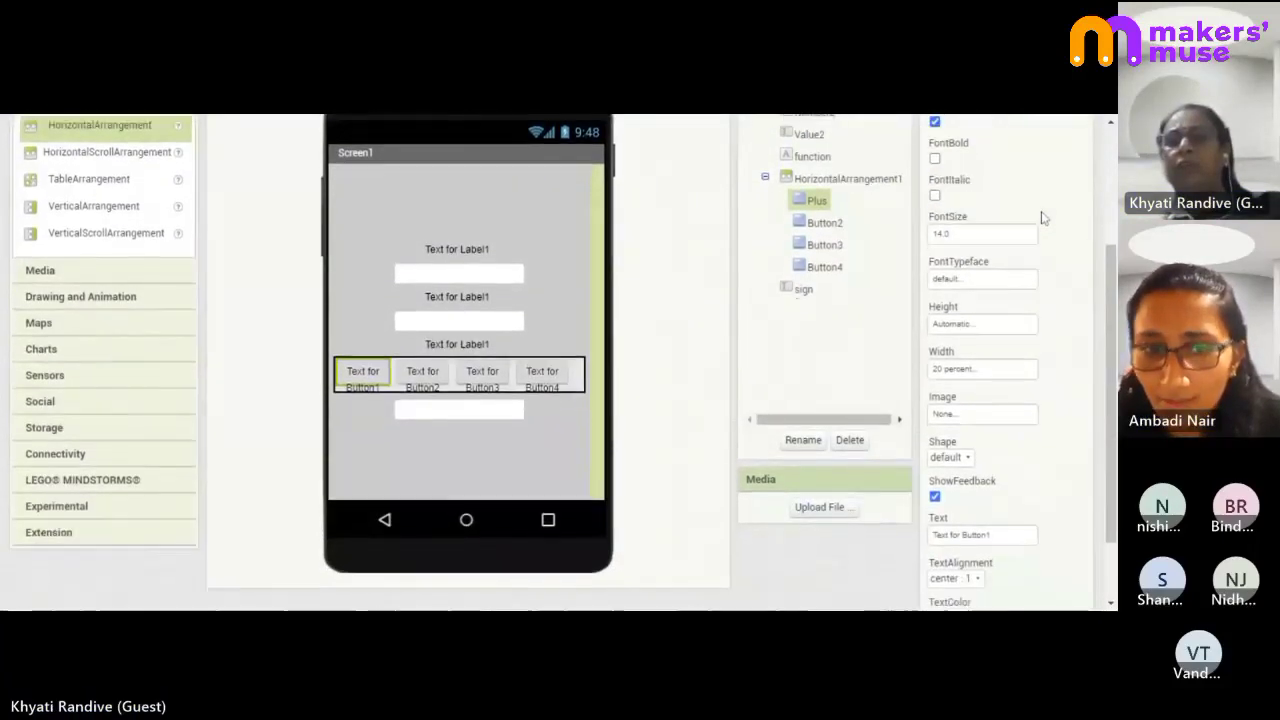
{"action": "scroll", "coordinate": [1040, 218], "scroll_direction": "down", "scroll_amount": 1}
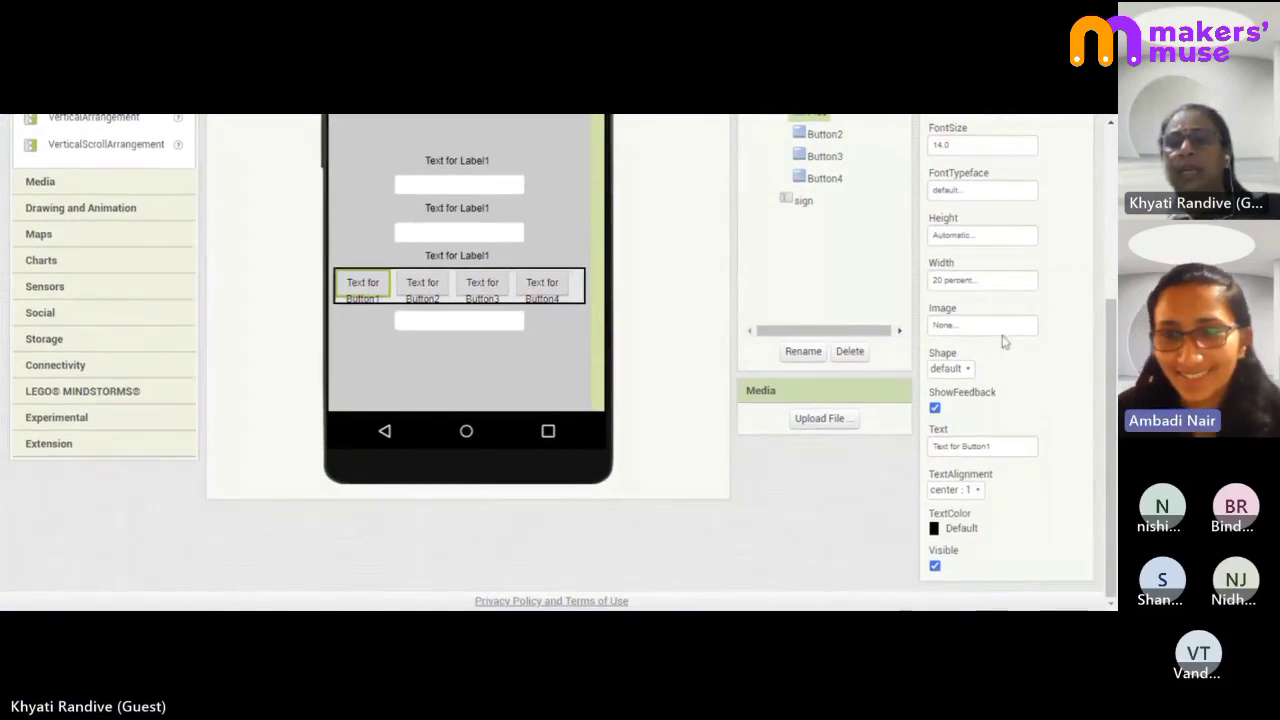
{"action": "left_click", "coordinate": [1010, 446]}
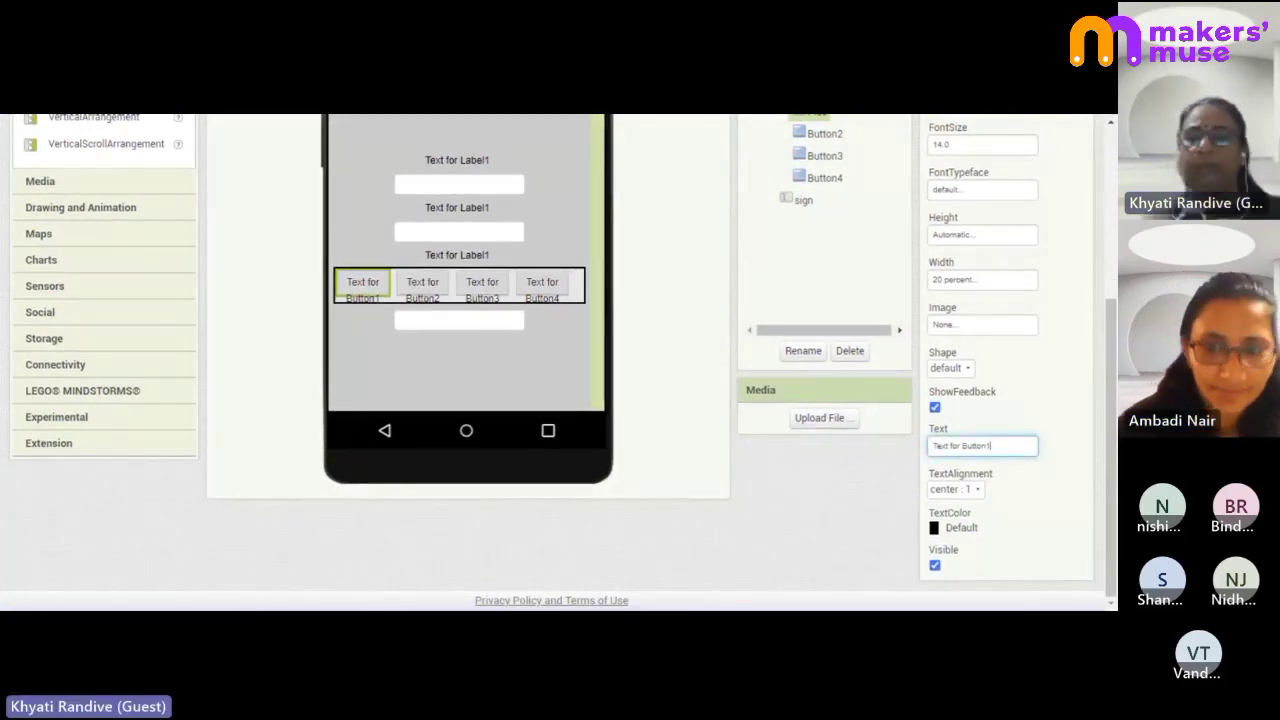
{"action": "key", "text": "ctrl+a"}
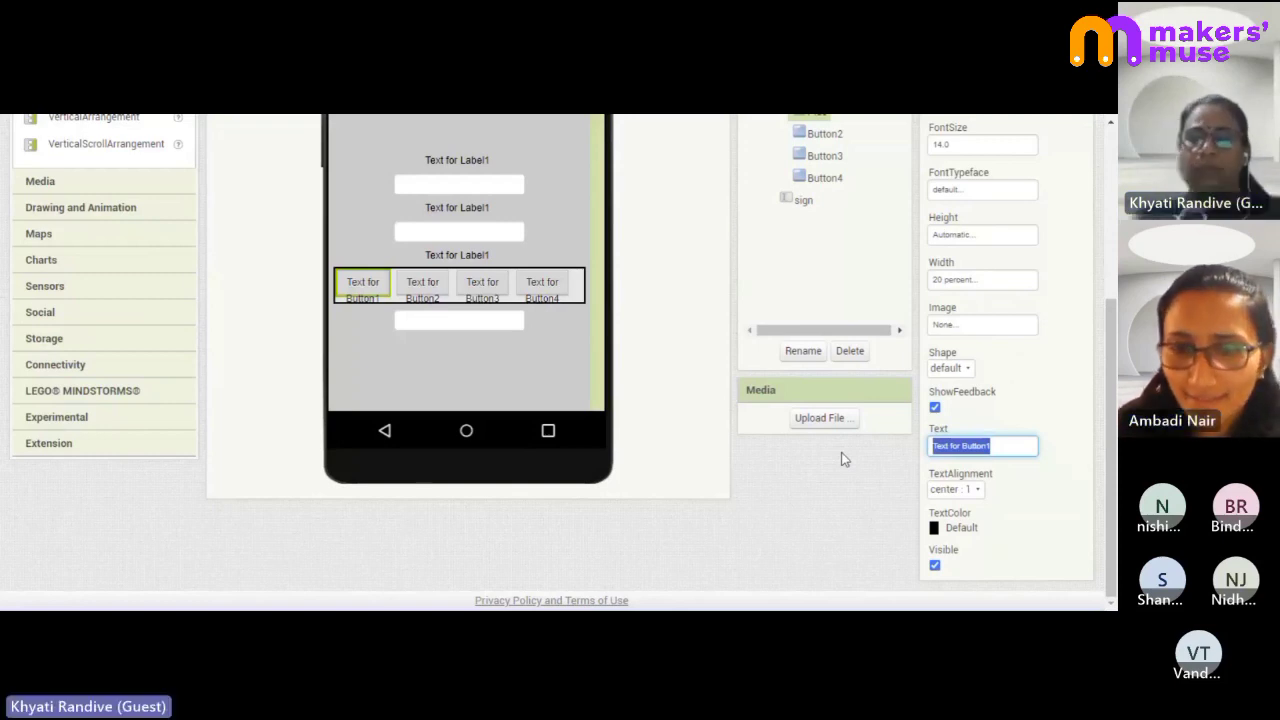
{"action": "type", "text": "+"}
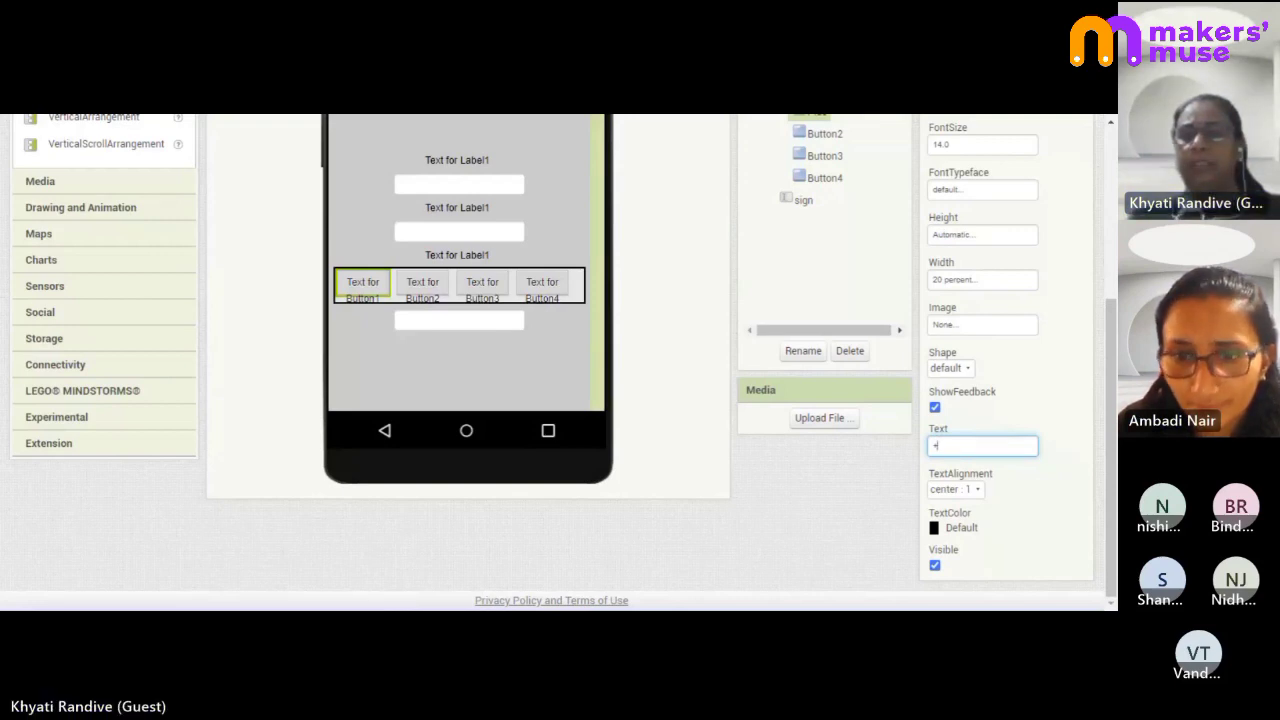
{"action": "left_click", "coordinate": [893, 500]}
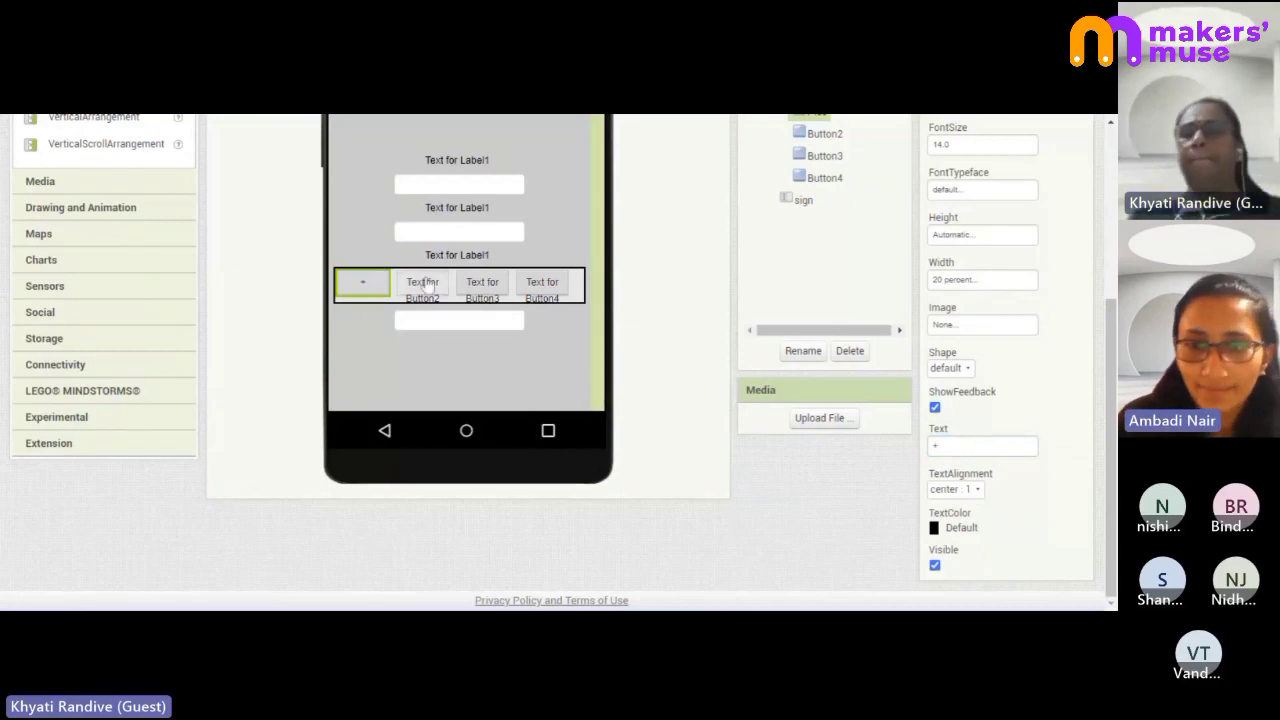
- Caption the second, third and fourth buttons -, * and /
{"action": "left_click", "coordinate": [422, 288]}
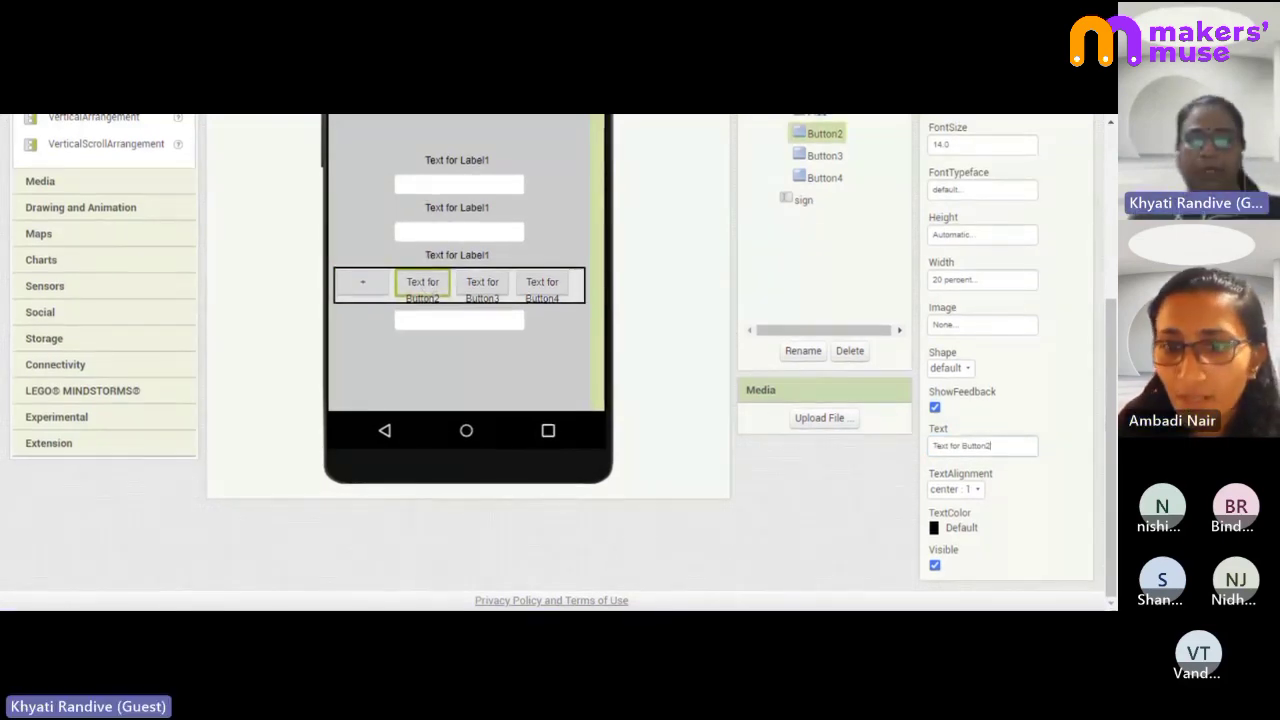
{"action": "left_click", "coordinate": [982, 446]}
{"action": "type", "text": "-"}
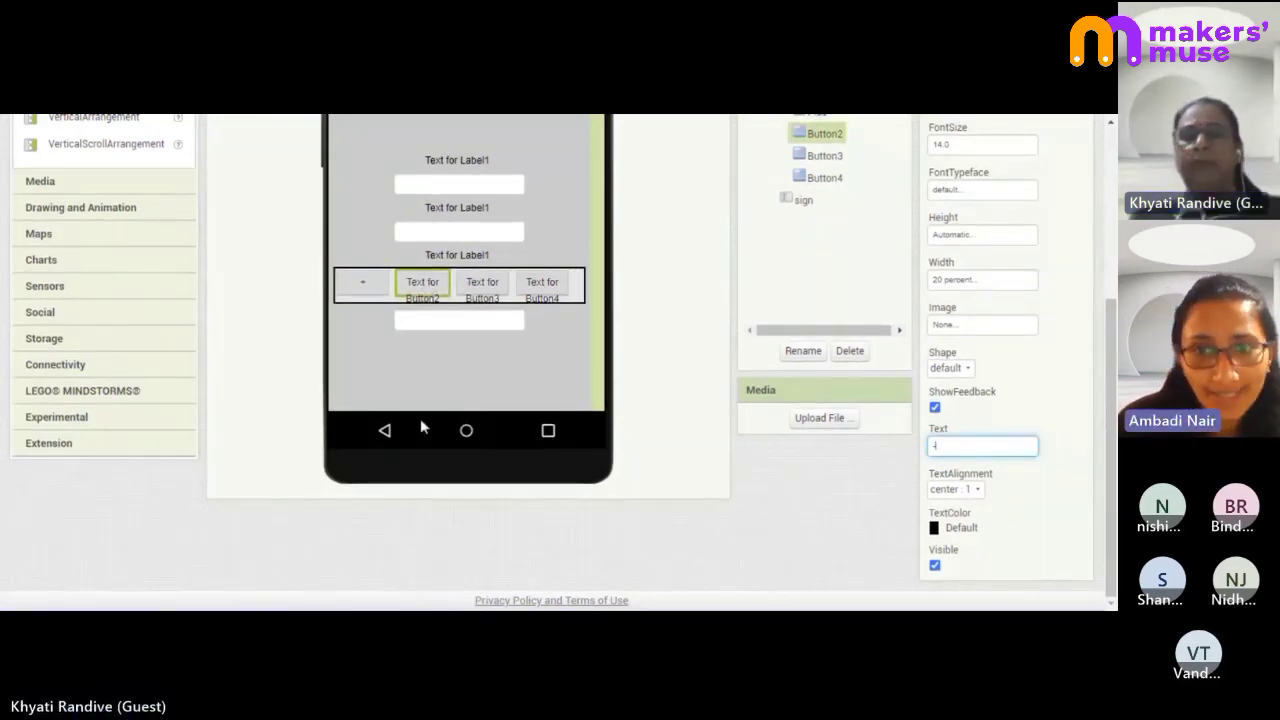
{"action": "left_click", "coordinate": [484, 288]}
{"action": "scroll", "coordinate": [494, 287], "scroll_direction": "up", "scroll_amount": 1}
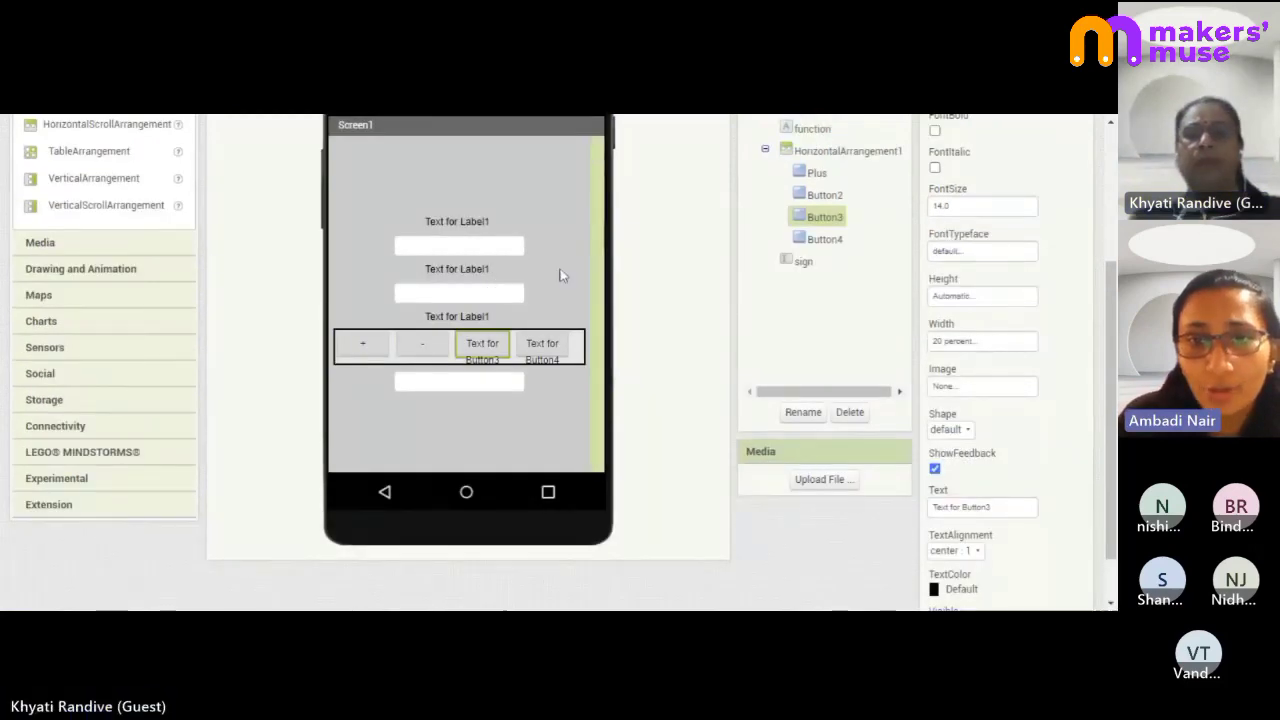
{"action": "left_click", "coordinate": [983, 507]}
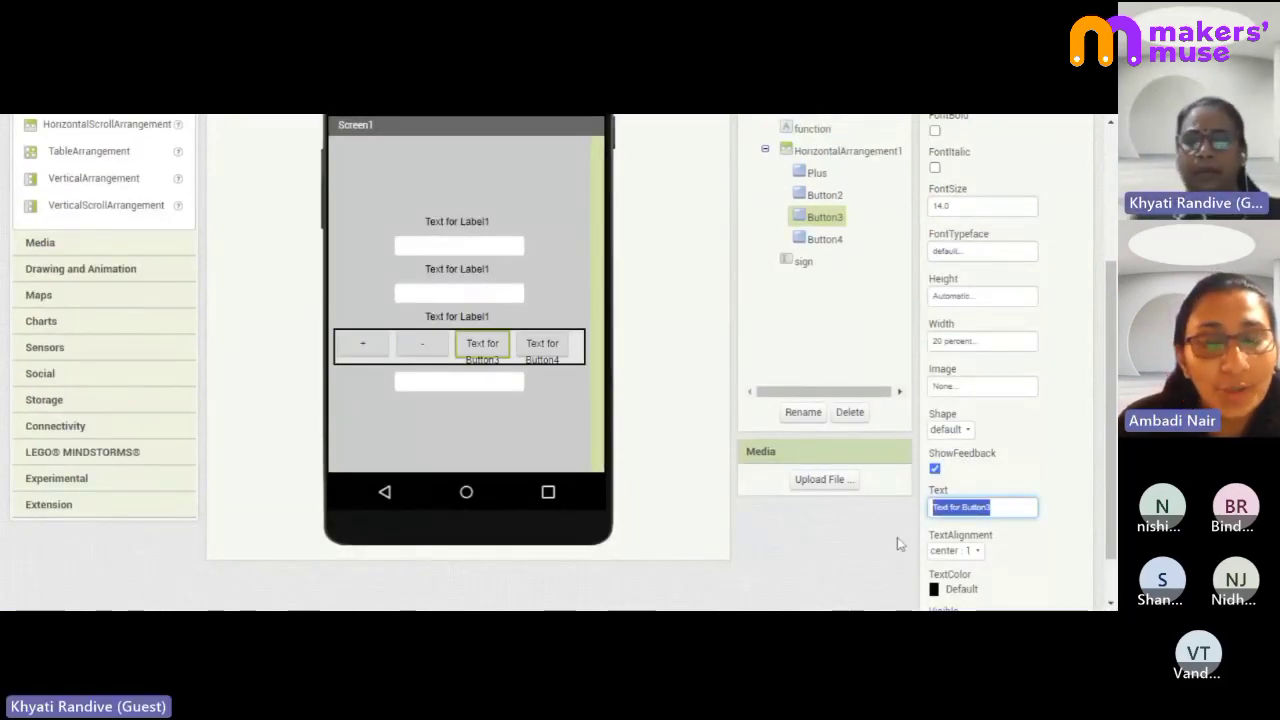
{"action": "type", "text": "1"}
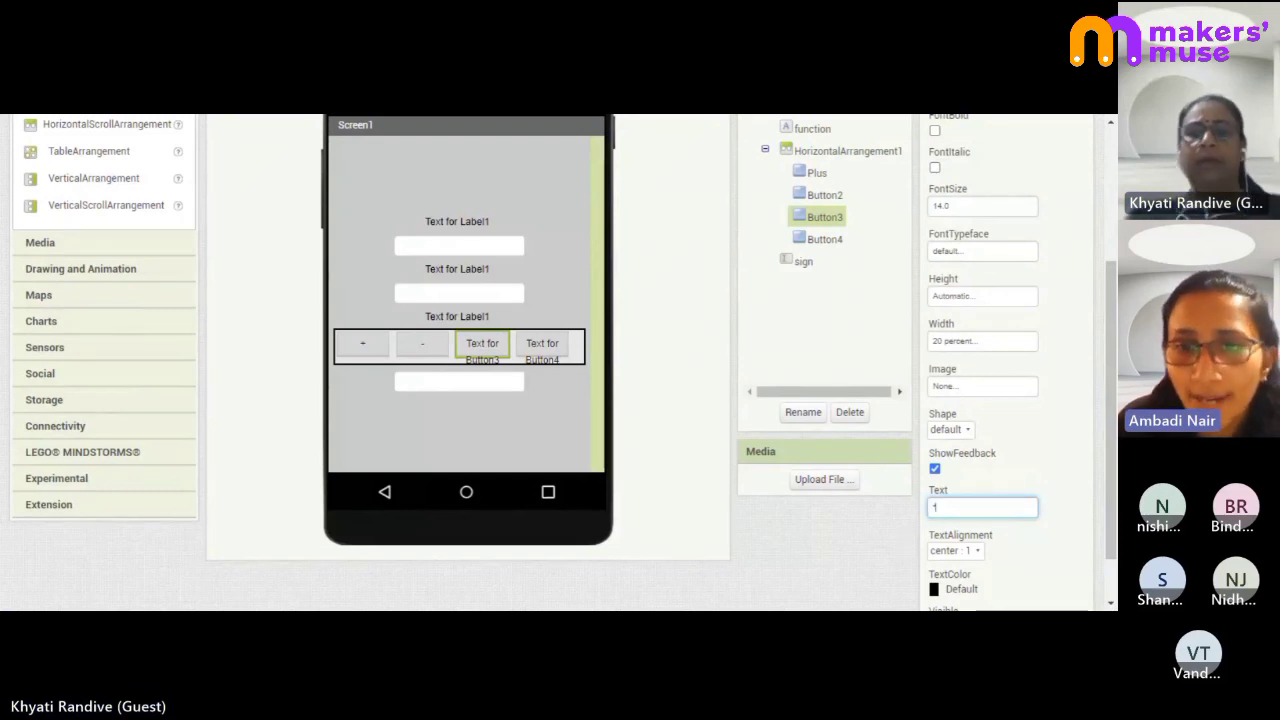
{"action": "left_click", "coordinate": [563, 346]}
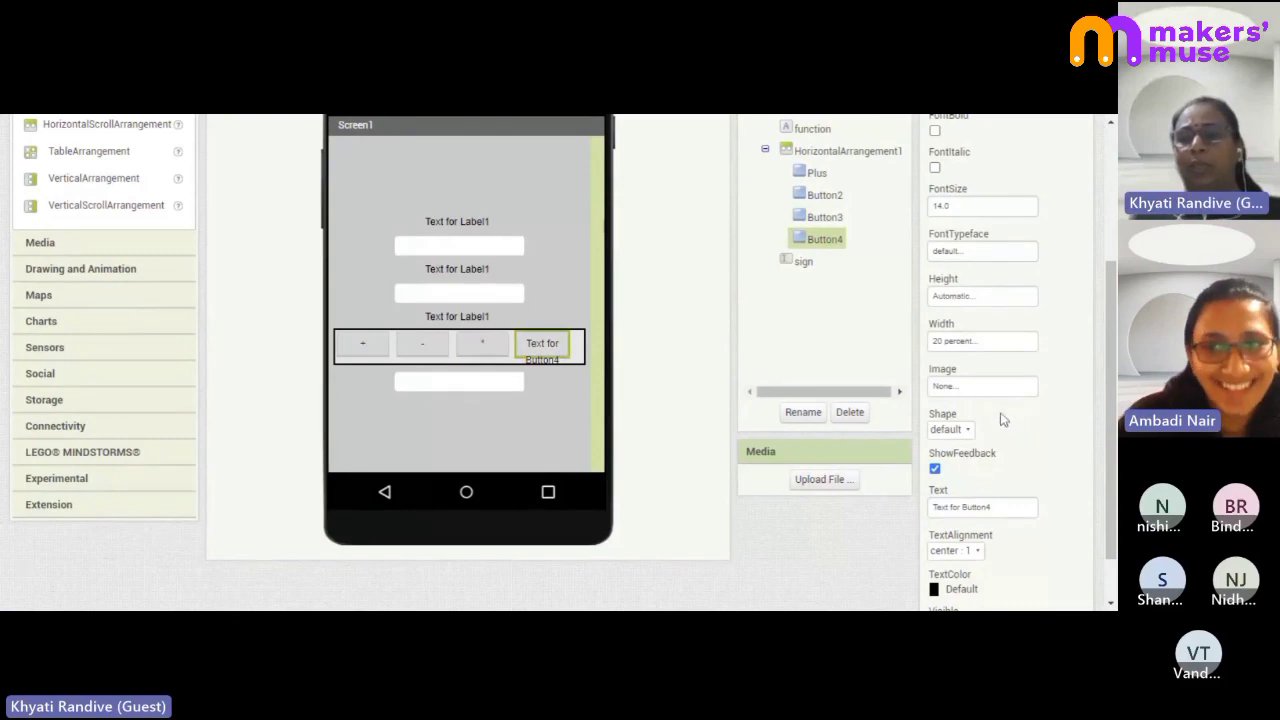
{"action": "left_click", "coordinate": [983, 507]}
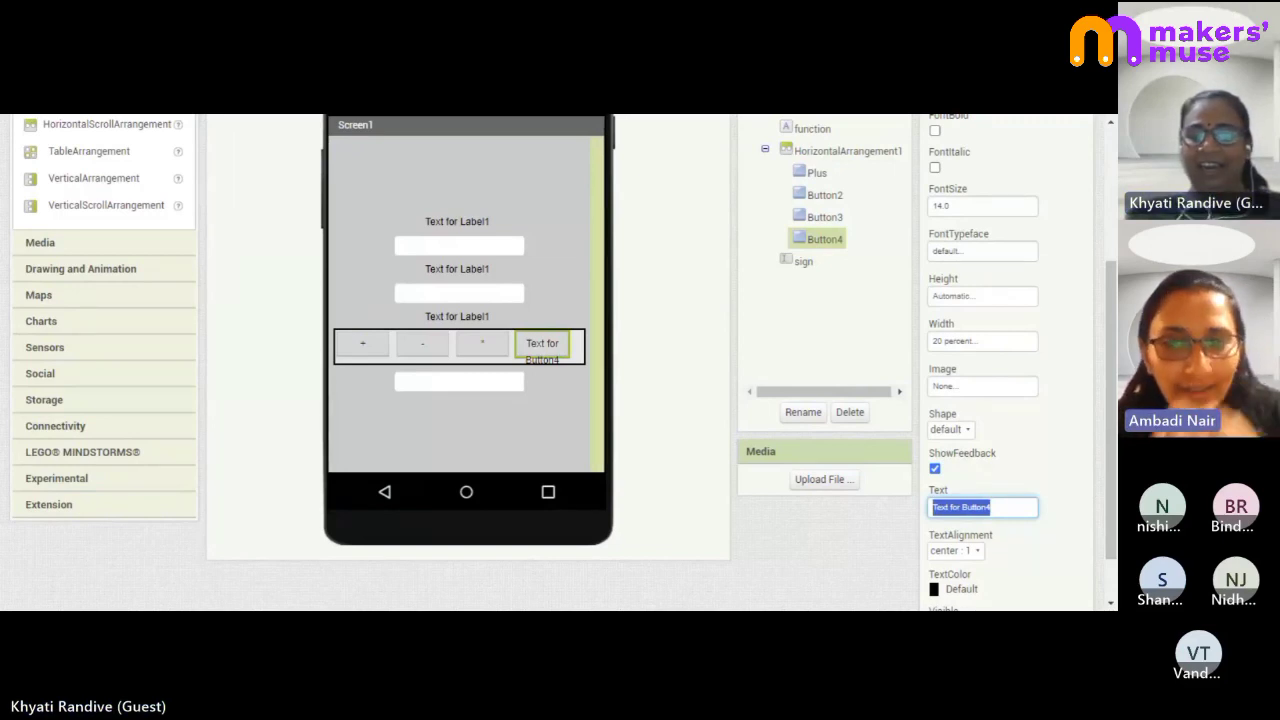
{"action": "type", "text": "/"}
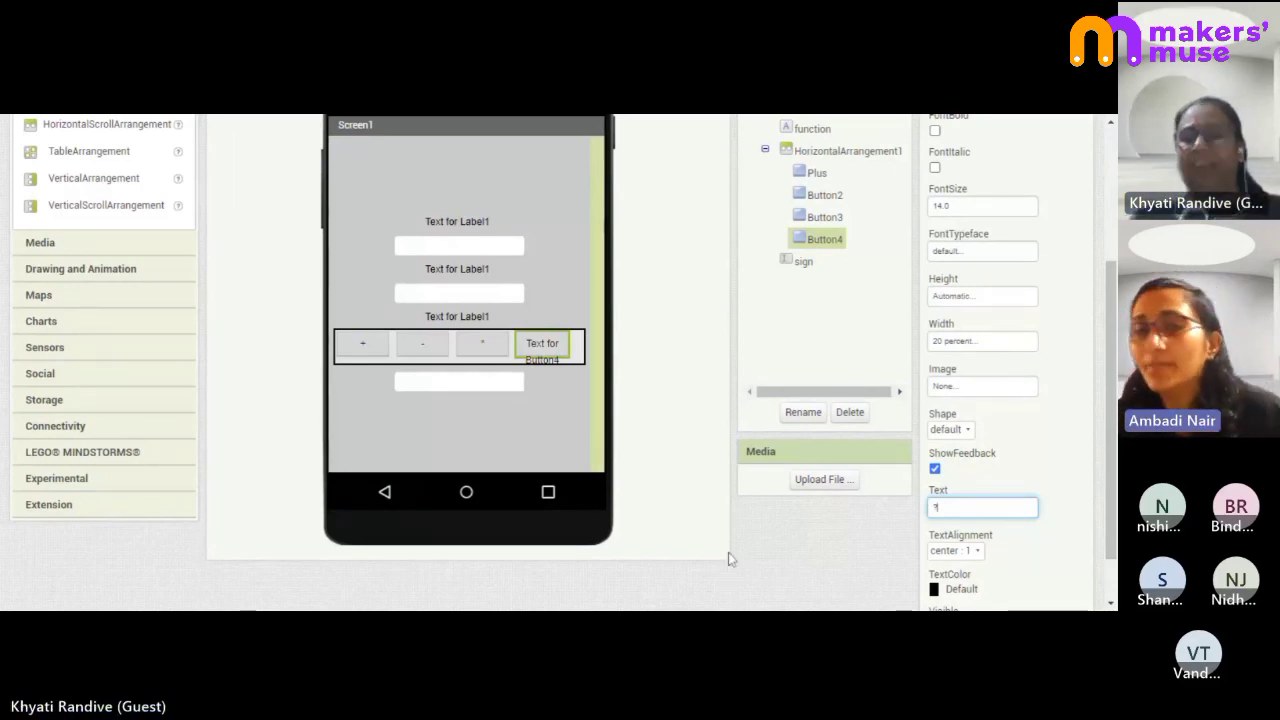
{"action": "type", "text": "/"}
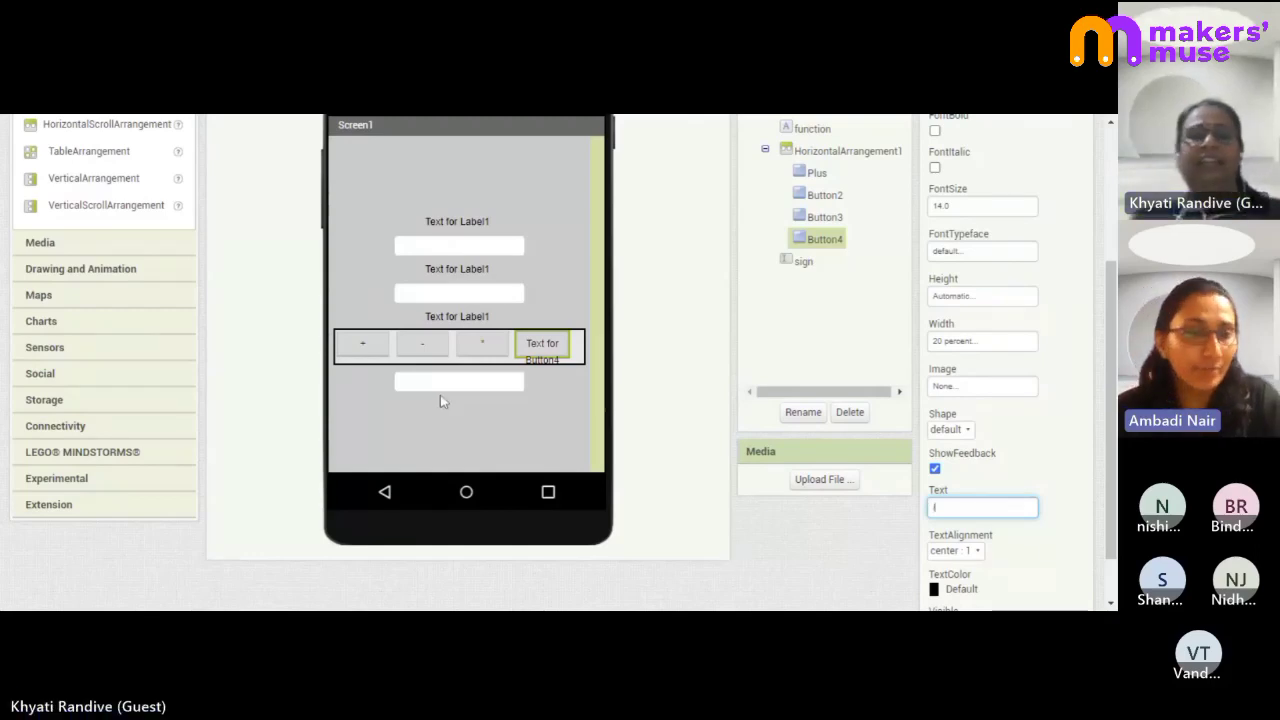
{"action": "left_click", "coordinate": [497, 407]}
{"action": "left_click", "coordinate": [423, 346]}
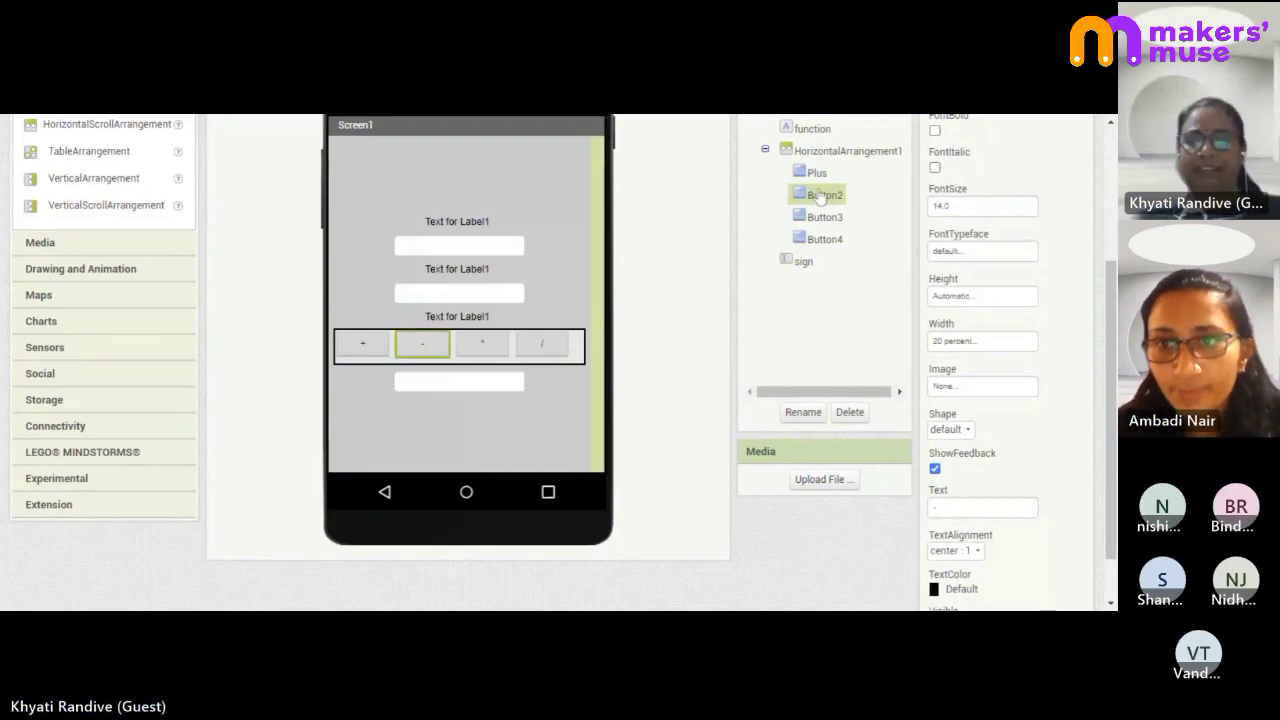
- Rename Button2 to Minus
{"action": "left_click", "coordinate": [799, 414]}
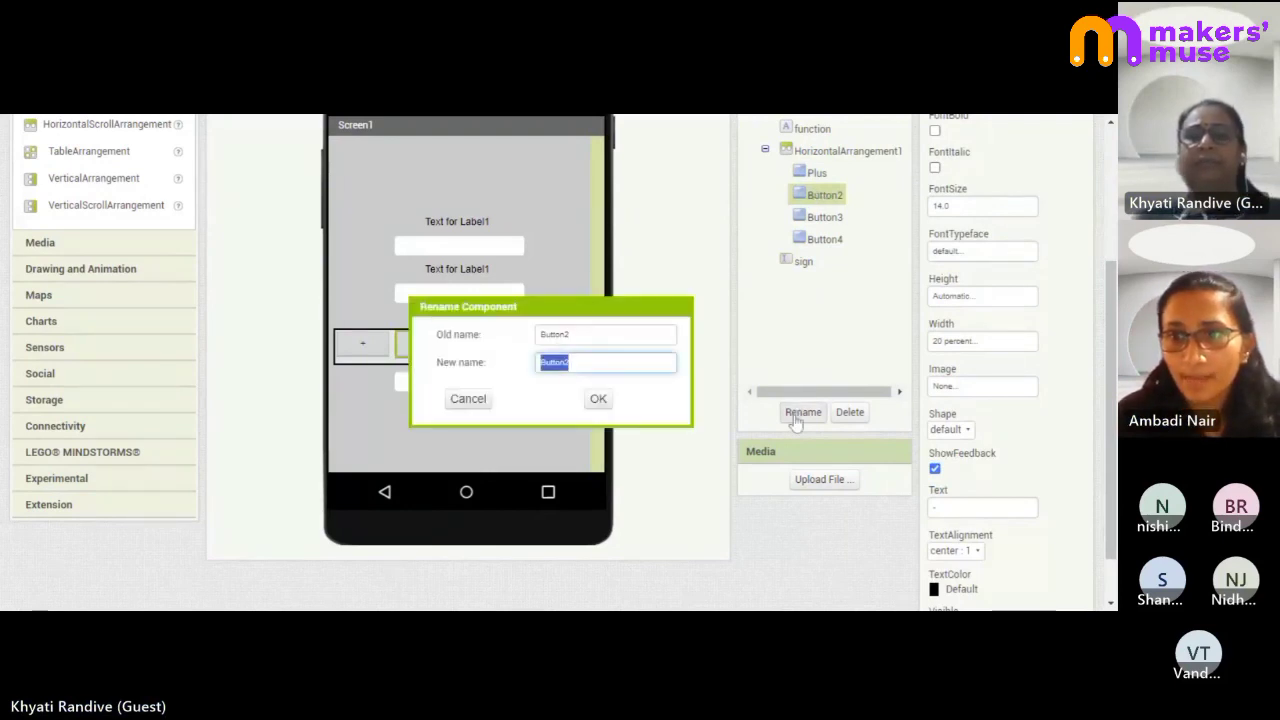
{"action": "type", "text": "Min"}
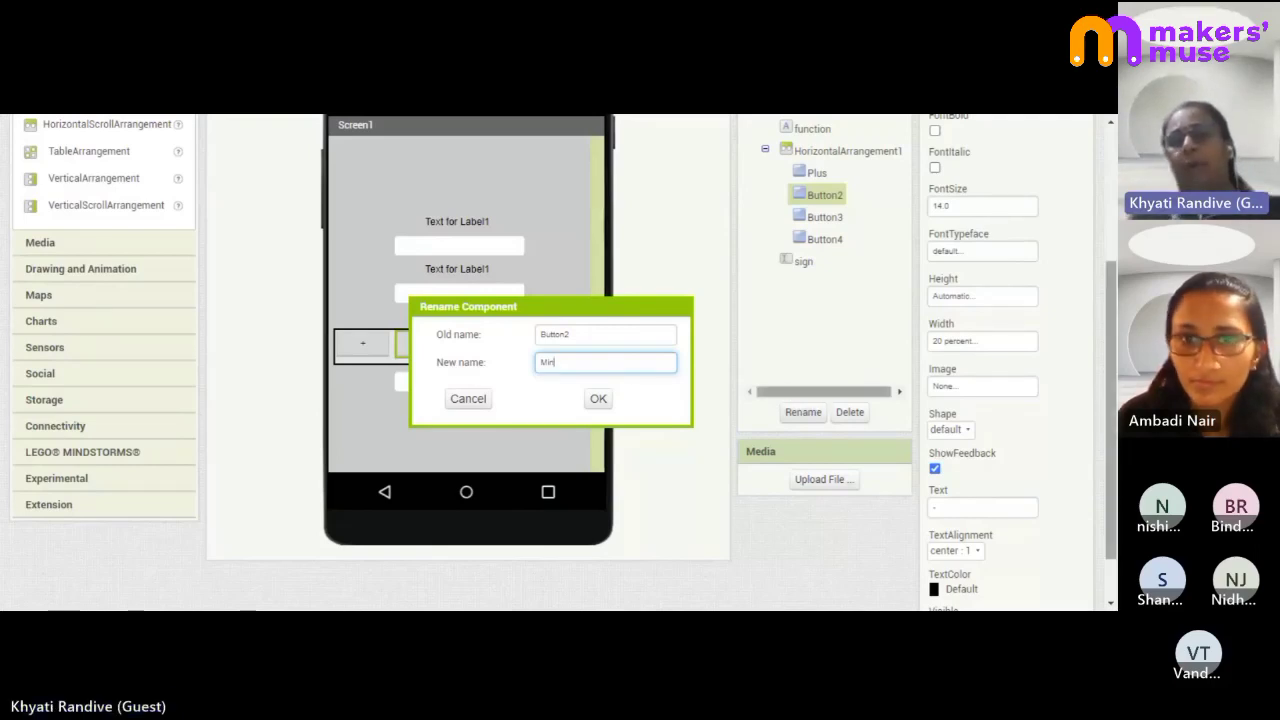
{"action": "scroll", "coordinate": [826, 367], "scroll_direction": "up", "scroll_amount": 2}
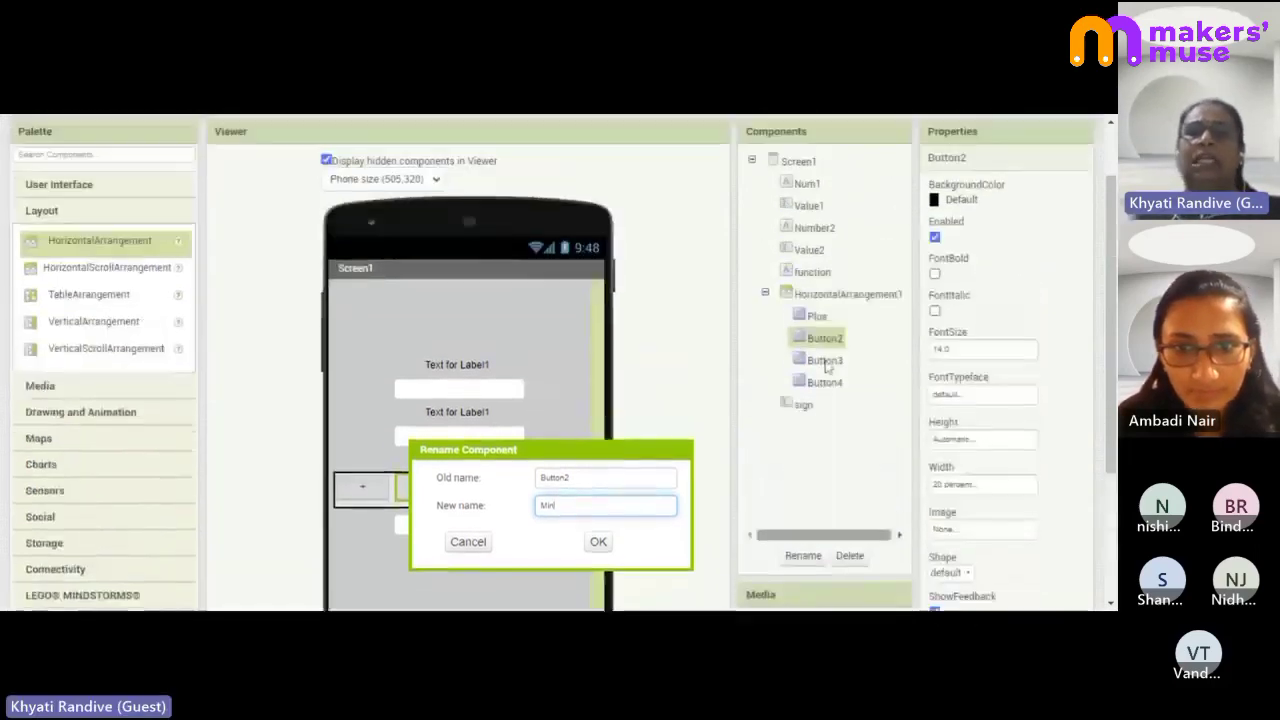
{"action": "scroll", "coordinate": [826, 367], "scroll_direction": "down", "scroll_amount": 1}
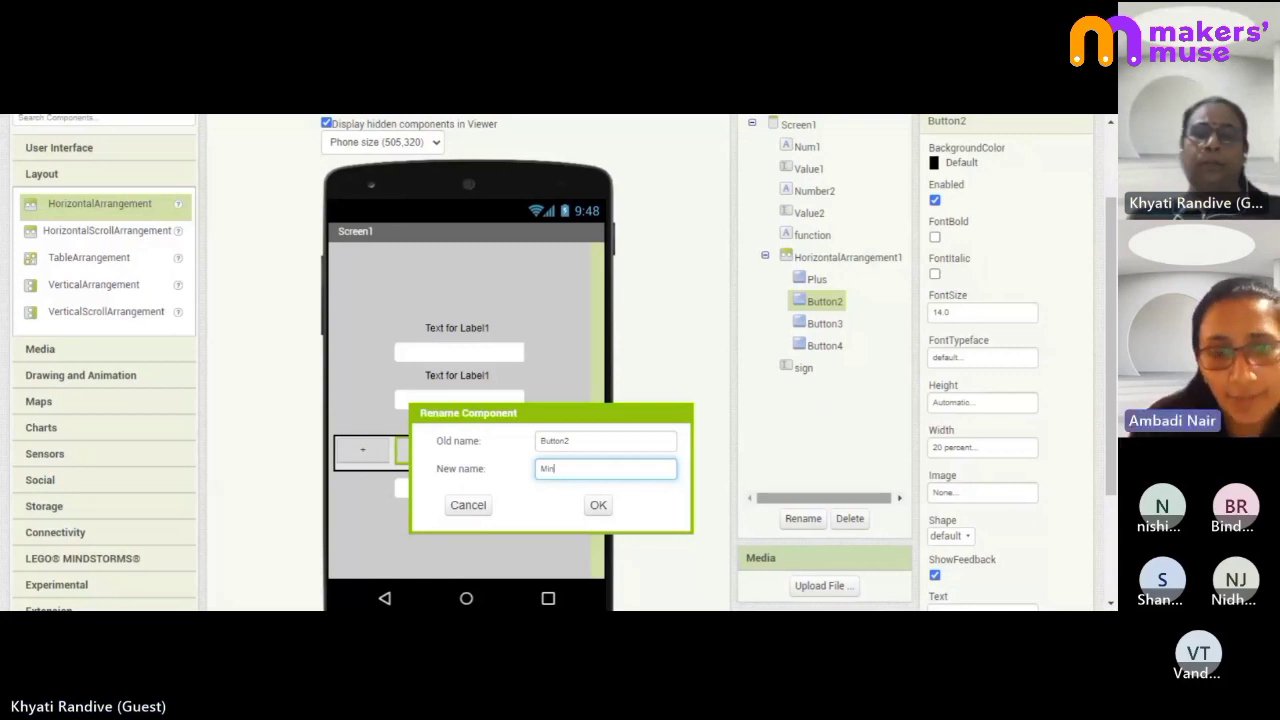
{"action": "type", "text": "us"}
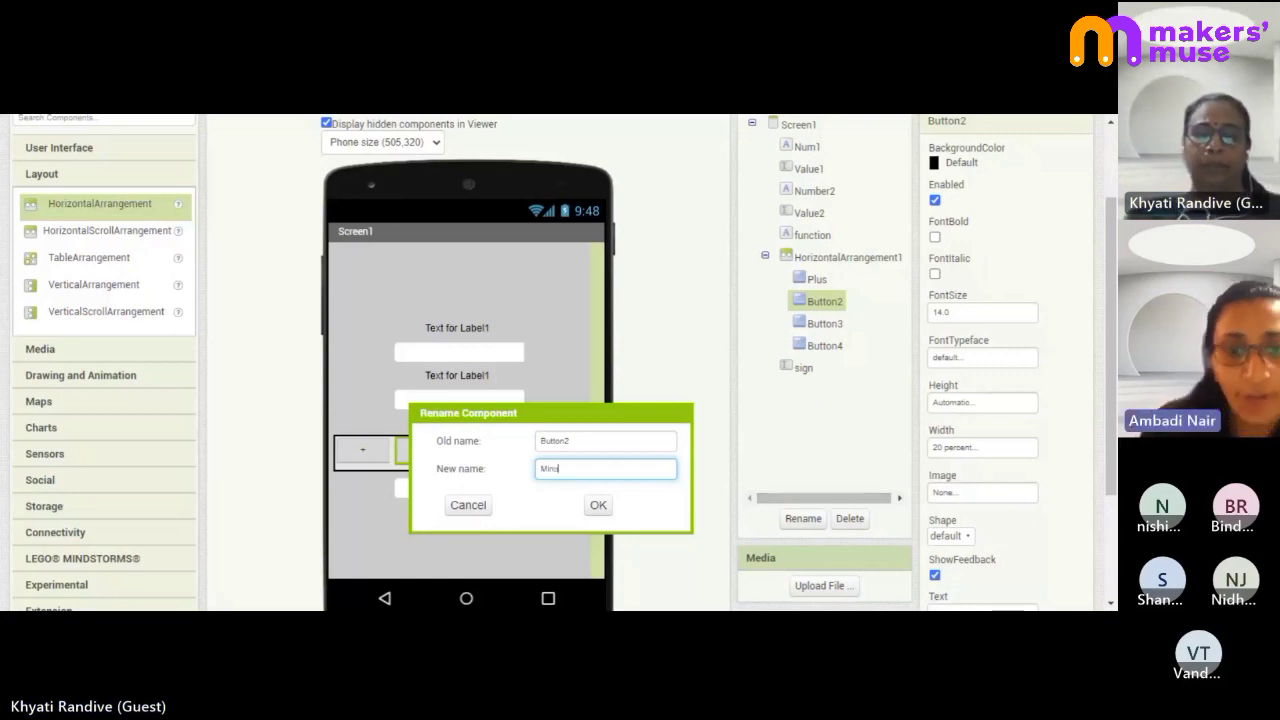
{"action": "left_click", "coordinate": [604, 506]}
- Rename Button3 to Multiply and Button4 to Divide
{"action": "left_click", "coordinate": [825, 324]}
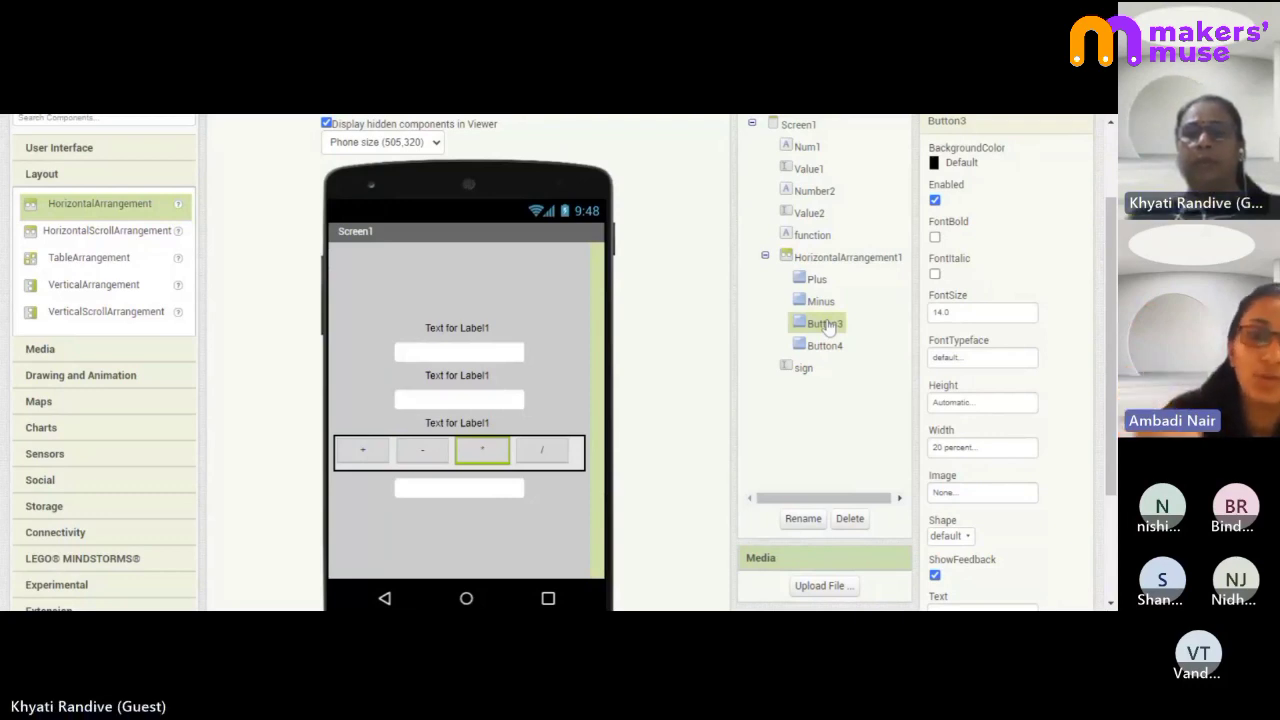
{"action": "left_click", "coordinate": [805, 527]}
{"action": "type", "text": "M"}
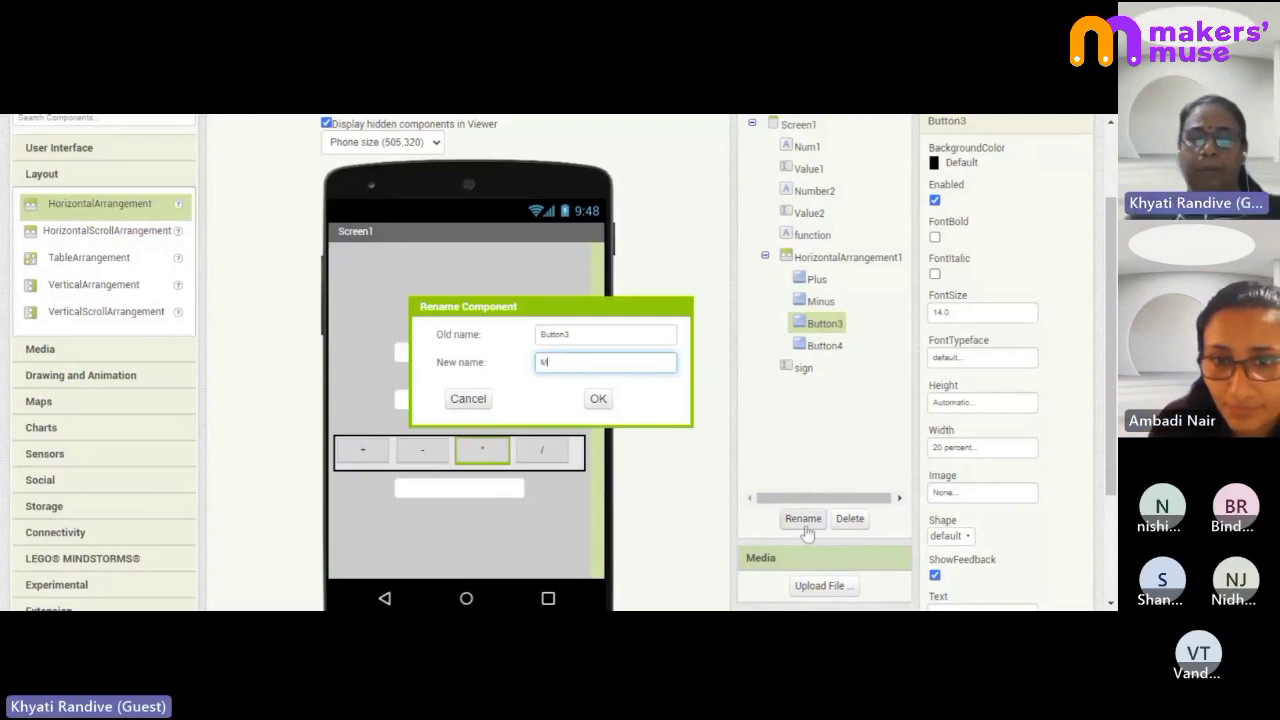
{"action": "type", "text": "ult"}
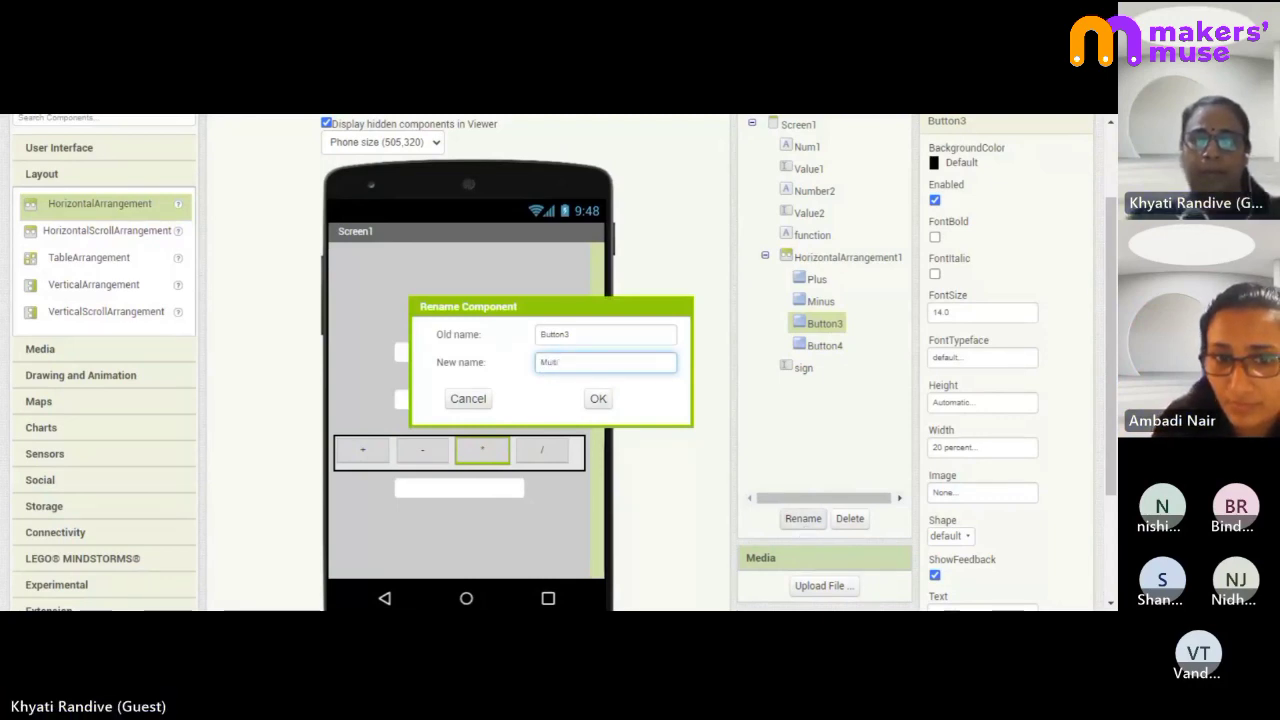
{"action": "type", "text": "iply"}
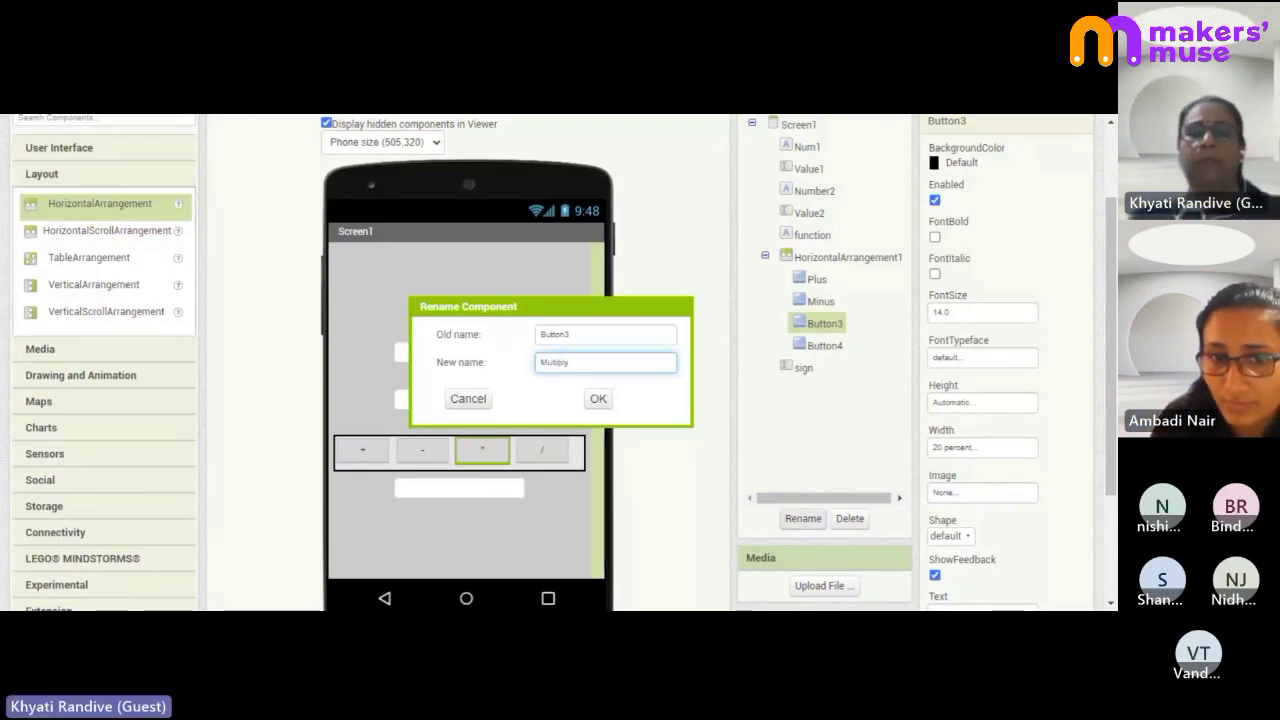
{"action": "left_click", "coordinate": [598, 398]}
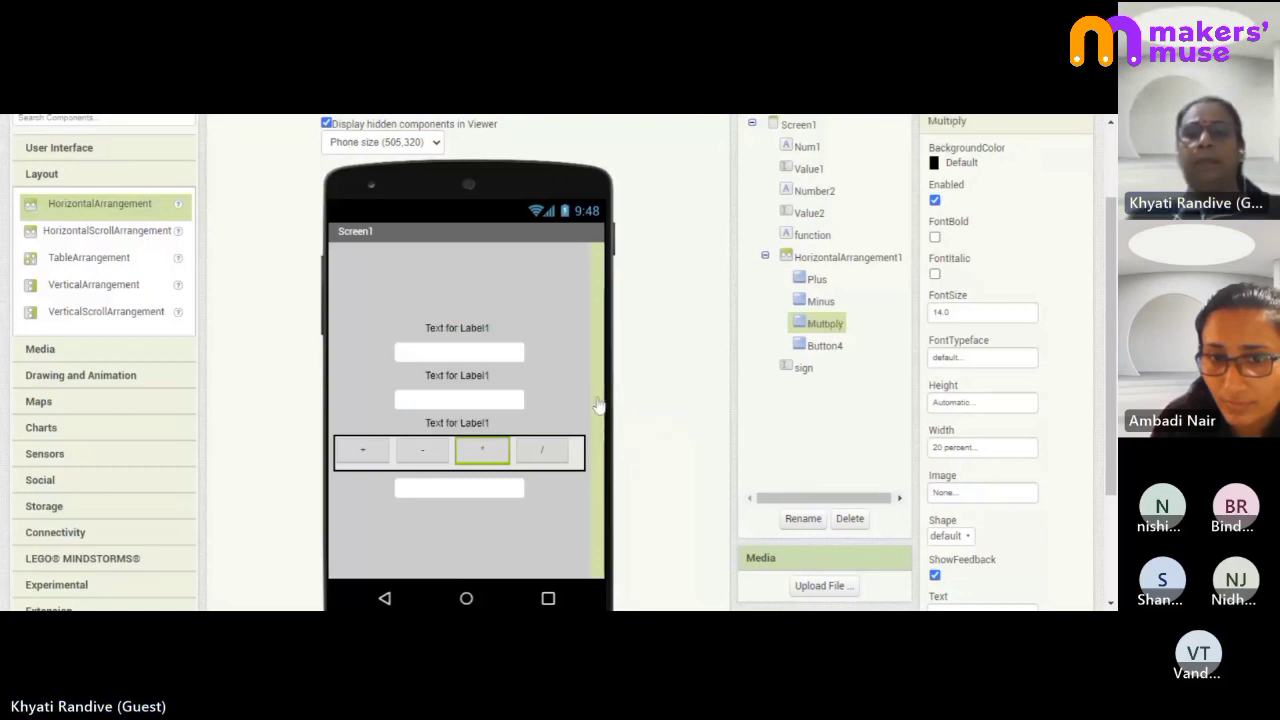
{"action": "left_click", "coordinate": [822, 348]}
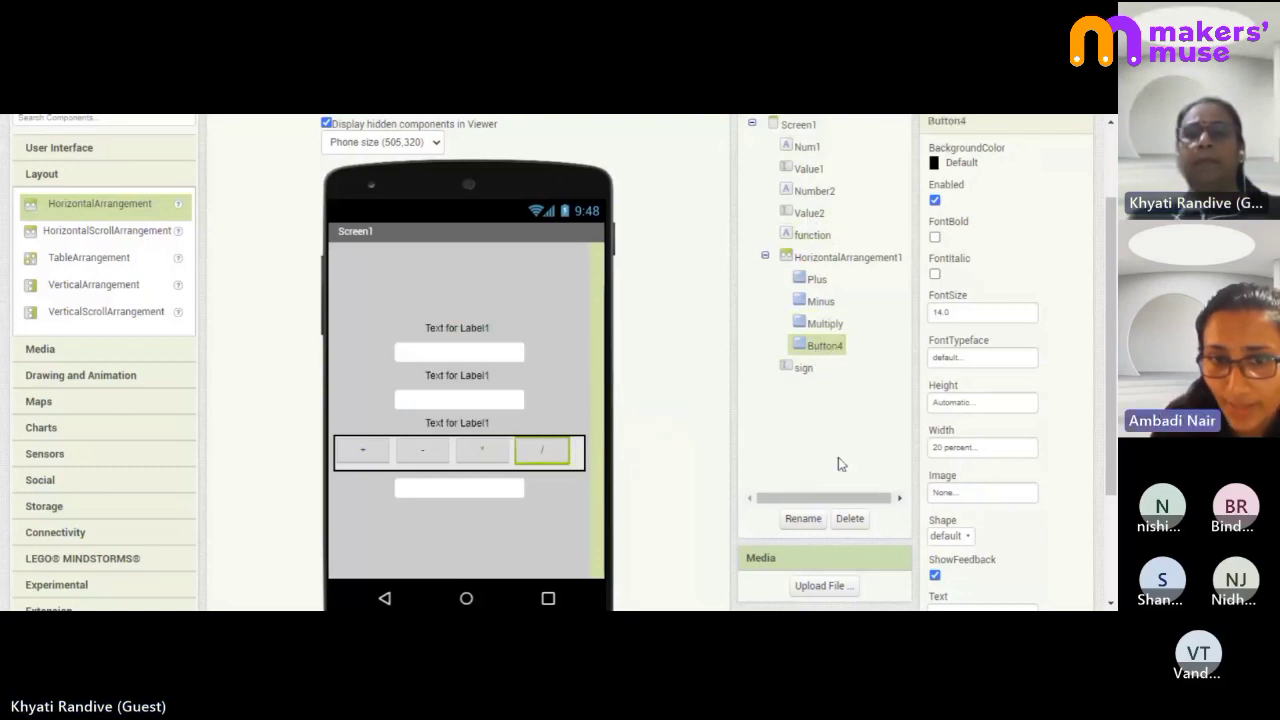
{"action": "left_click", "coordinate": [803, 518]}
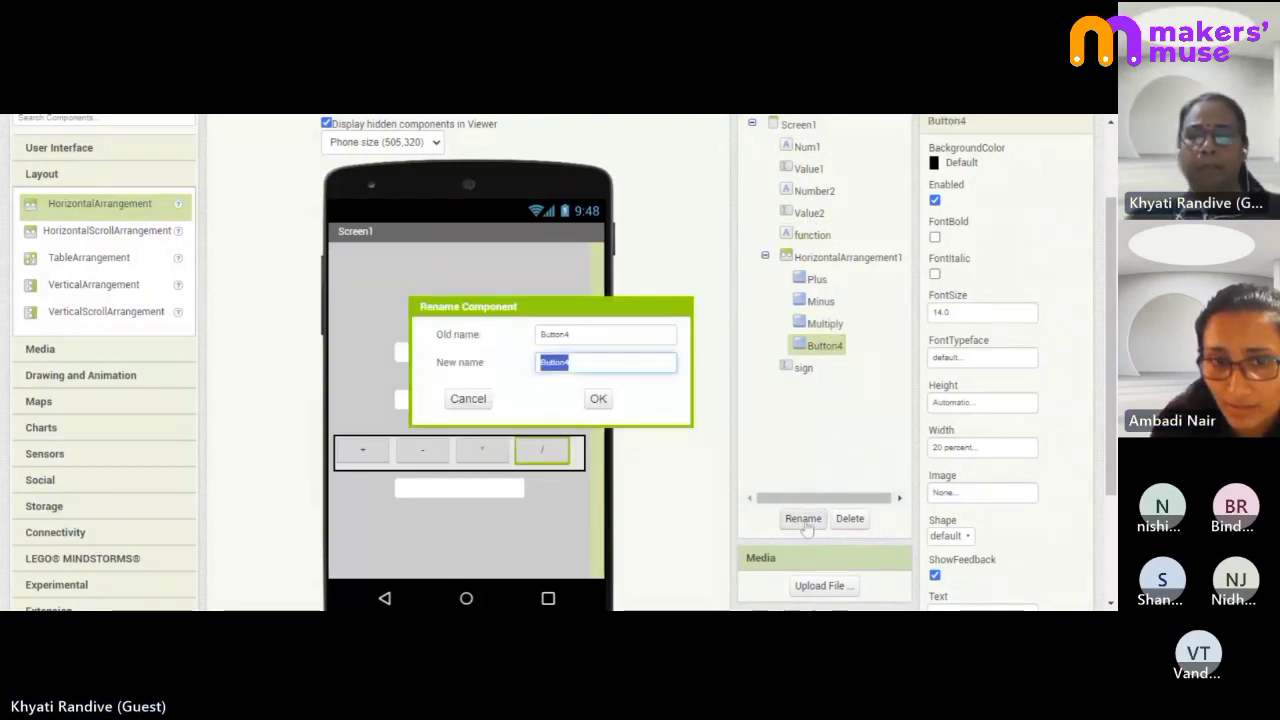
{"action": "type", "text": "Divide"}
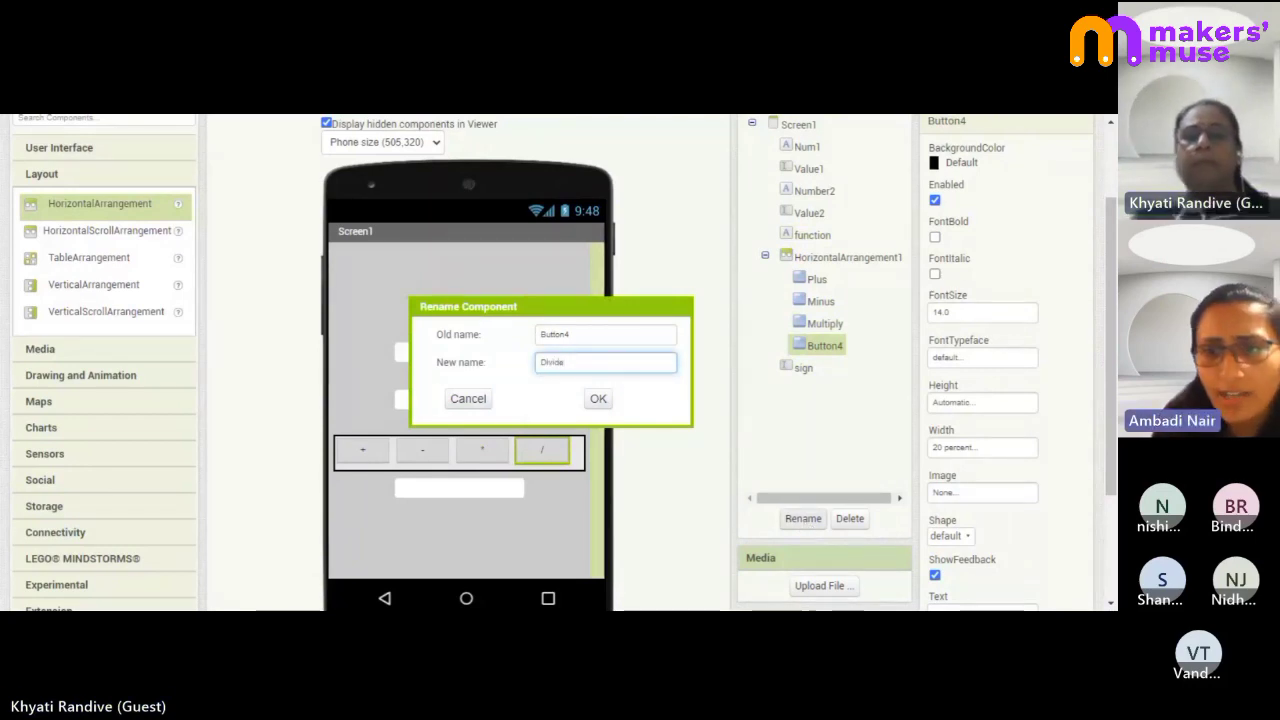
{"action": "left_click", "coordinate": [599, 402]}
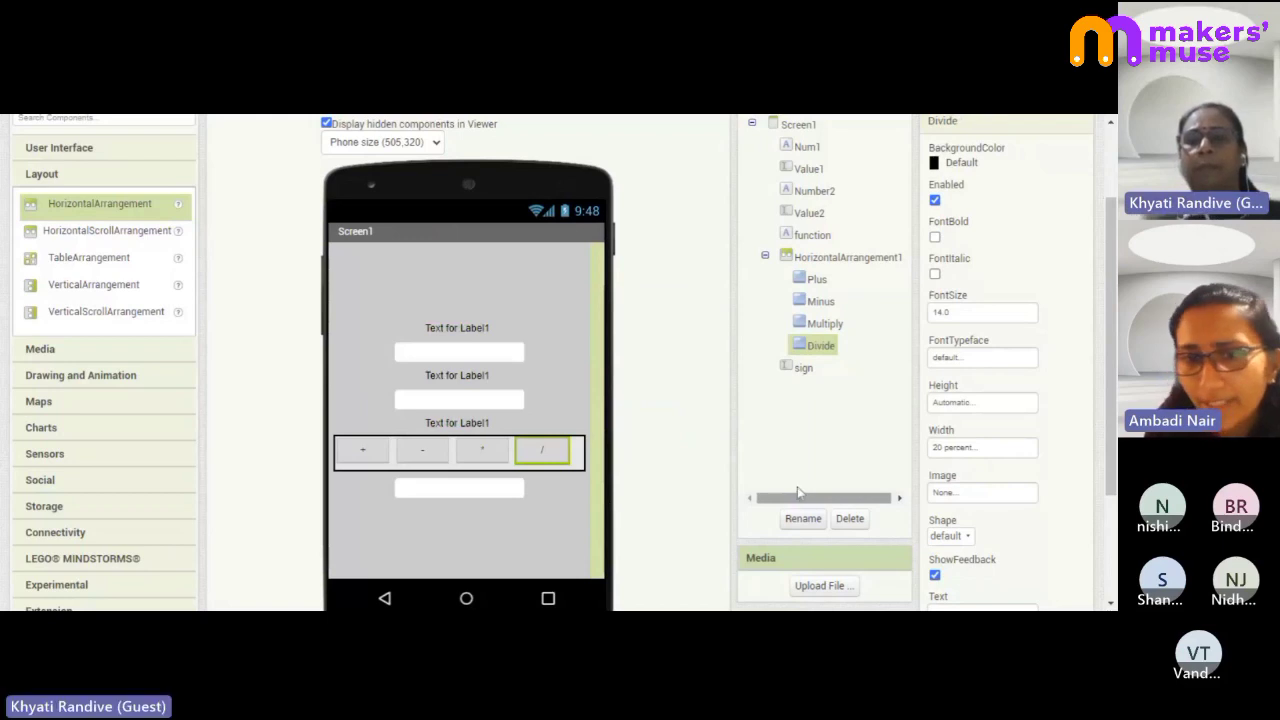
{"action": "left_click", "coordinate": [803, 371]}
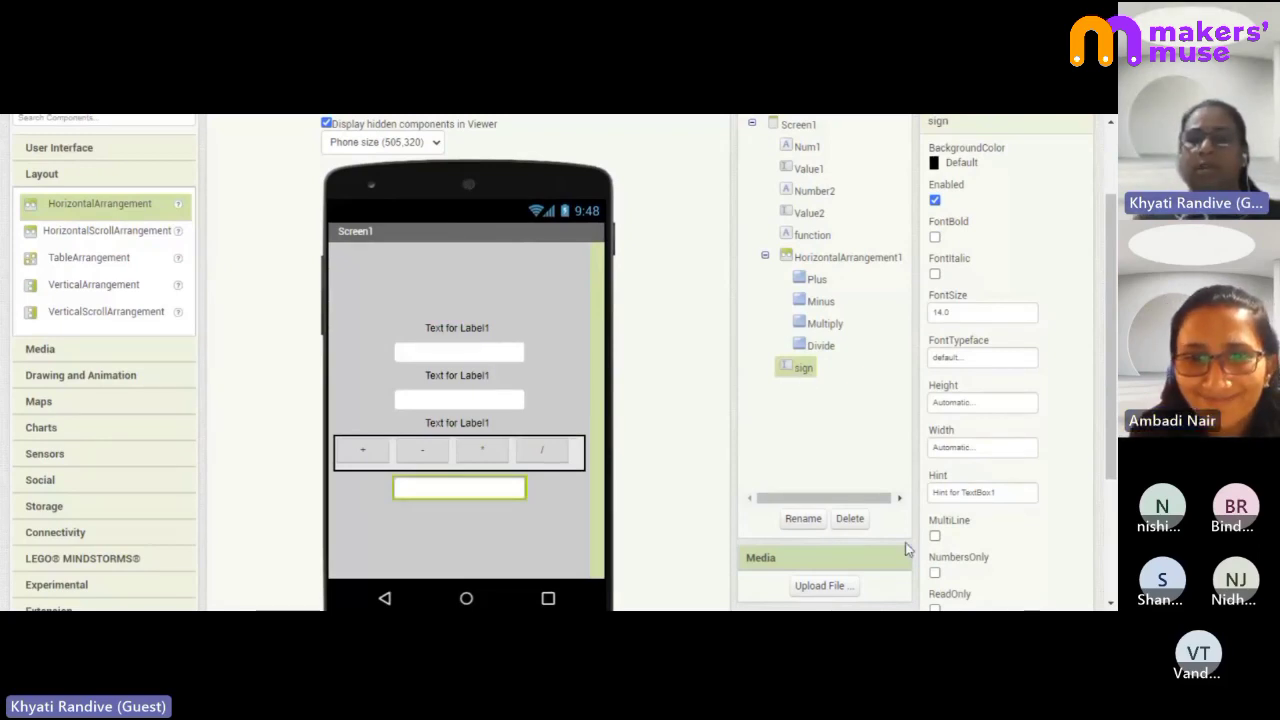
- Delete the 'sign' textbox and the 'function' label, leaving two inputs above the operator buttons
{"action": "left_click", "coordinate": [850, 519]}
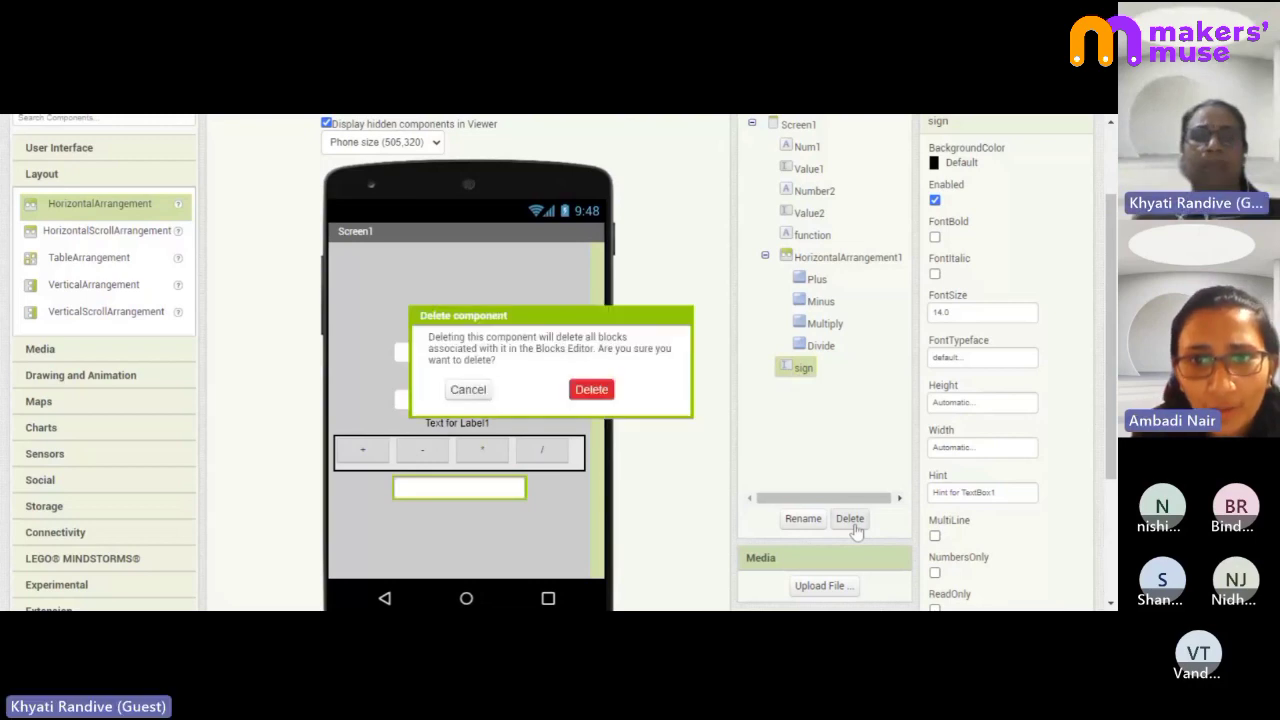
{"action": "left_click", "coordinate": [590, 392]}
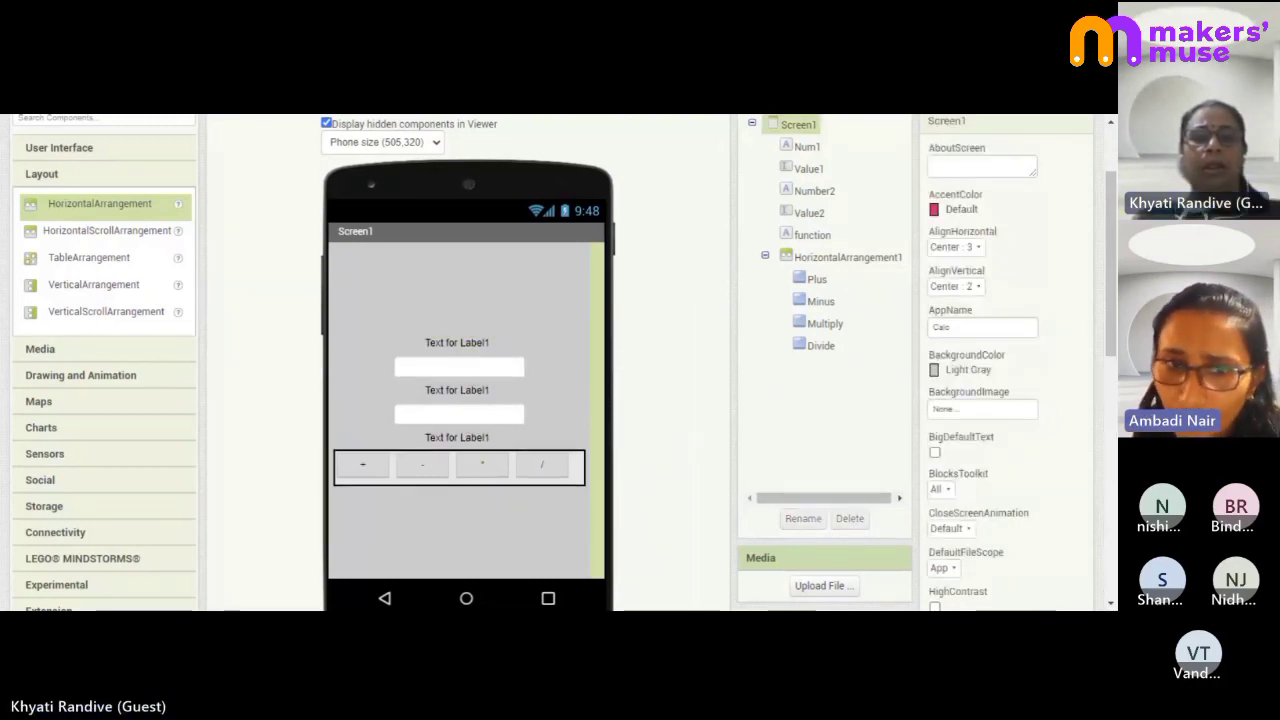
{"action": "left_click", "coordinate": [484, 438]}
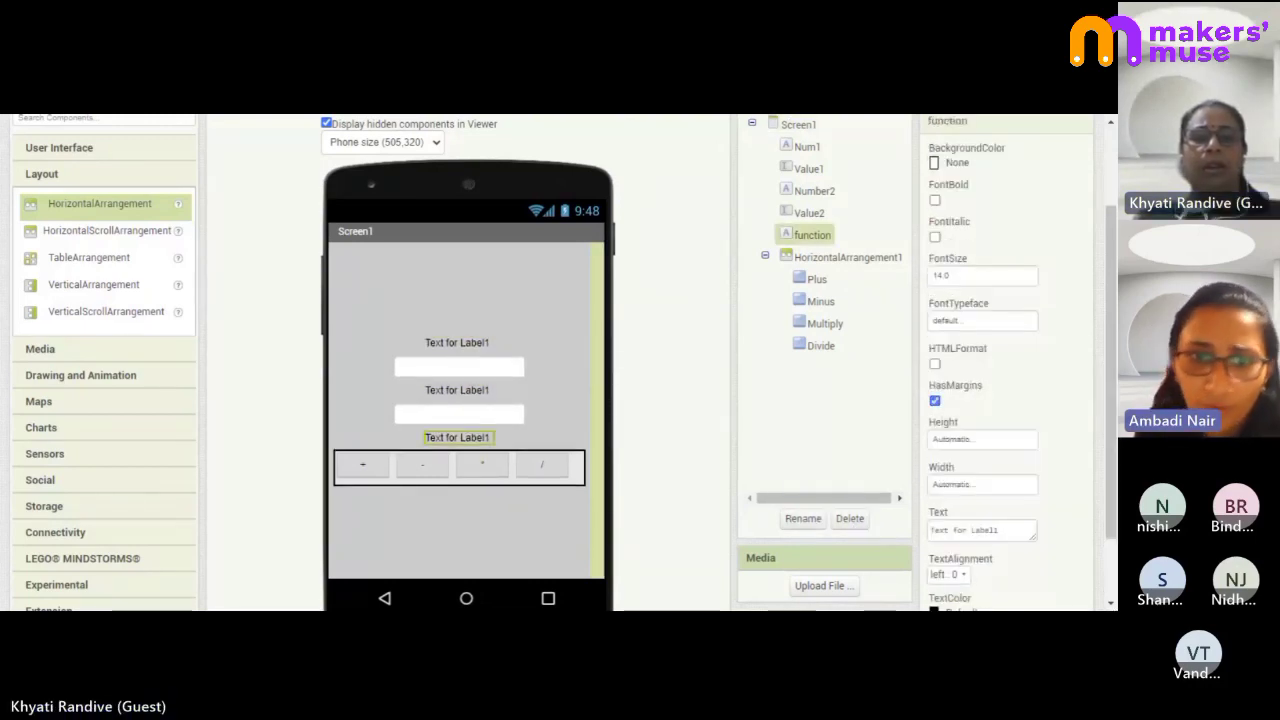
{"action": "left_click", "coordinate": [850, 518]}
{"action": "left_click", "coordinate": [591, 389]}
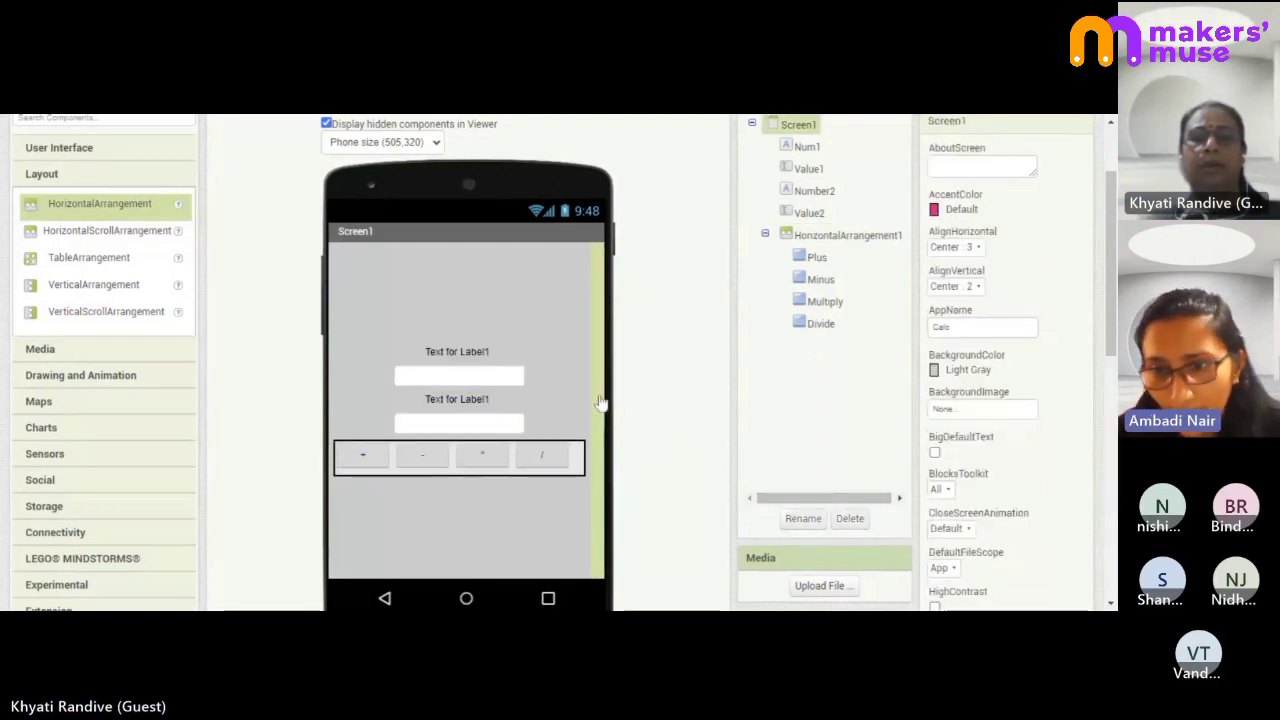